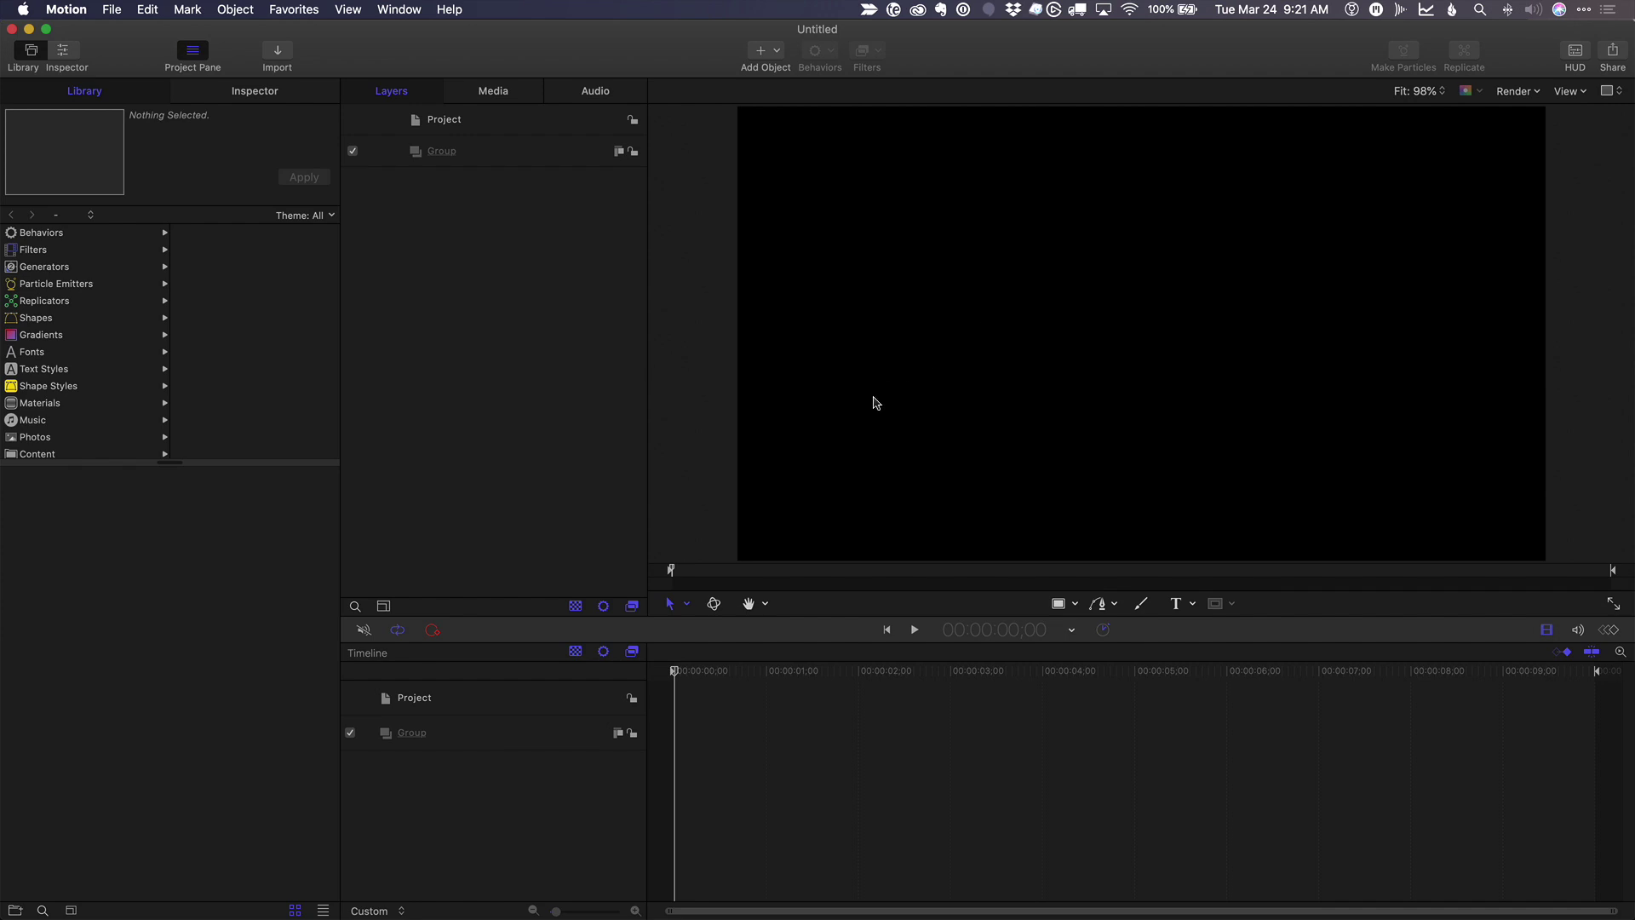
Draw a horizontal line, then a vertical Line 1 rising from its left end, forming L-shaped axes.
click(1074, 604)
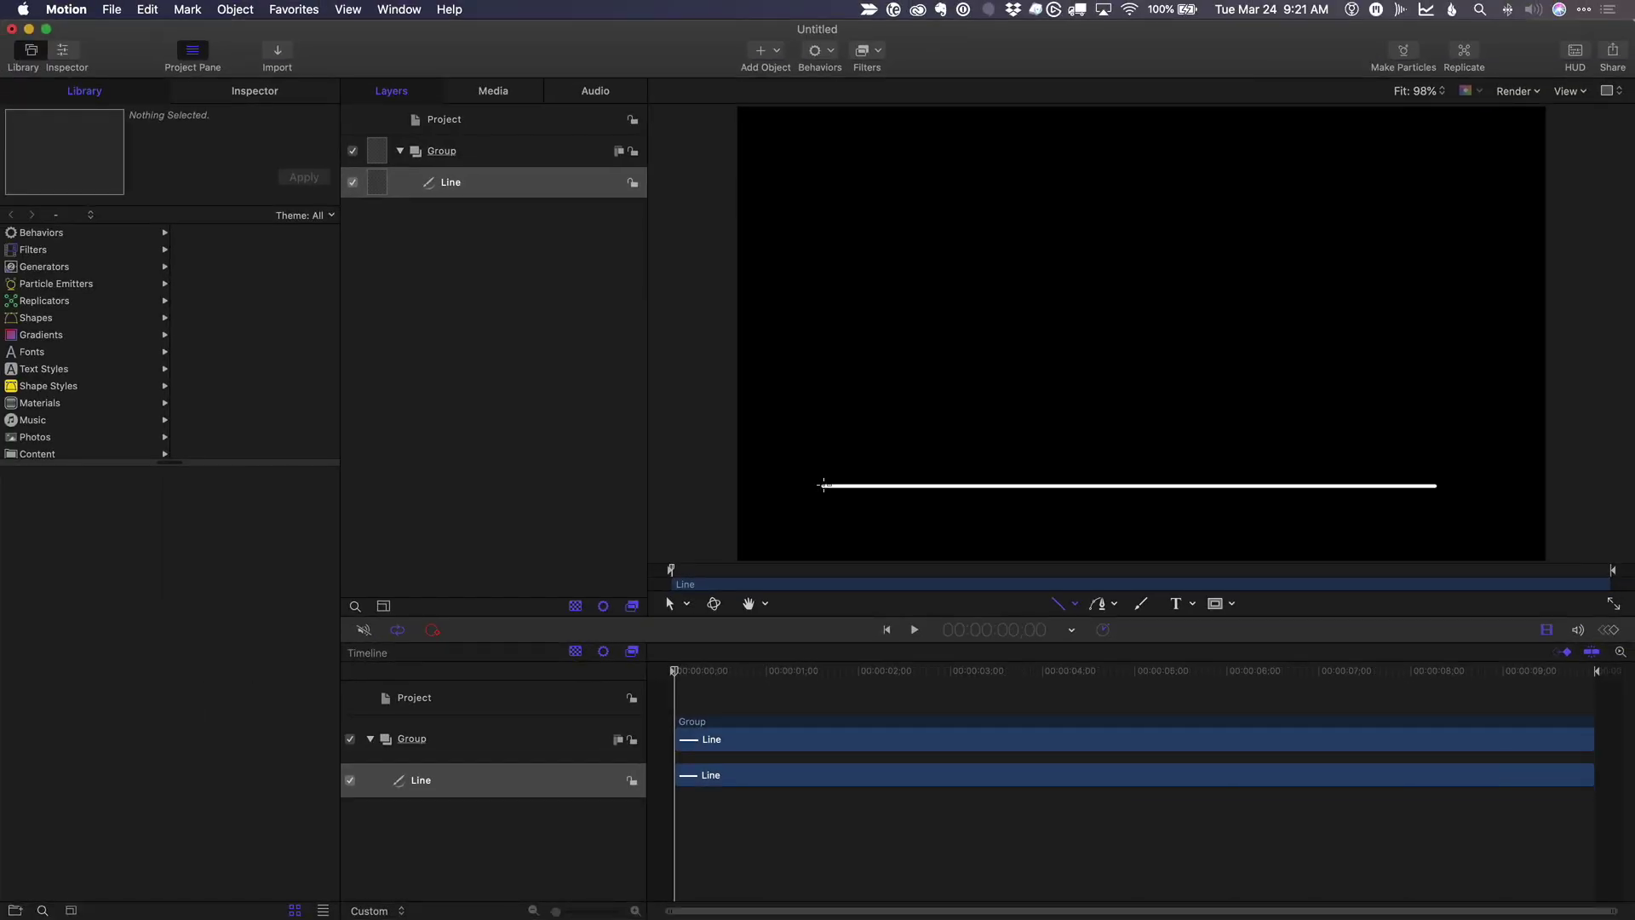
drag(824, 485, 835, 192)
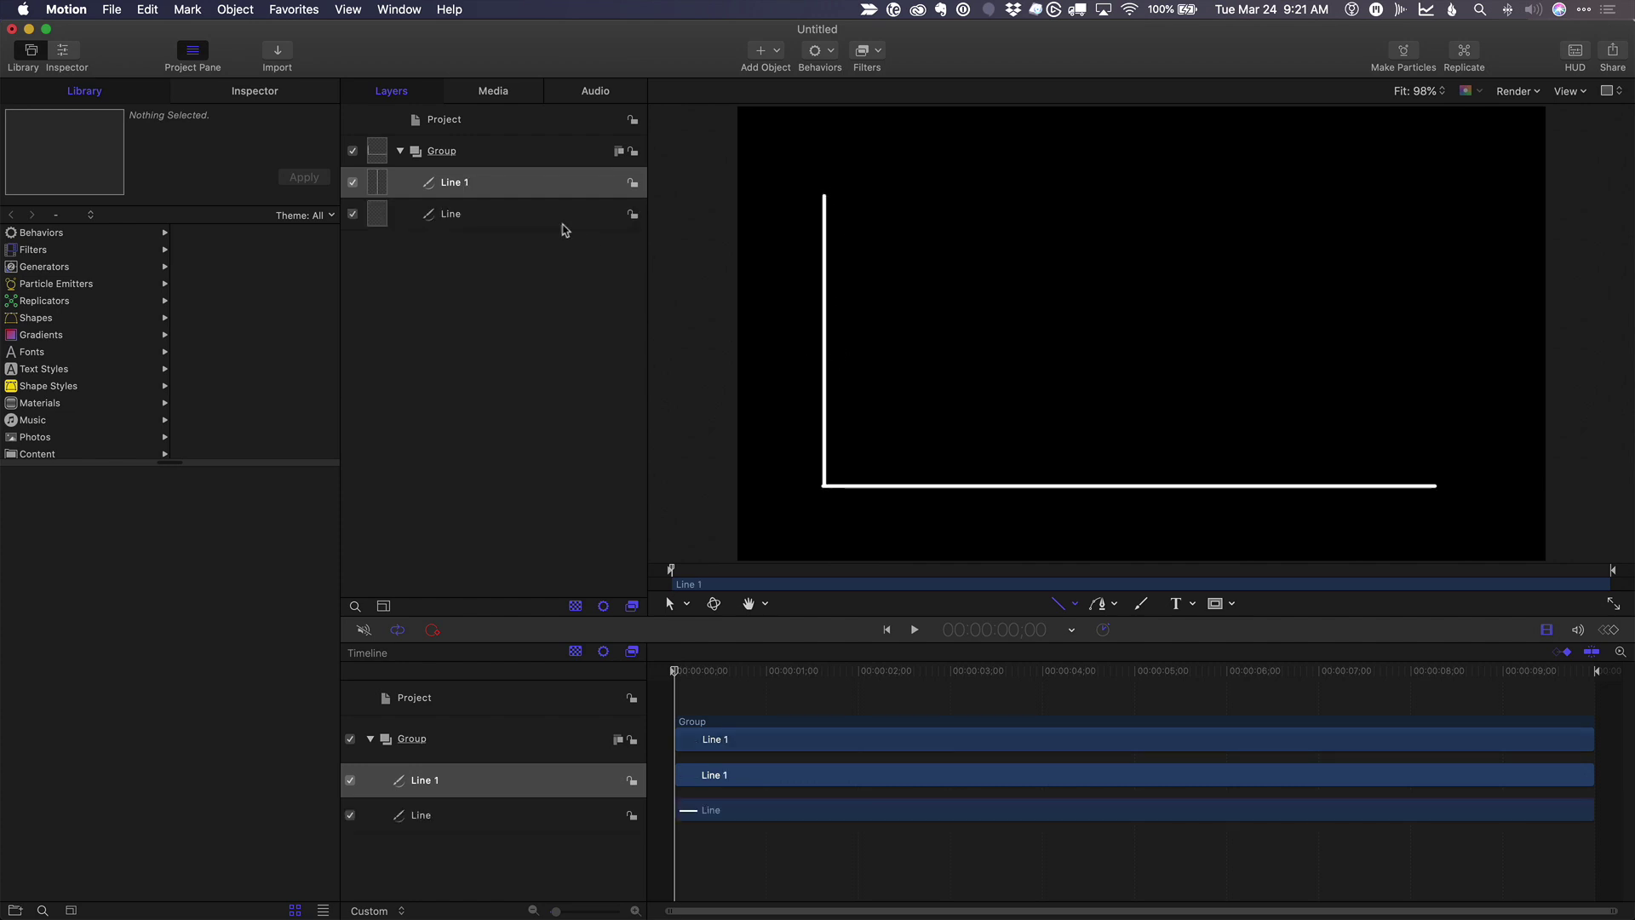
Set both axis lines' stroke width to 4 and tint them off-white.
shift+click(523, 215)
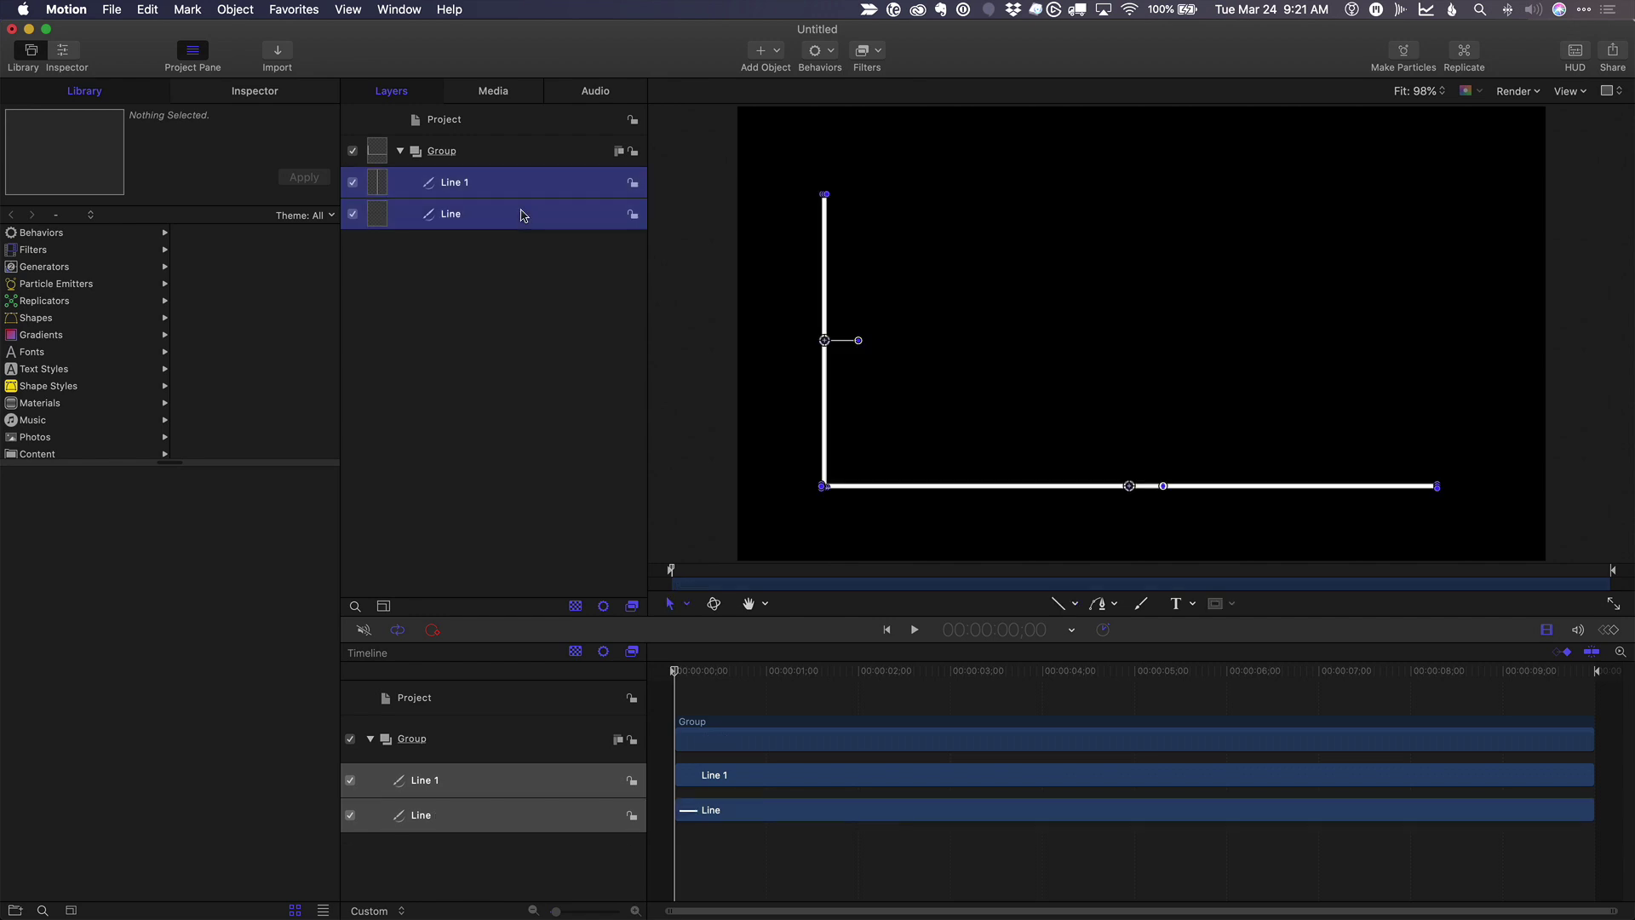
click(259, 97)
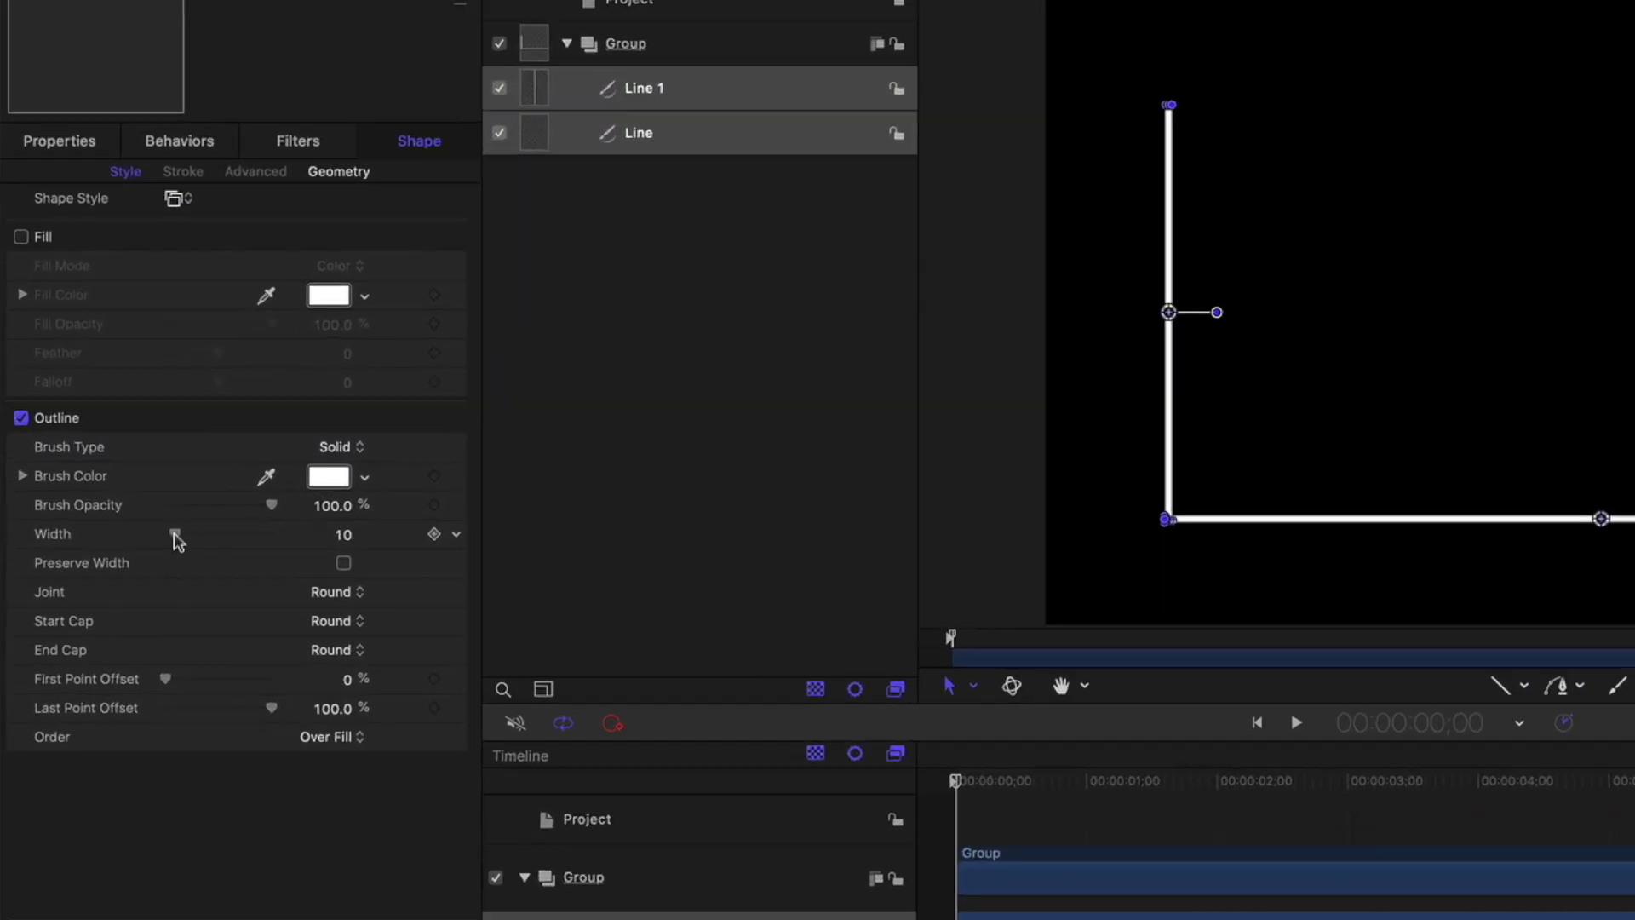
drag(124, 497, 137, 499)
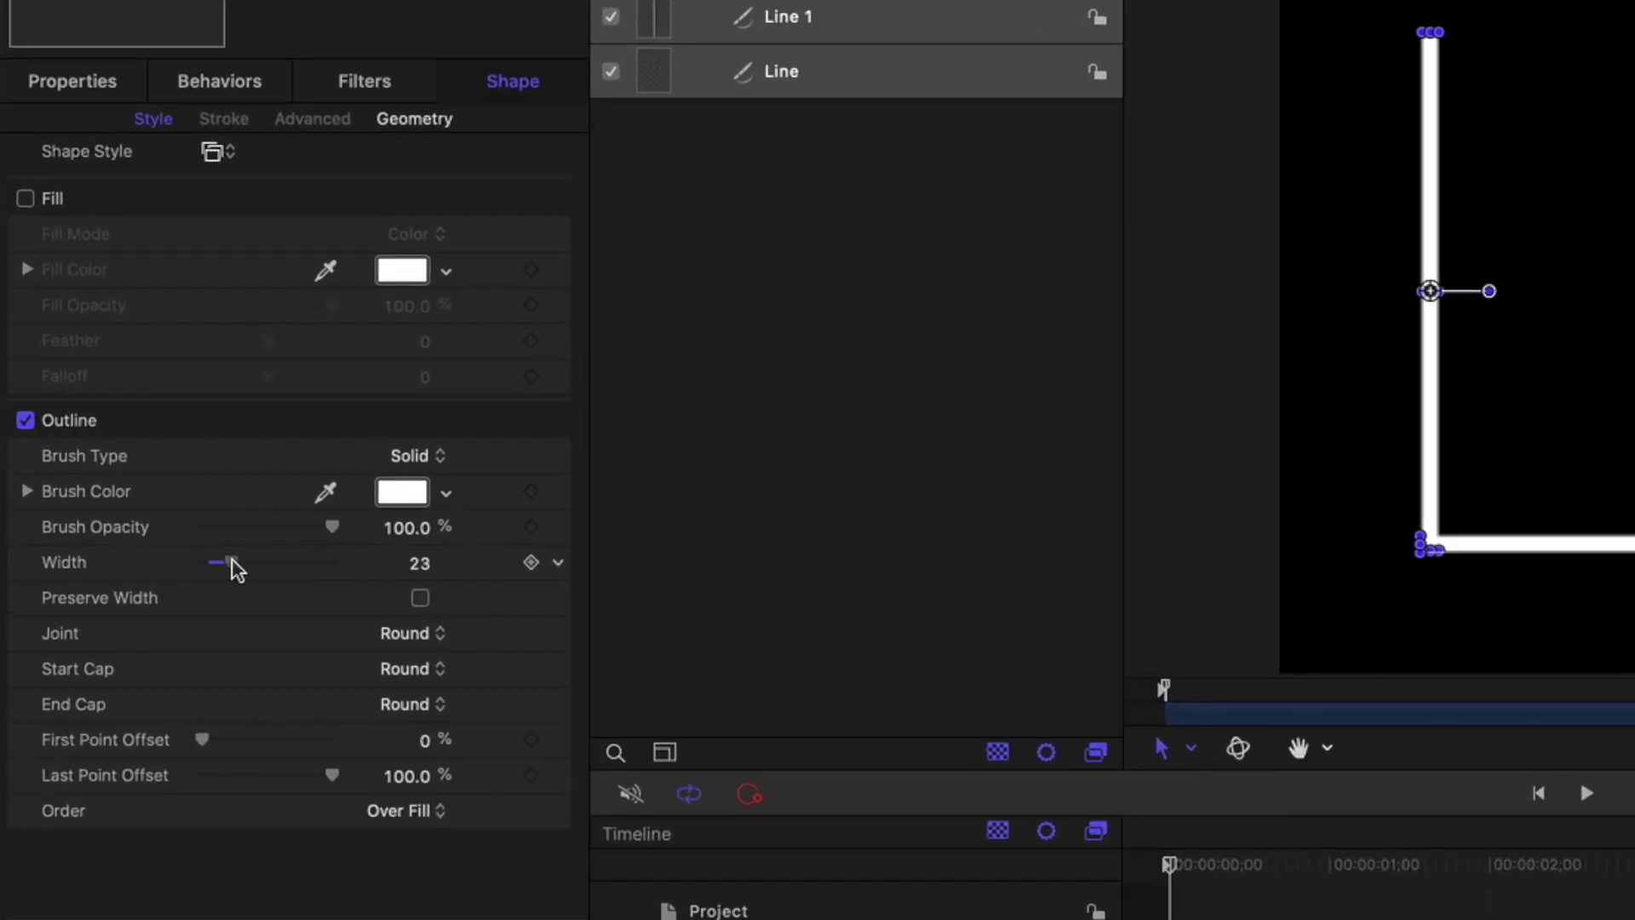
drag(236, 569, 204, 566)
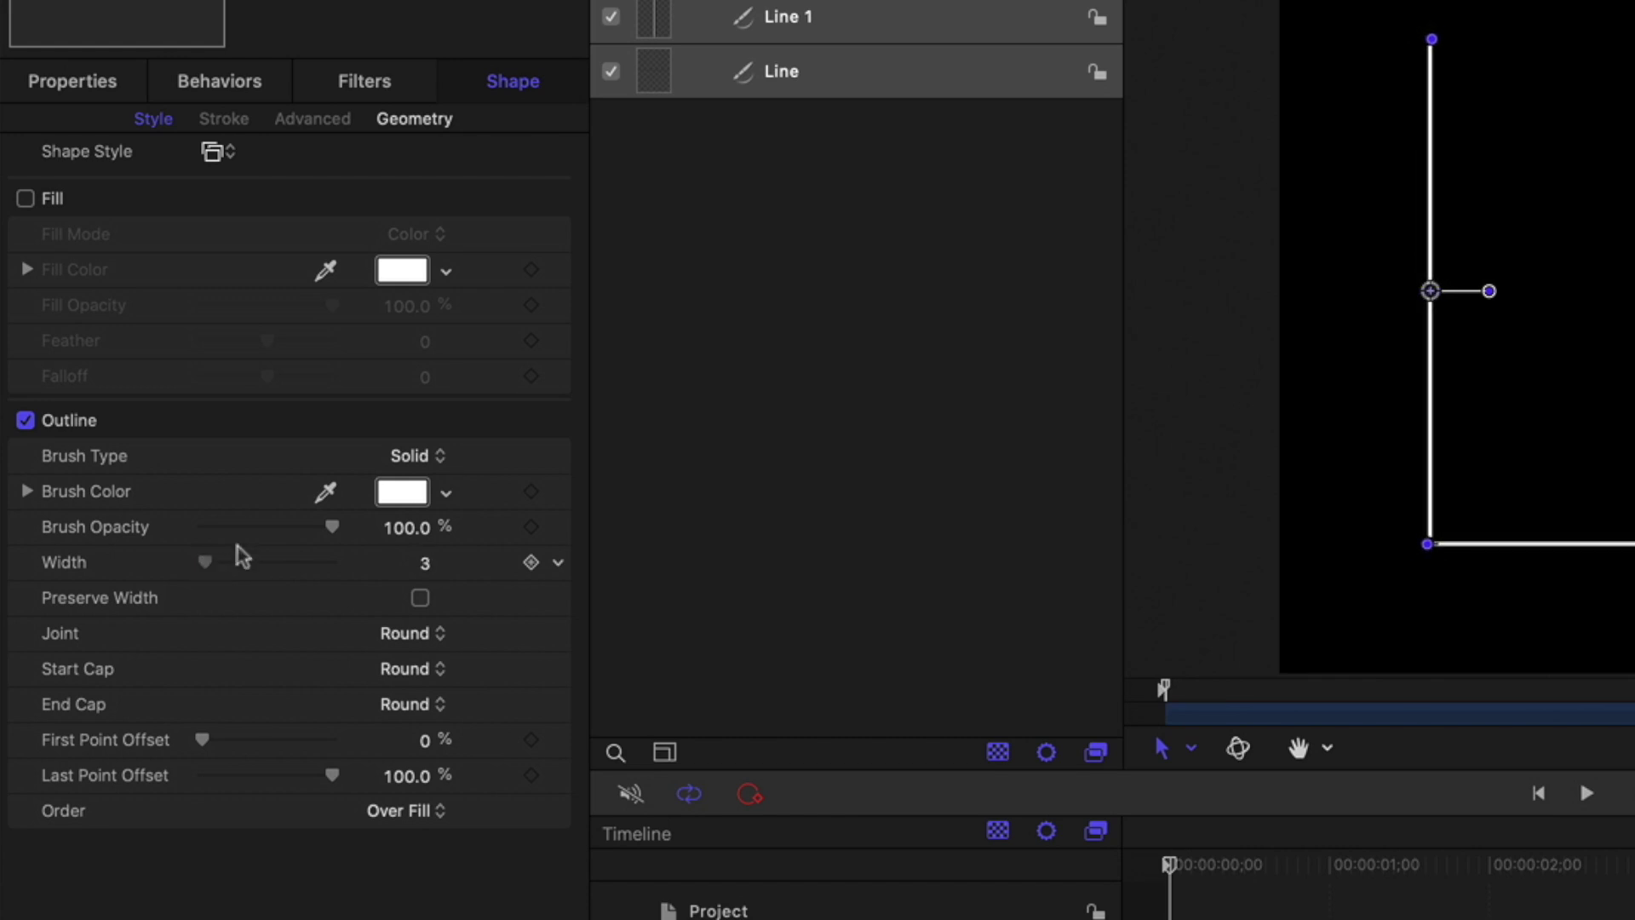
click(433, 493)
drag(494, 572, 396, 565)
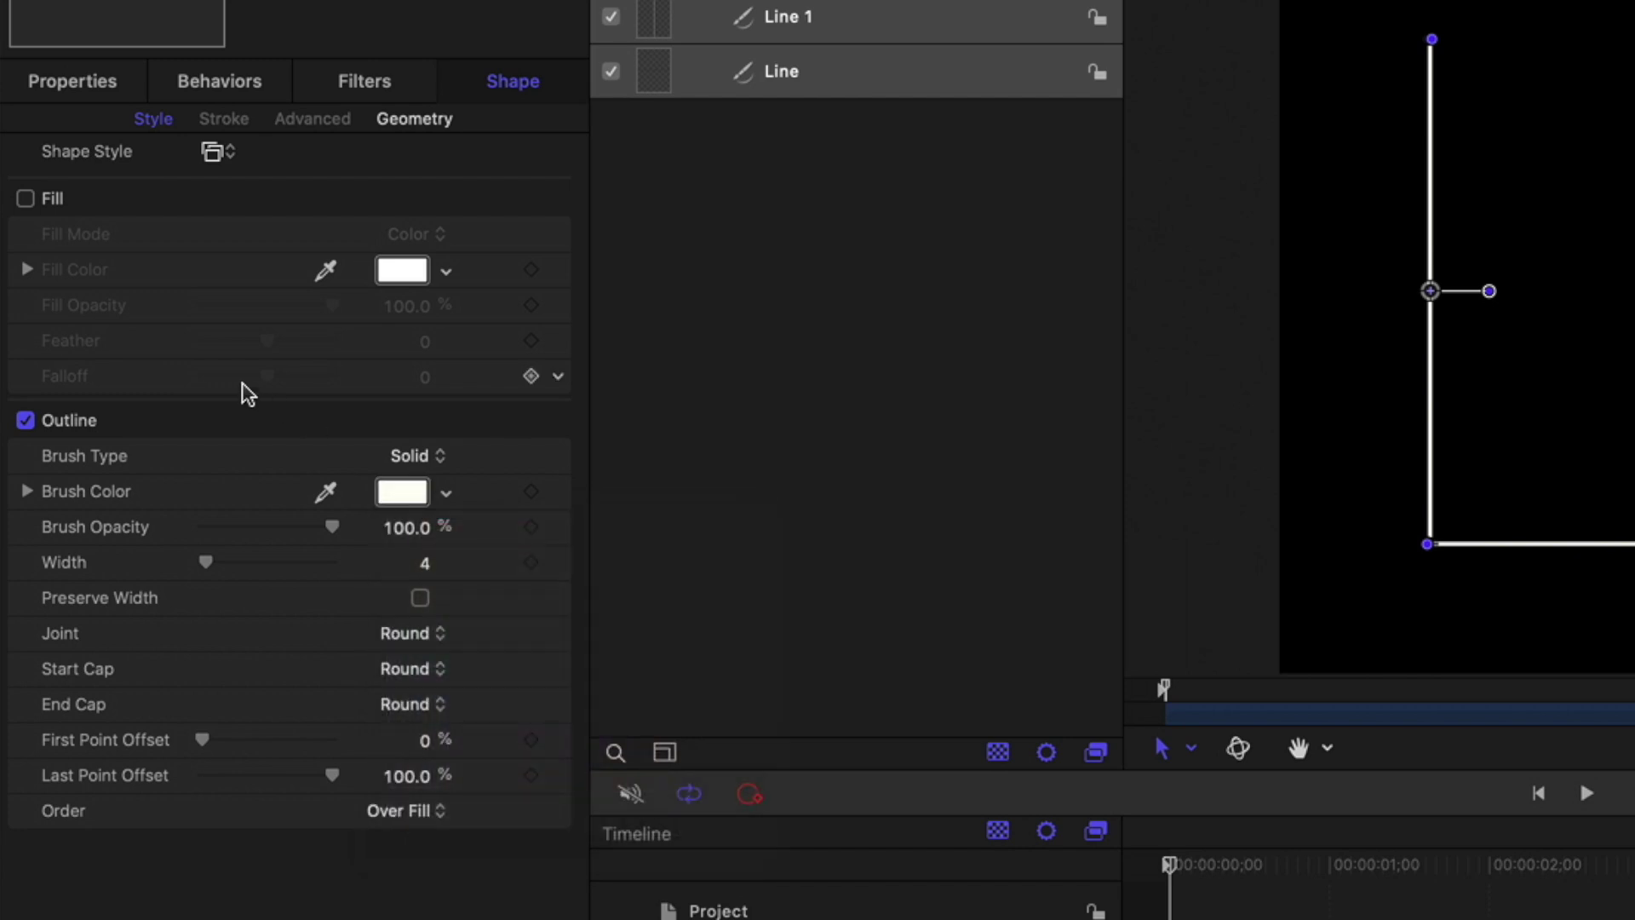
Give the axis lines an Arrow end cap with longer arrowheads.
click(428, 706)
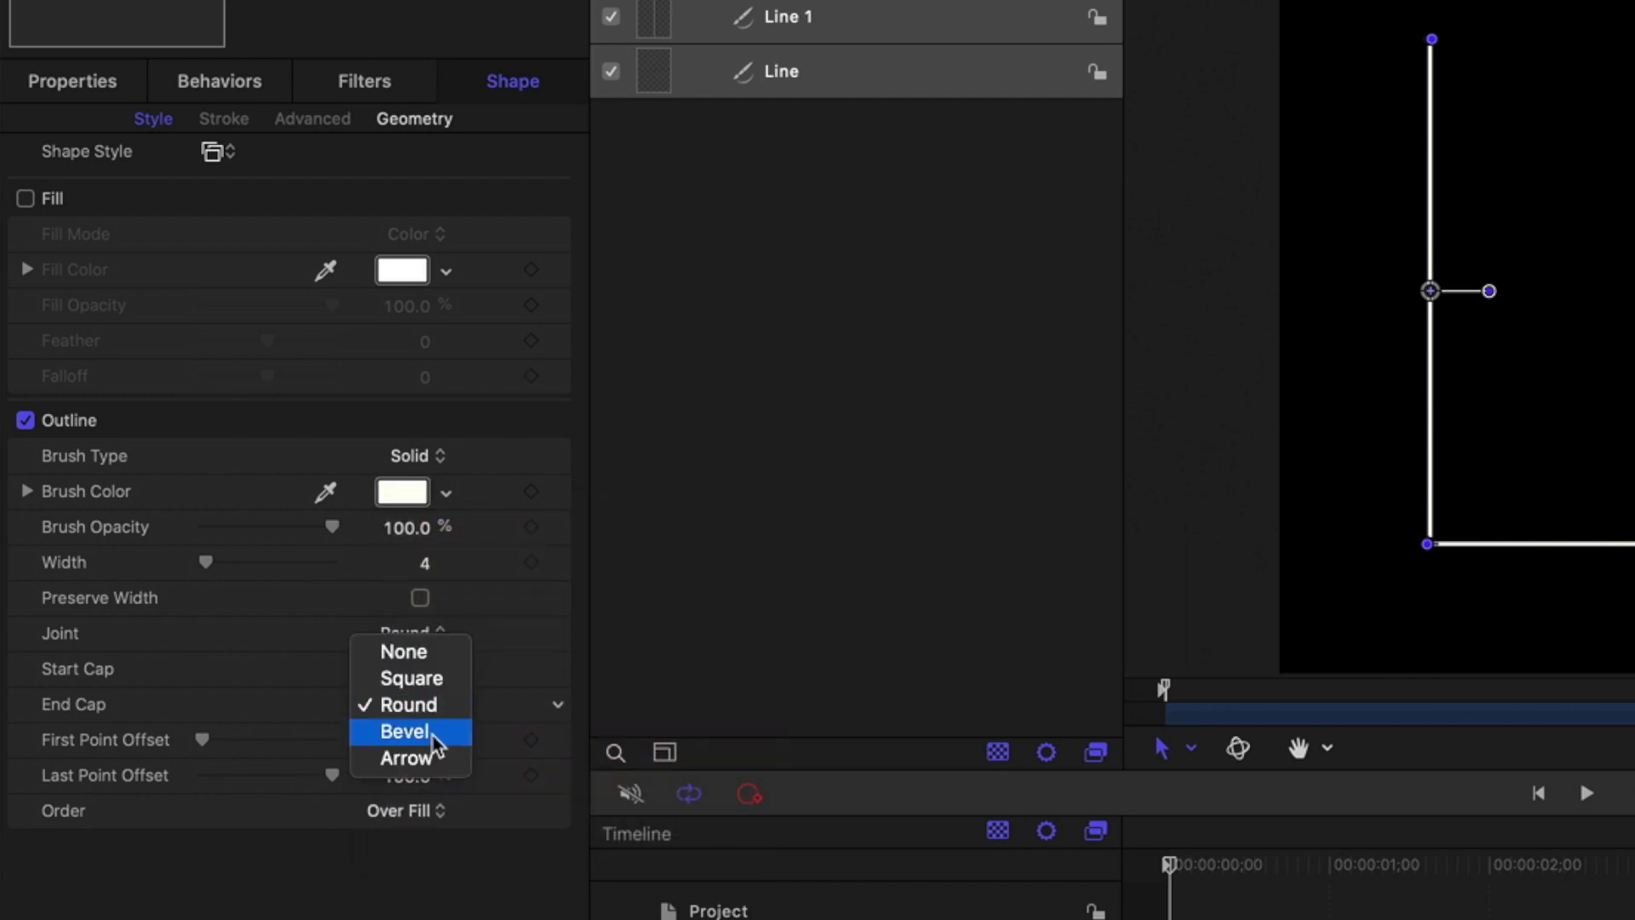
click(438, 757)
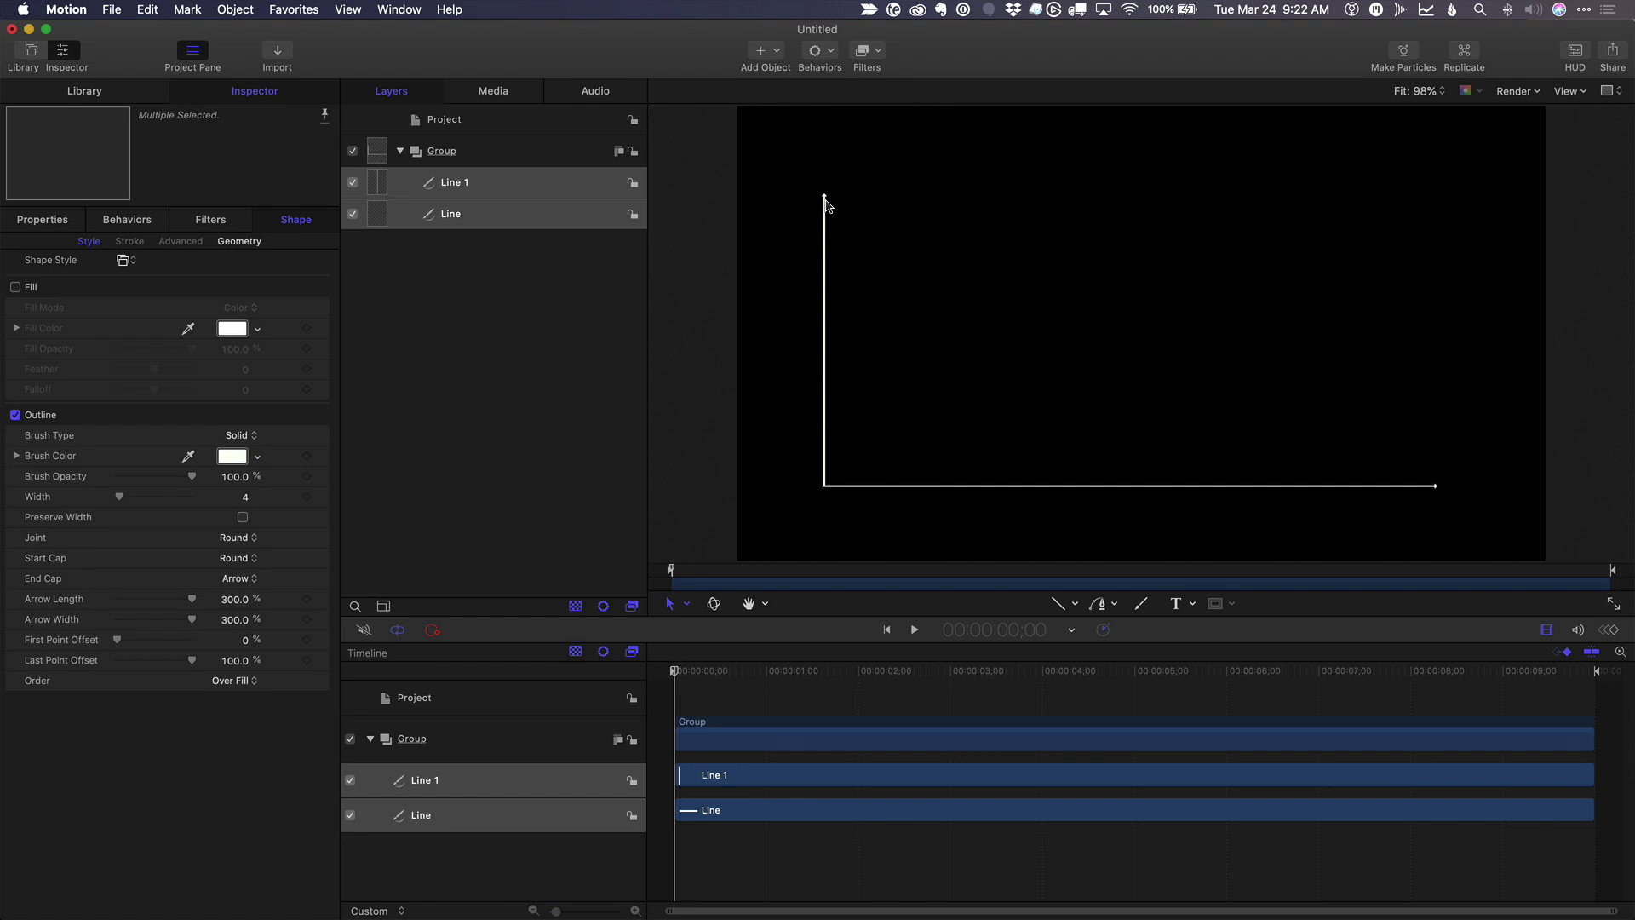
drag(236, 599, 269, 599)
click(573, 262)
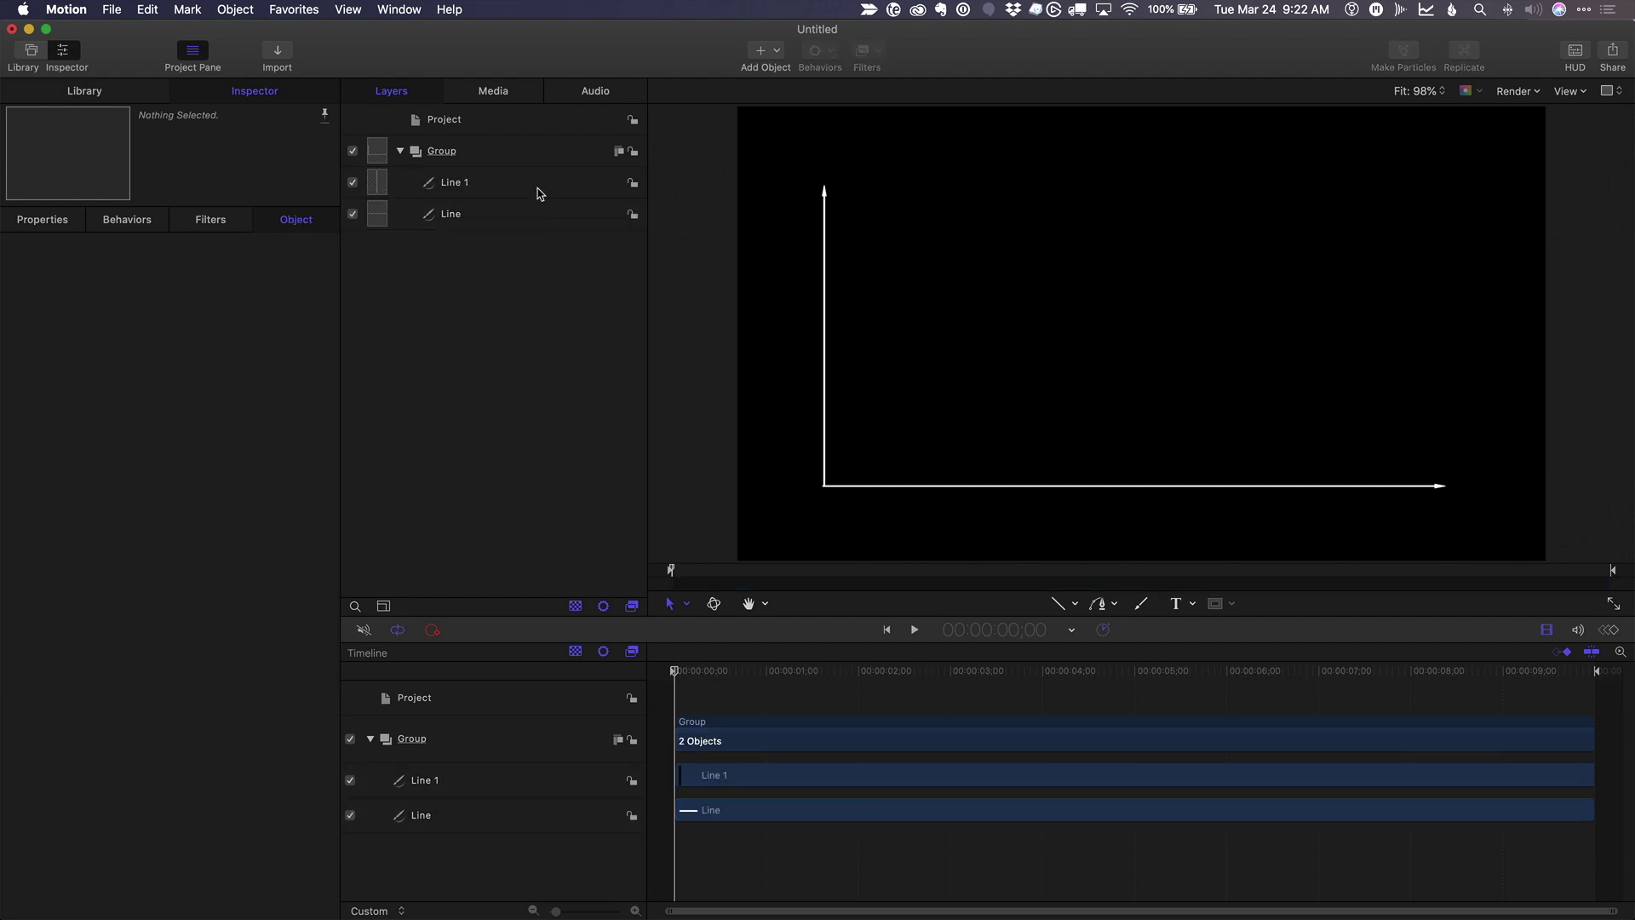
click(537, 192)
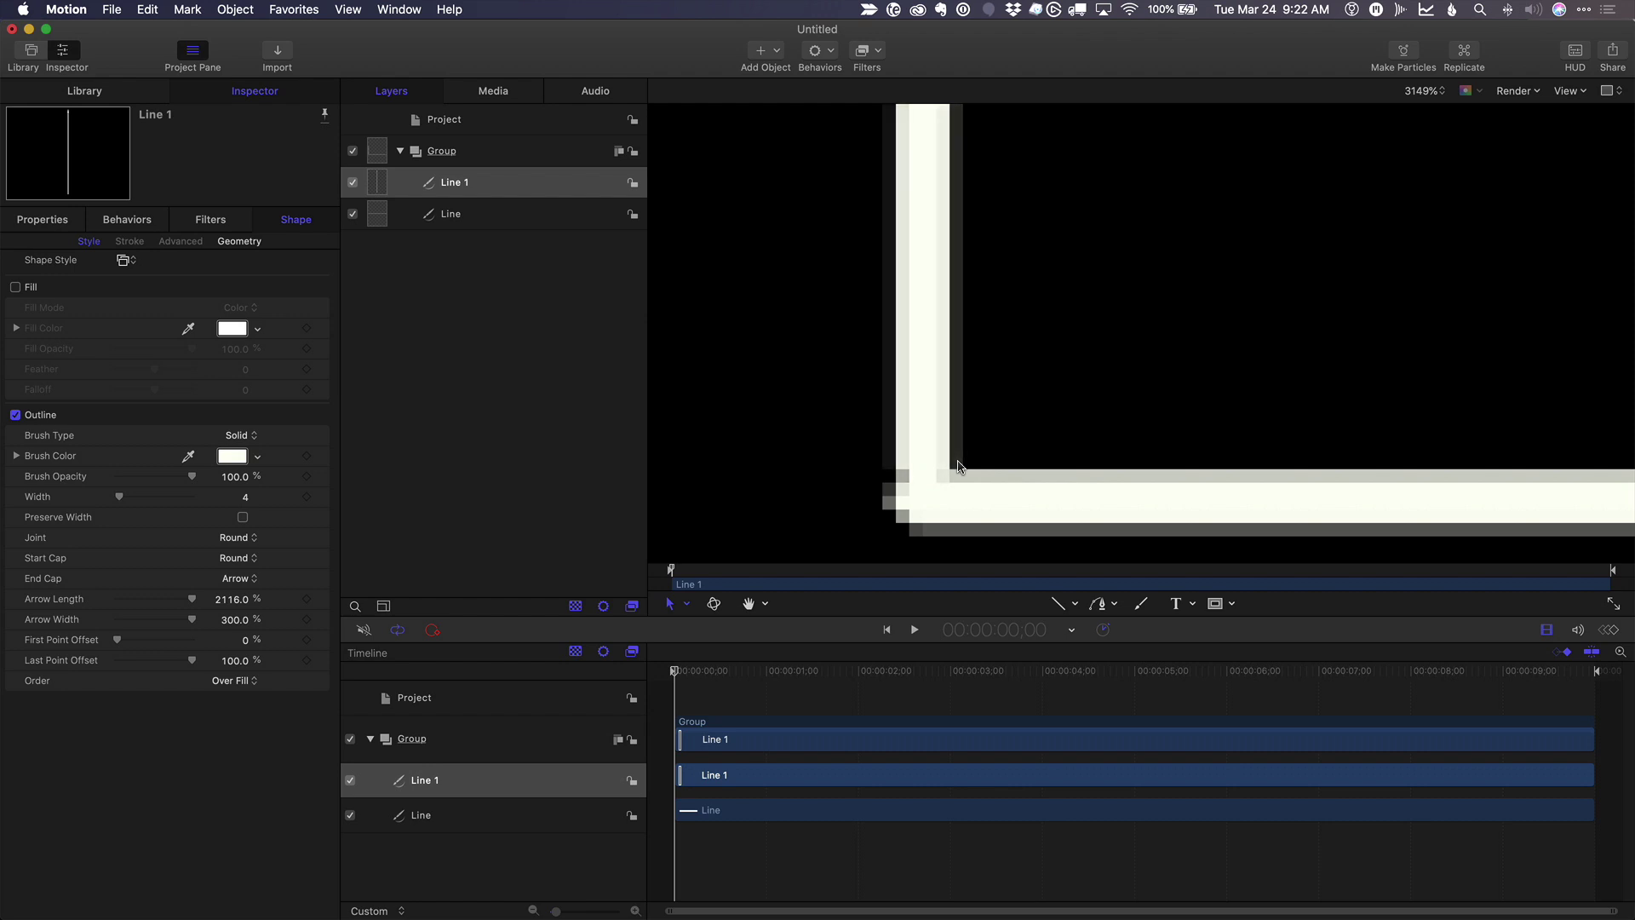
Set Line 1's arrow length to 2116% and fit the canvas back in view.
key(shift+z)
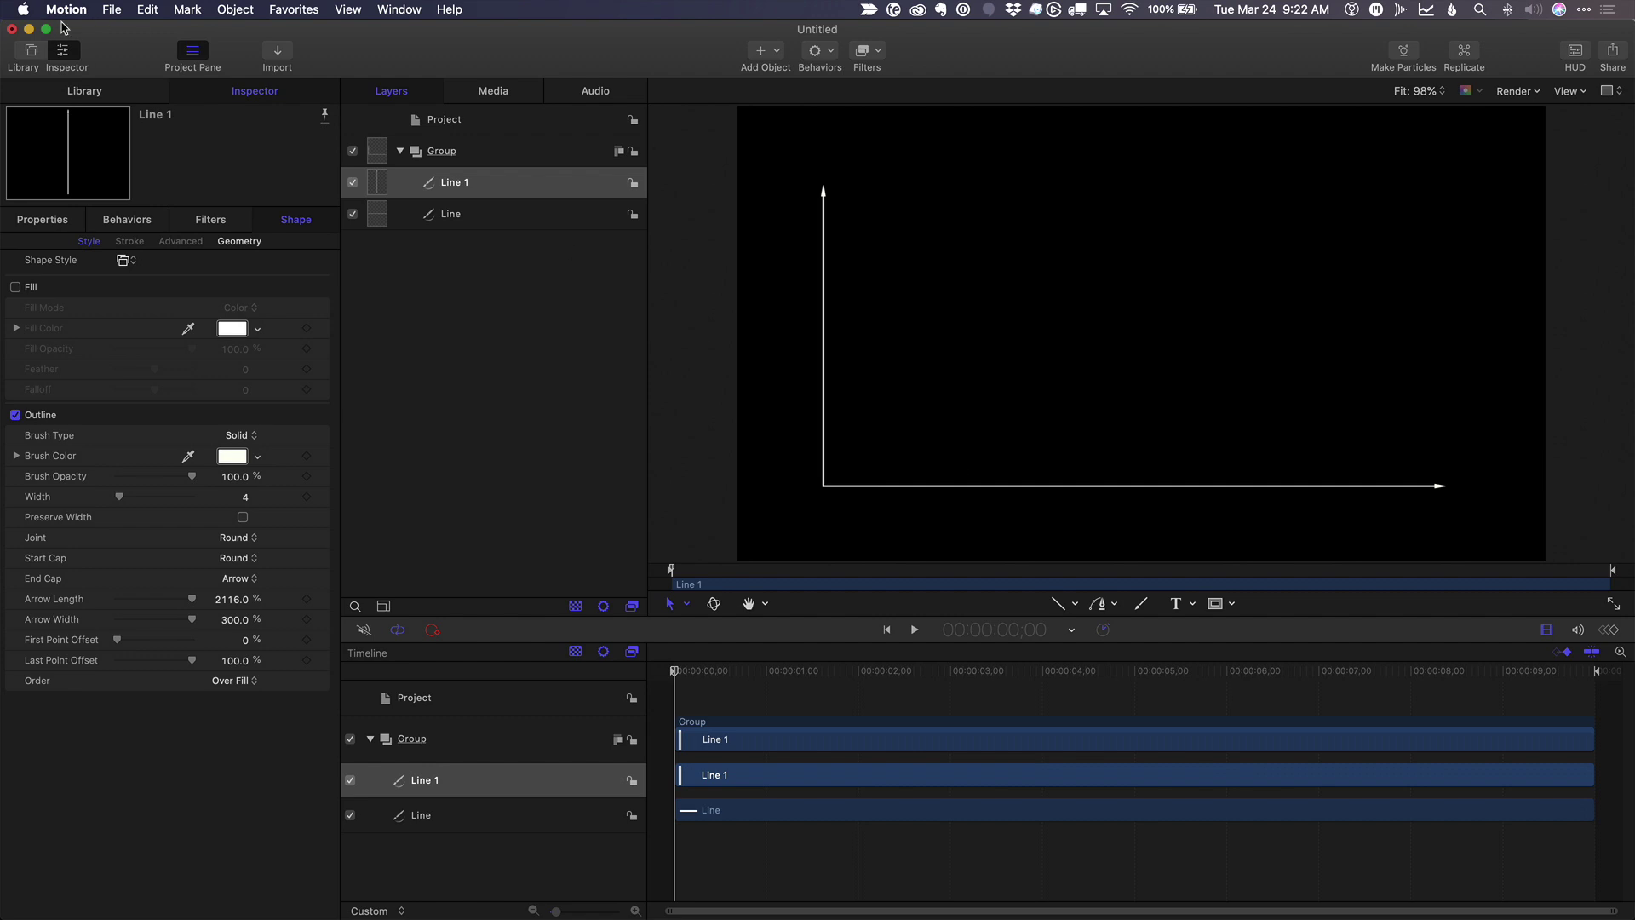
Add the Grid generator from Library > Generators into the Group.
click(104, 92)
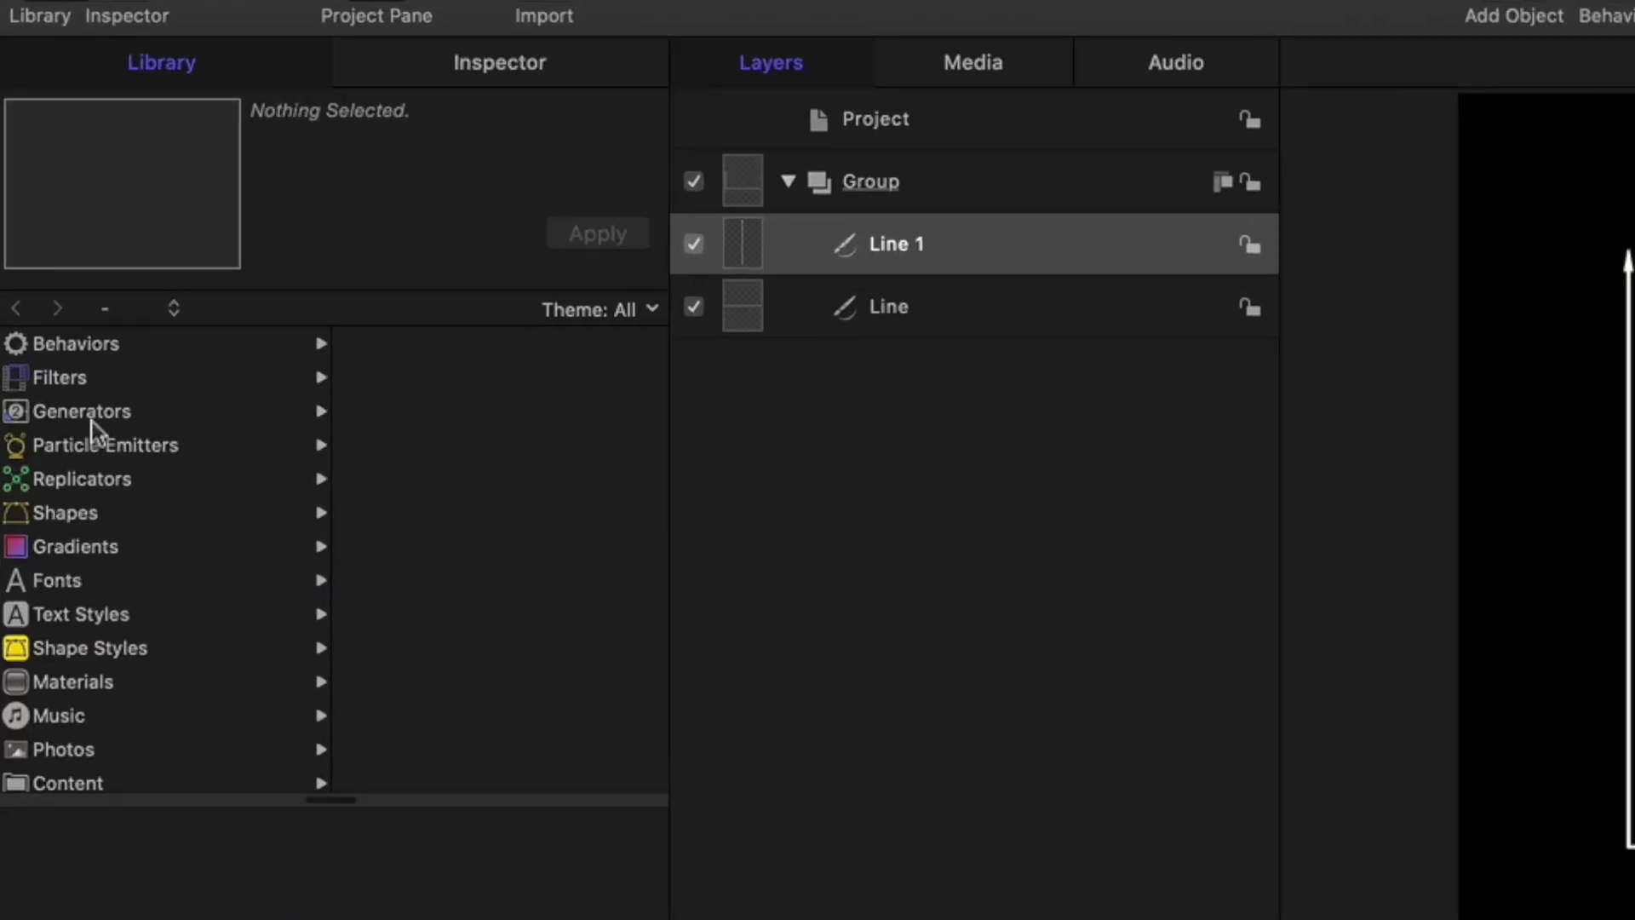
click(49, 268)
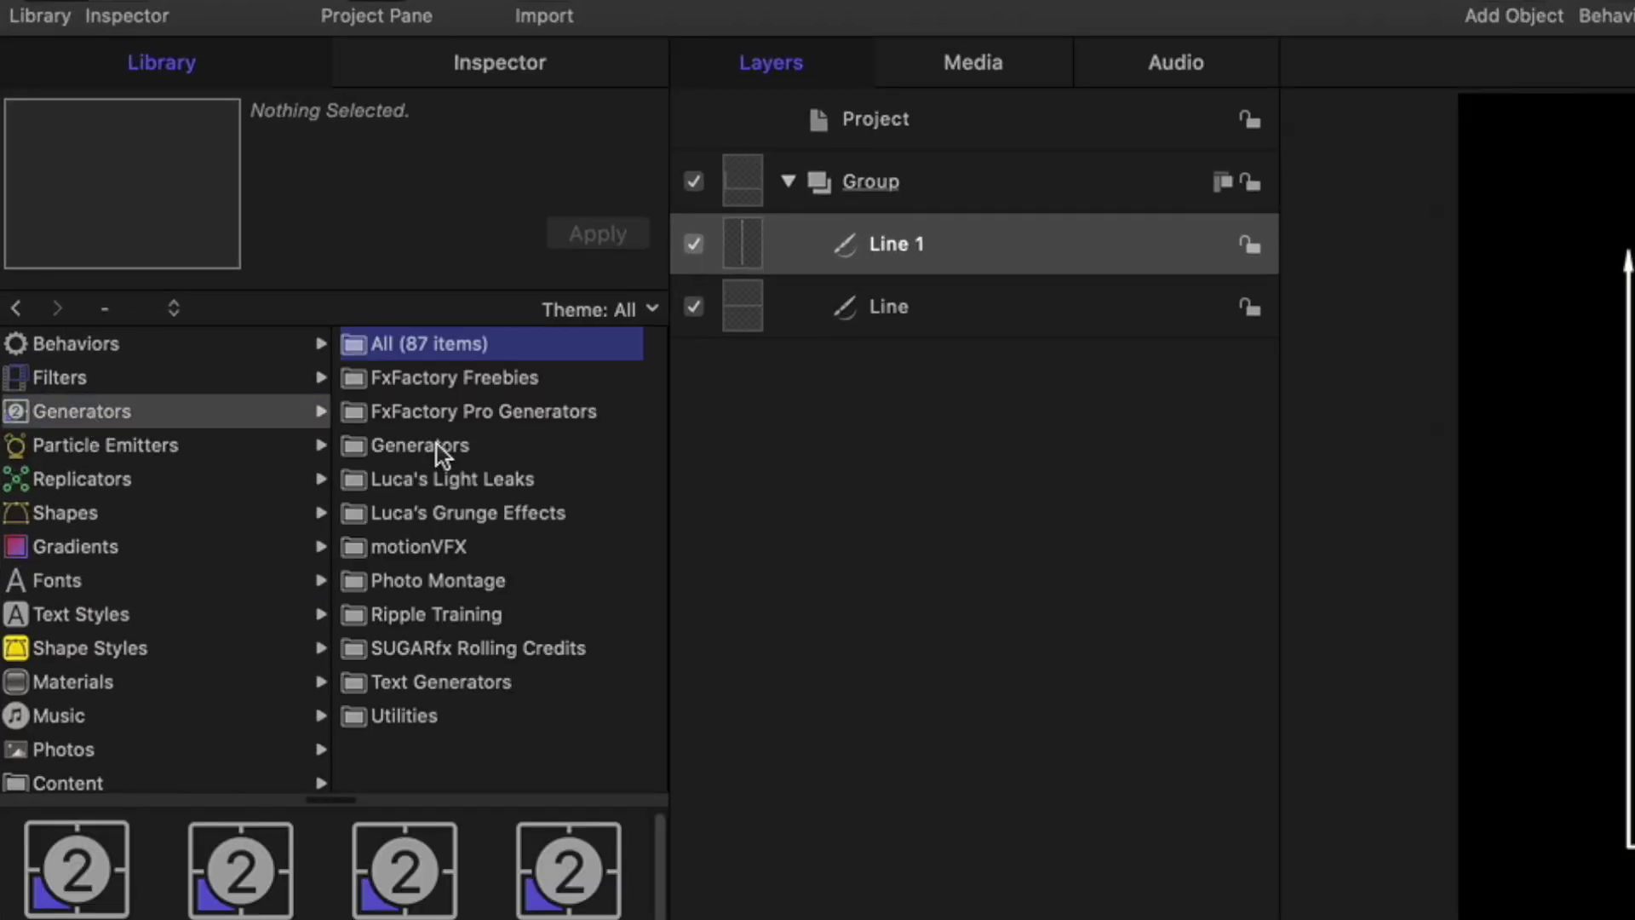
click(435, 439)
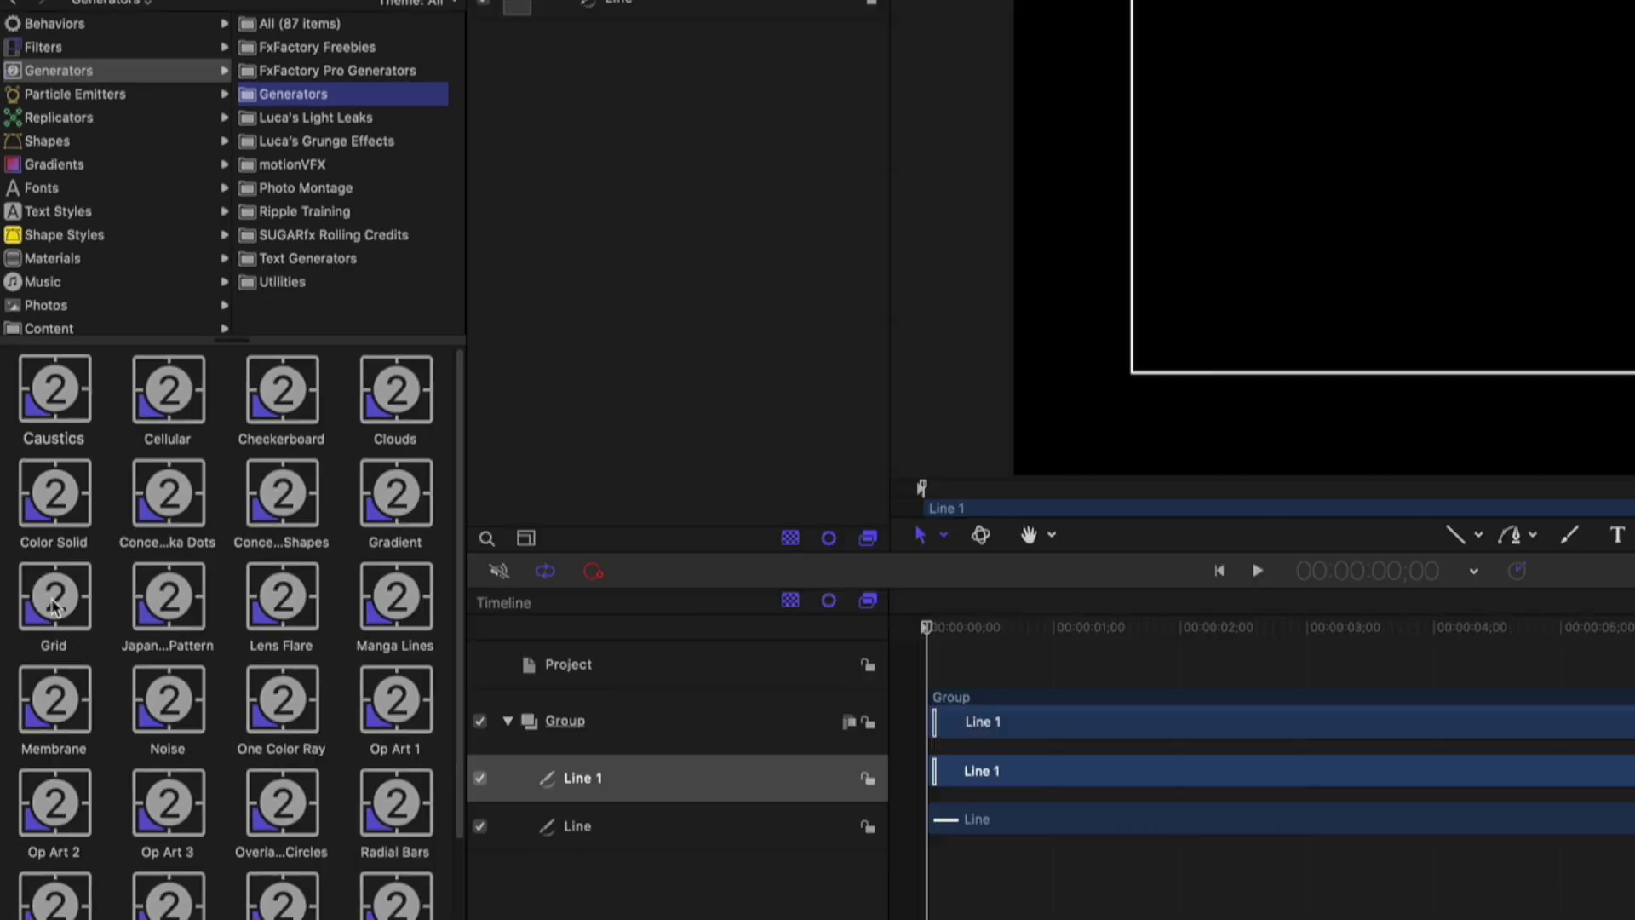
drag(240, 658, 371, 625)
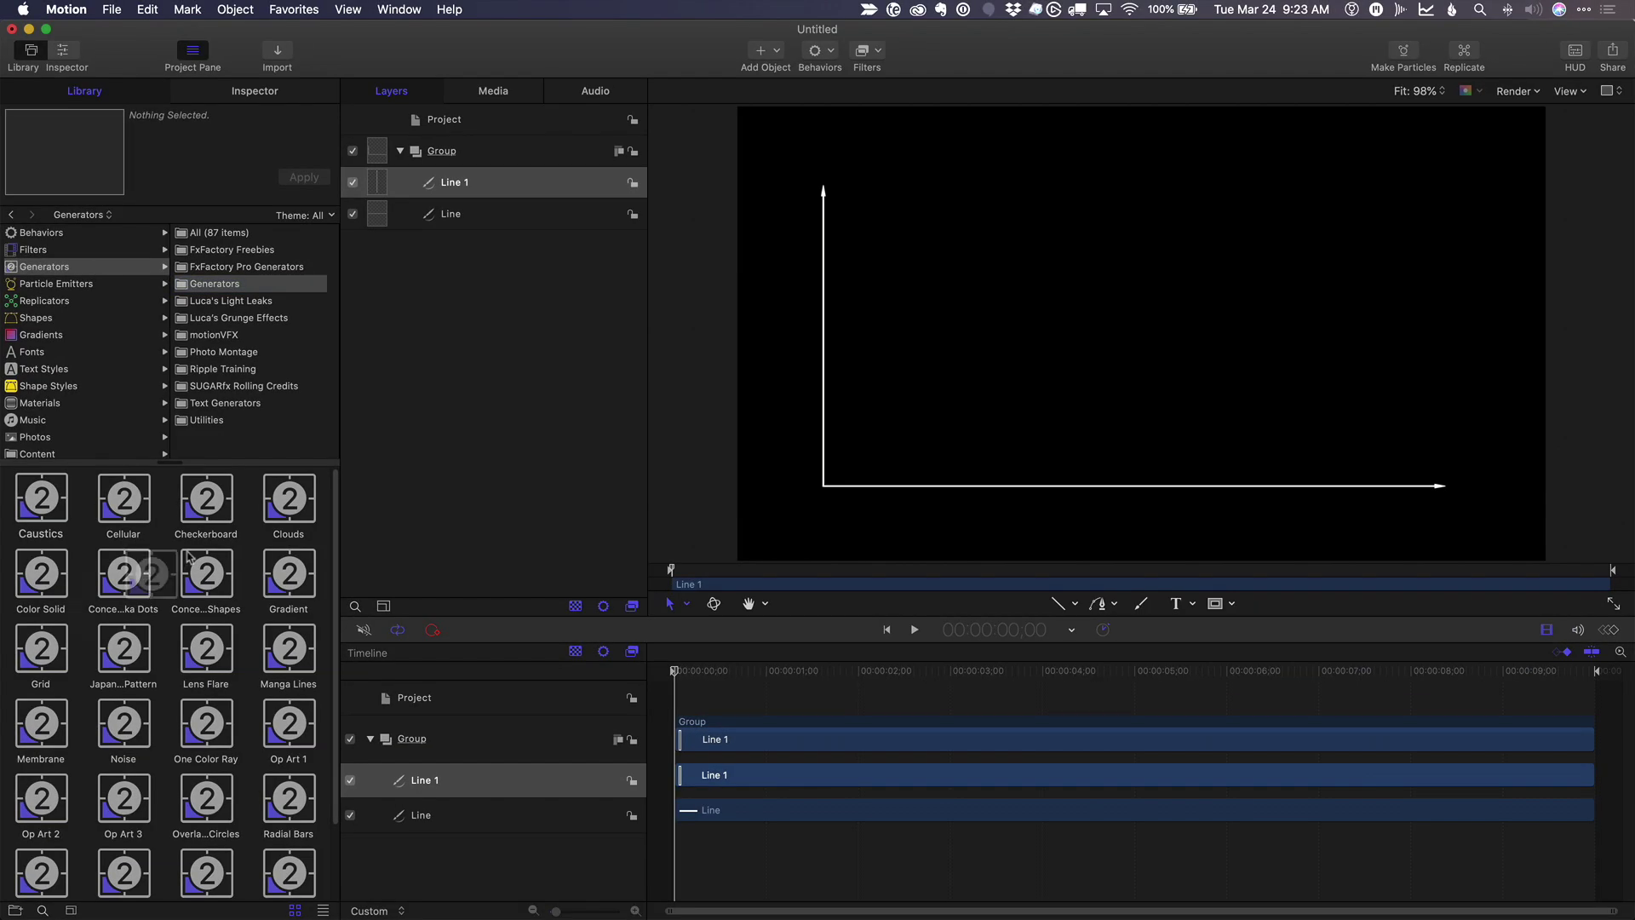
drag(188, 556, 460, 157)
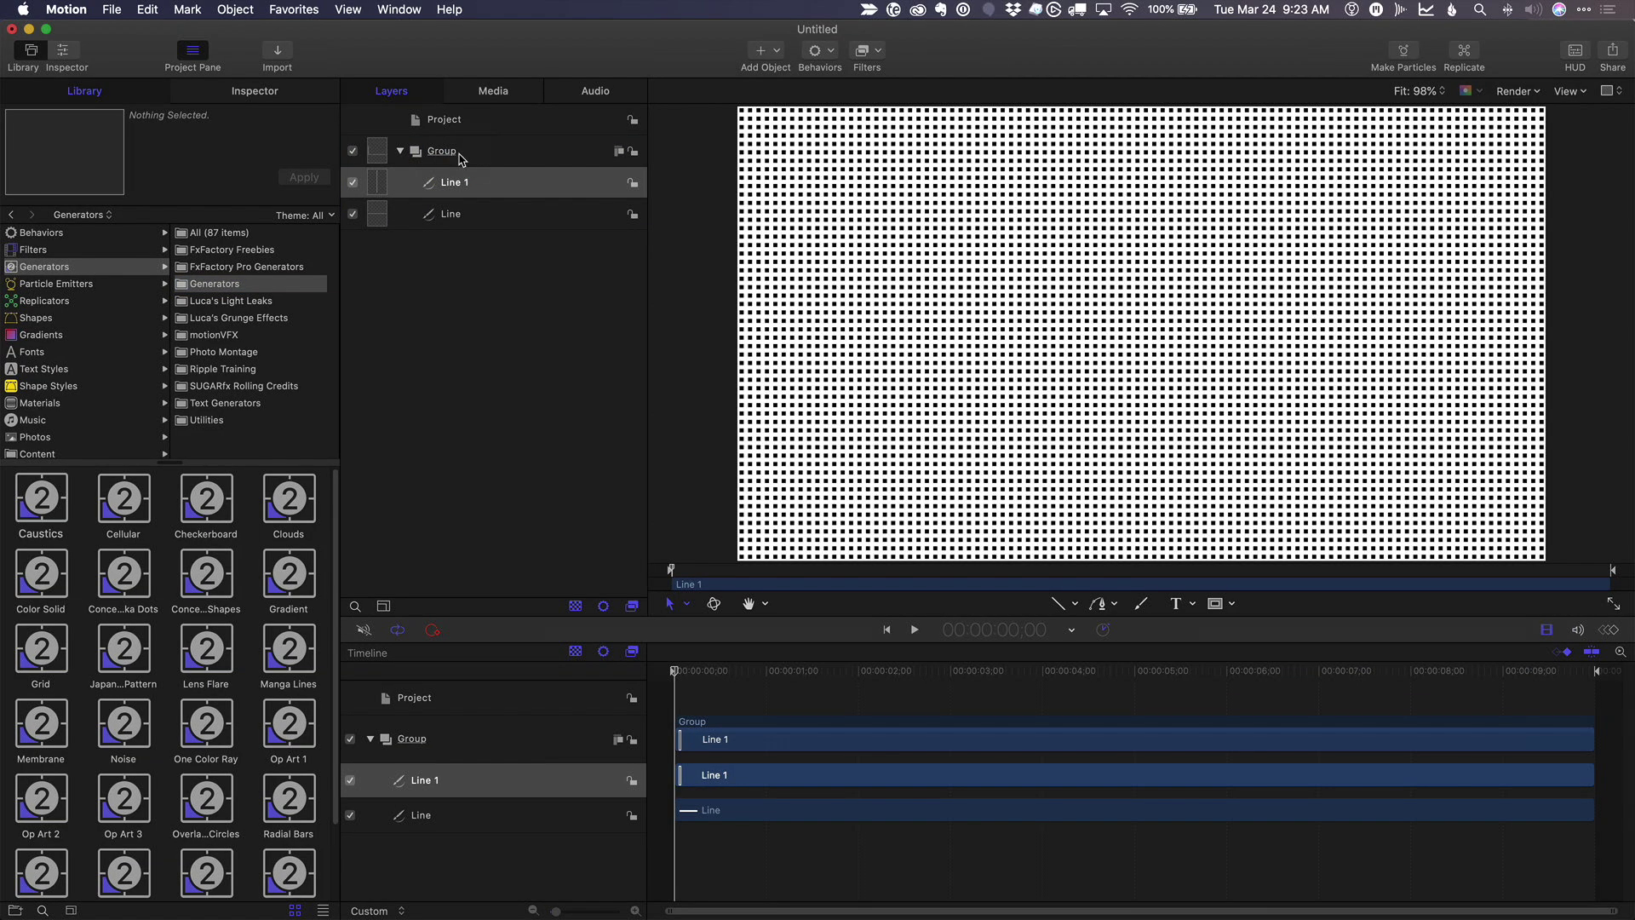
Set the grid's line width to 1 and cell size to 139 × 134, narrowing its width.
click(261, 90)
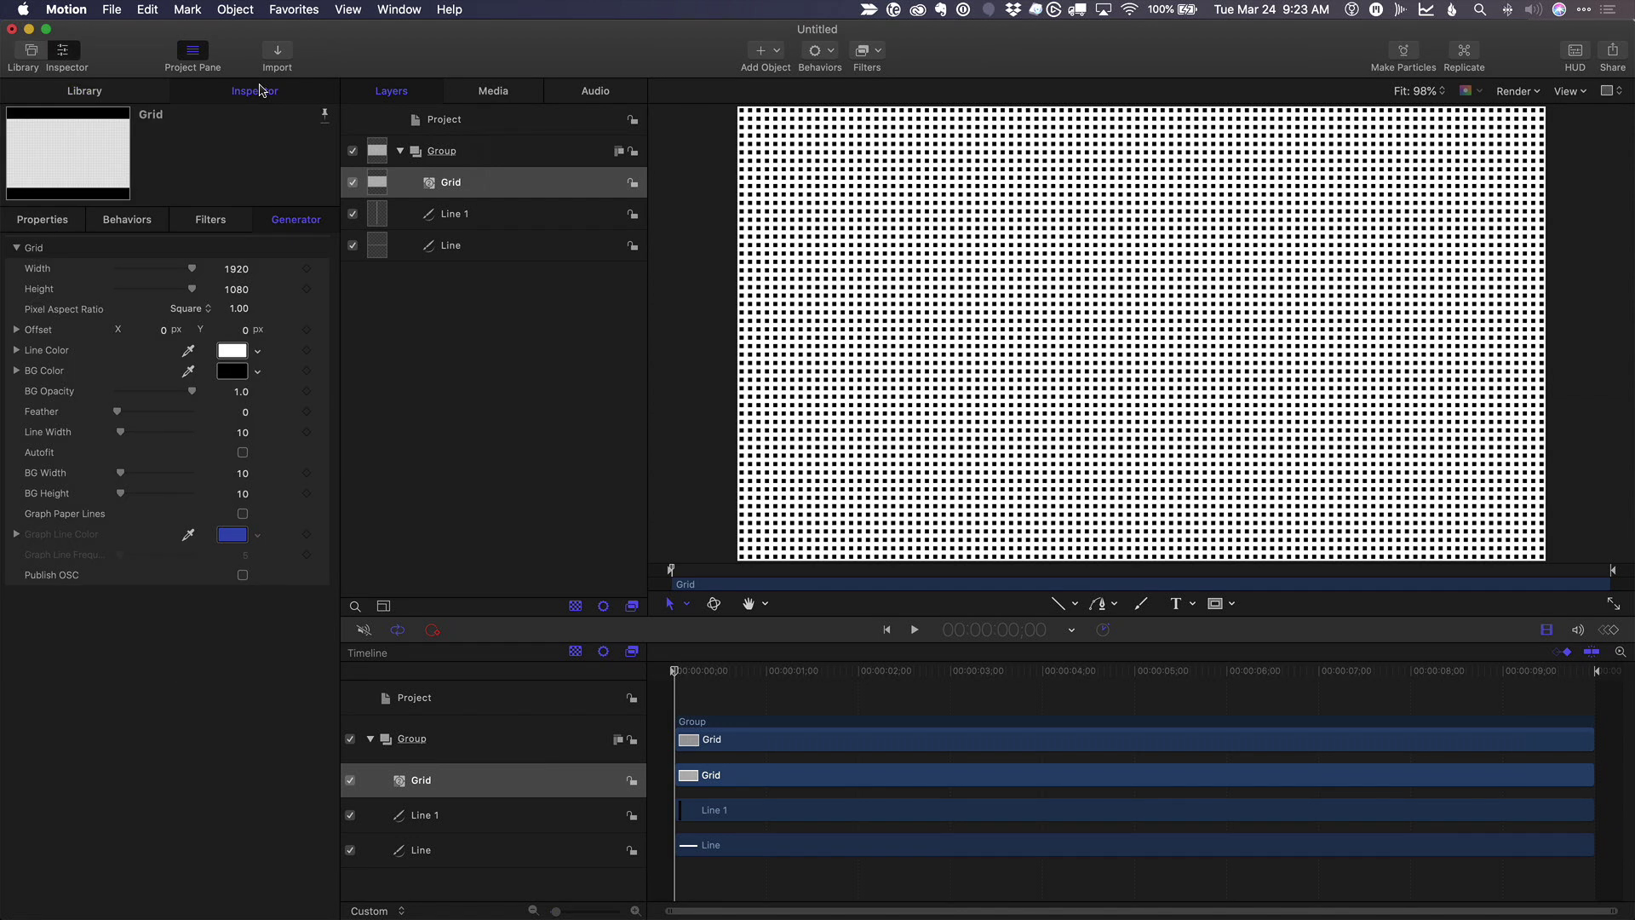
drag(120, 432, 116, 432)
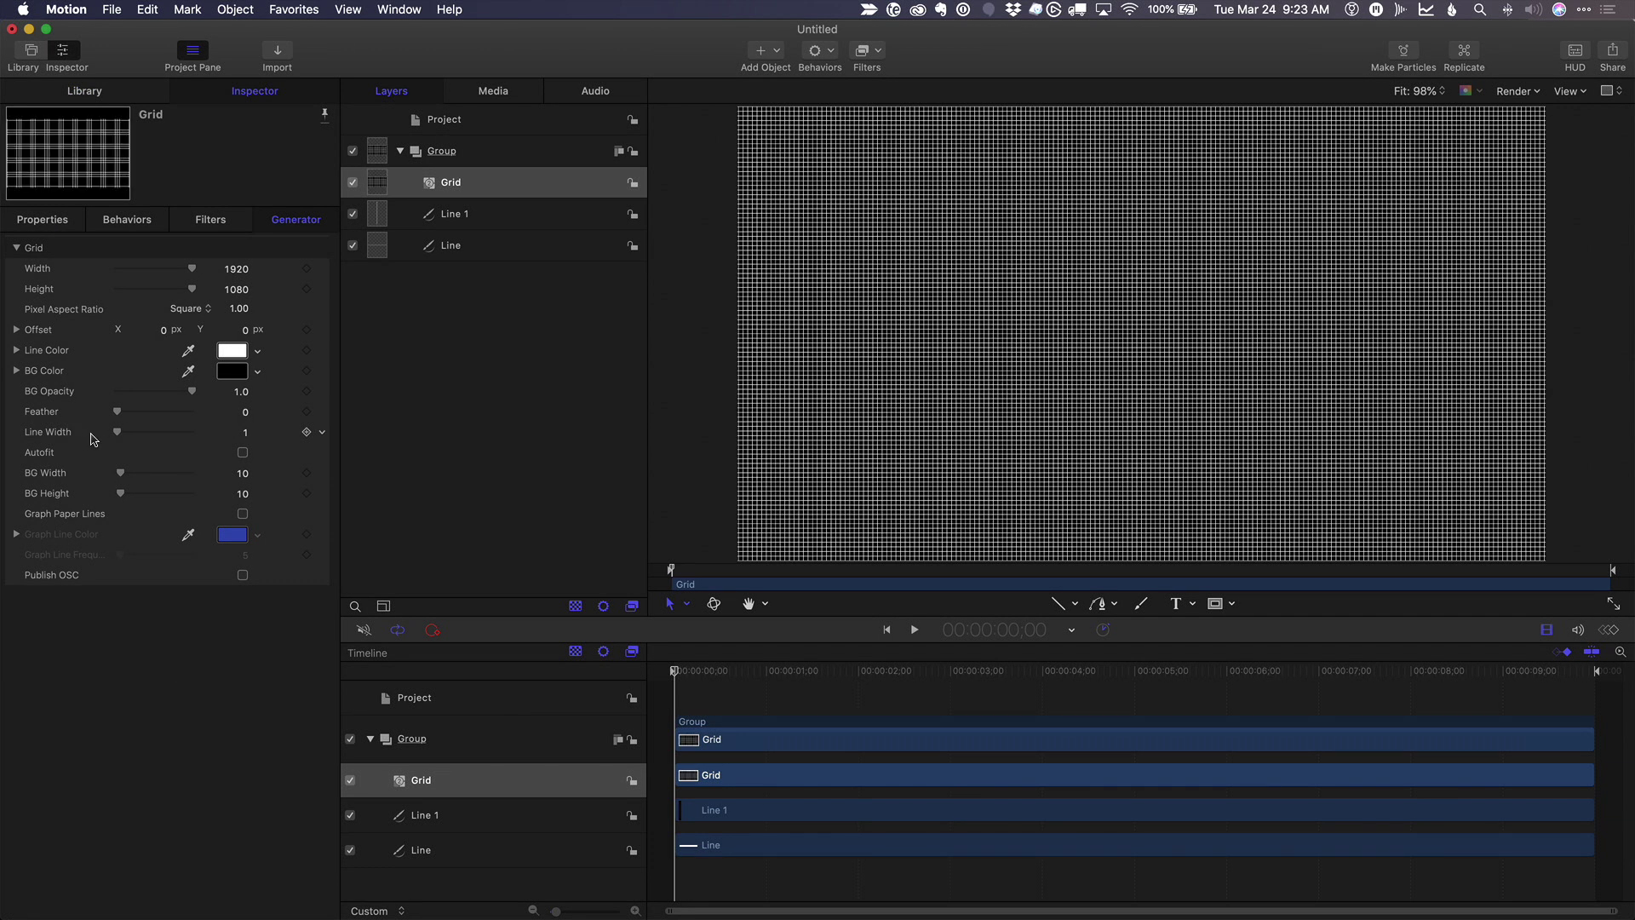
drag(120, 473, 172, 477)
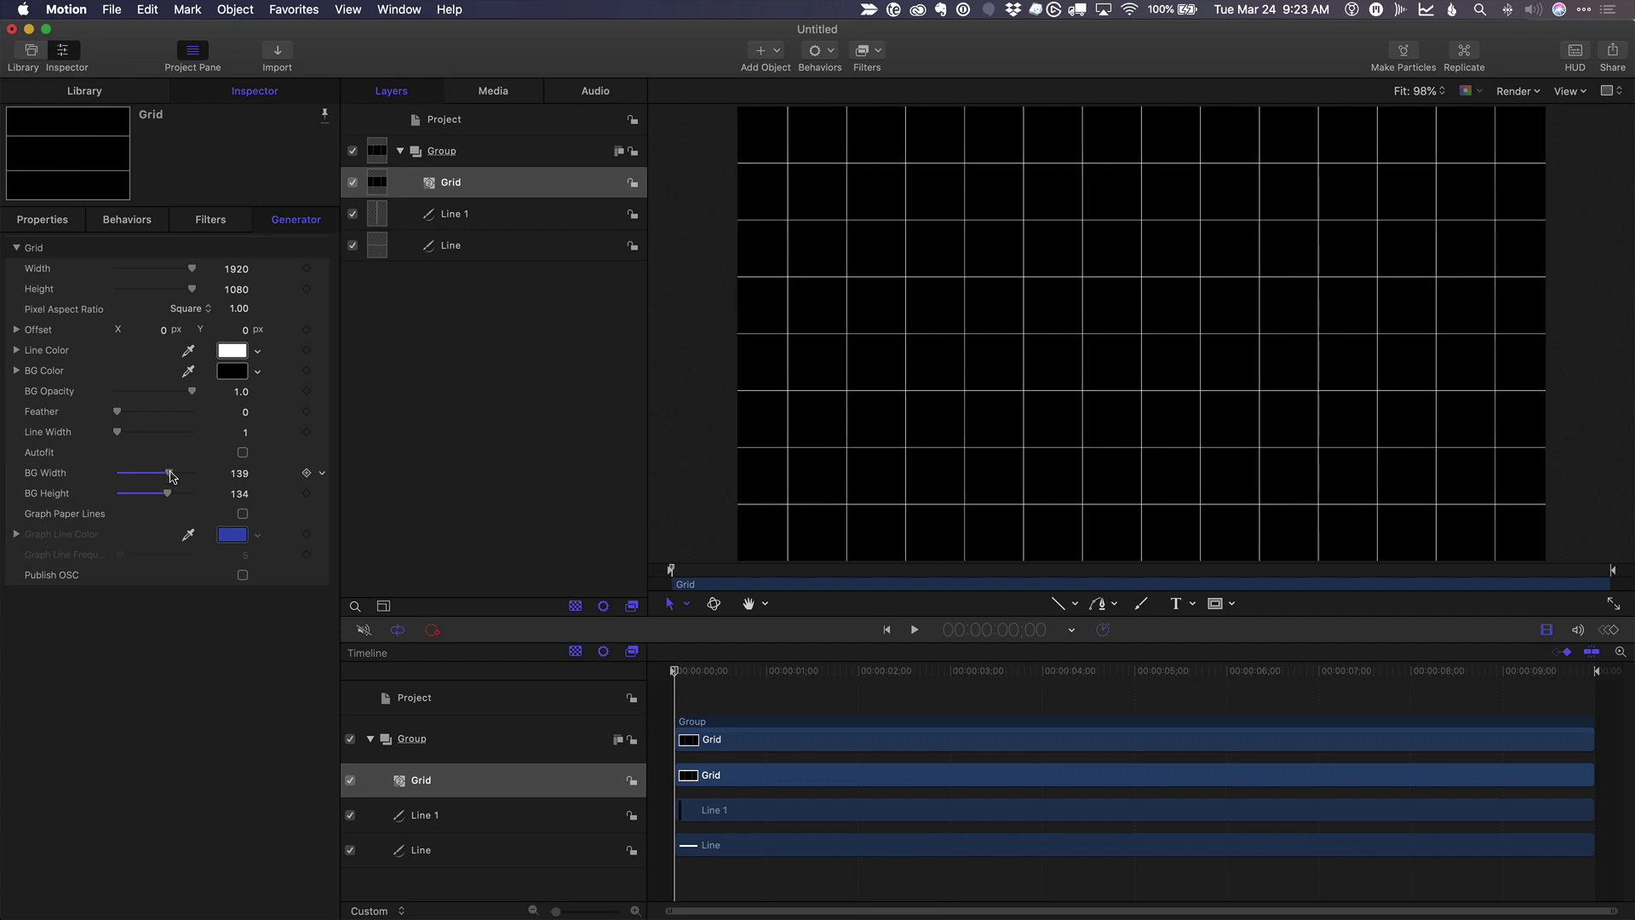
drag(235, 269, 227, 269)
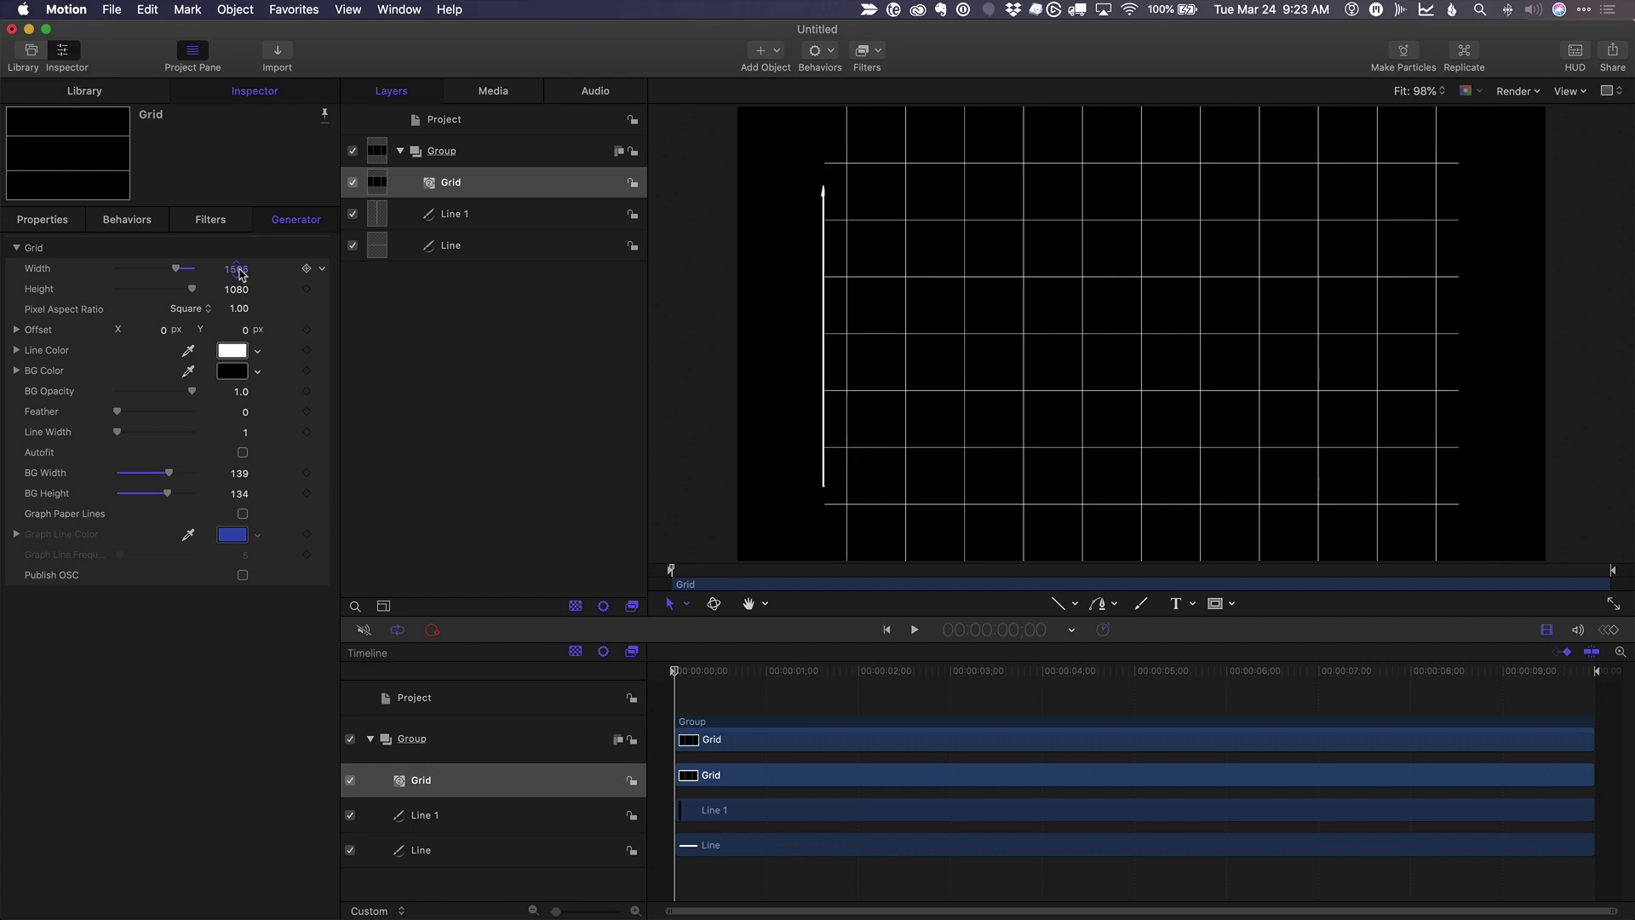
Resize the grid to 1547 × 750 with 0 BG opacity and offset it to align with the axes.
drag(239, 290, 234, 290)
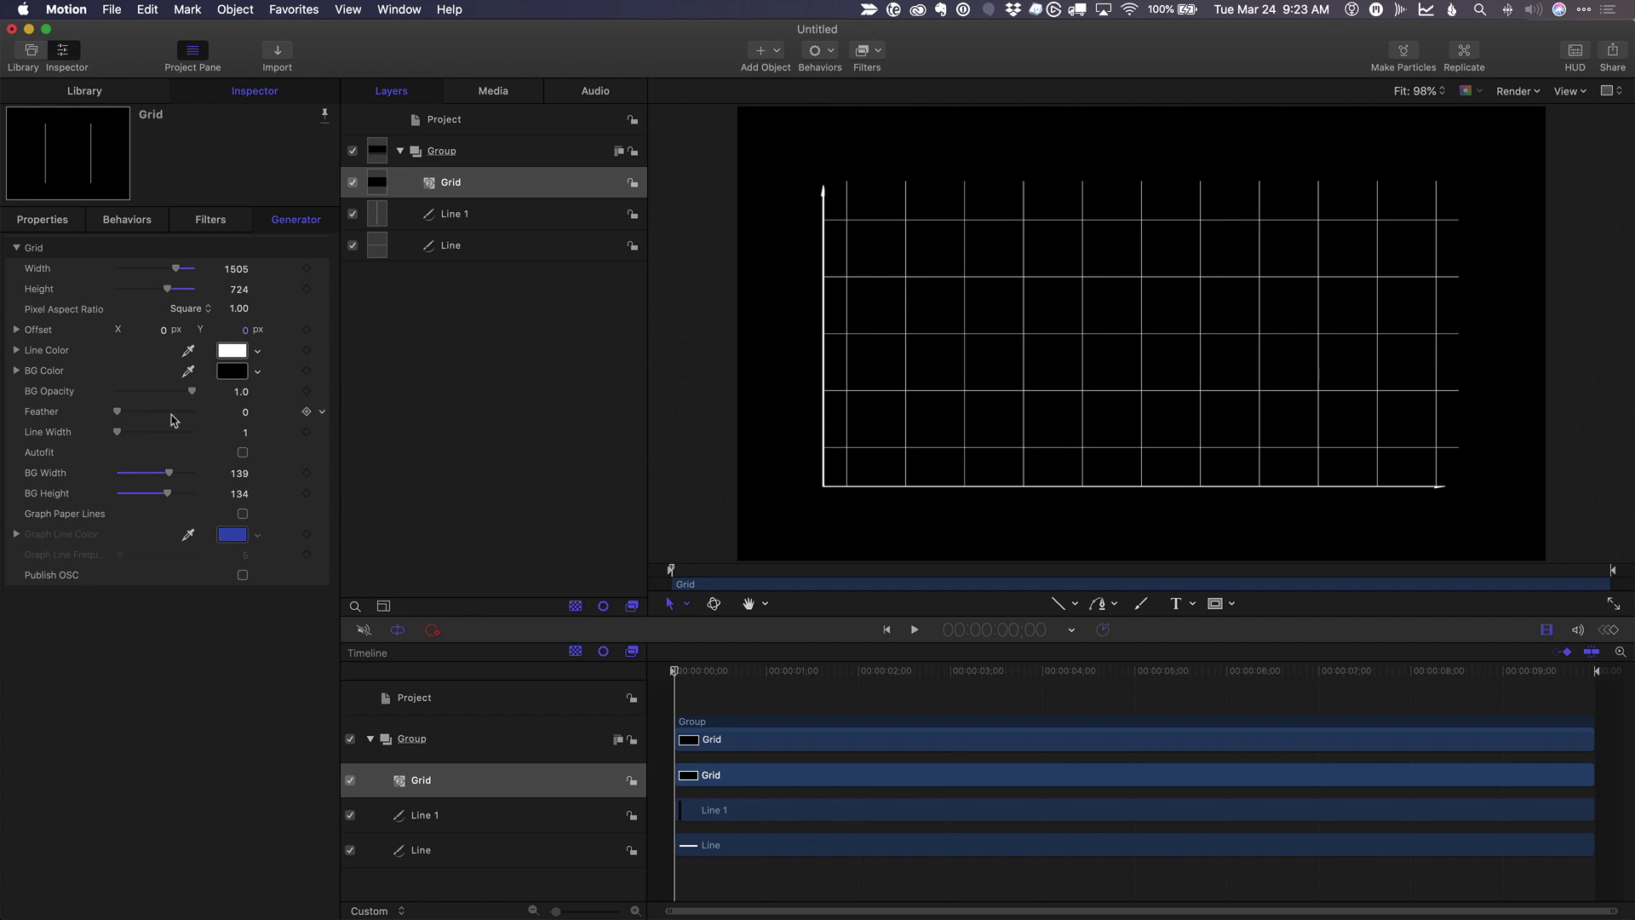
drag(174, 392, 119, 392)
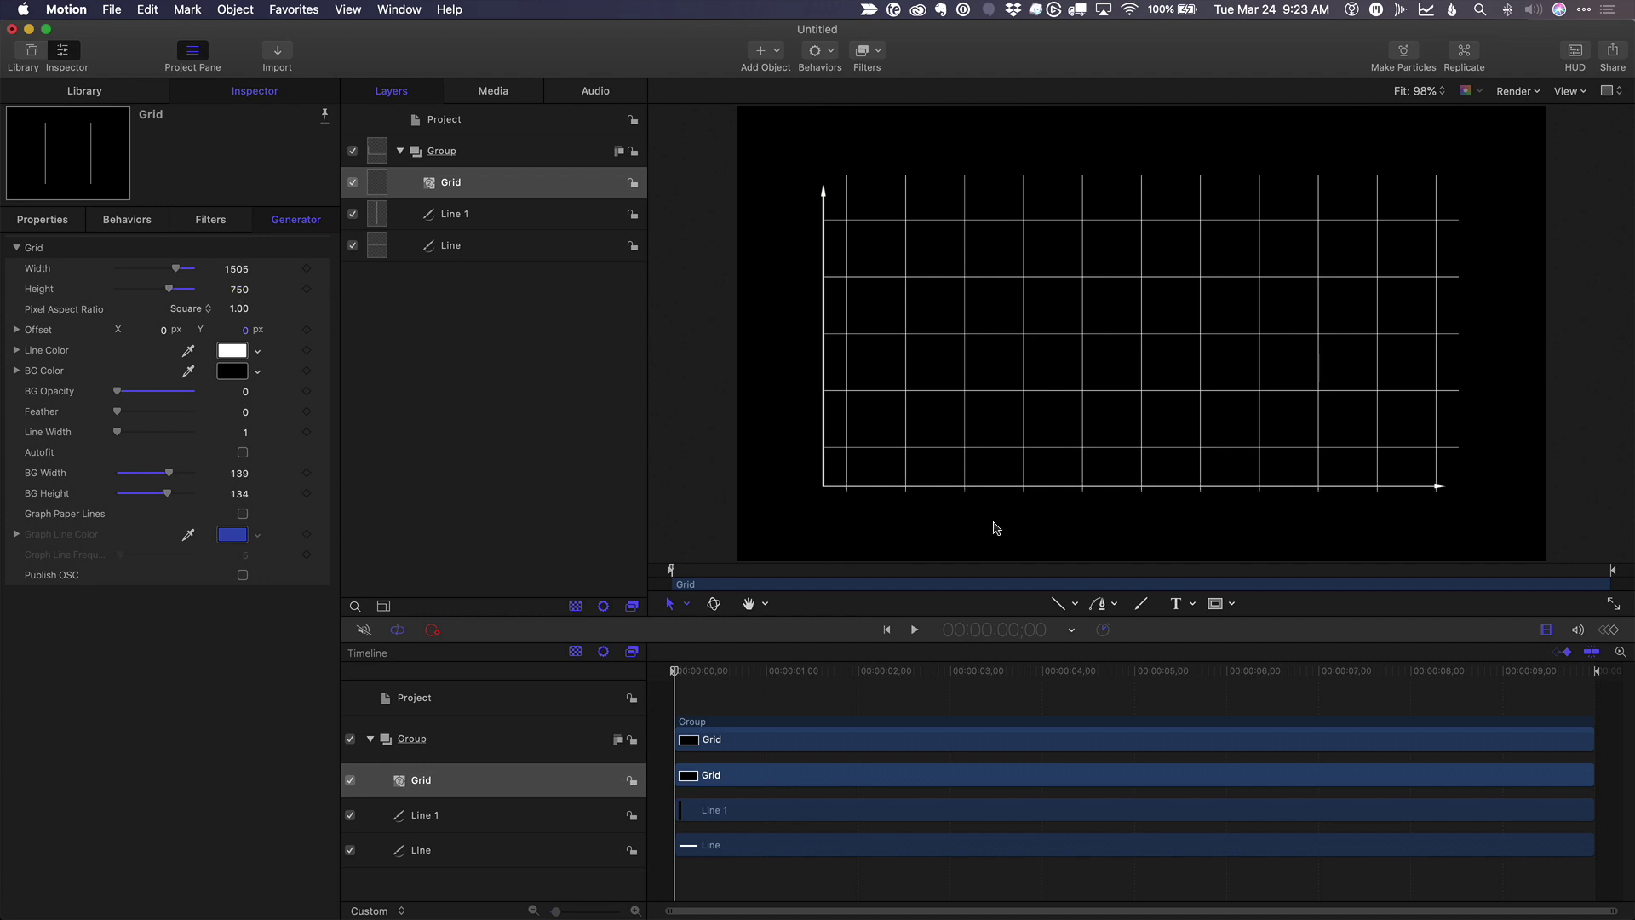
drag(244, 271, 235, 269)
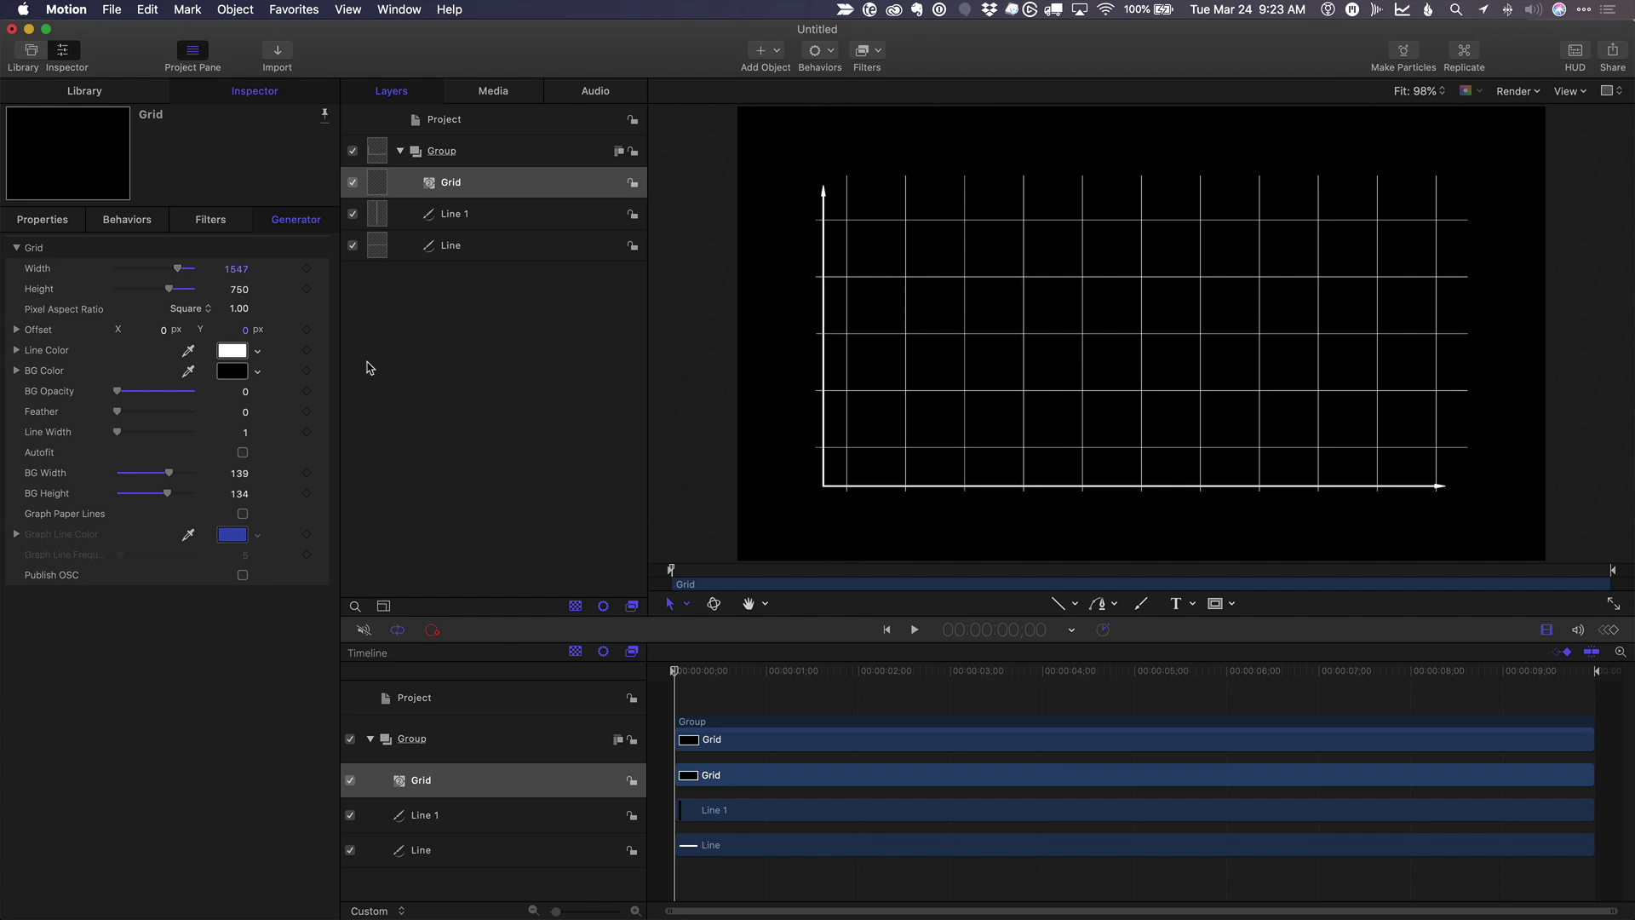
drag(162, 330, 233, 331)
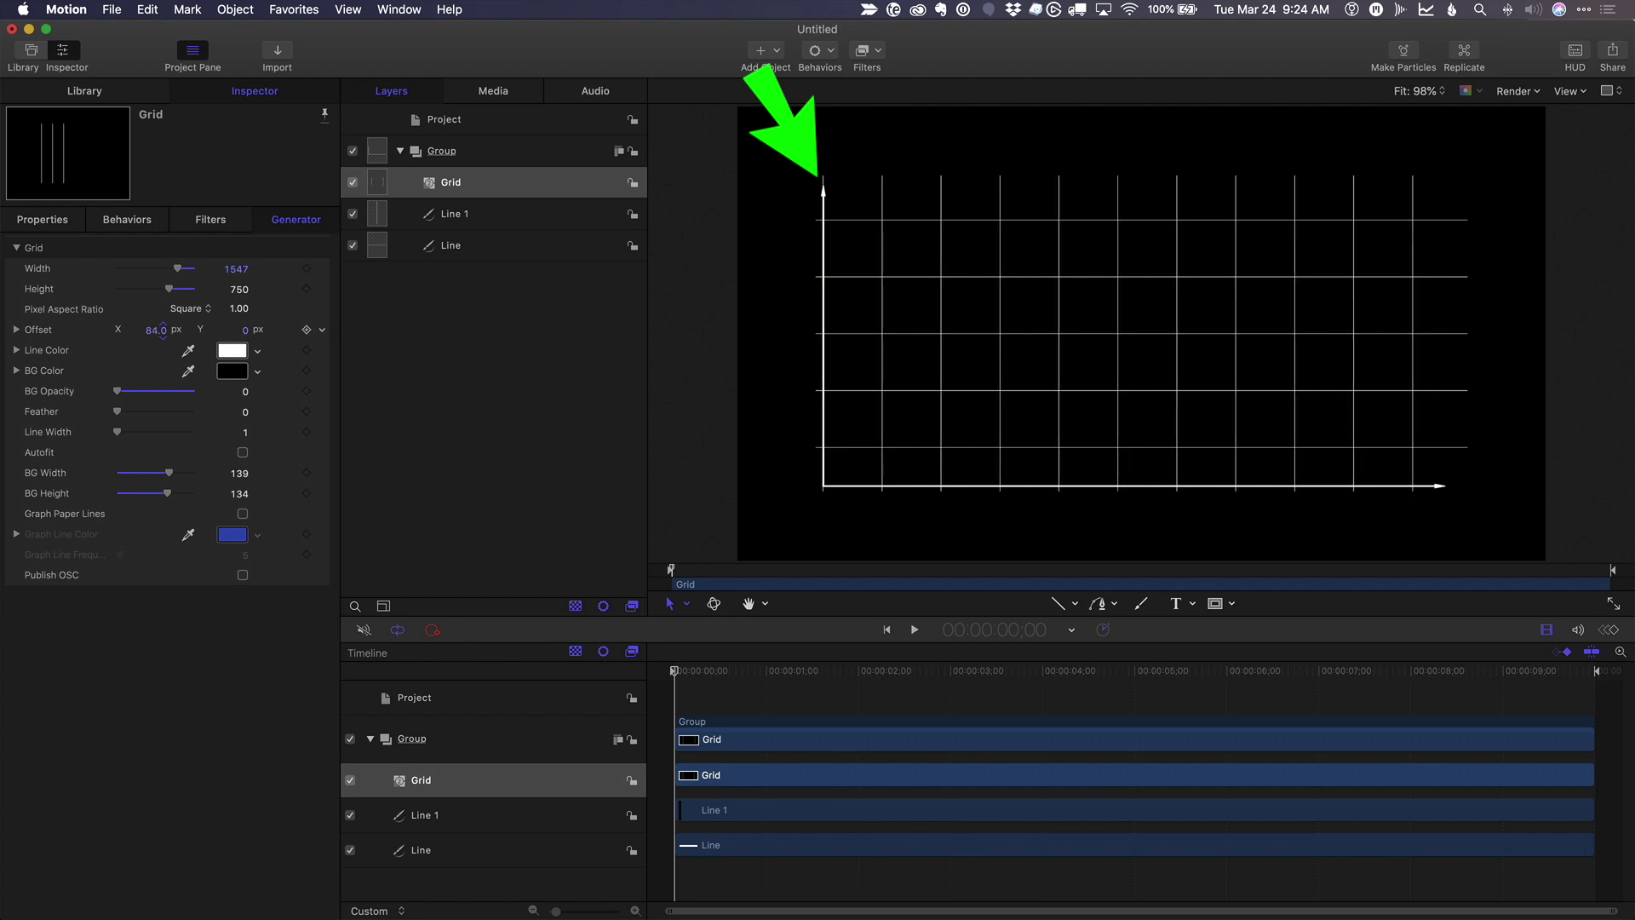
drag(247, 332, 250, 332)
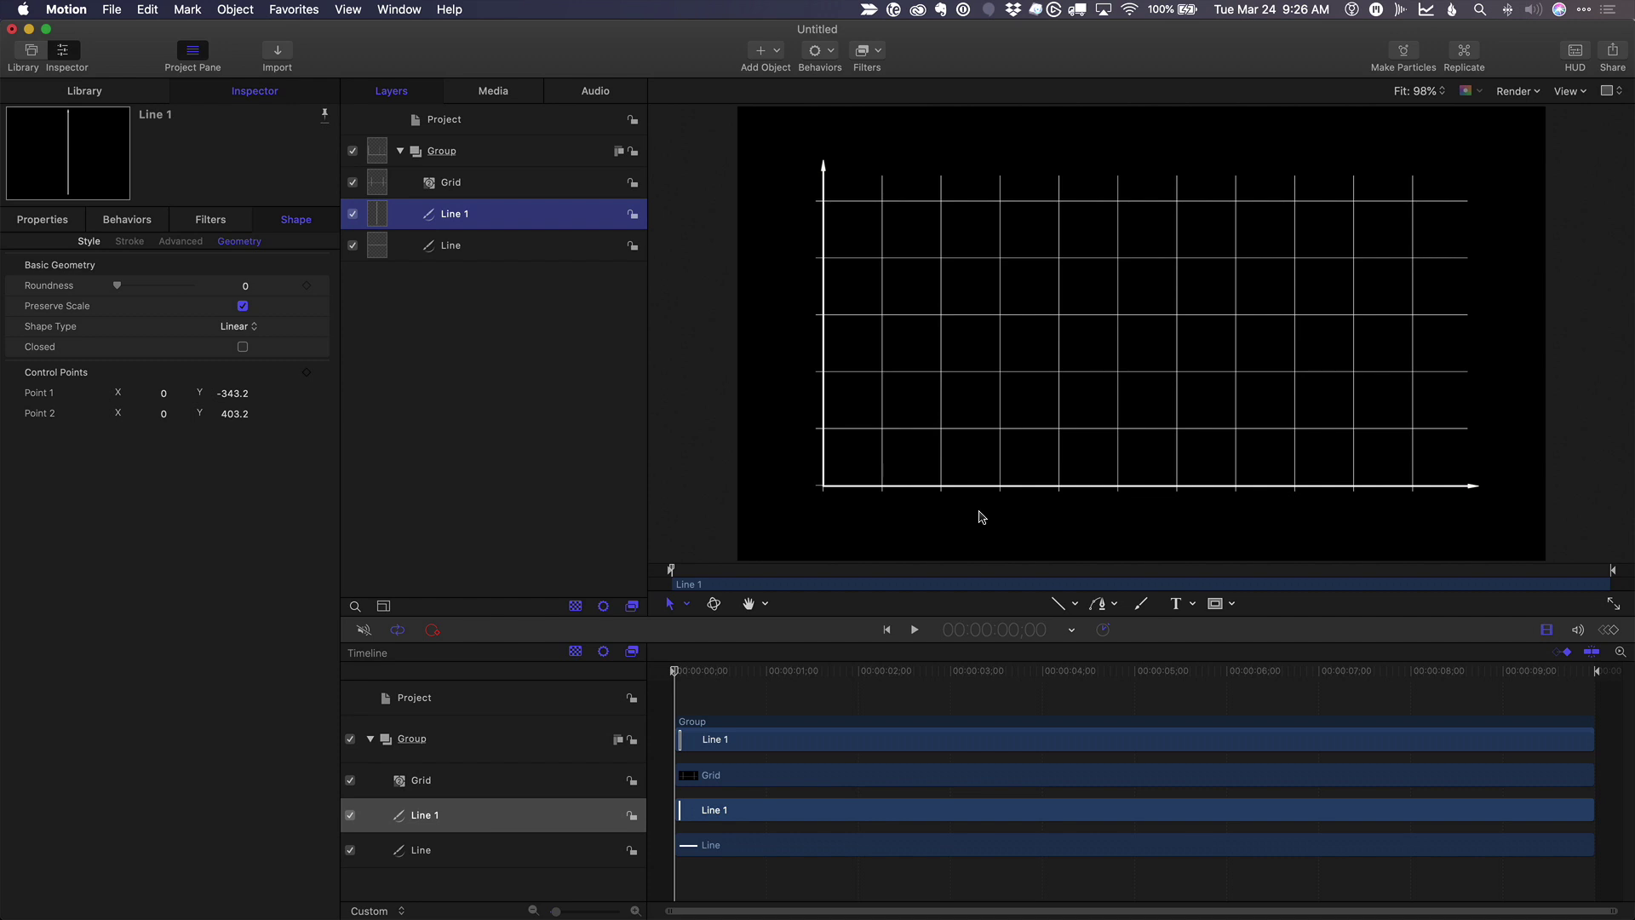
key(t)
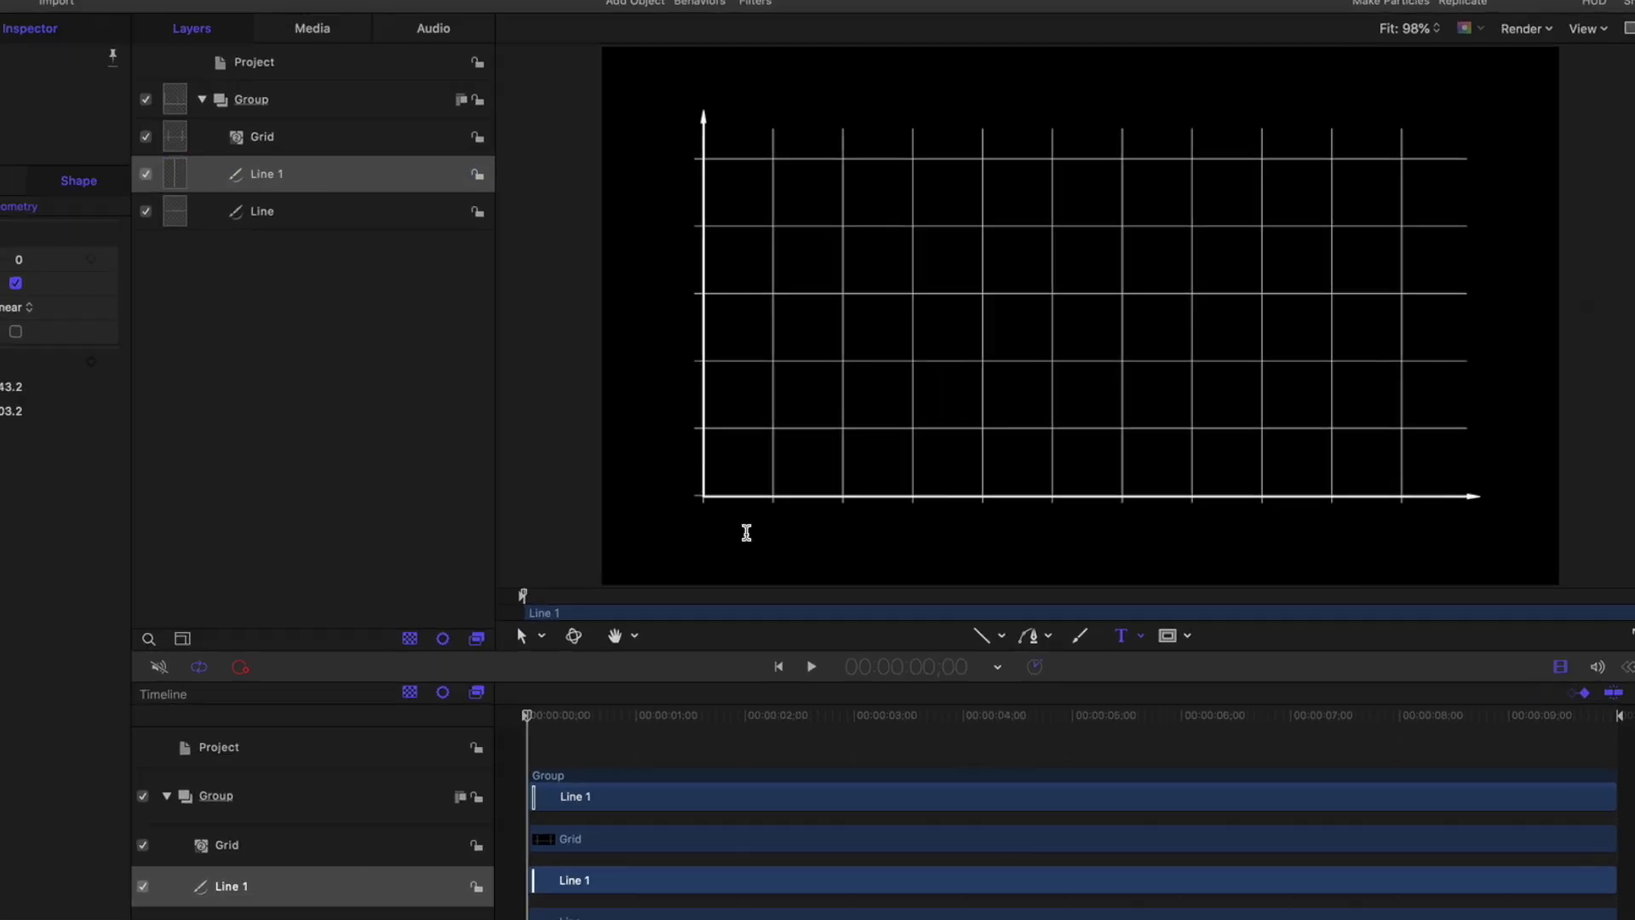
Add a JAN text label below the chart's origin and nudge it into place.
click(747, 533)
text(JAN)
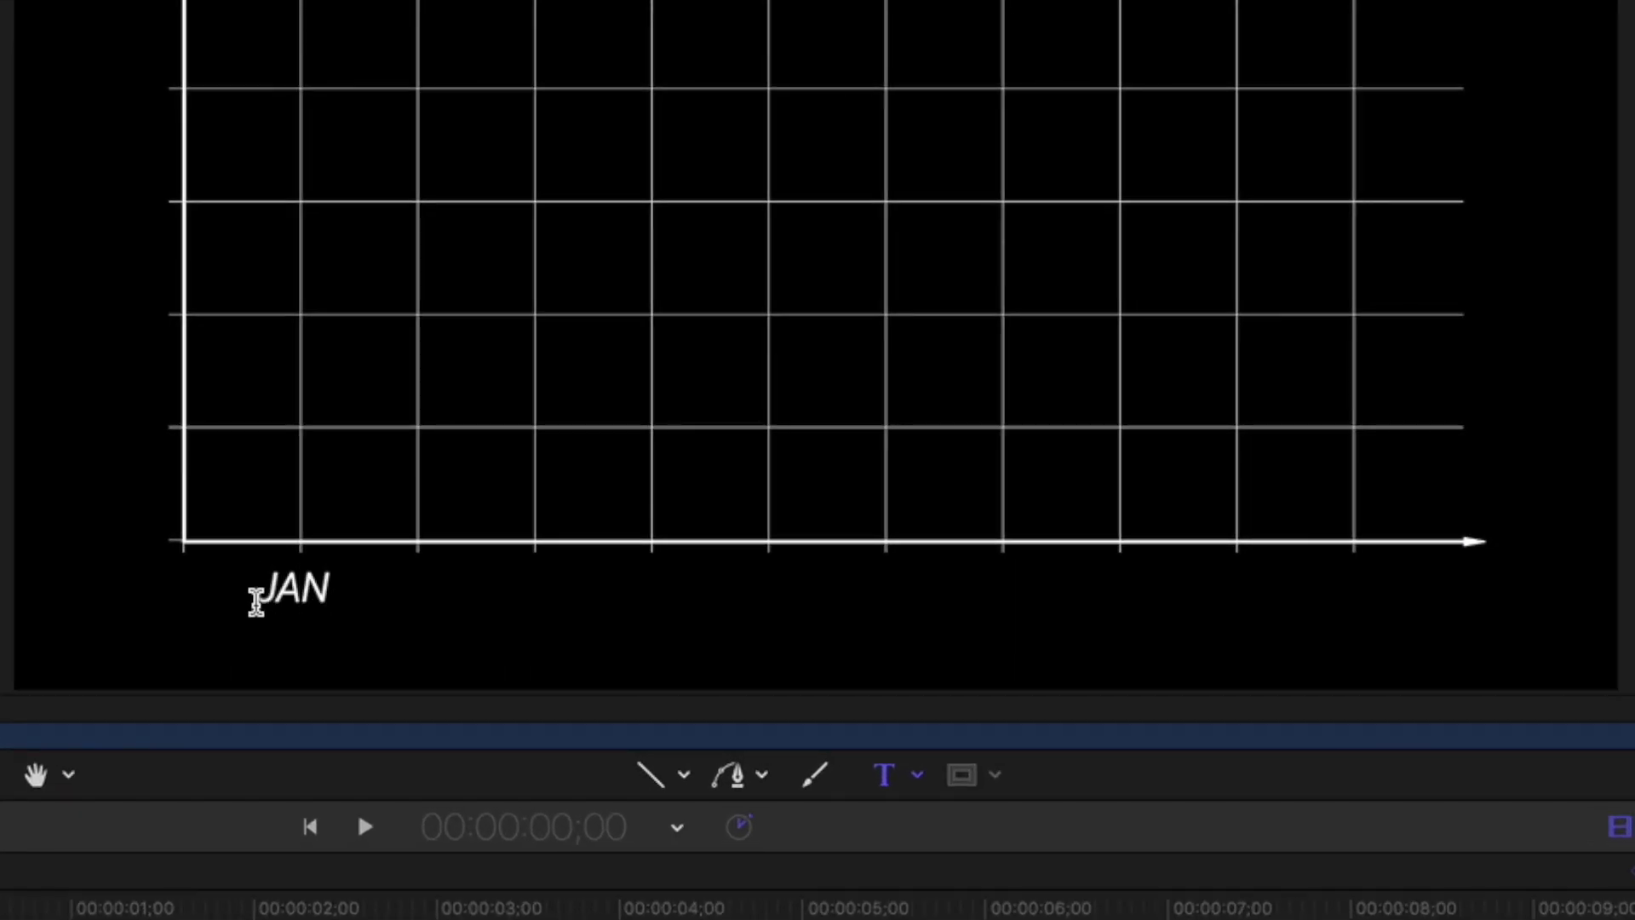
key(Escape)
click(257, 608)
drag(290, 596, 417, 569)
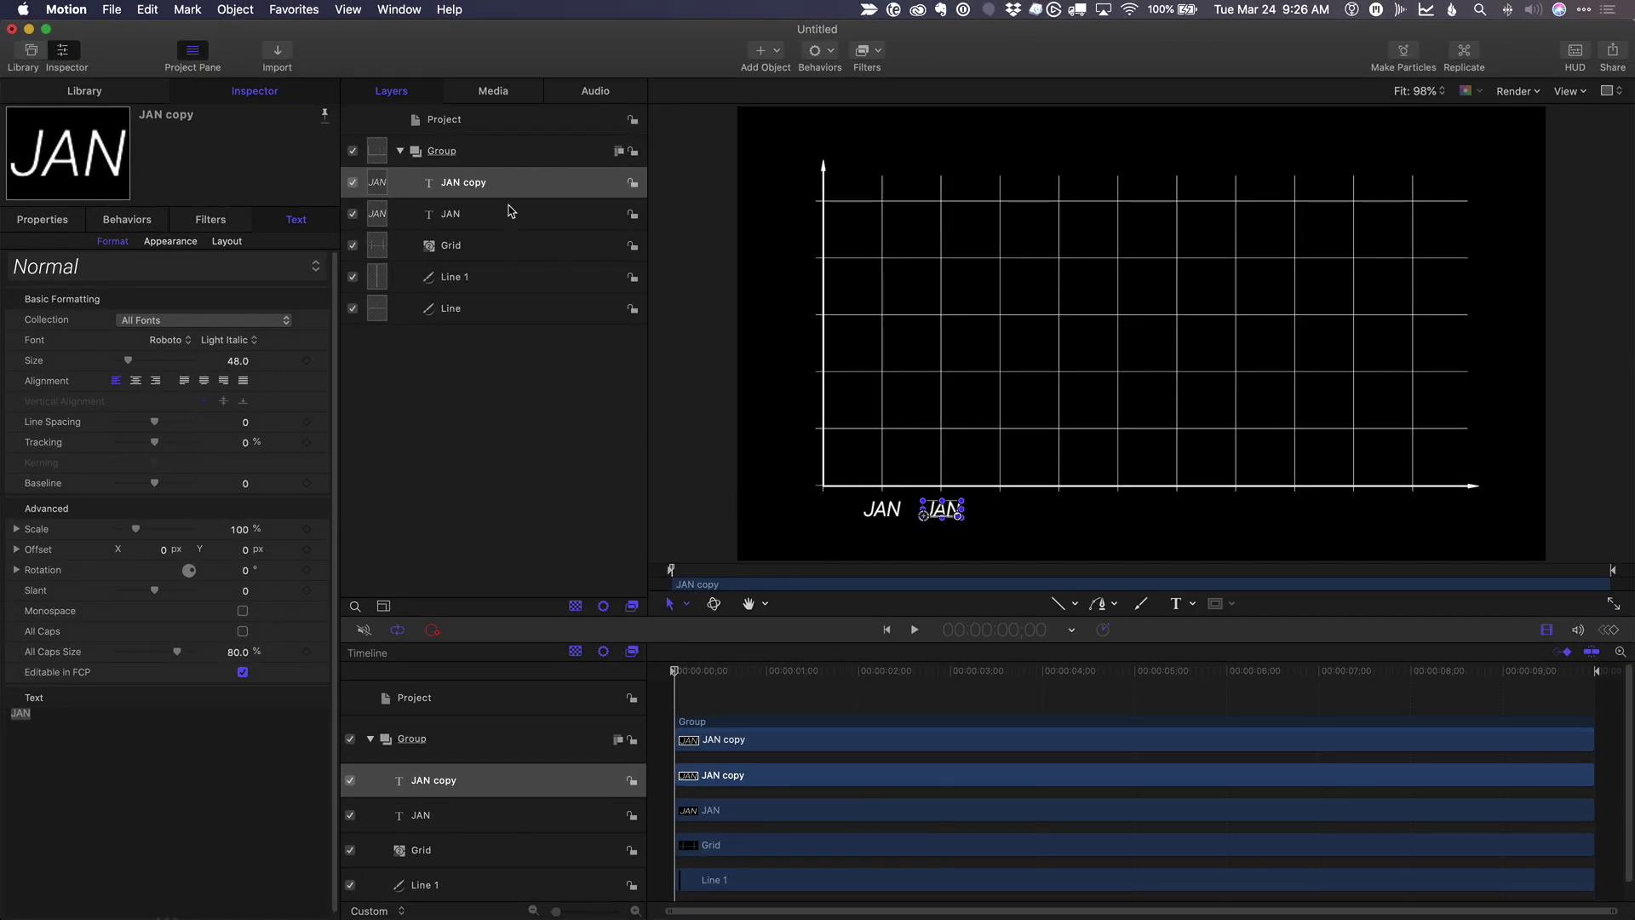
Duplicate the JAN label rightward until ten labels run evenly along the horizontal axis.
shift+click(509, 210)
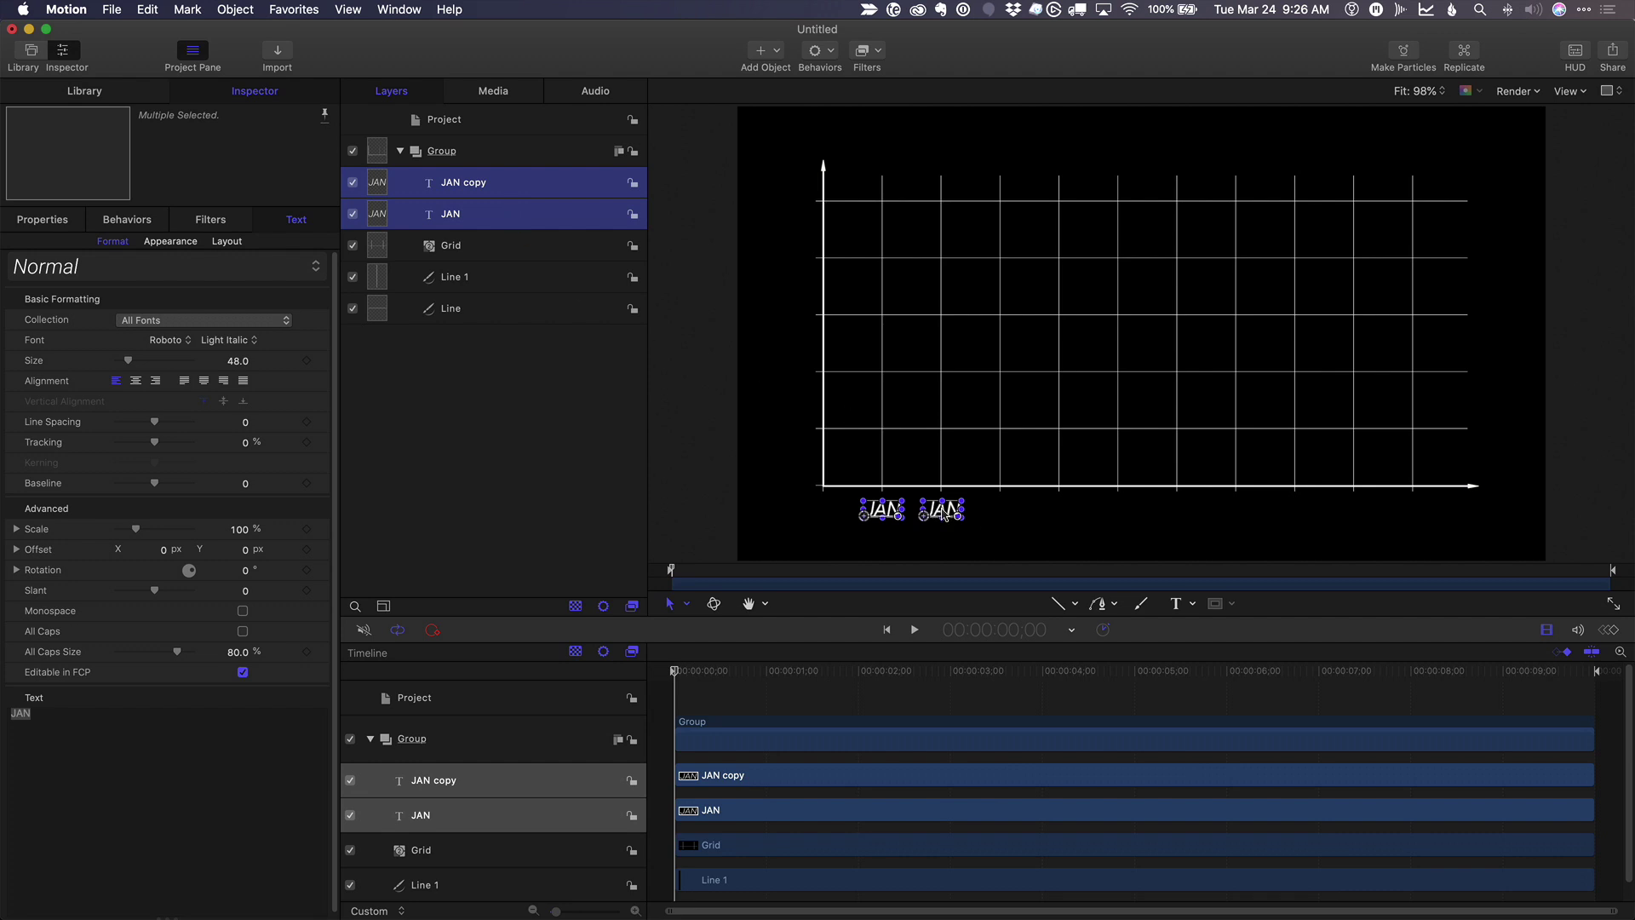
drag(944, 514, 1046, 515)
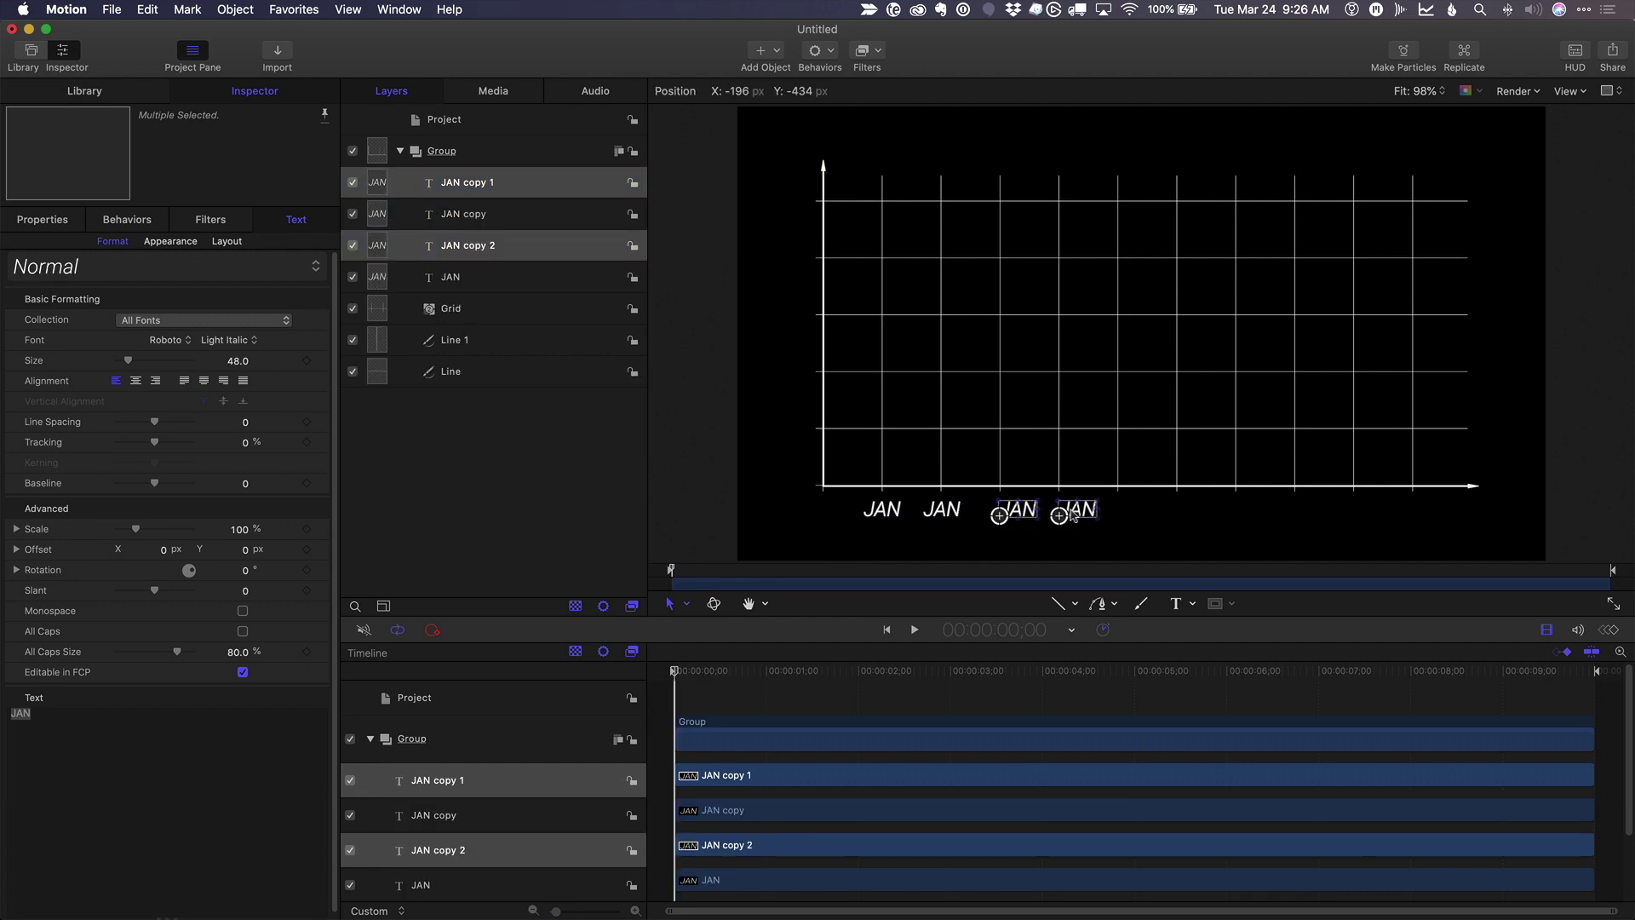
drag(1071, 516, 1055, 515)
click(530, 186)
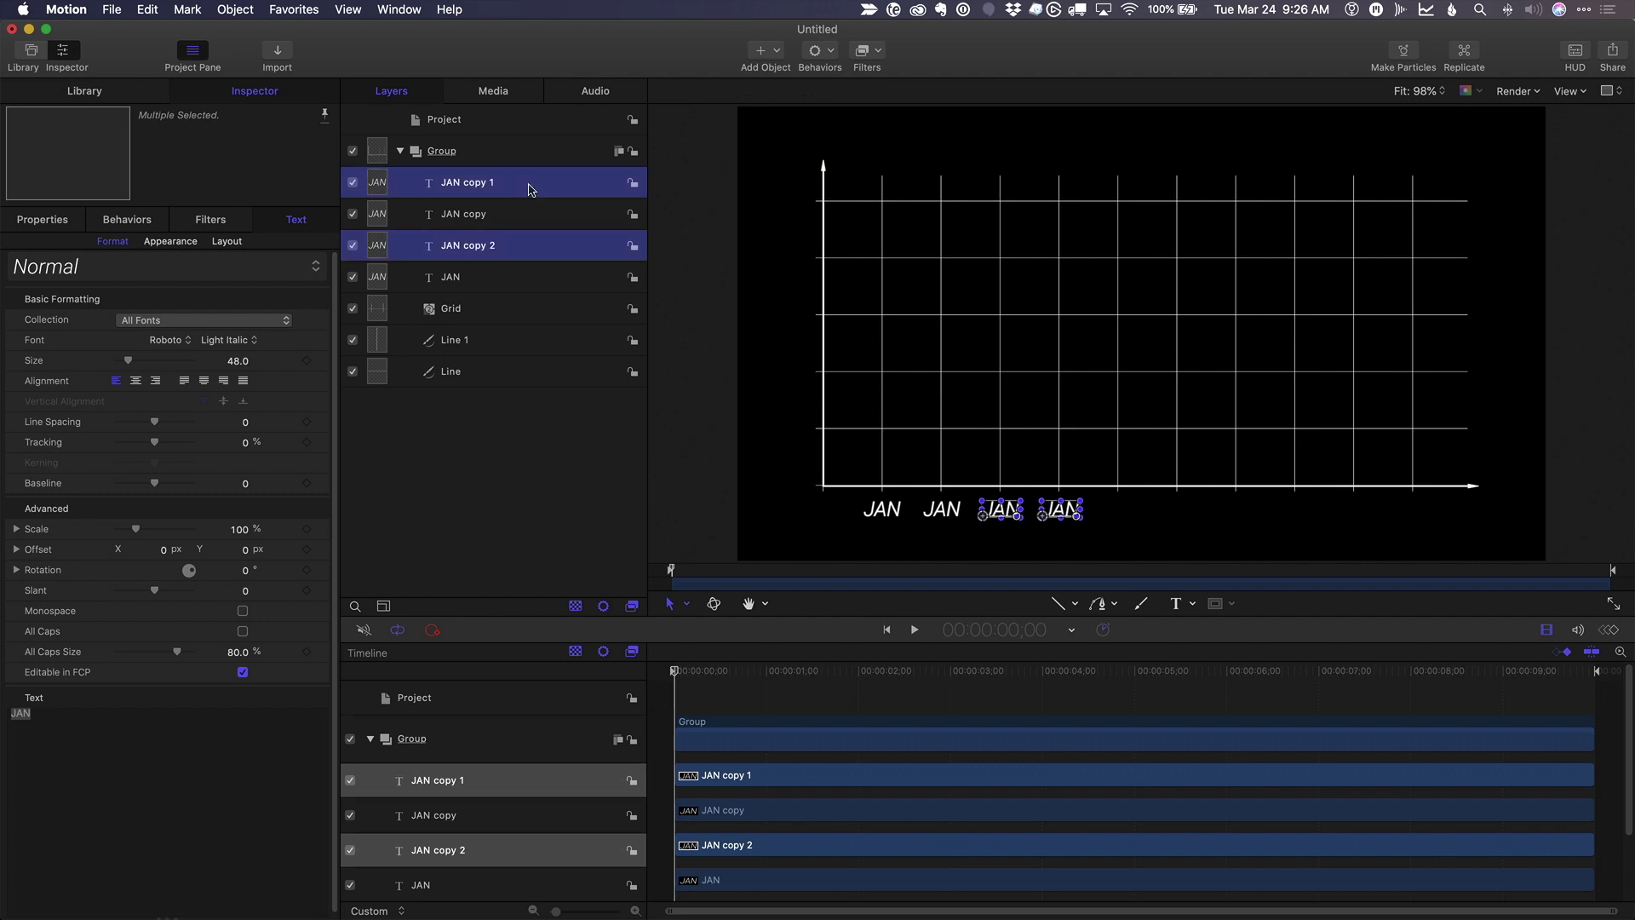
shift+click(524, 277)
key(super+d)
drag(1088, 522, 1323, 521)
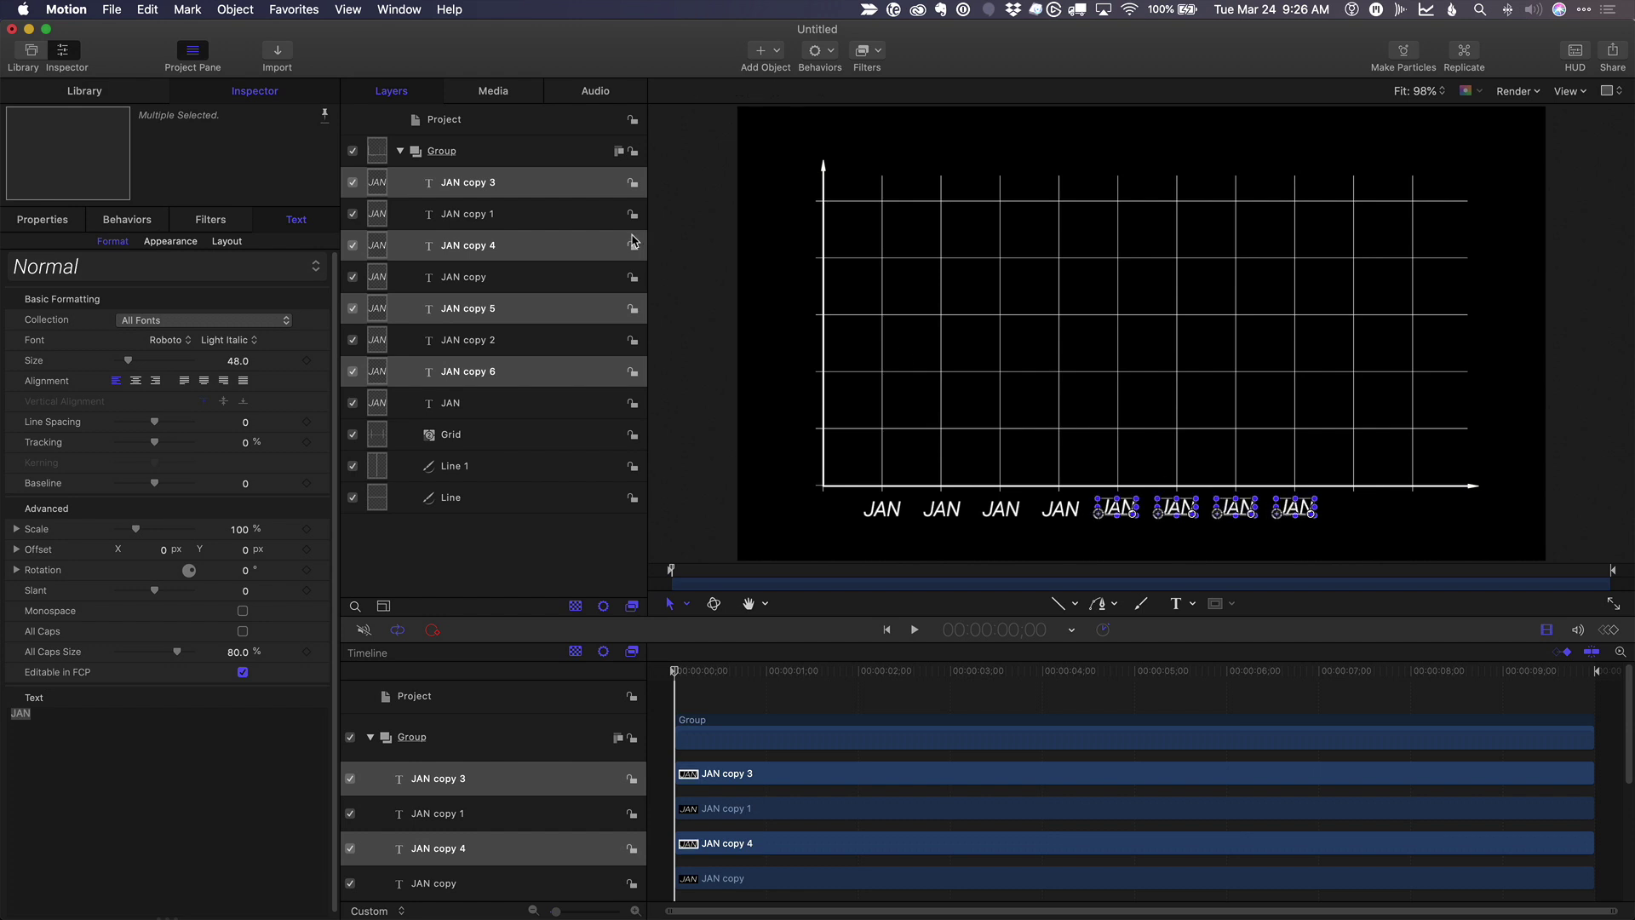
click(540, 186)
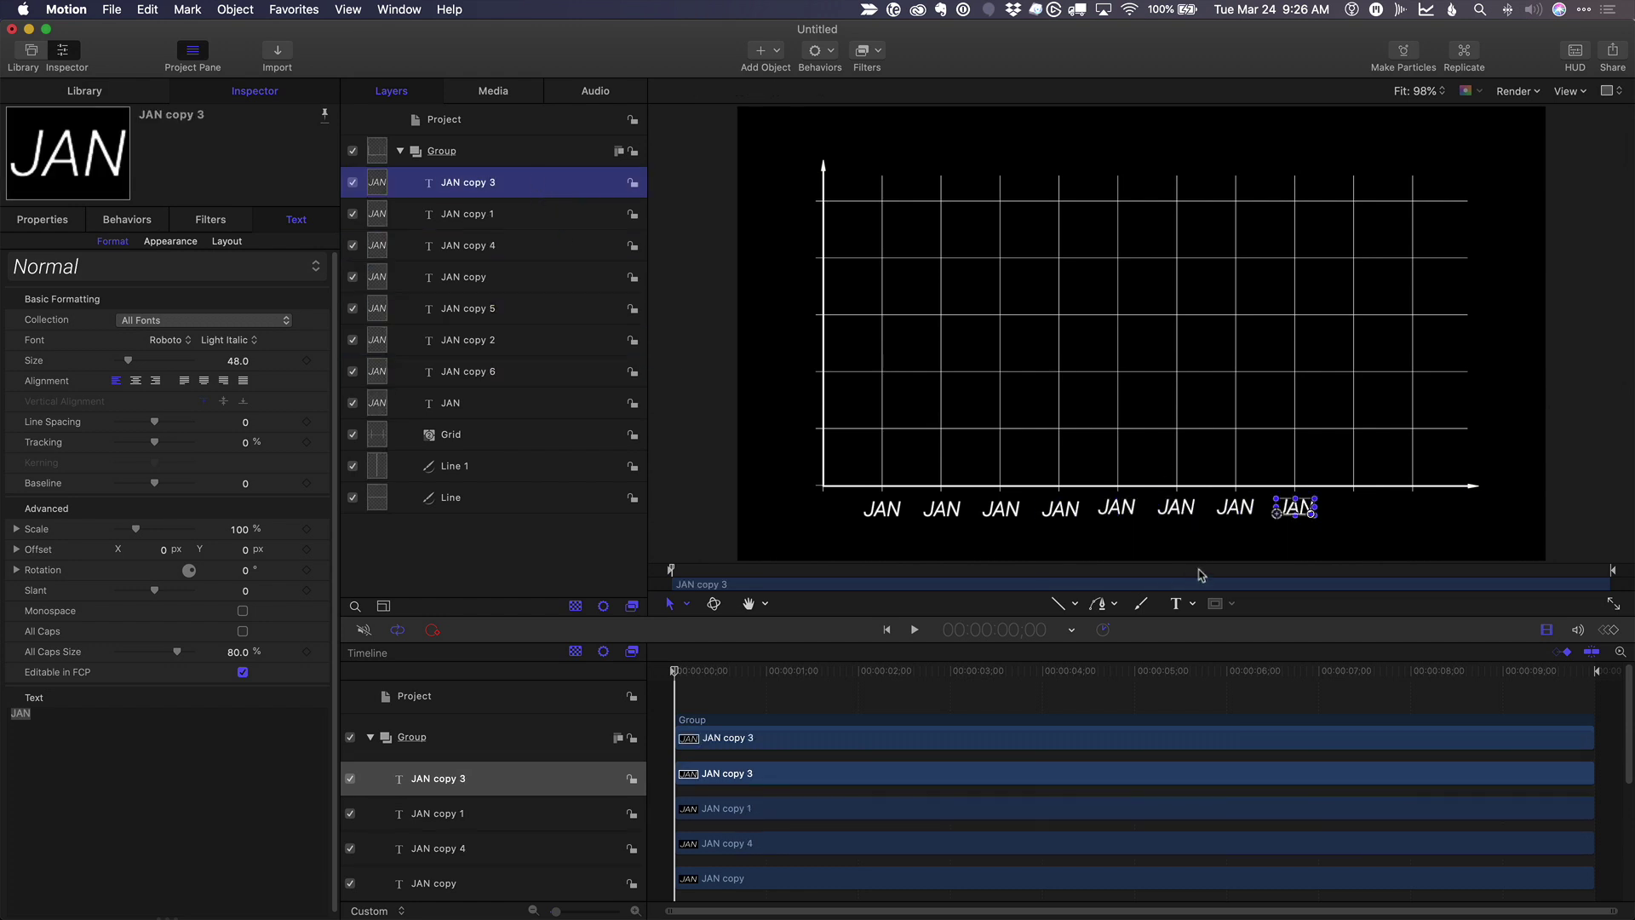
drag(1292, 508, 1410, 511)
double_click(943, 509)
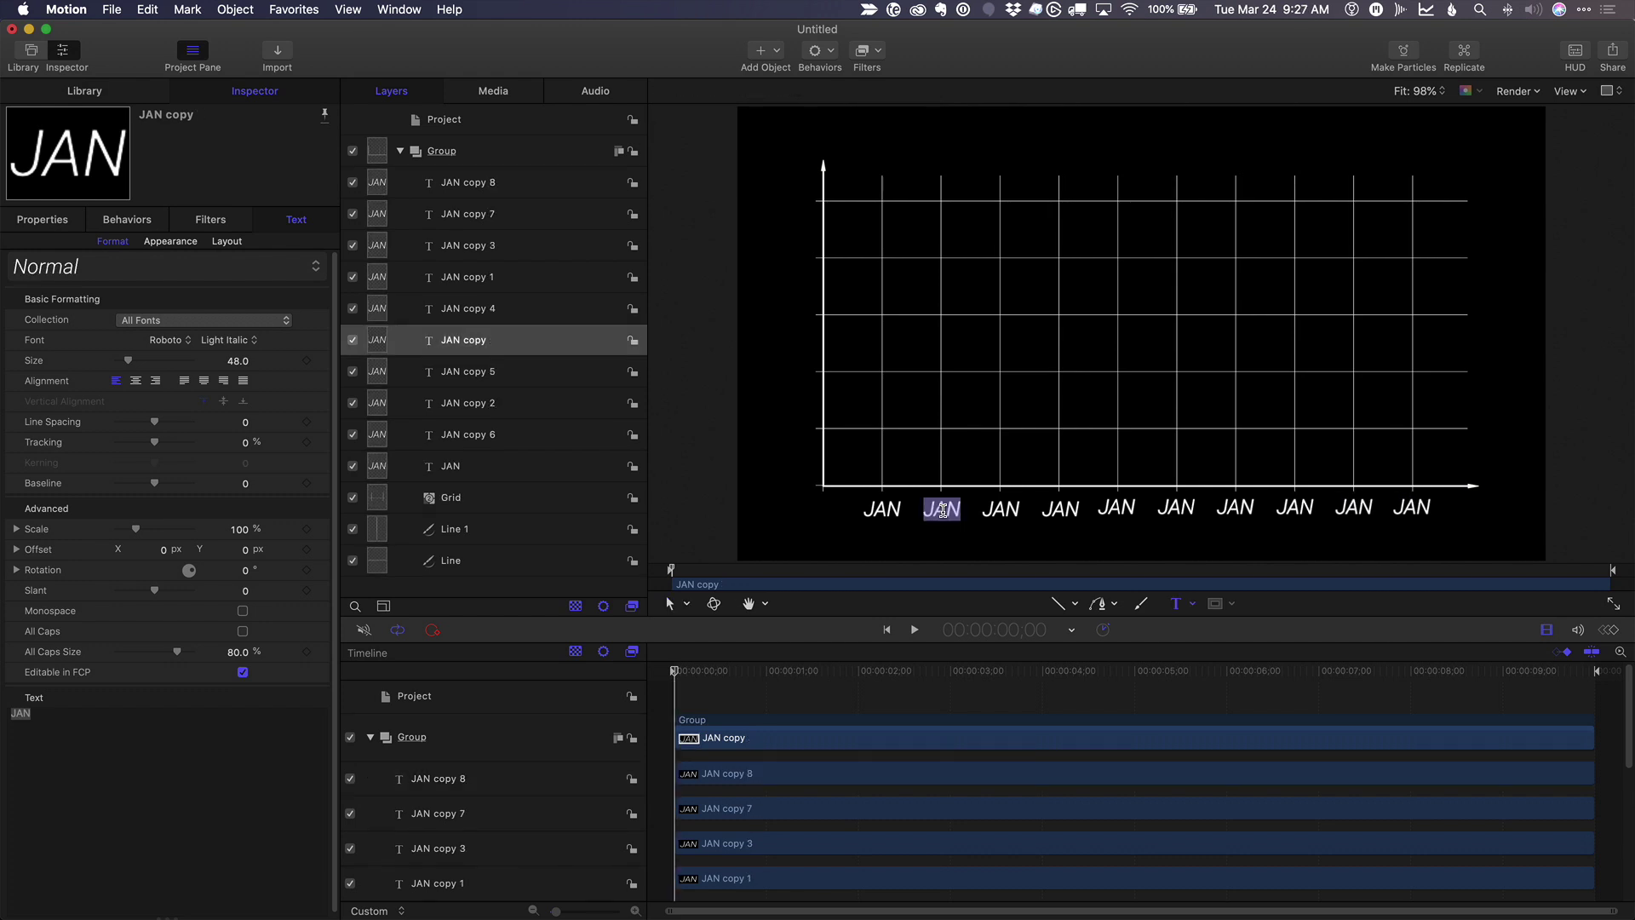
Retype the labels as FEB, MAR, APR, MAY, JUN, JUL, AUG, SEP and AUG.
text(FEB)
double_click(1002, 509)
text(MAR)
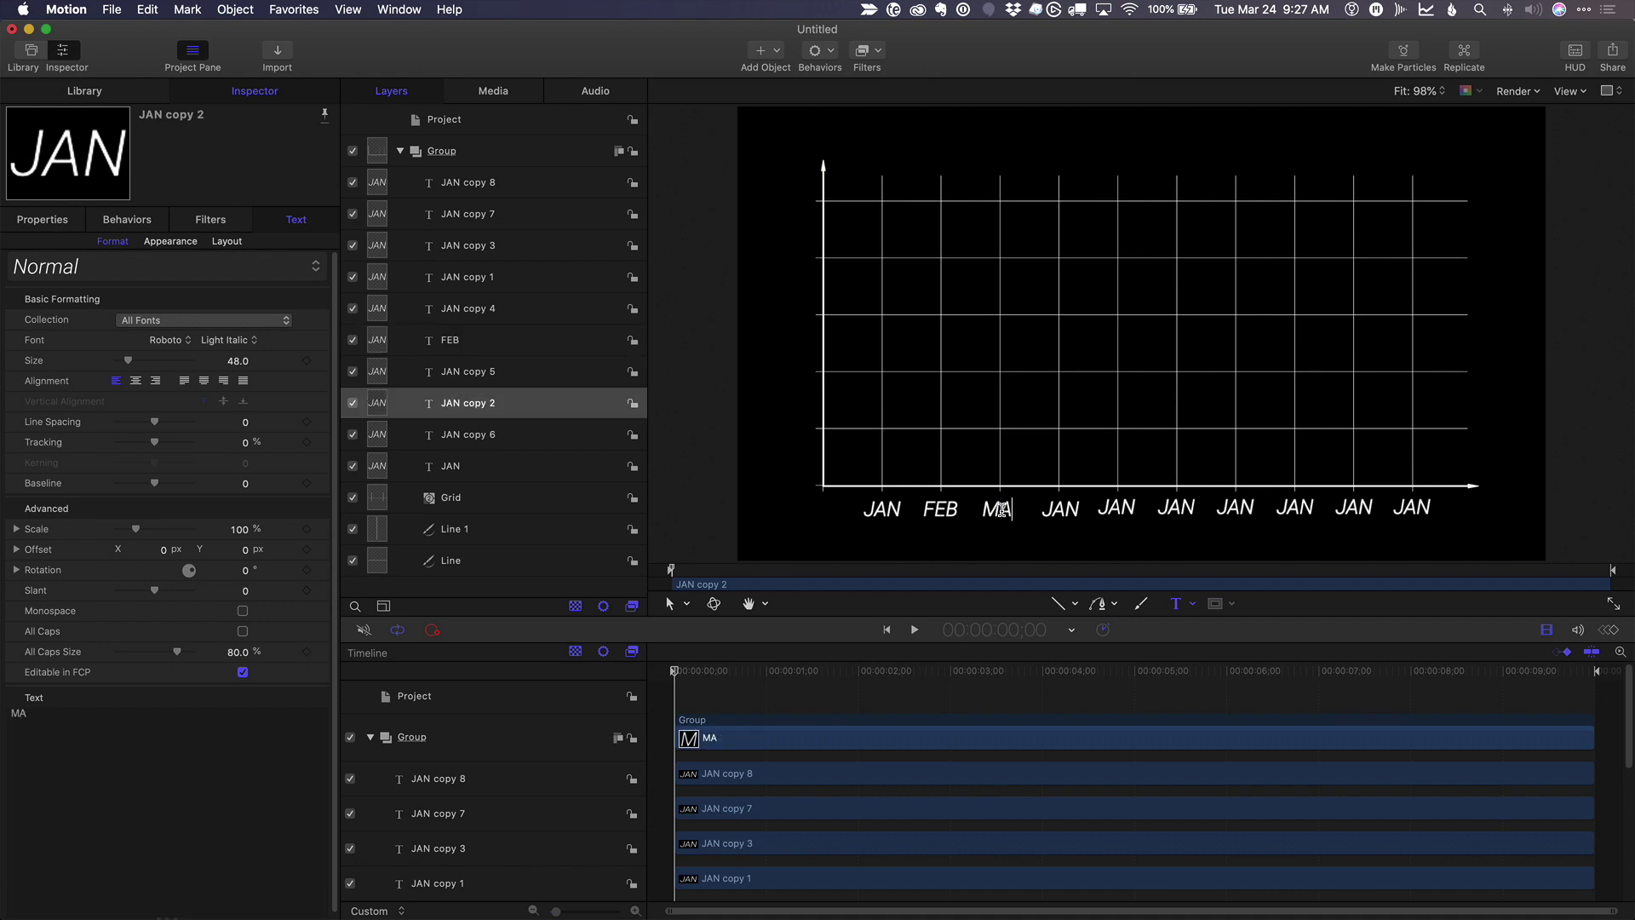
double_click(1060, 509)
text(APR)
double_click(1116, 509)
text(MAY)
double_click(1176, 509)
text(JUN)
double_click(1235, 509)
text(JUL)
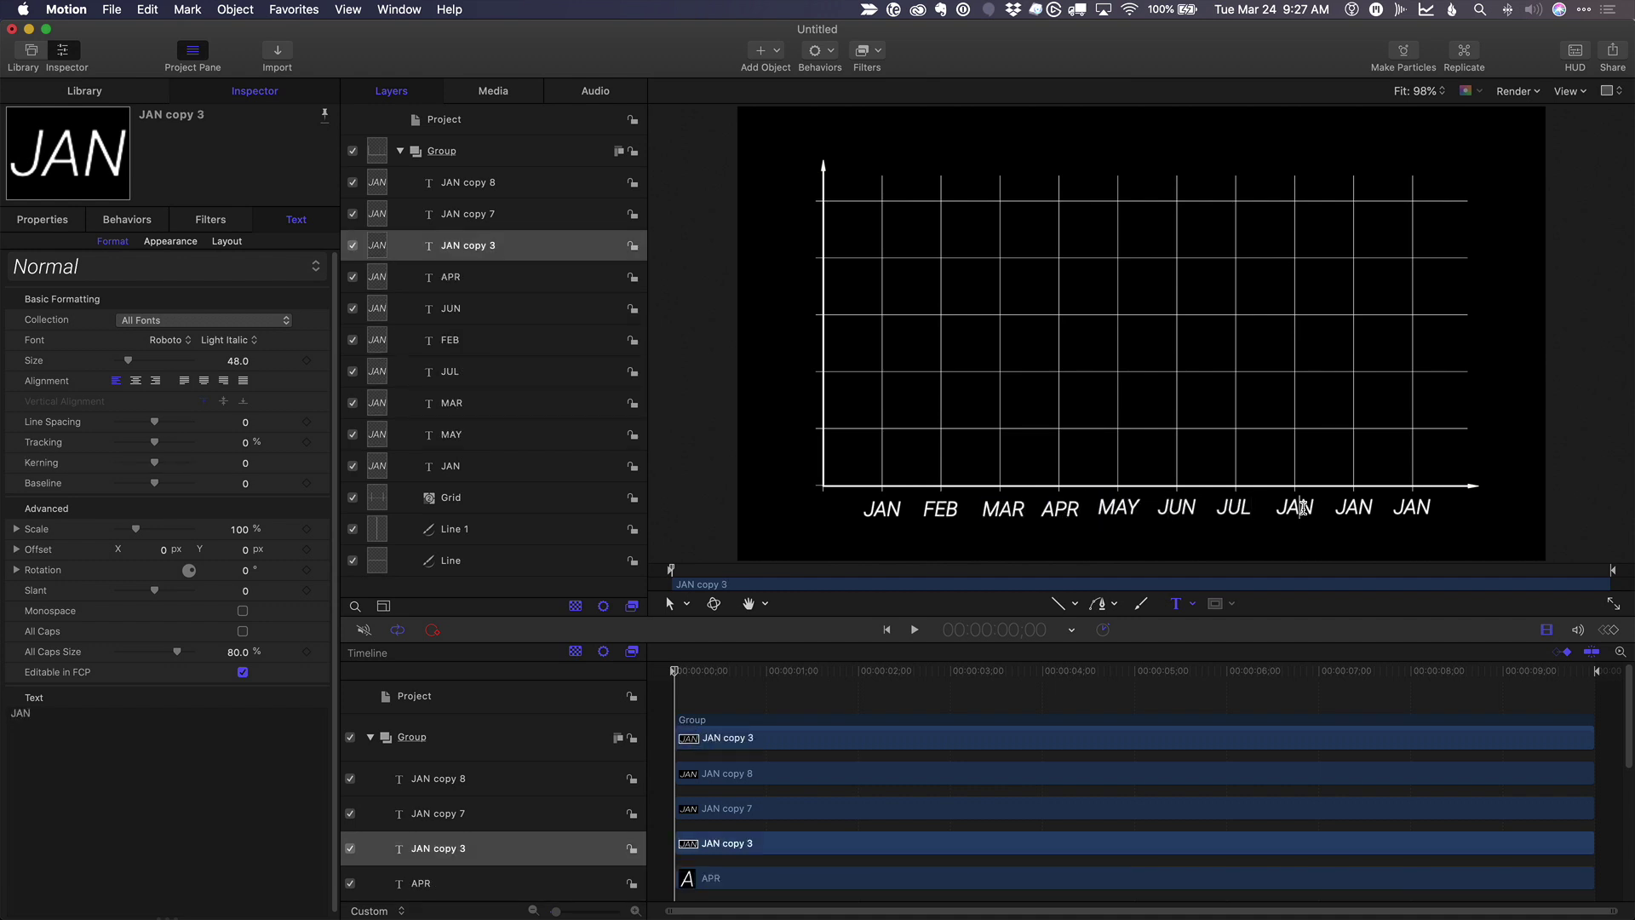
double_click(1295, 509)
text(AUG)
double_click(1357, 507)
text(SEP)
double_click(1413, 509)
text(AUG)
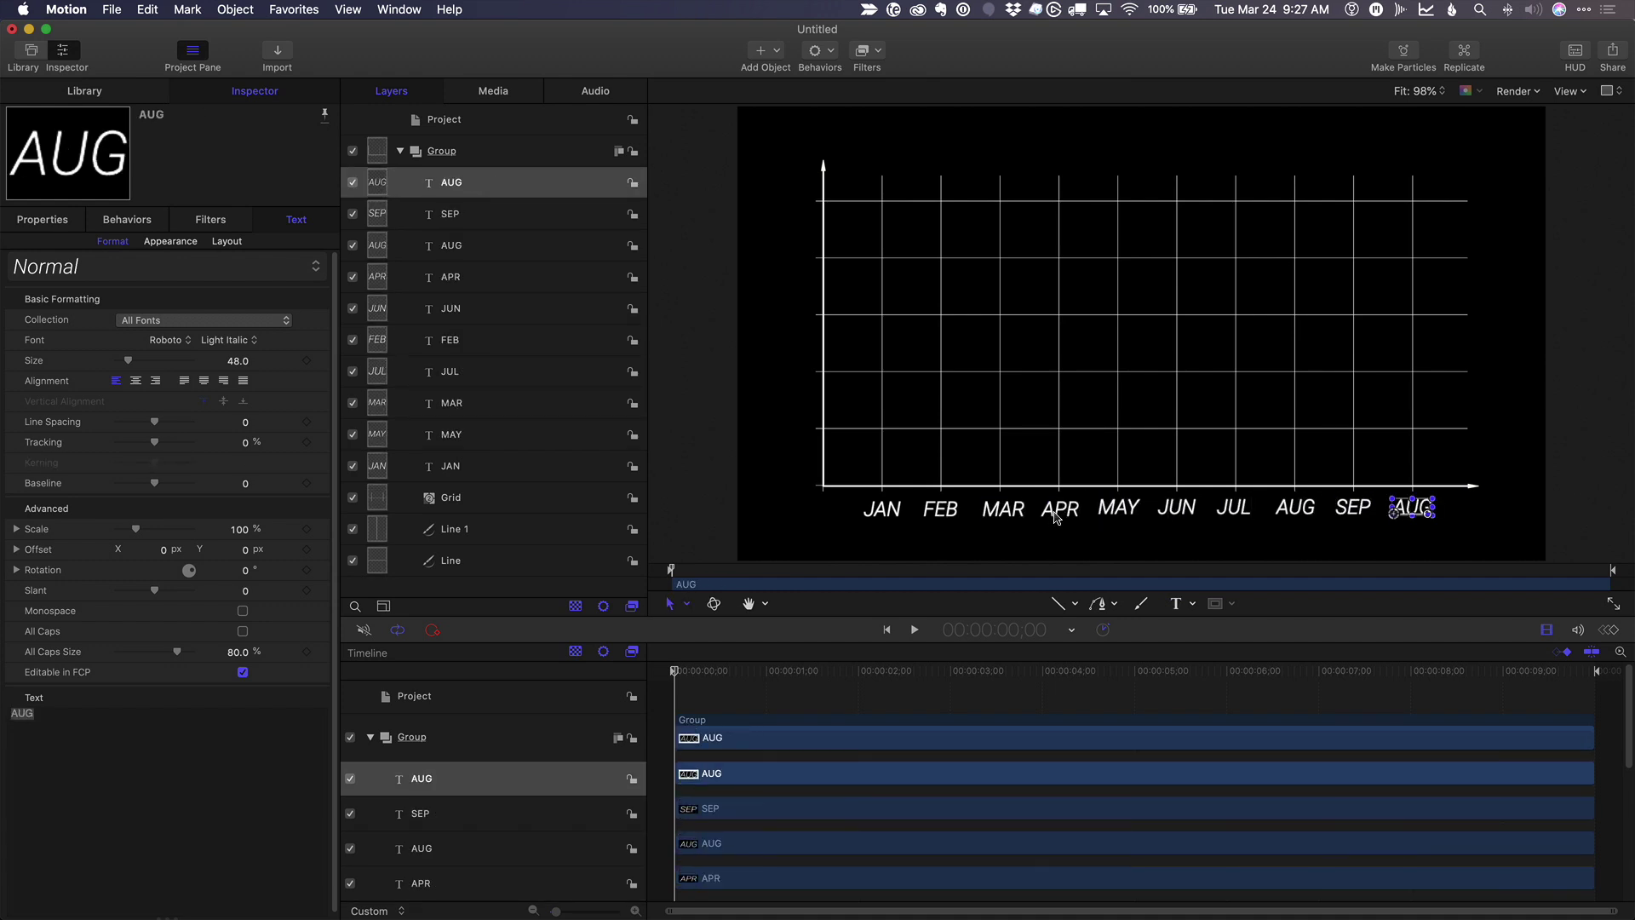
Set all ten month labels to Roboto size 42.5 with an orange face colour.
shift+click(513, 466)
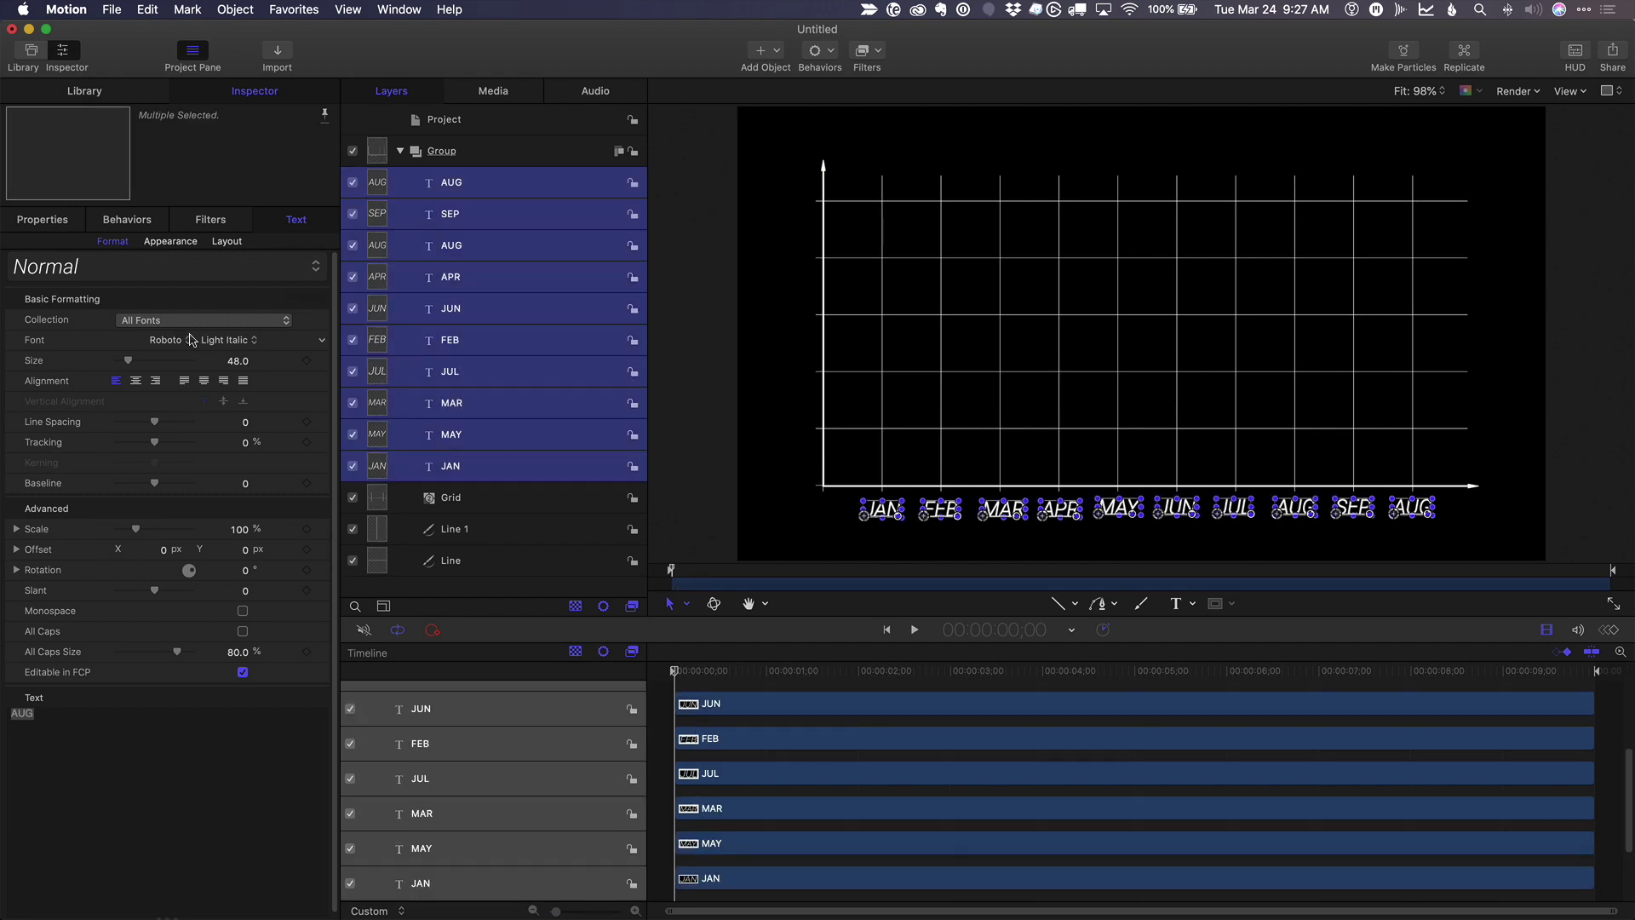
click(170, 341)
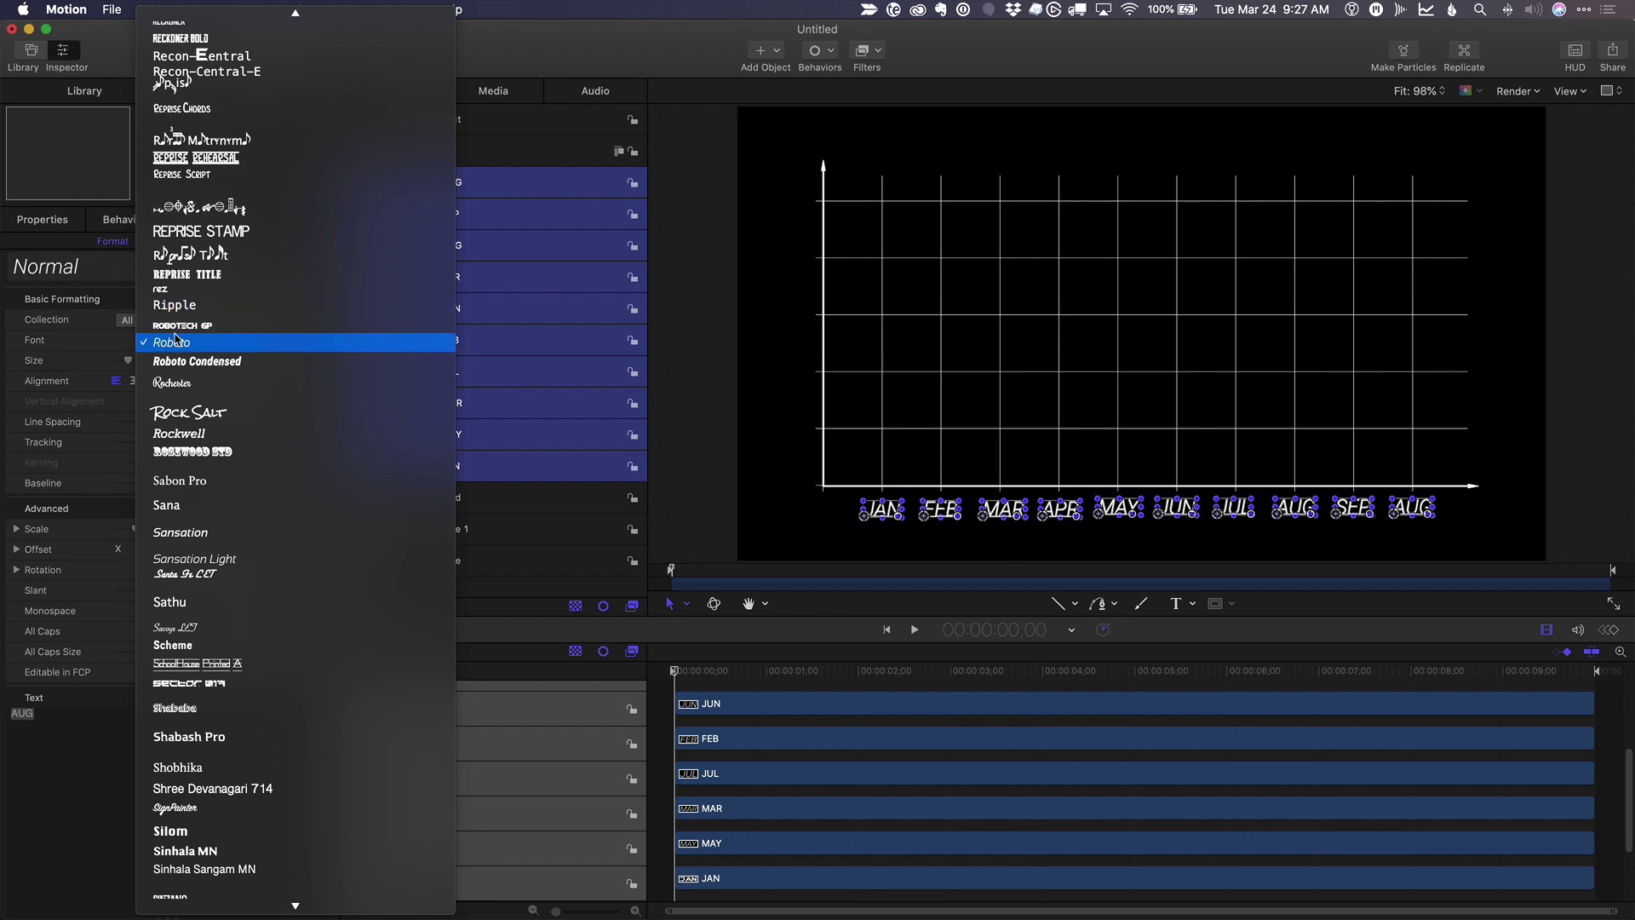
click(175, 341)
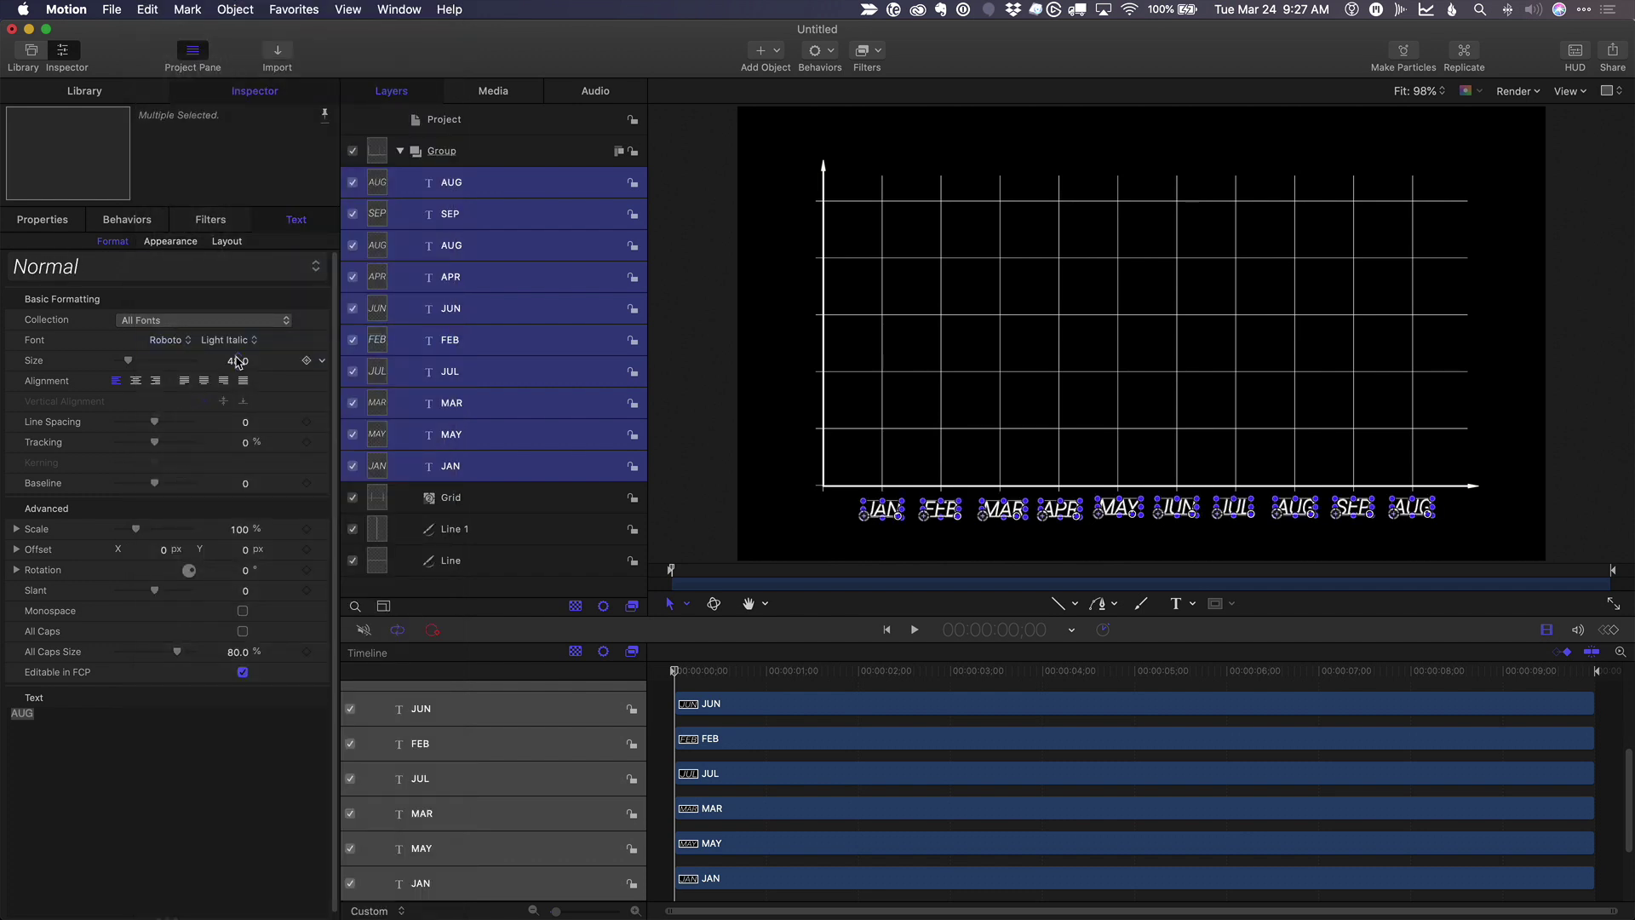
drag(238, 358, 247, 358)
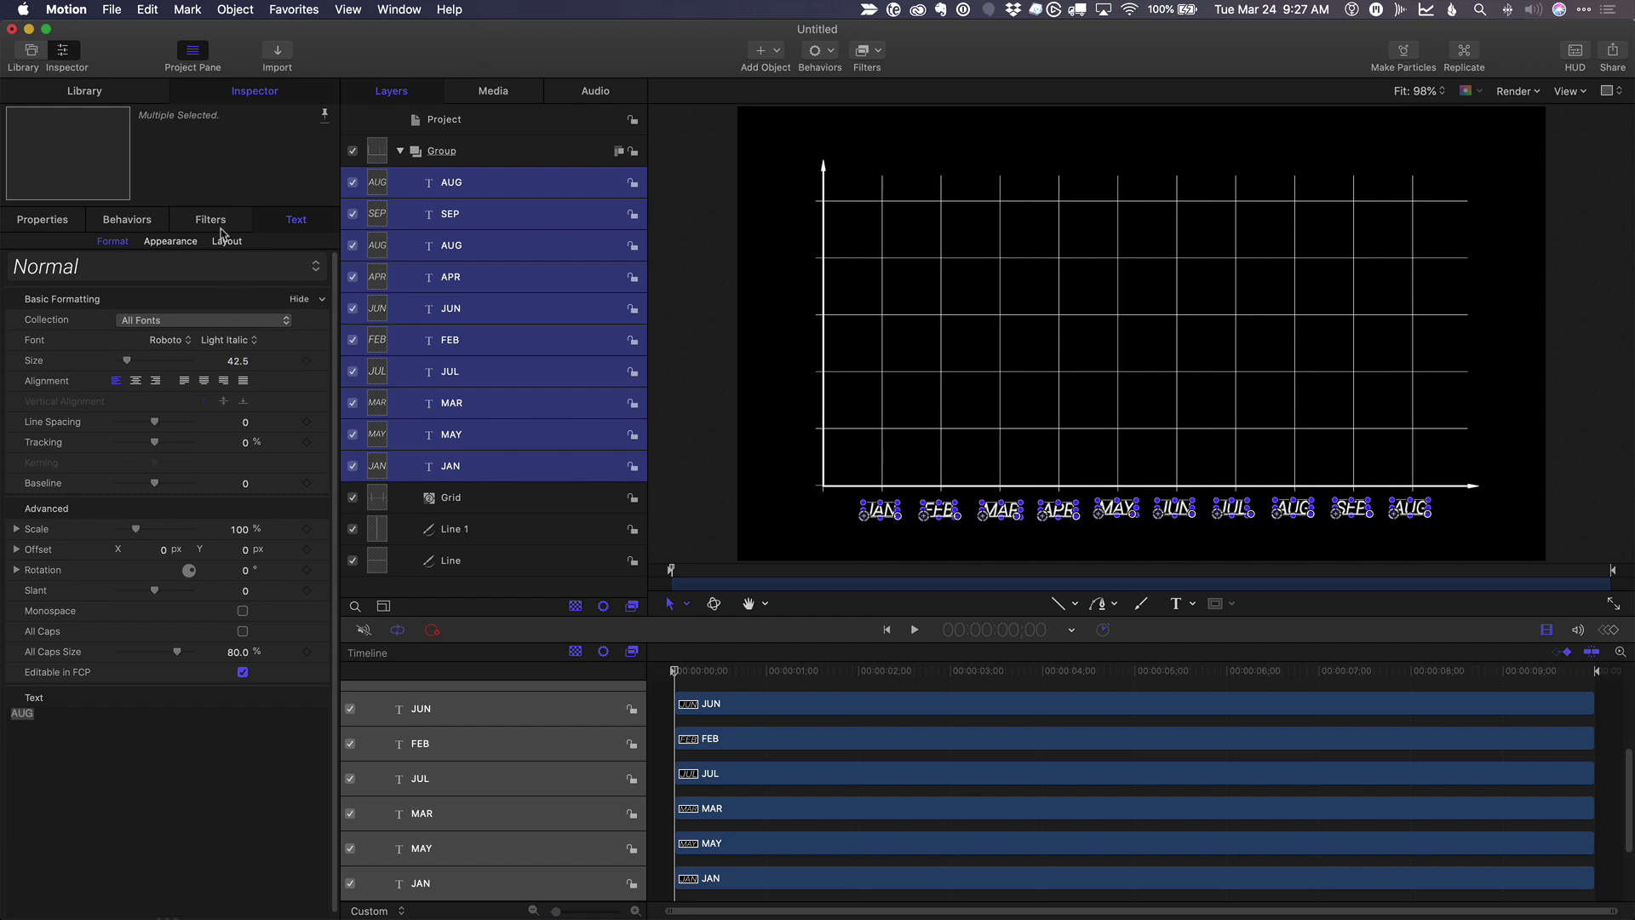
click(169, 242)
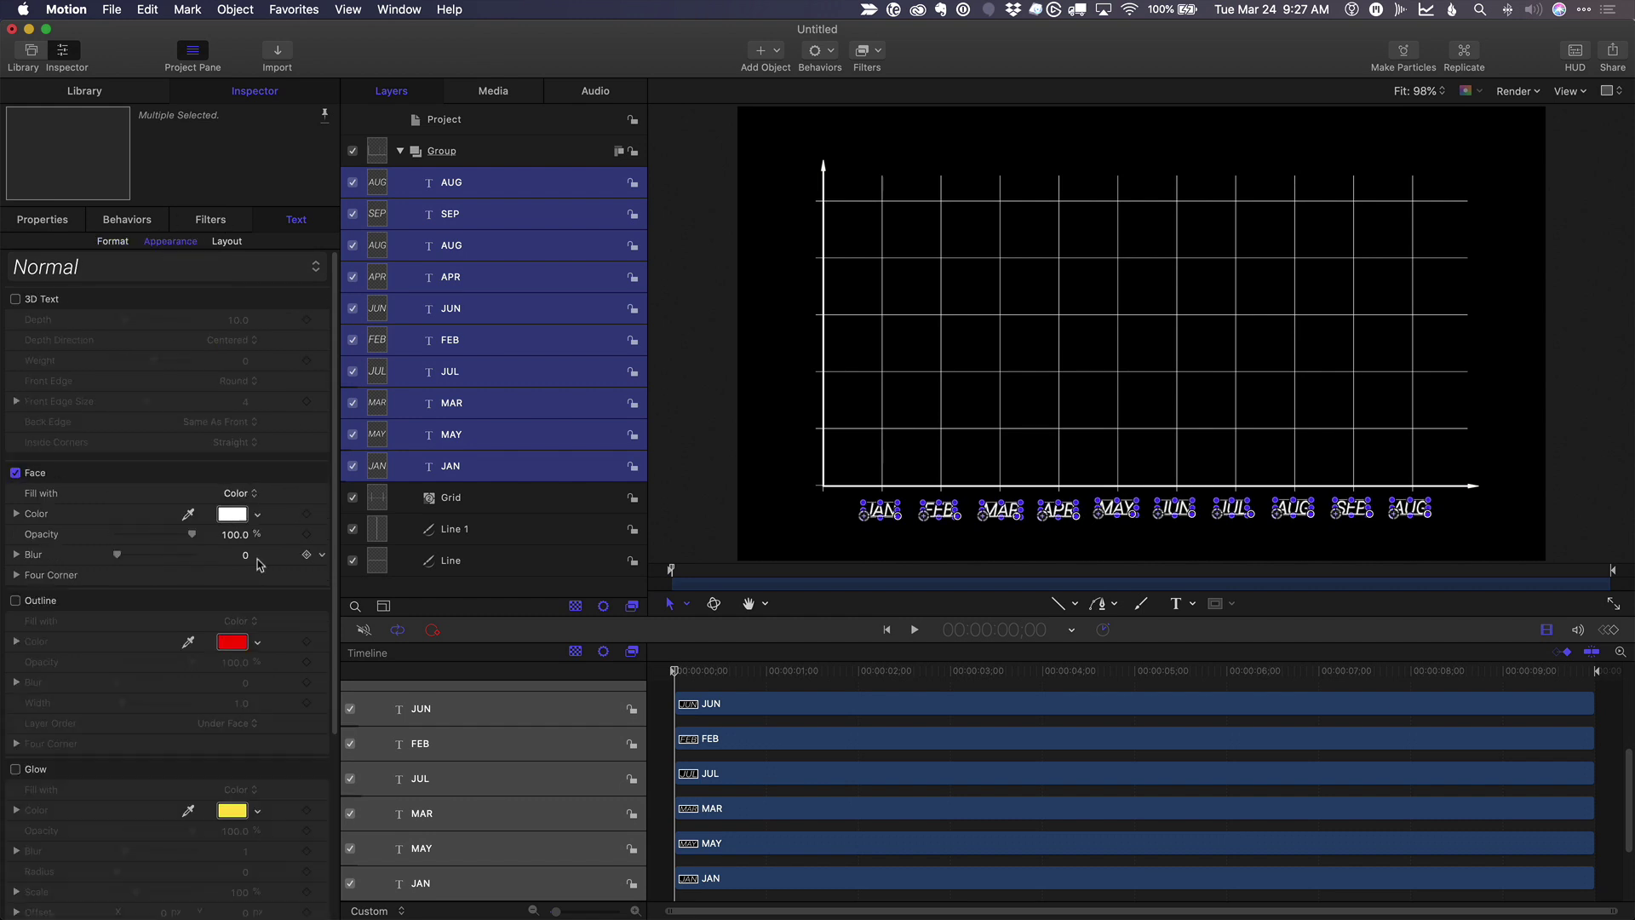
click(253, 515)
click(274, 540)
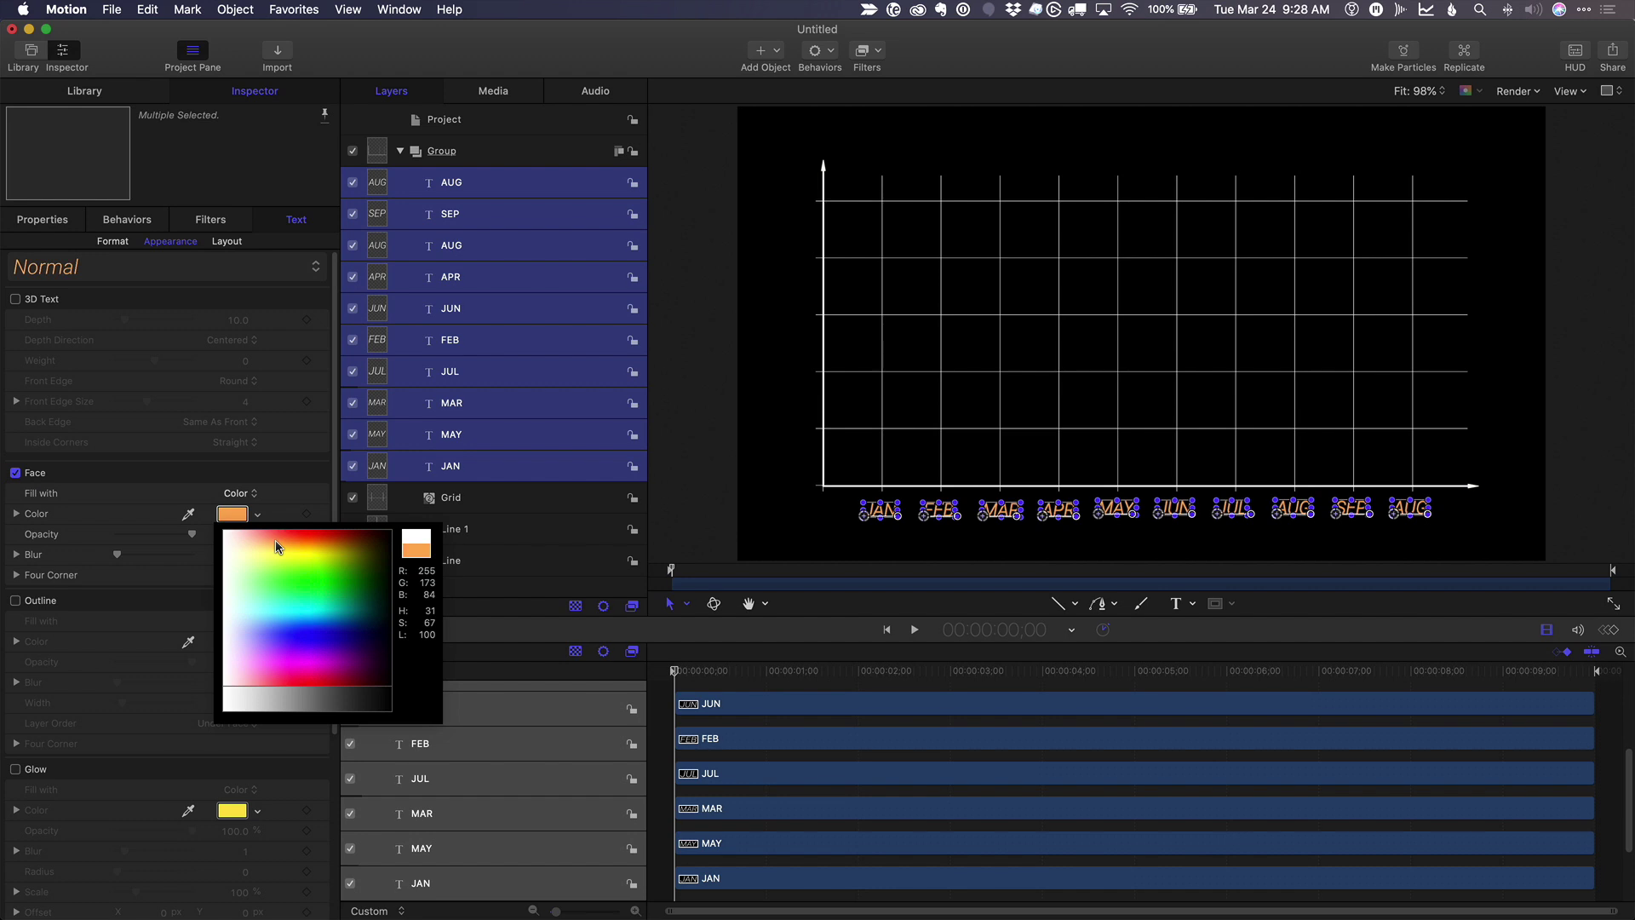
click(500, 153)
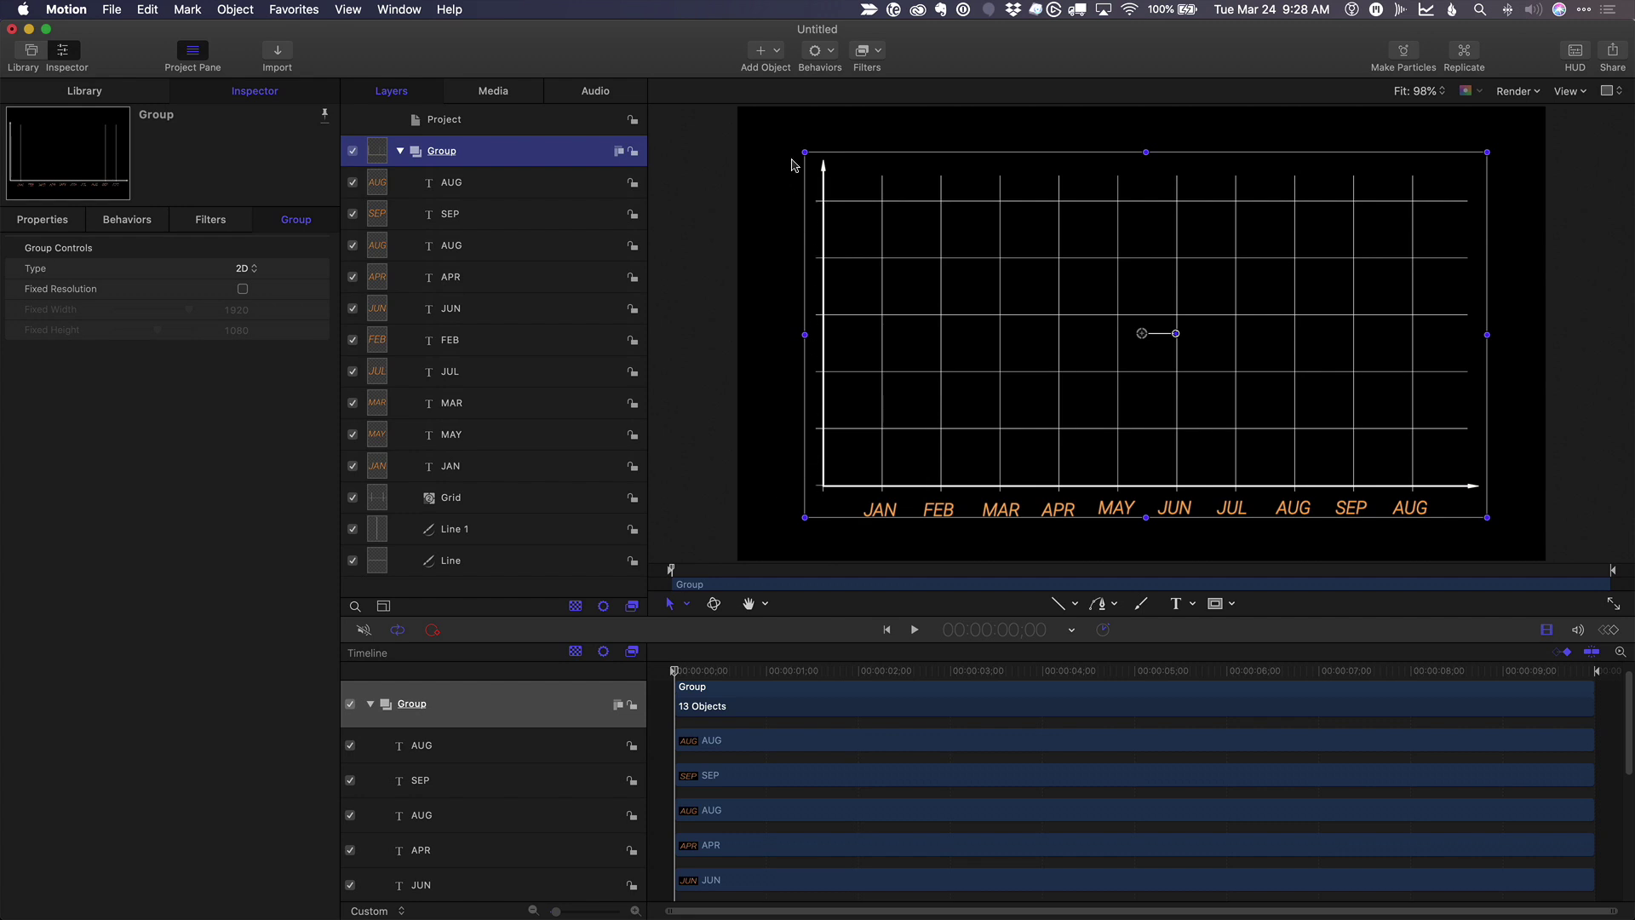
Group the month label layers into a group named 'Months'.
click(502, 181)
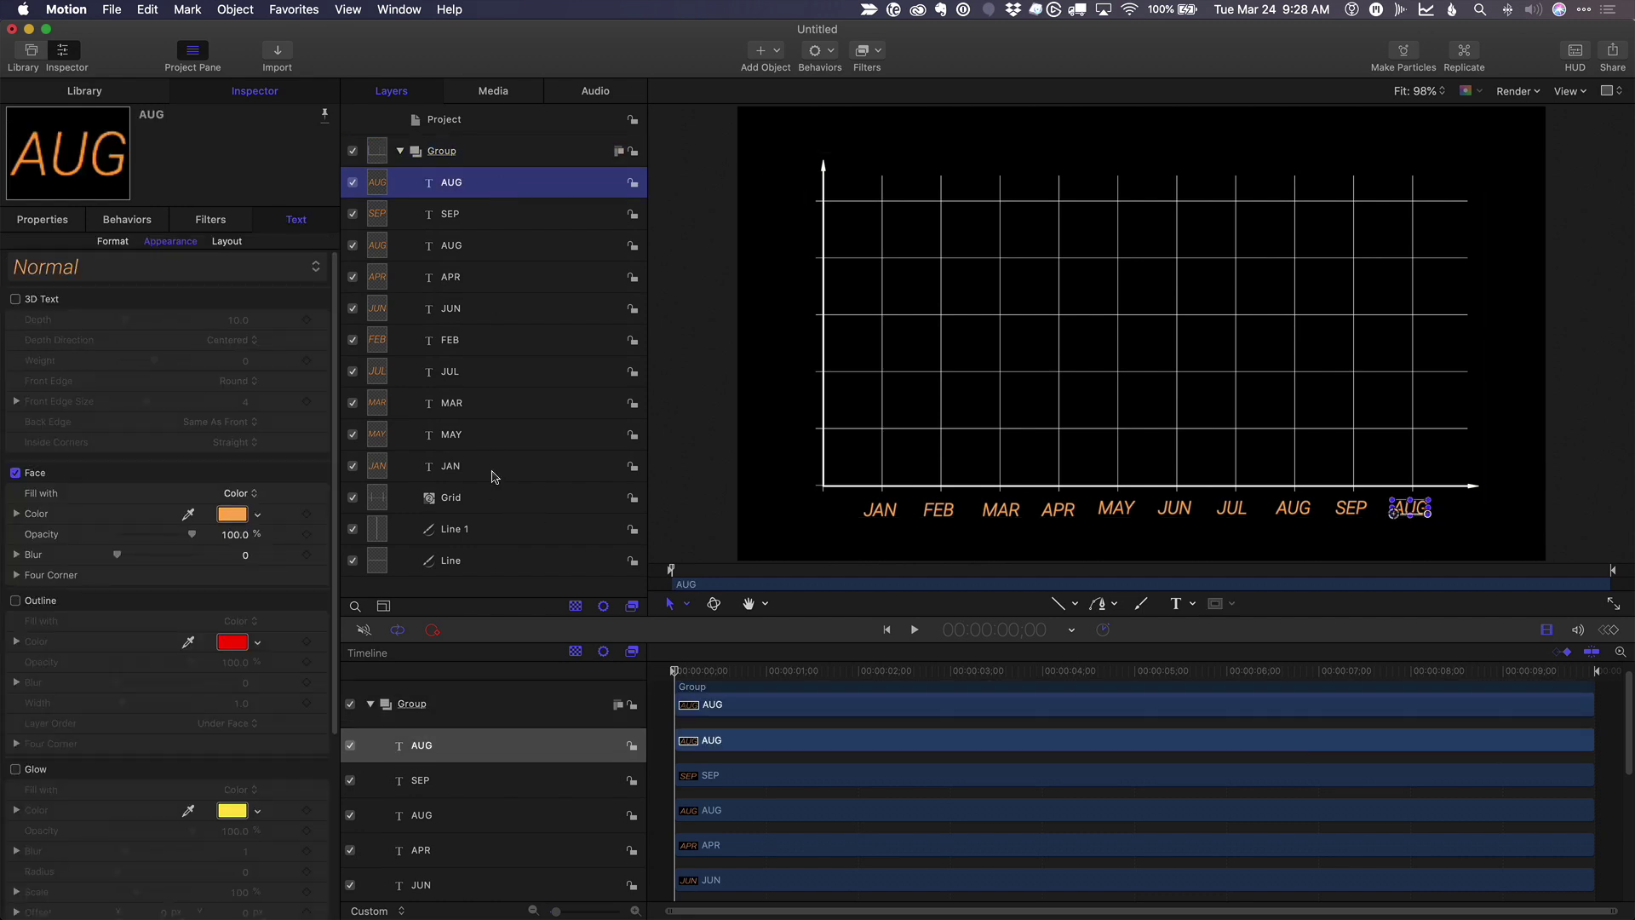
shift+click(493, 475)
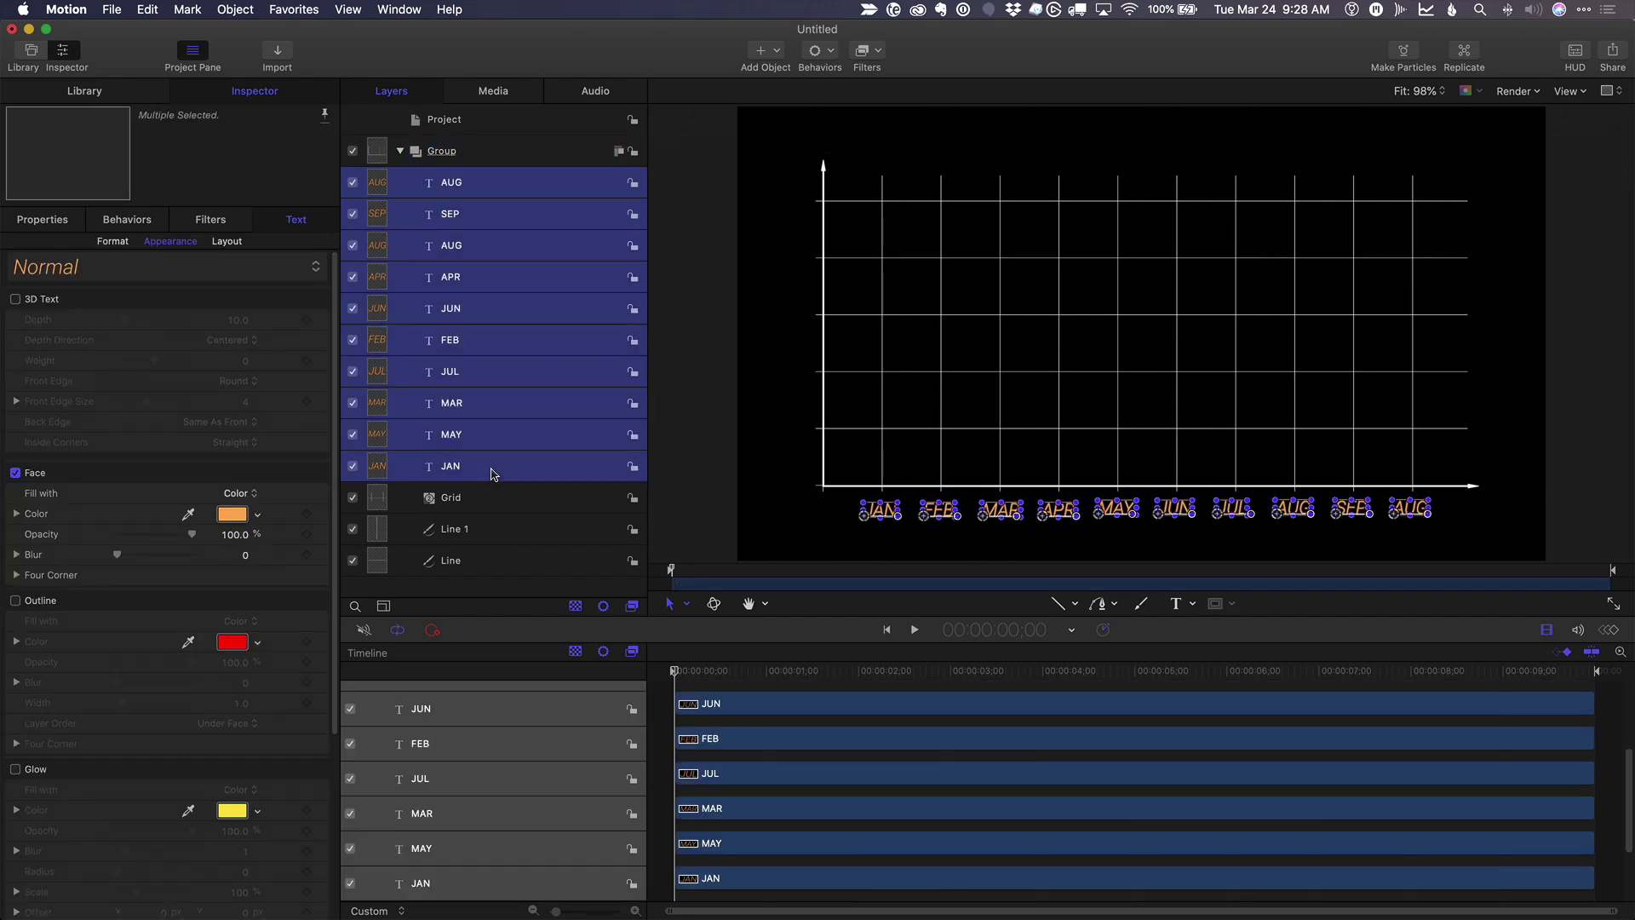
key(super+shift+g)
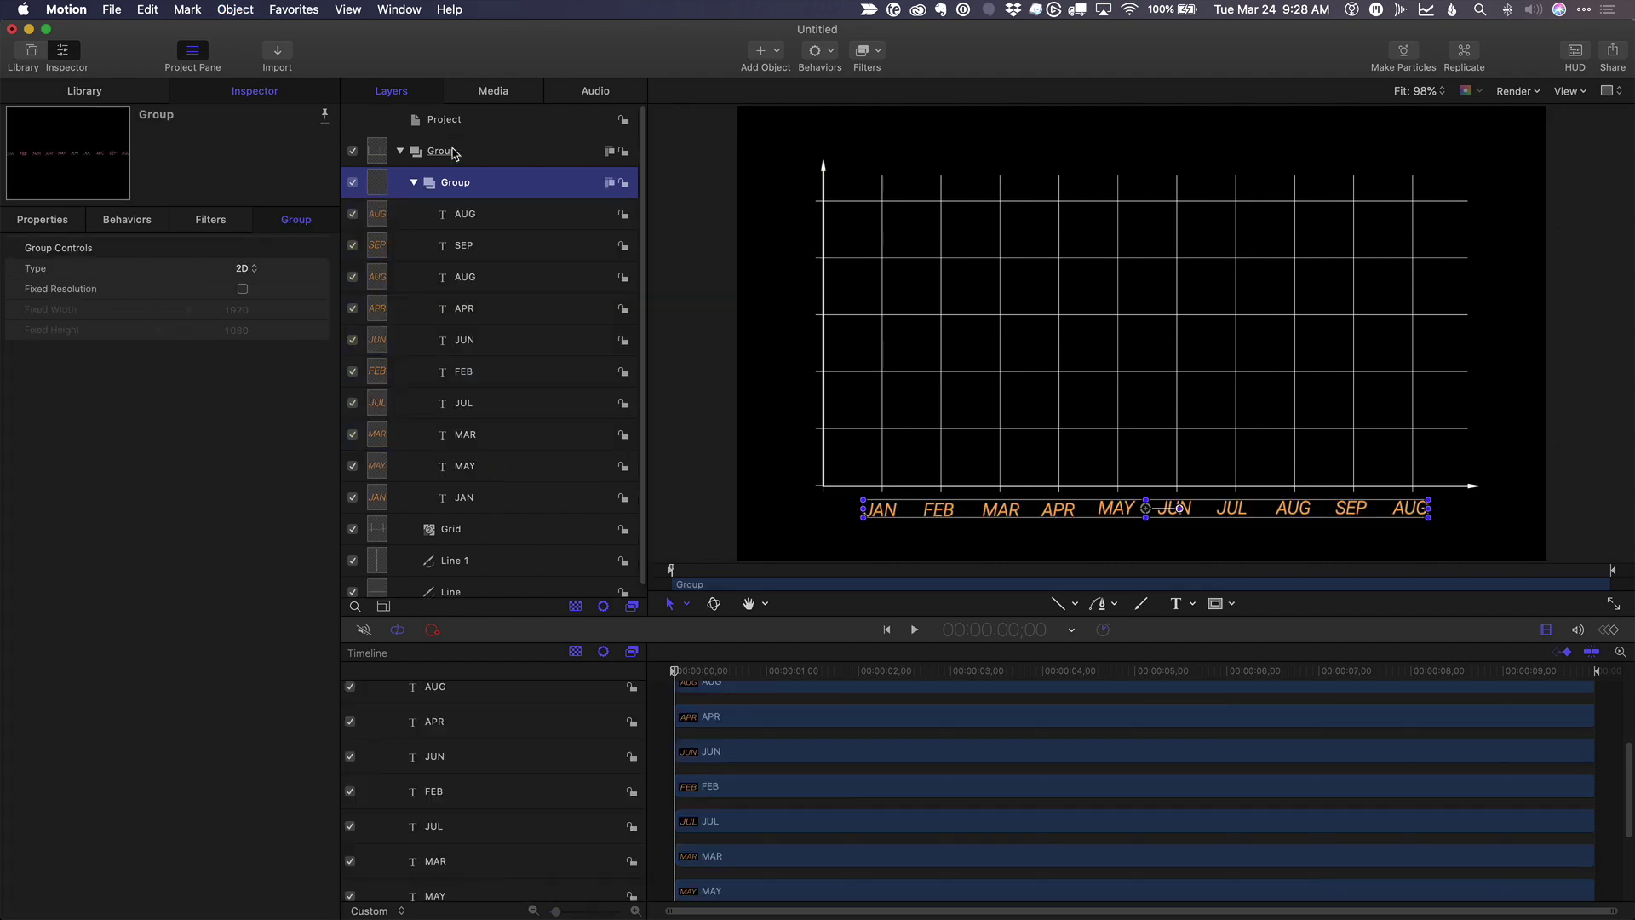
double_click(463, 184)
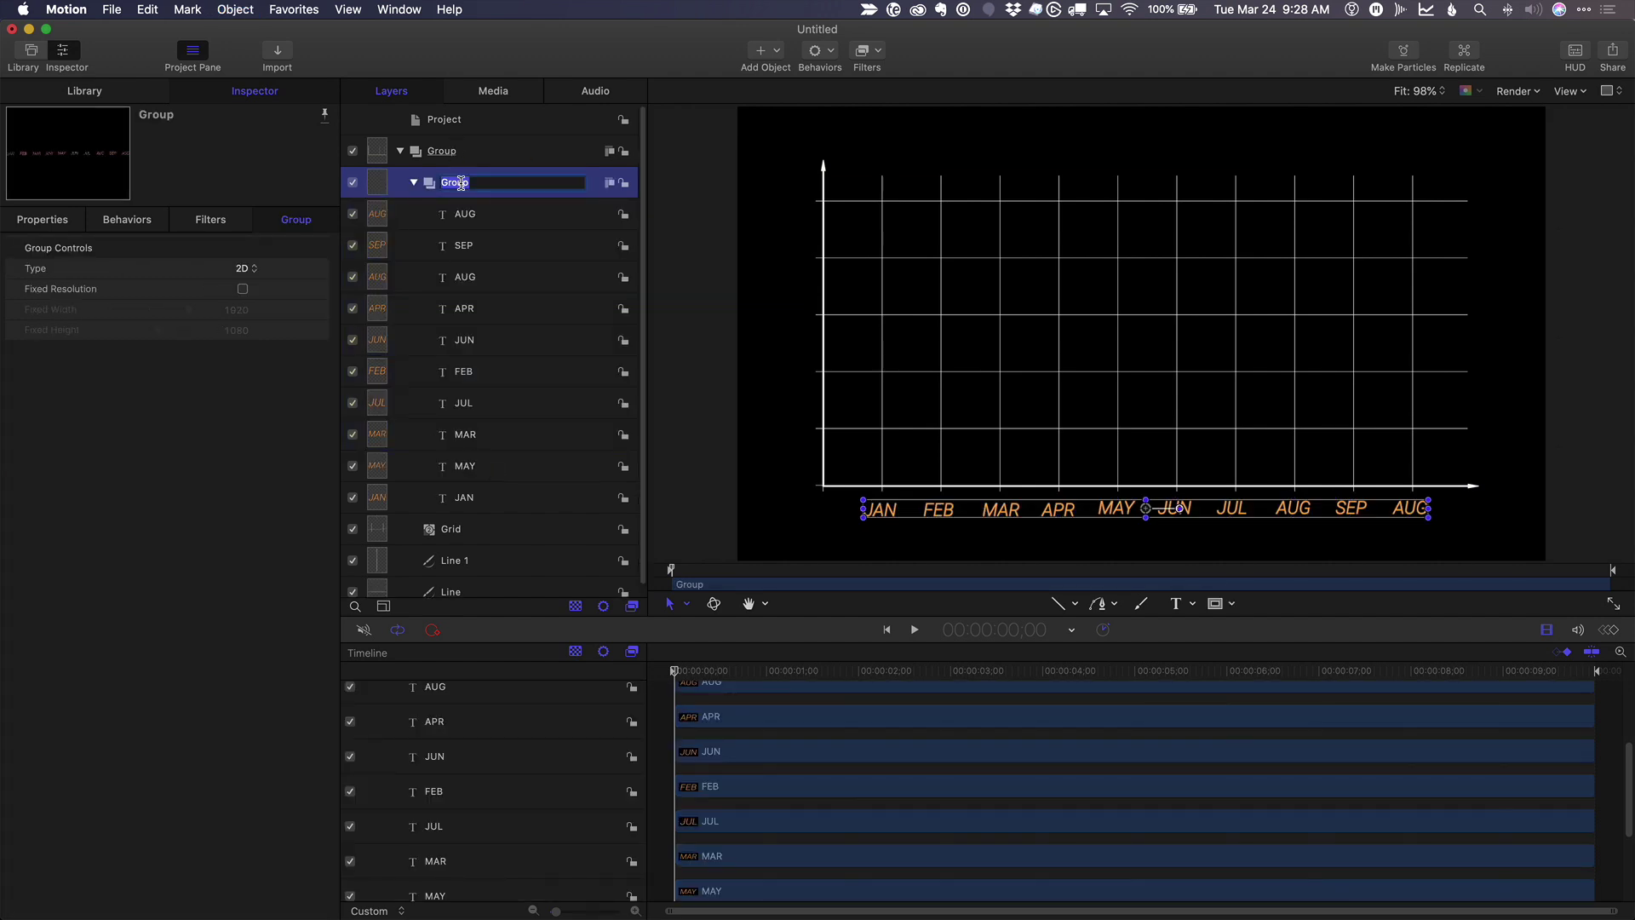
text(Months)
key(Return)
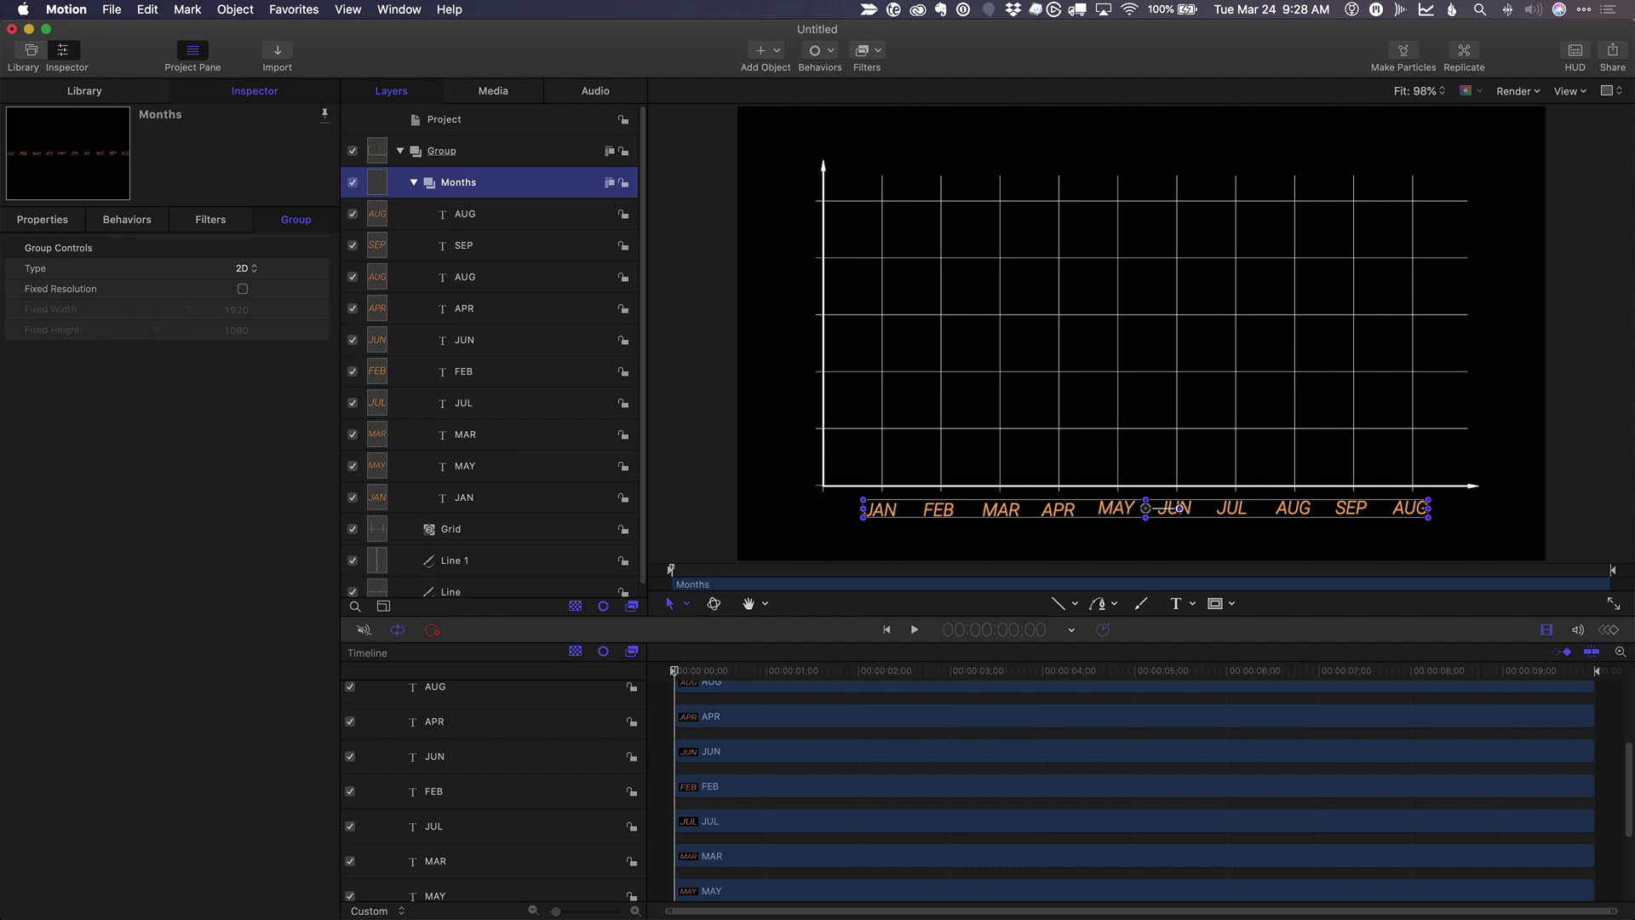
Add a '100' label left of the origin and duplicate it up the y-axis gridlines.
key(t)
click(777, 489)
text(100)
key(Escape)
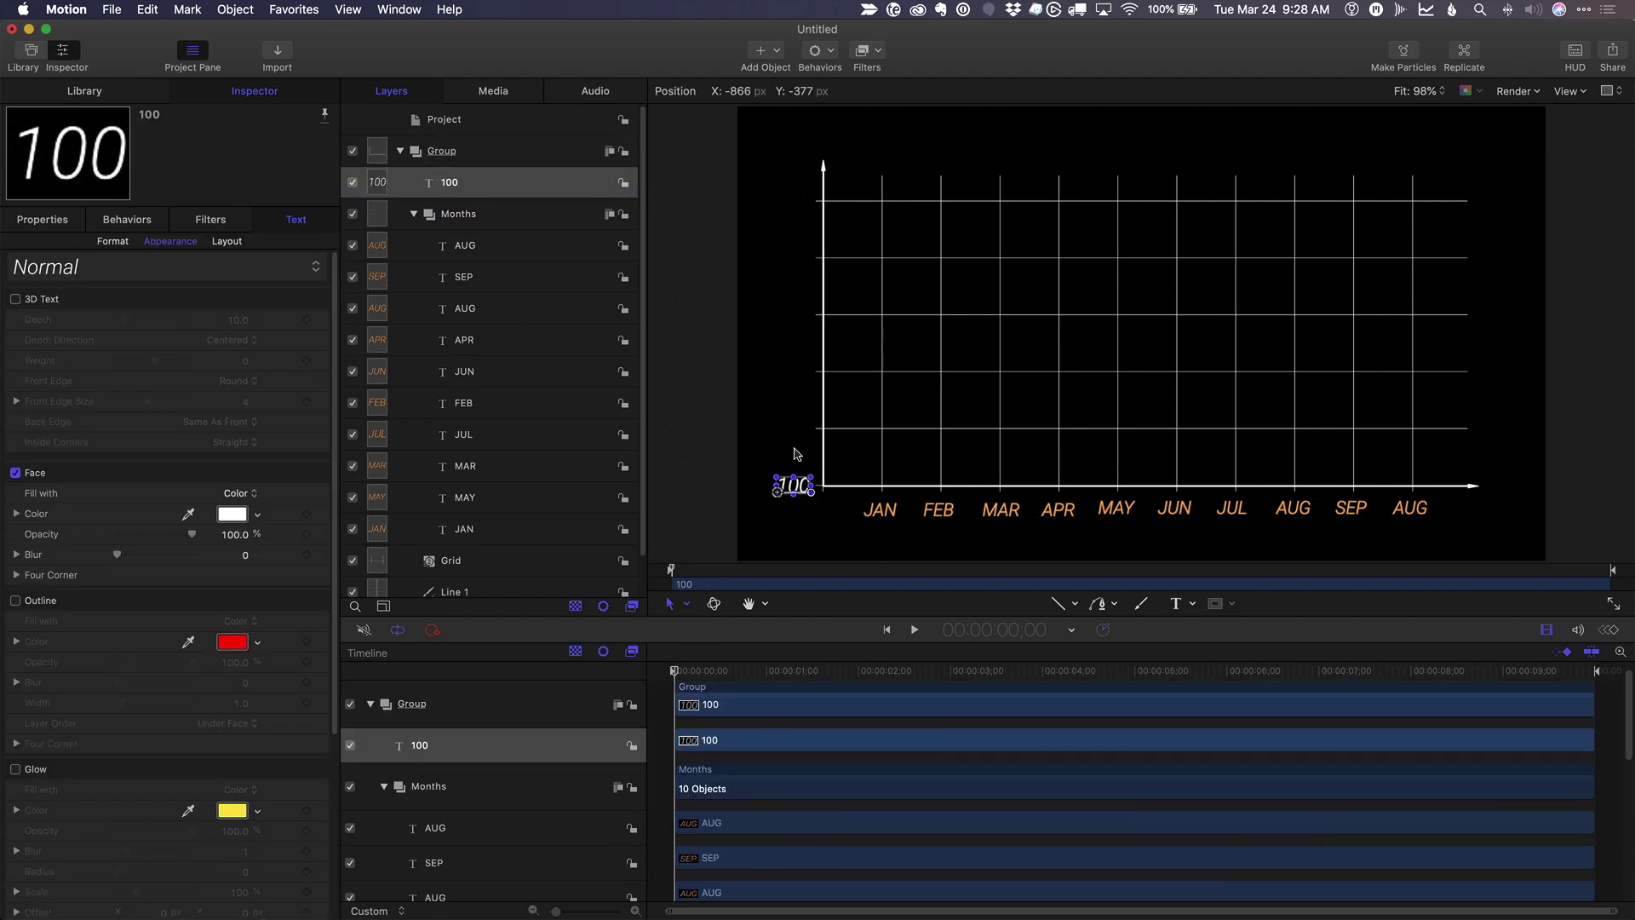
key(super+d)
drag(770, 467, 800, 204)
key(super+d)
key(super+d)
Renumber the copied value labels 200, 300, 400, 500 and 600.
double_click(794, 430)
text(200)
double_click(794, 371)
text(300)
double_click(794, 316)
text(400)
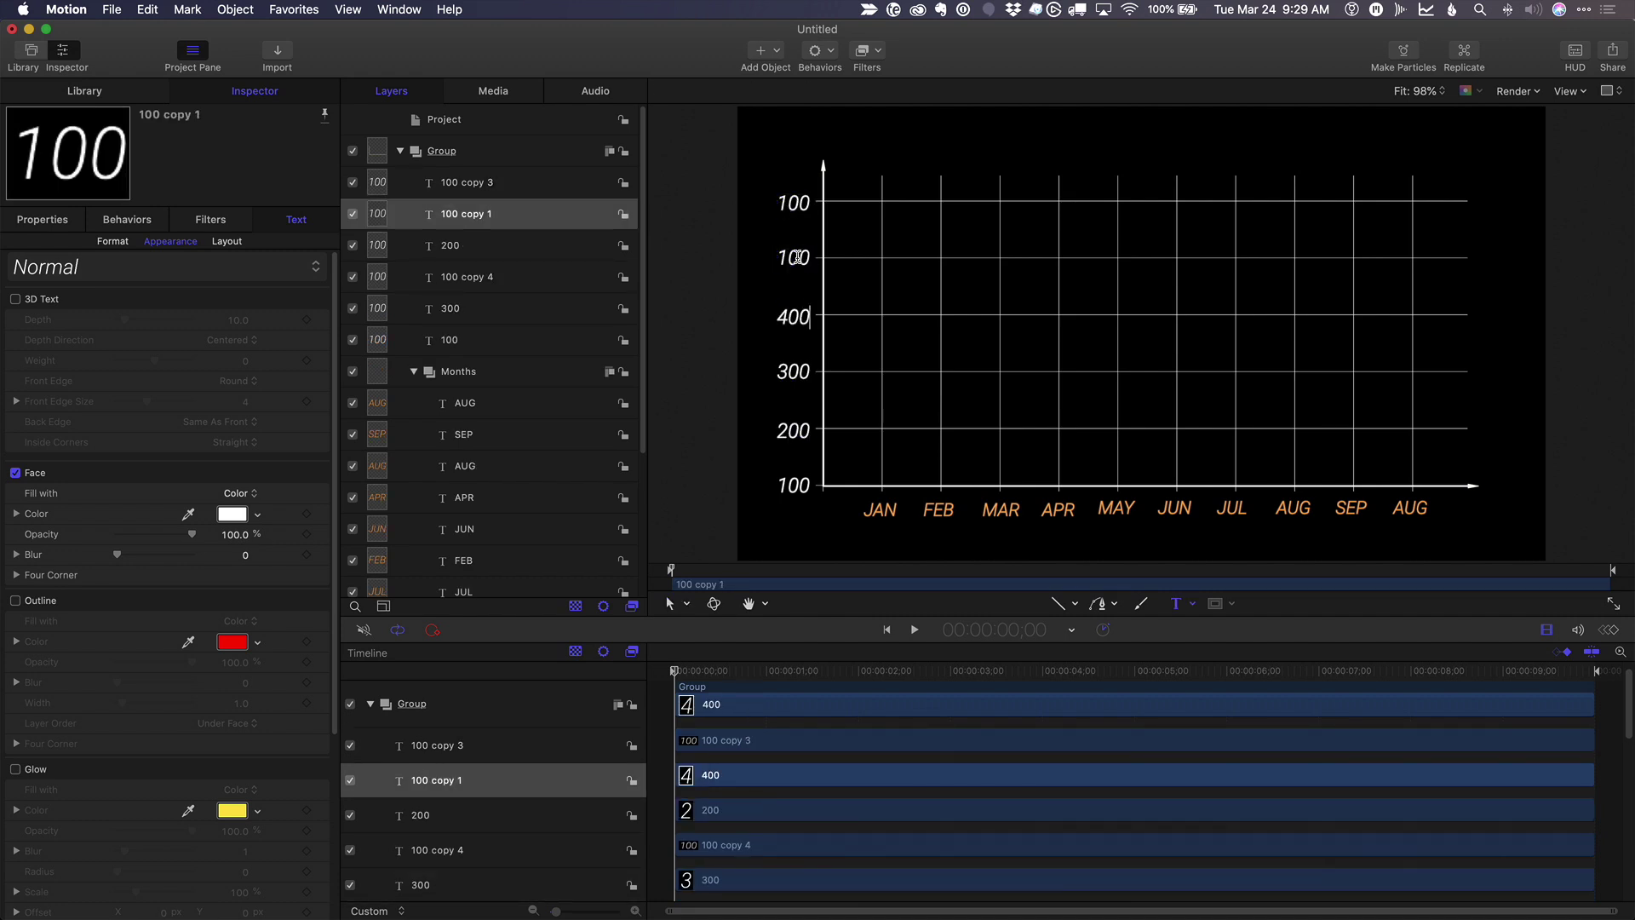
double_click(794, 257)
text(500)
double_click(794, 203)
text(600)
key(Escape)
Colour the value labels with the months' orange, sampled from the canvas.
shift+click(506, 340)
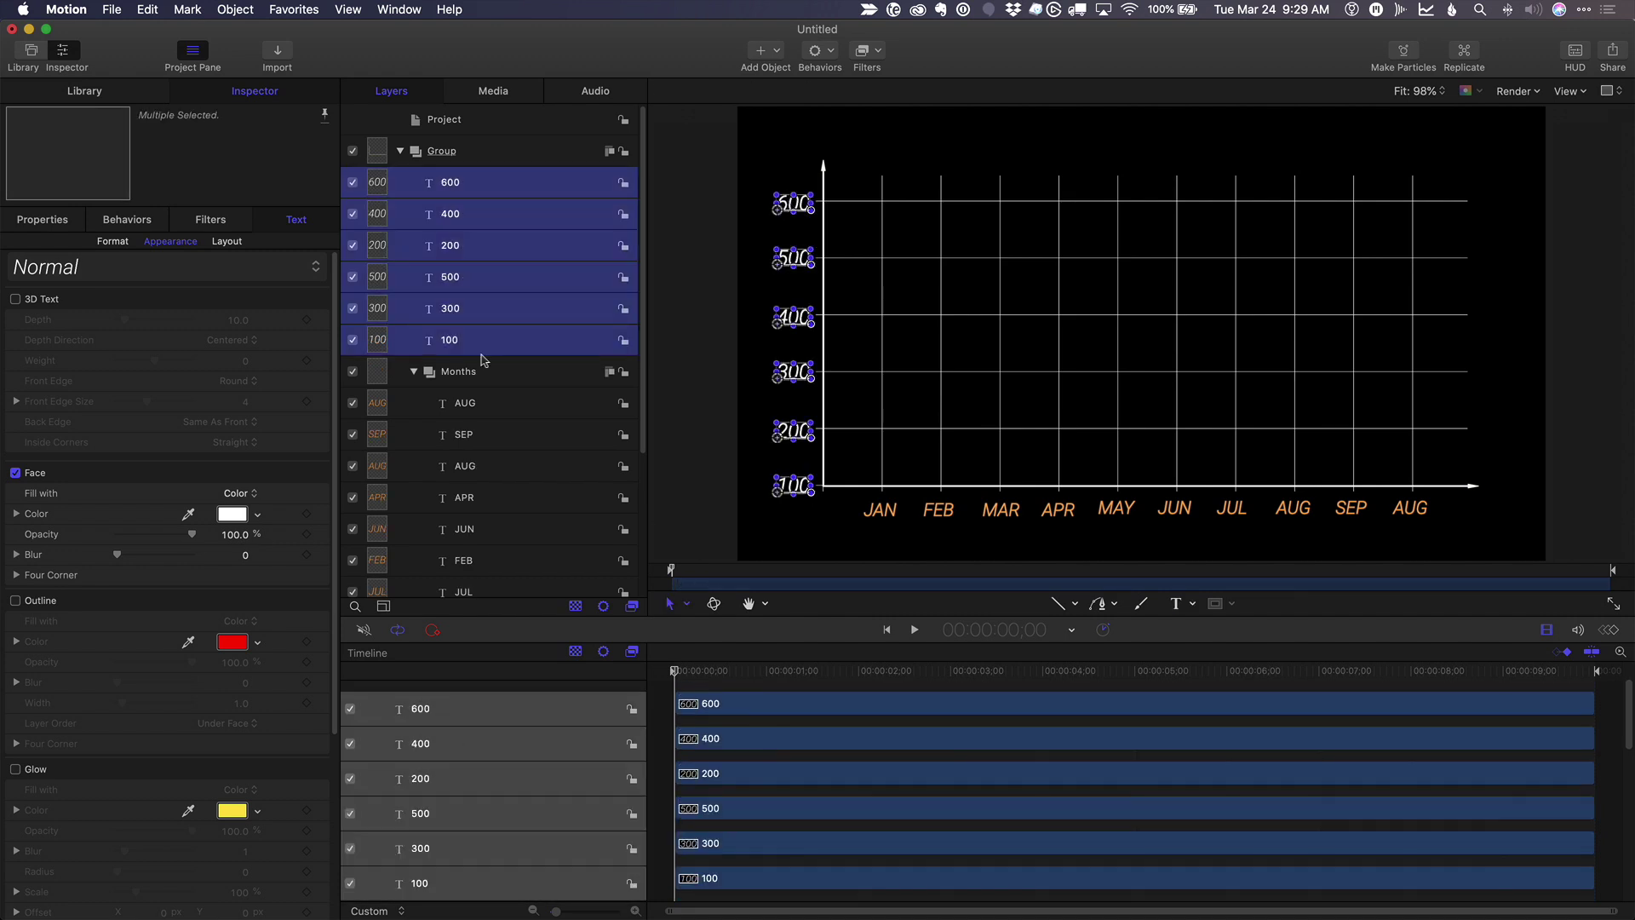
click(188, 515)
click(948, 506)
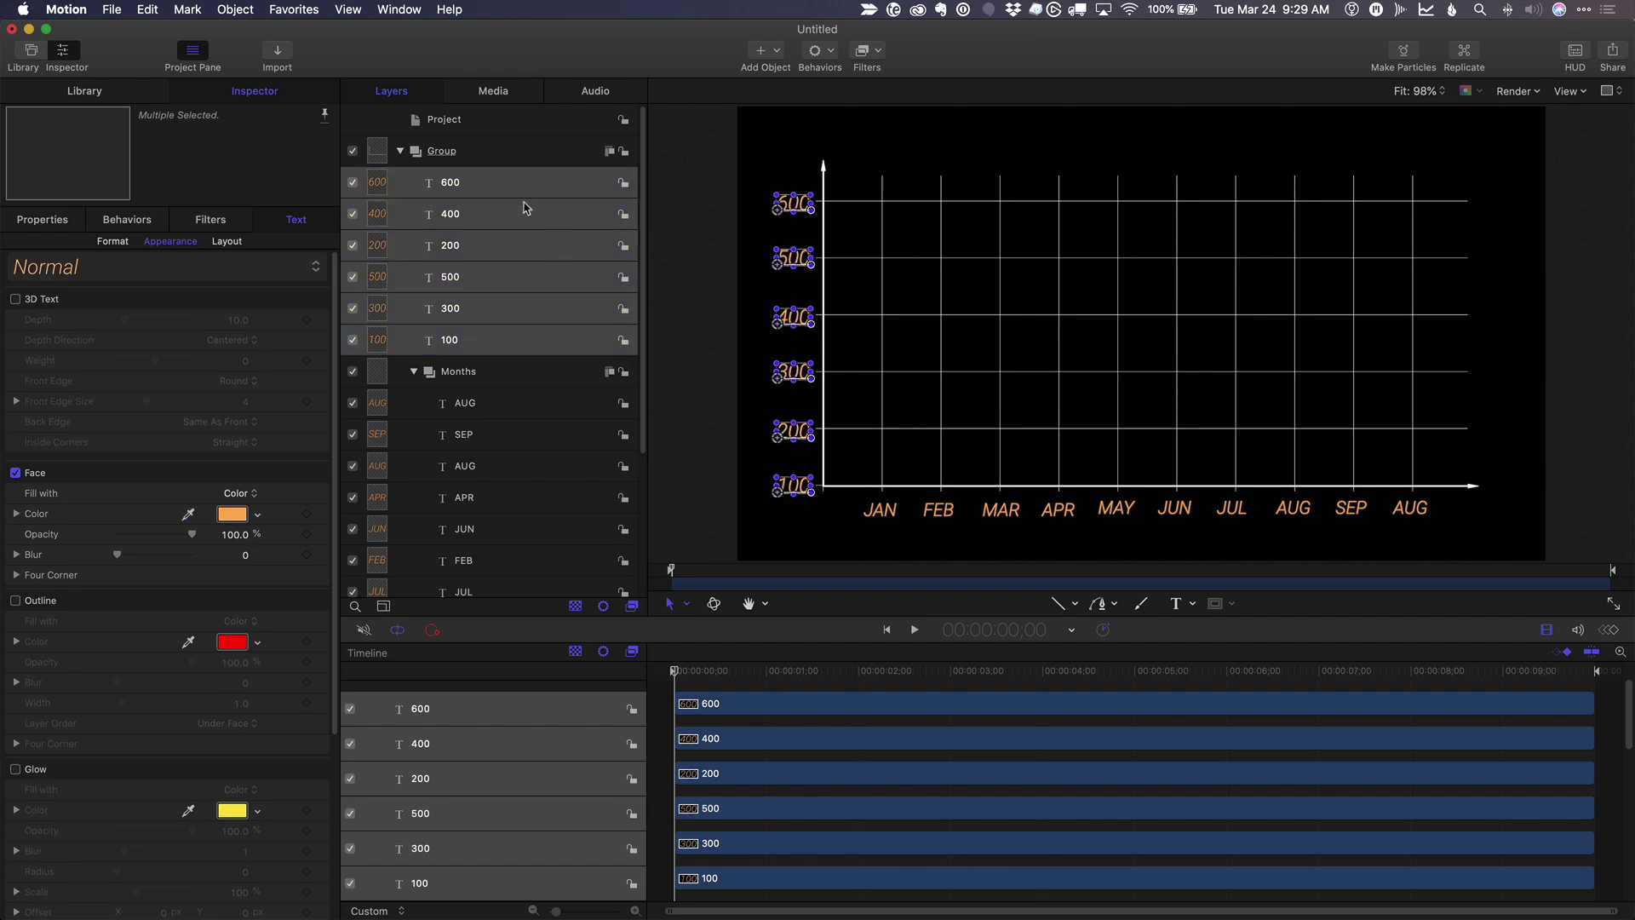
Group the six number layers as 'Y-axis number' and collapse it and the Months group.
key(super+shift+g)
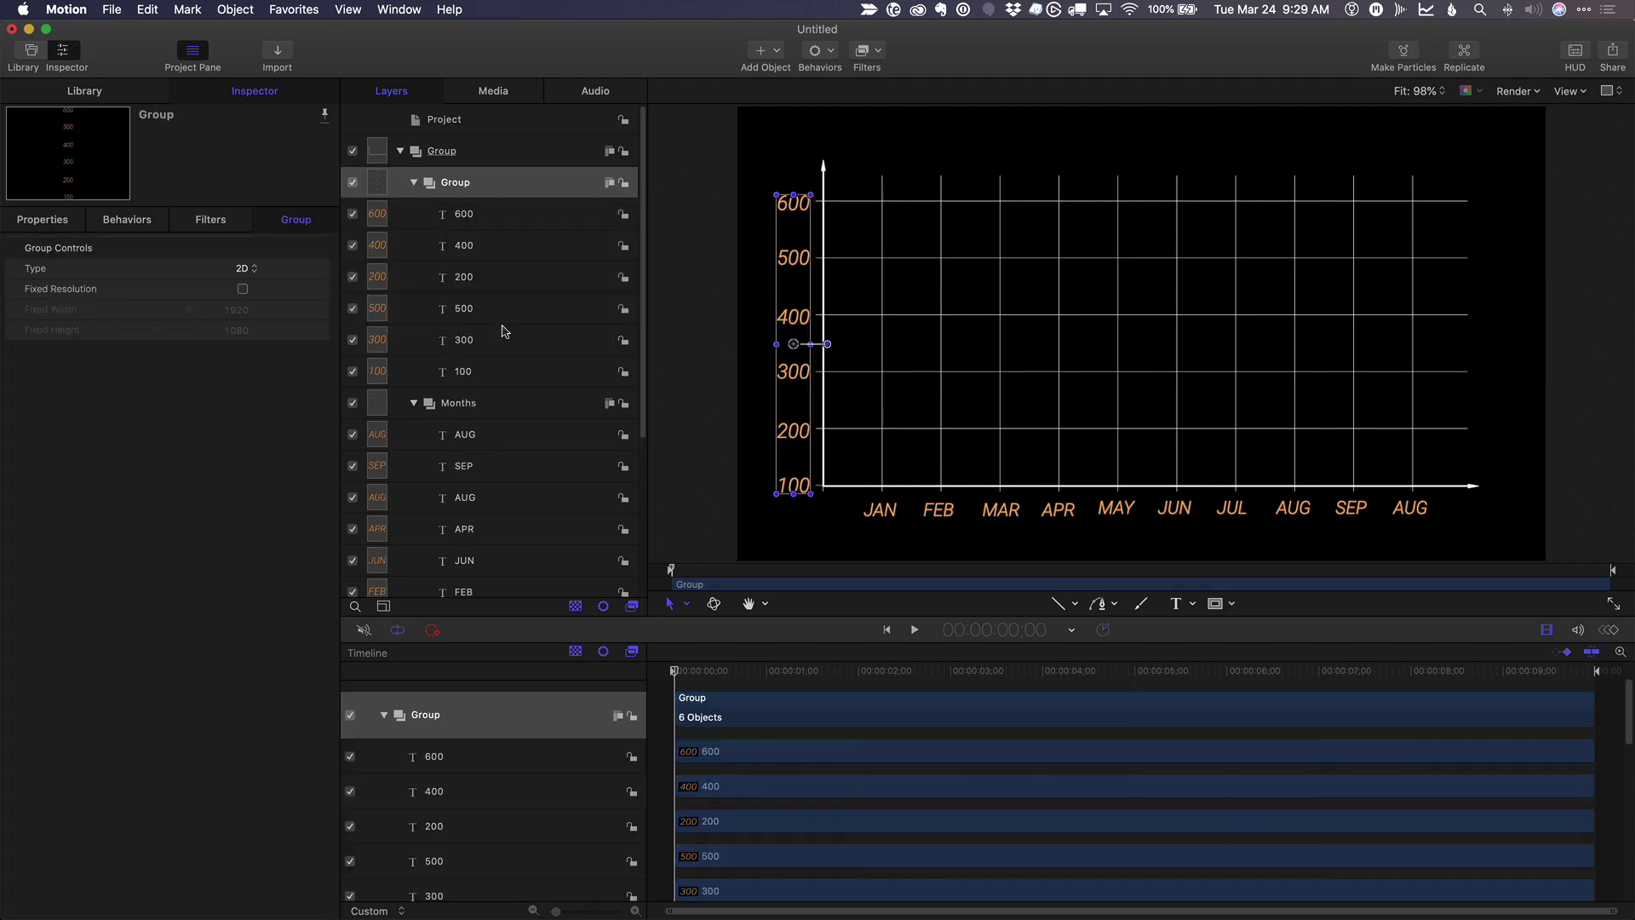
double_click(468, 183)
key(BackSpace)
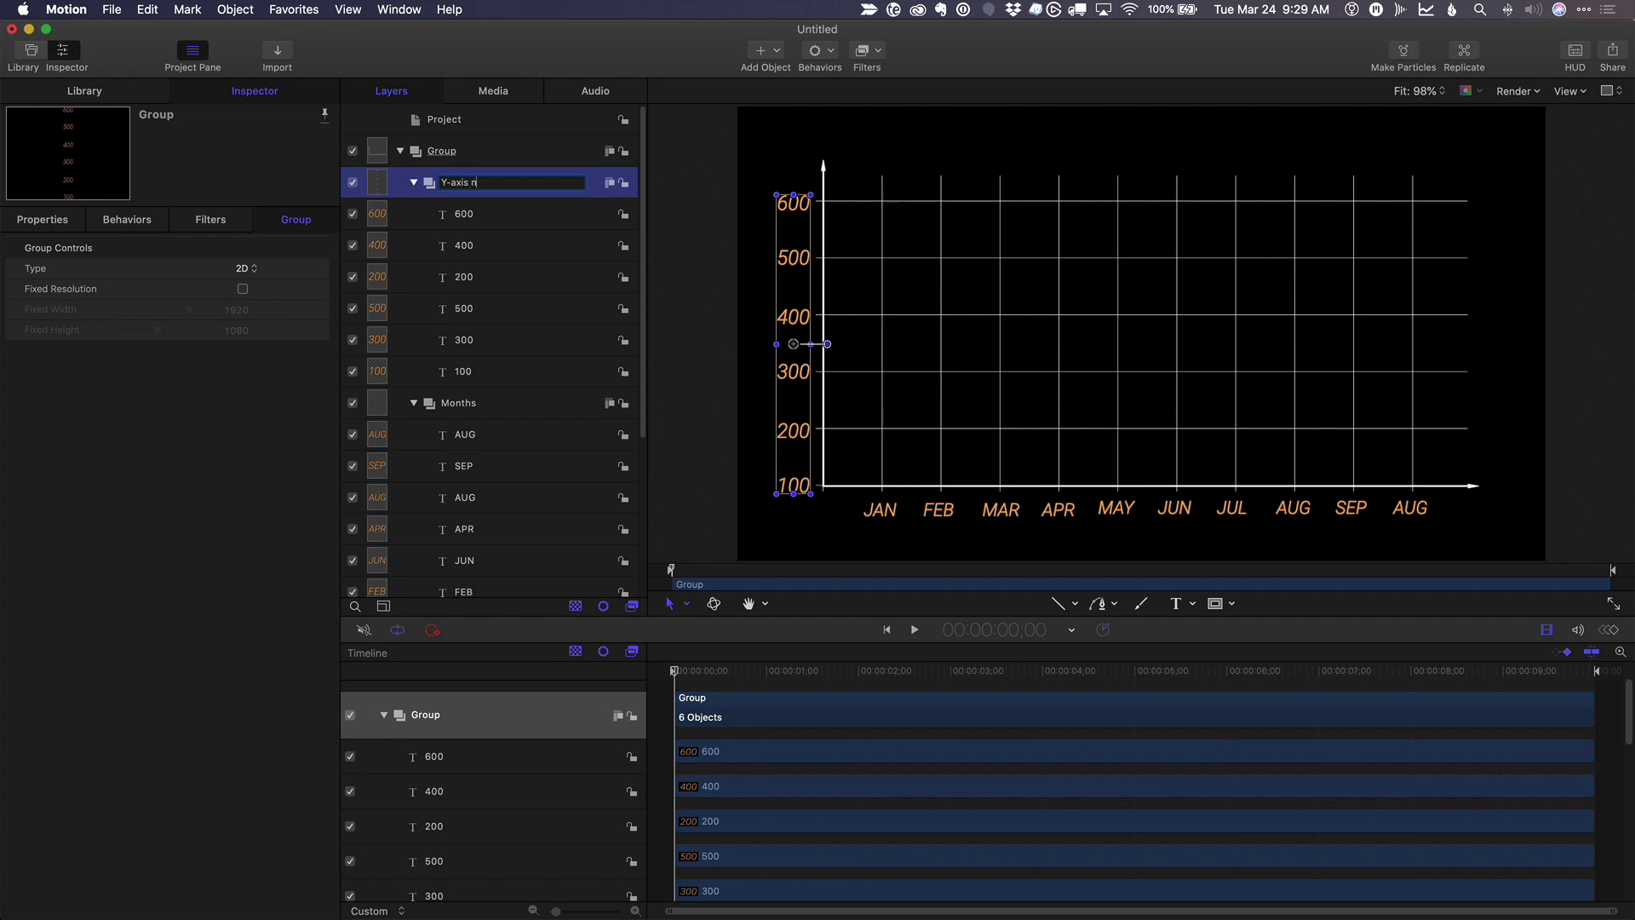
text(Y-axis number)
key(Return)
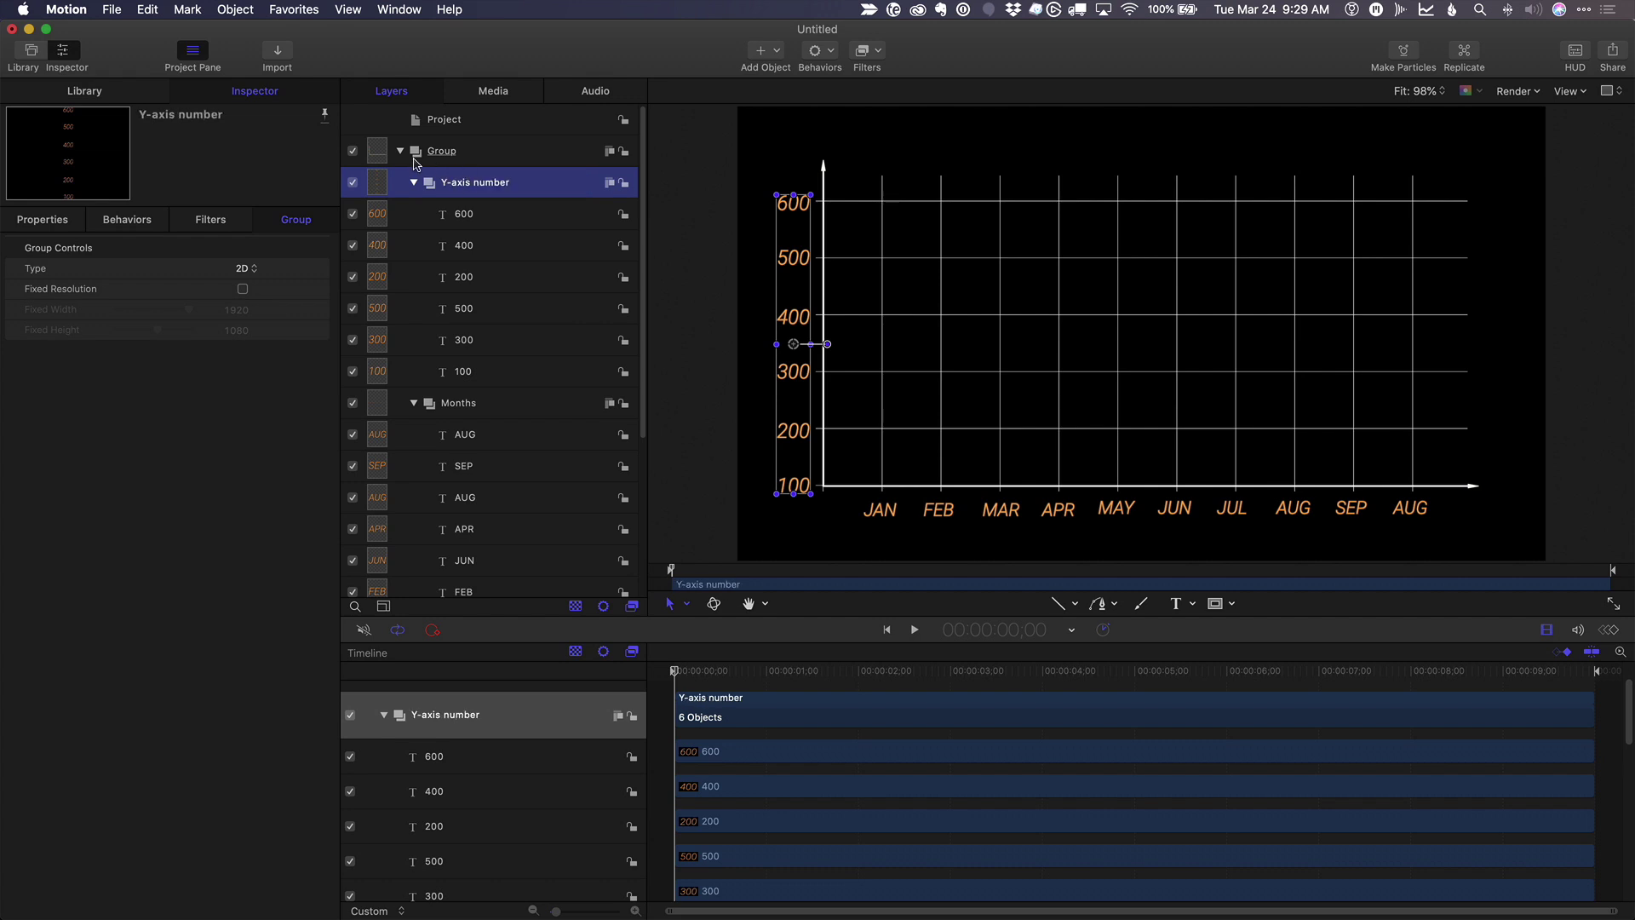
click(413, 184)
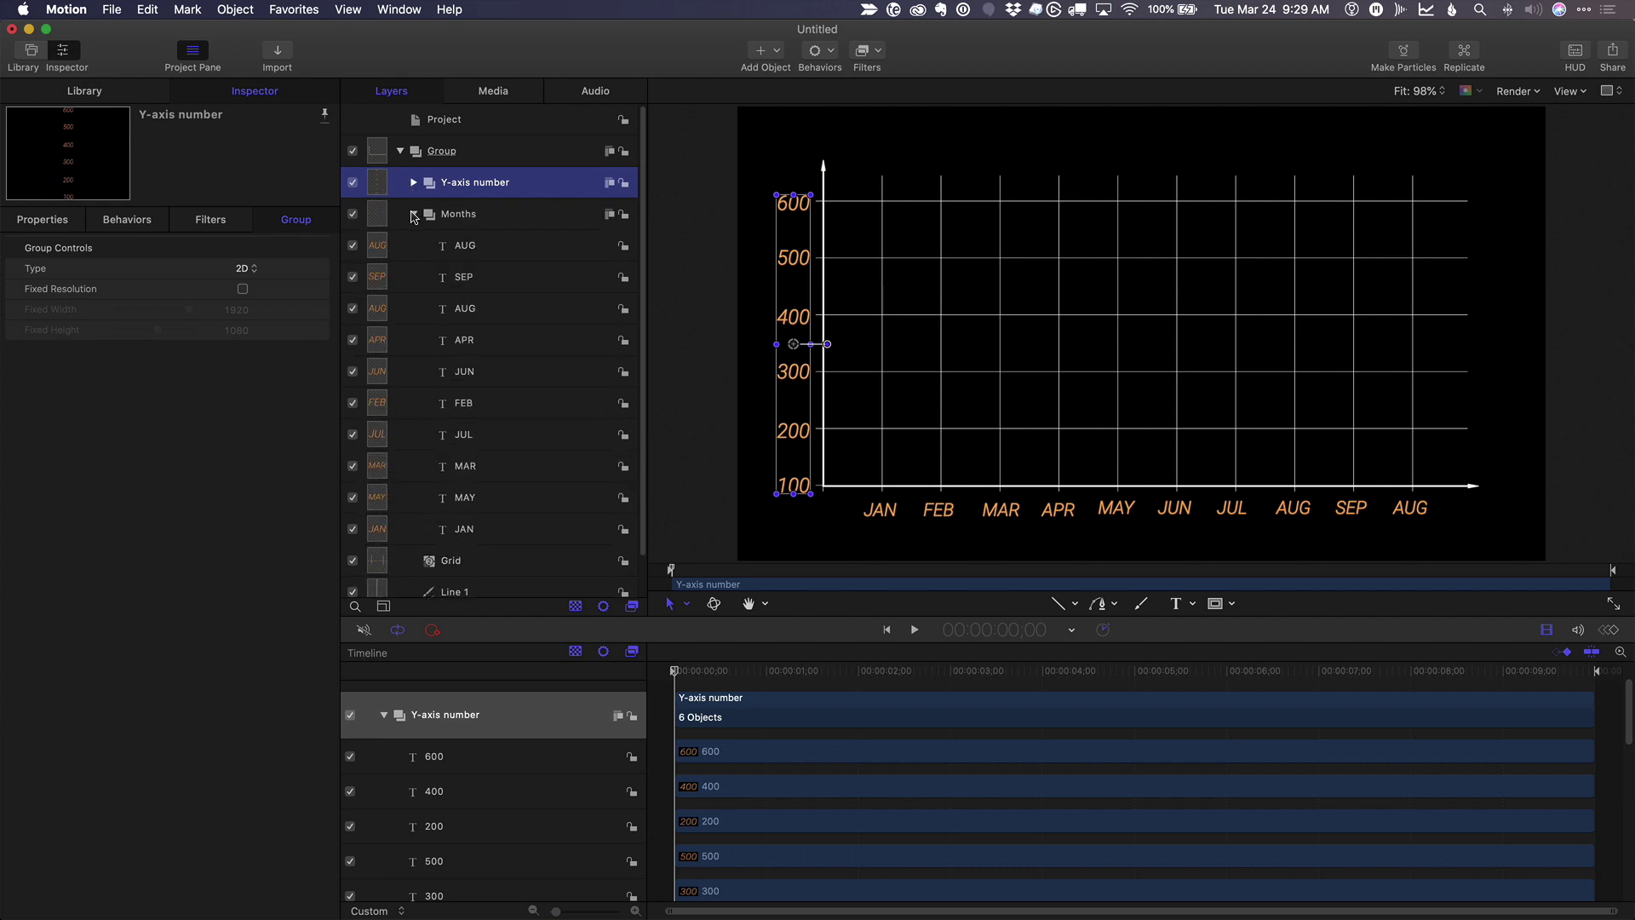
click(413, 215)
click(474, 382)
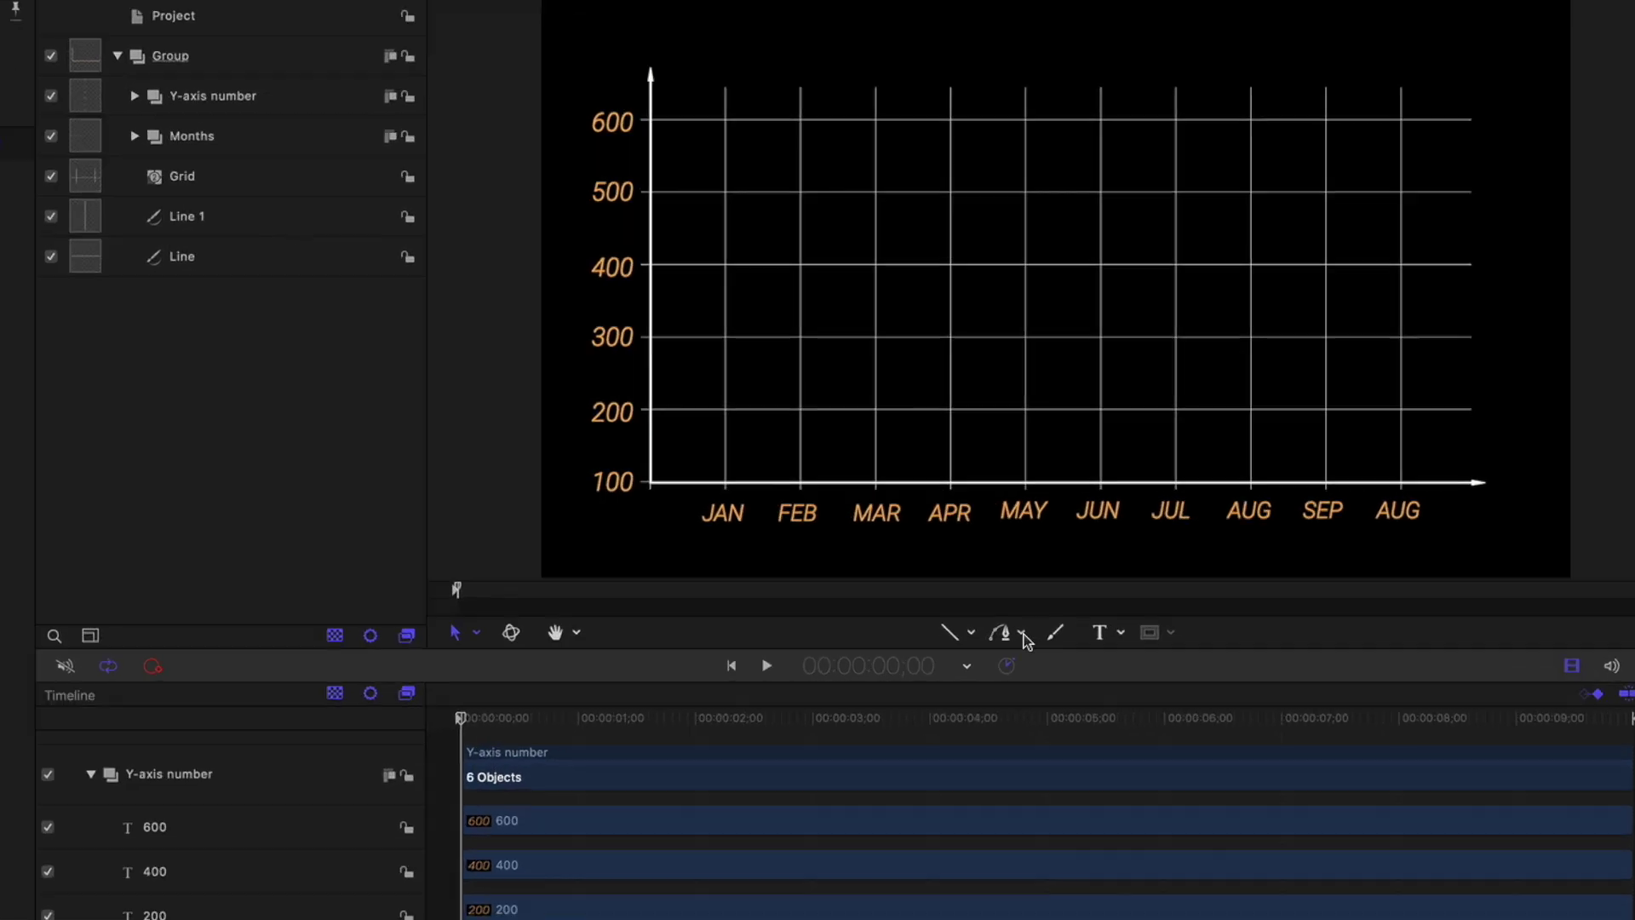
Draw a Bezier path from just above 100 on the y-axis through each month to the last AUG near 600.
click(1114, 604)
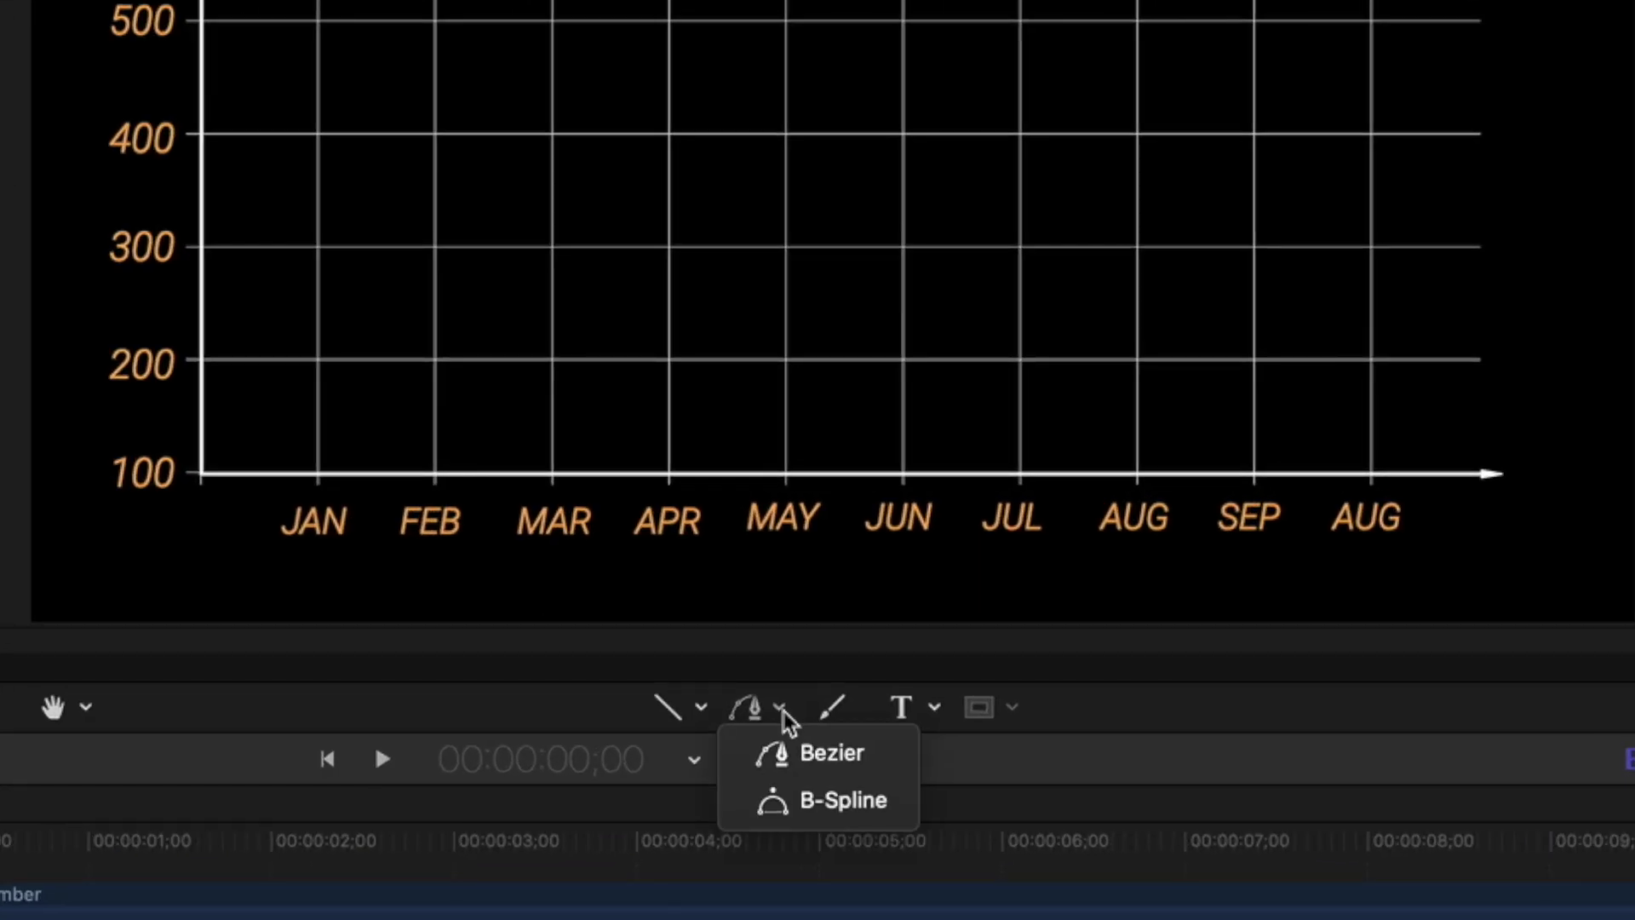
click(809, 766)
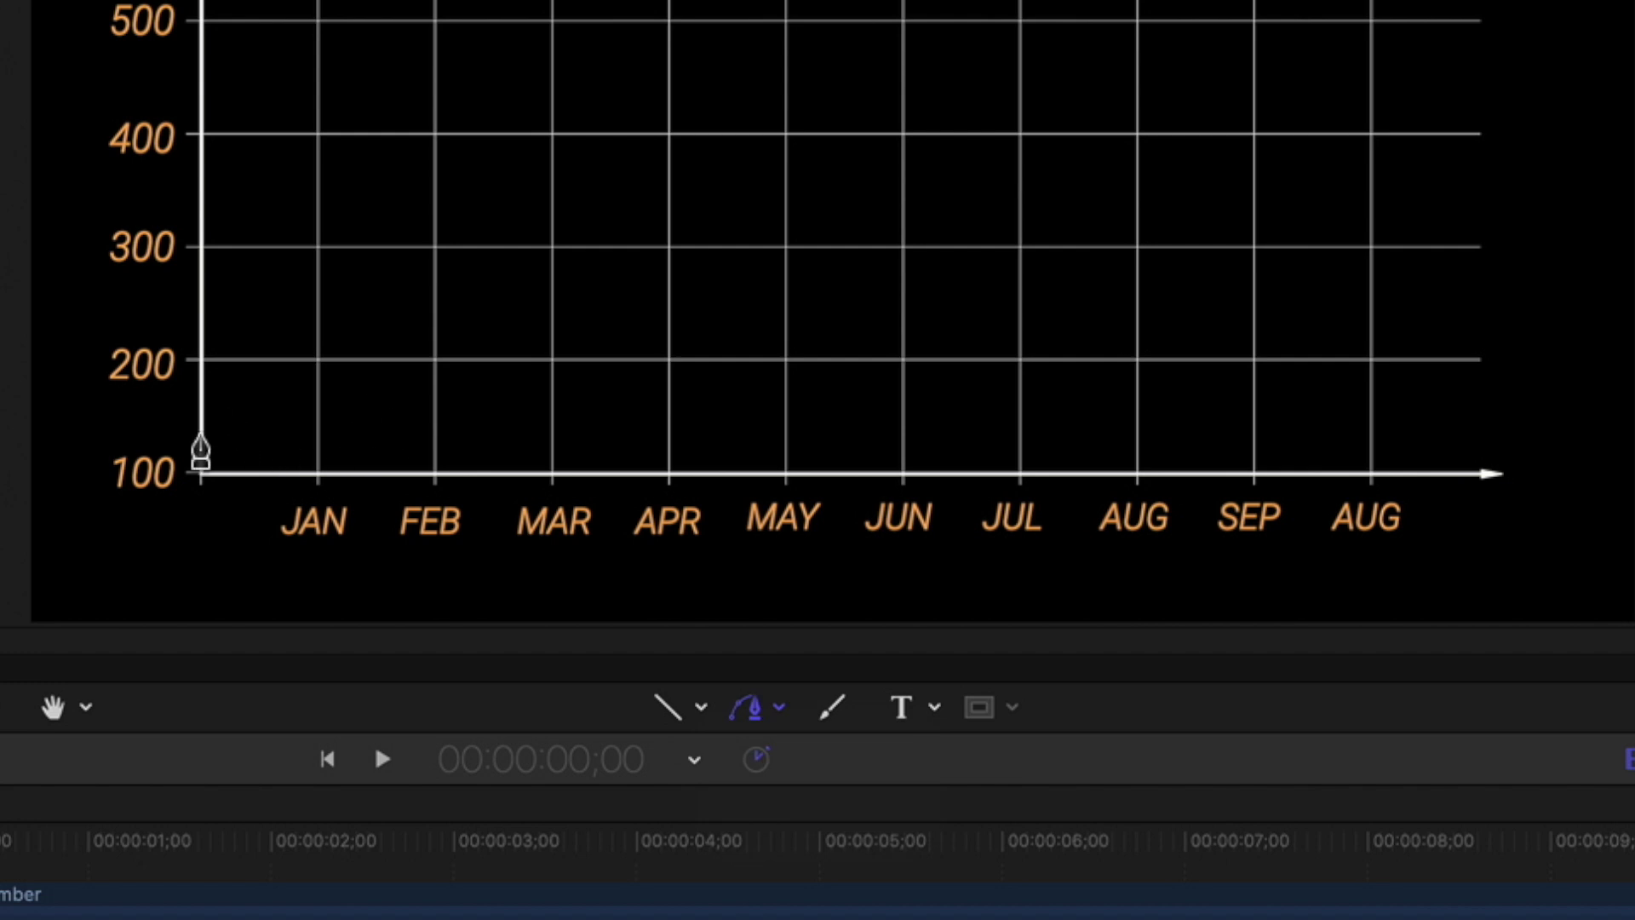
click(201, 434)
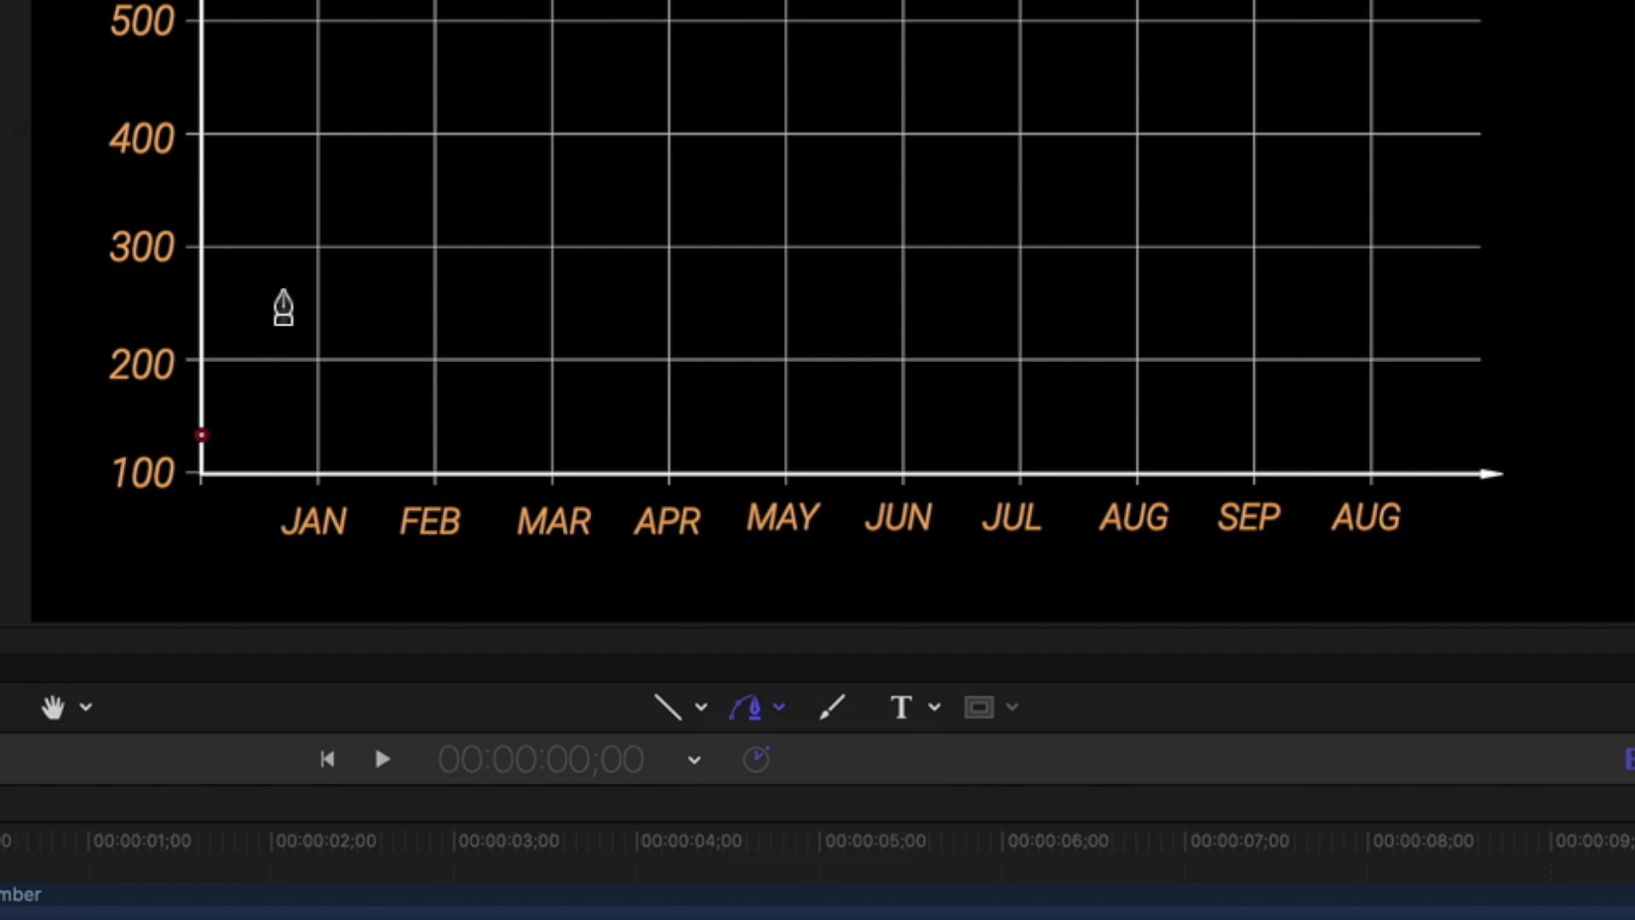
click(318, 243)
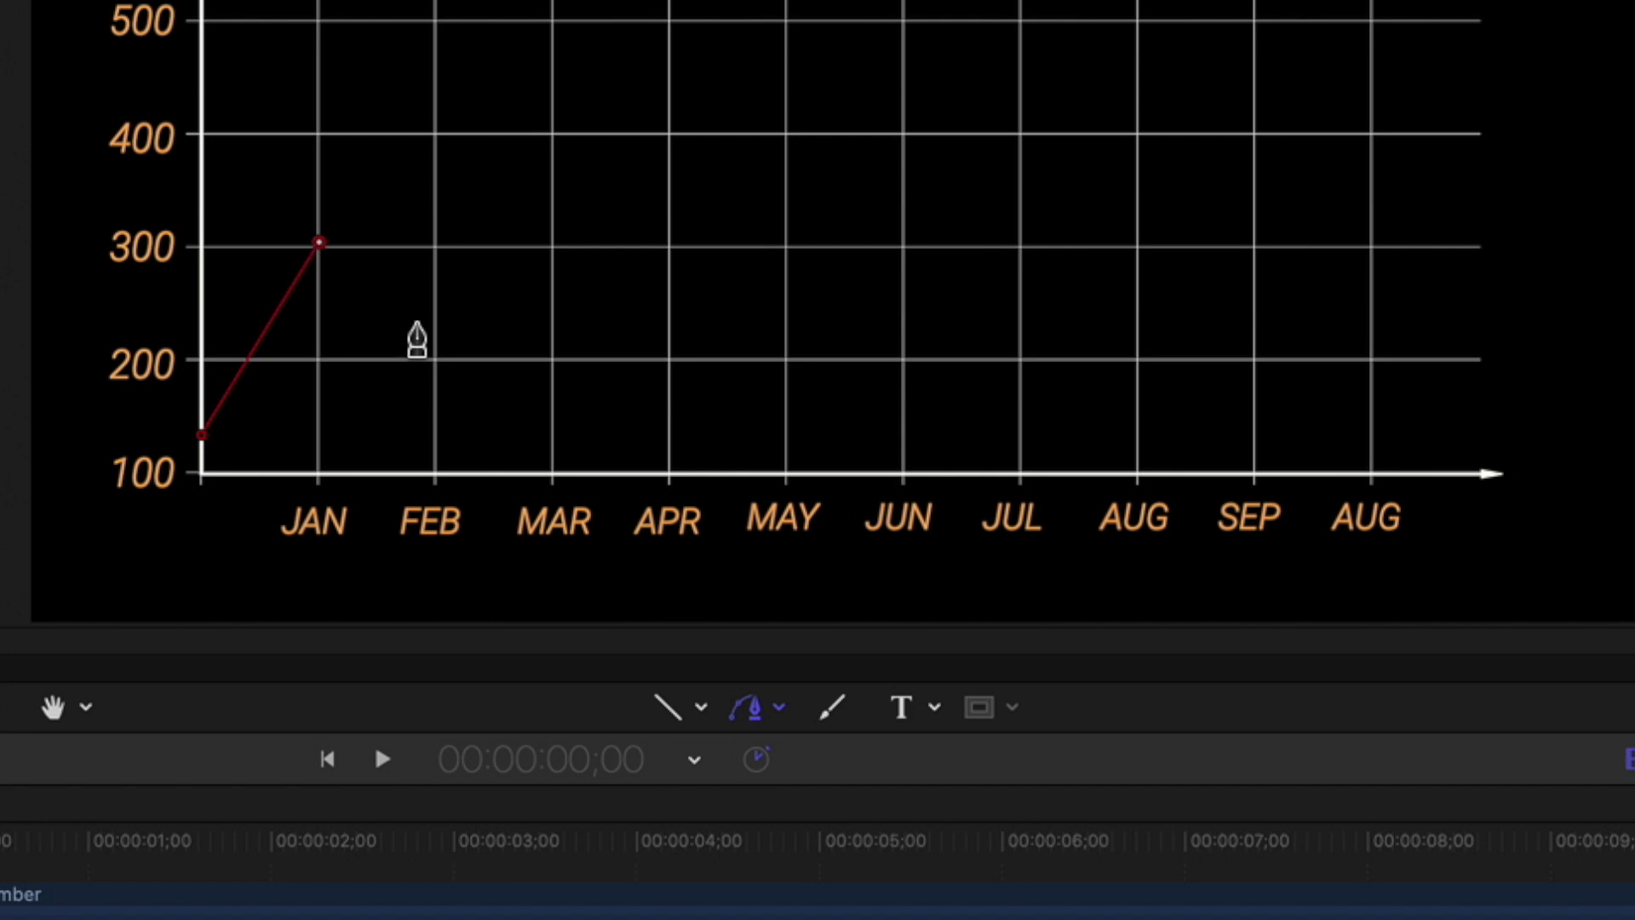
click(435, 319)
click(987, 331)
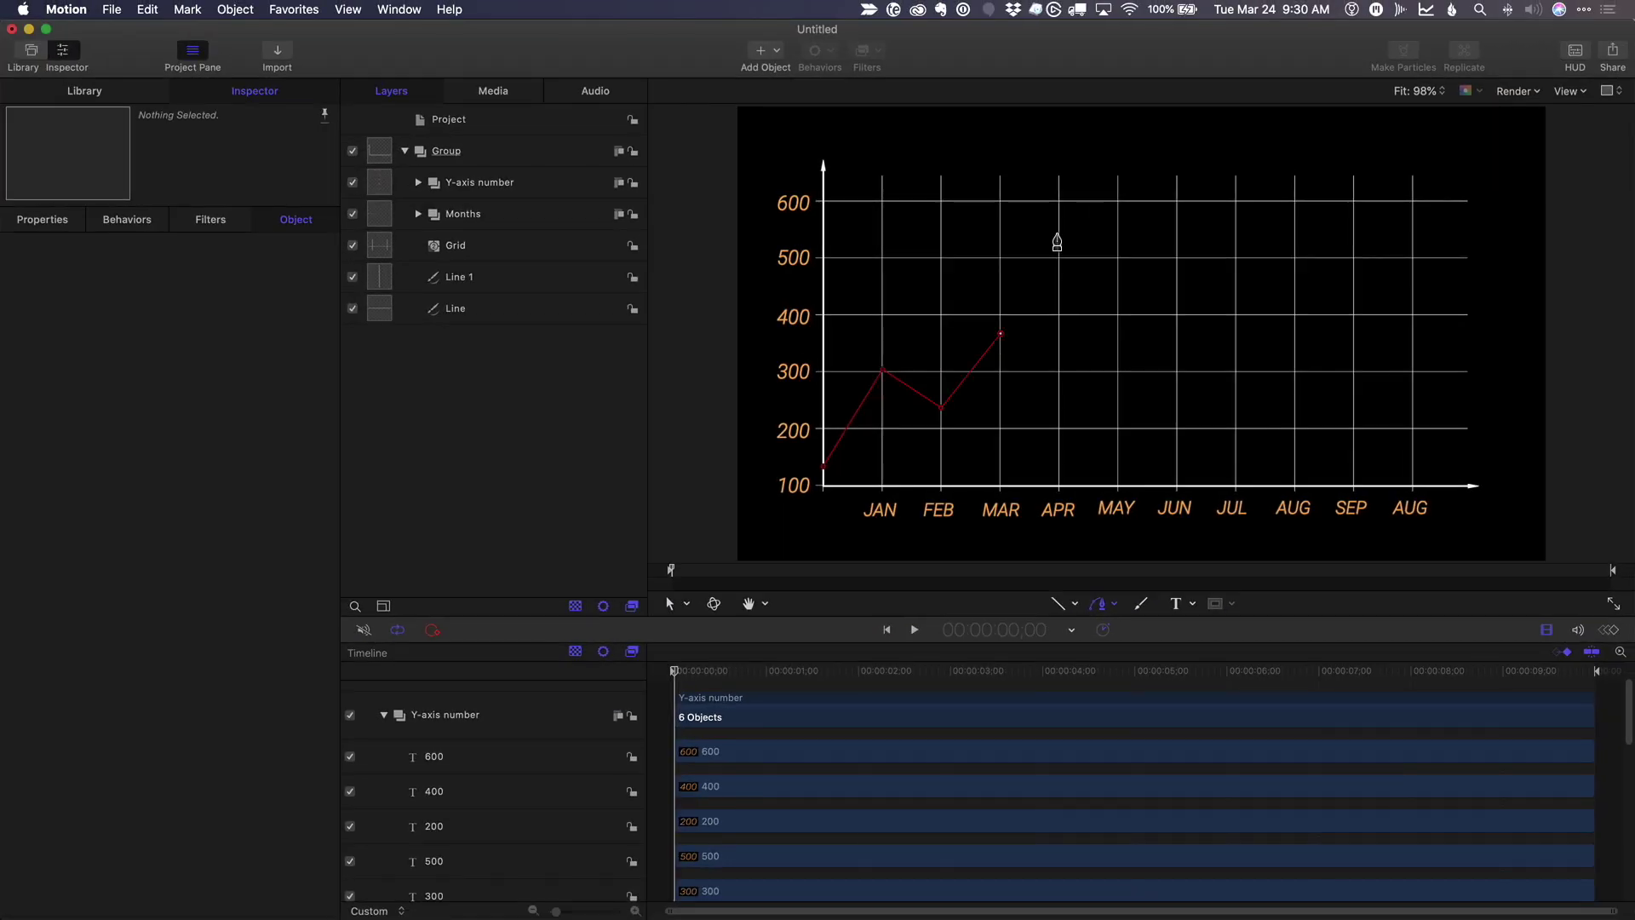
click(1049, 225)
click(1109, 277)
click(1170, 346)
click(1230, 273)
click(1295, 349)
click(1353, 230)
double_click(1413, 211)
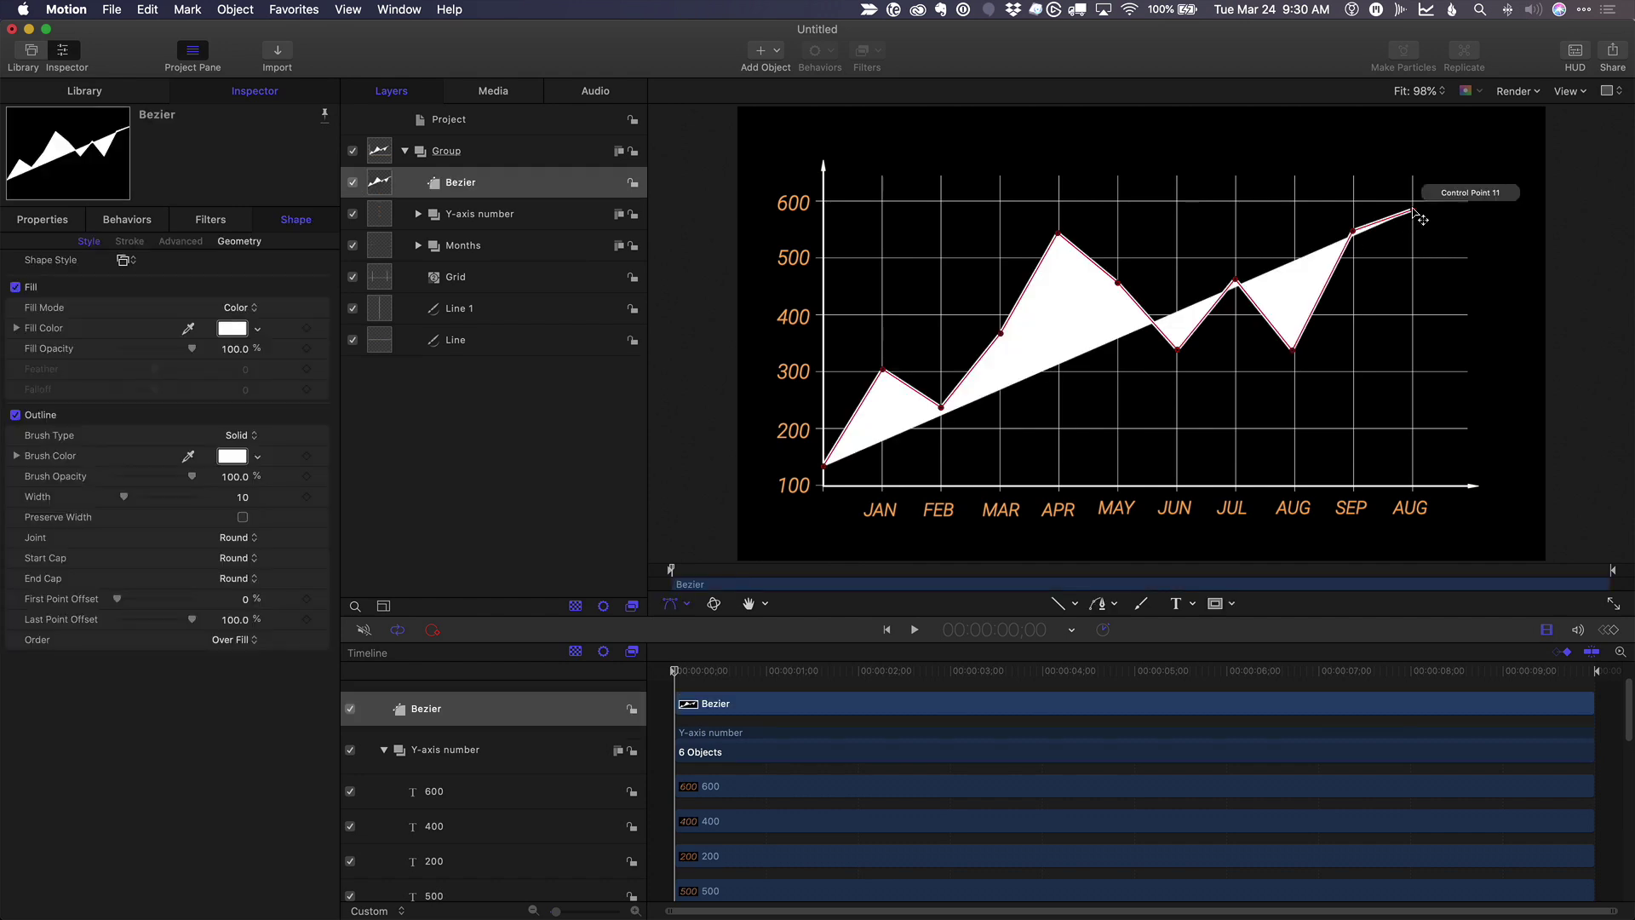
Turn off the Bezier line's fill and give its outline an orange stroke of width 17.
click(15, 288)
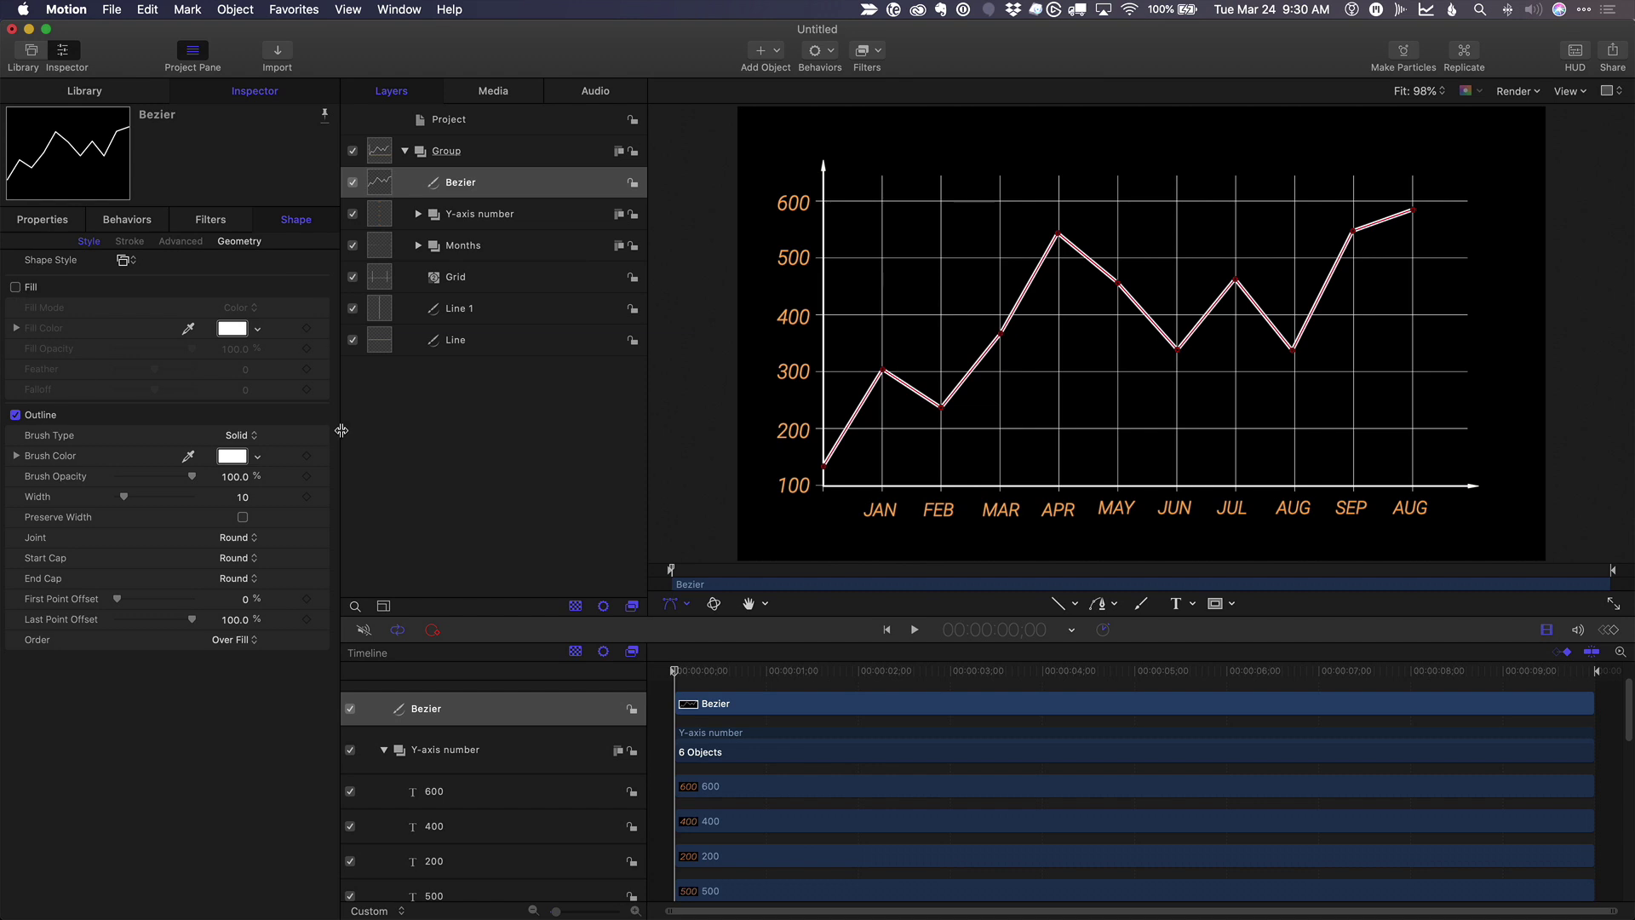
click(258, 458)
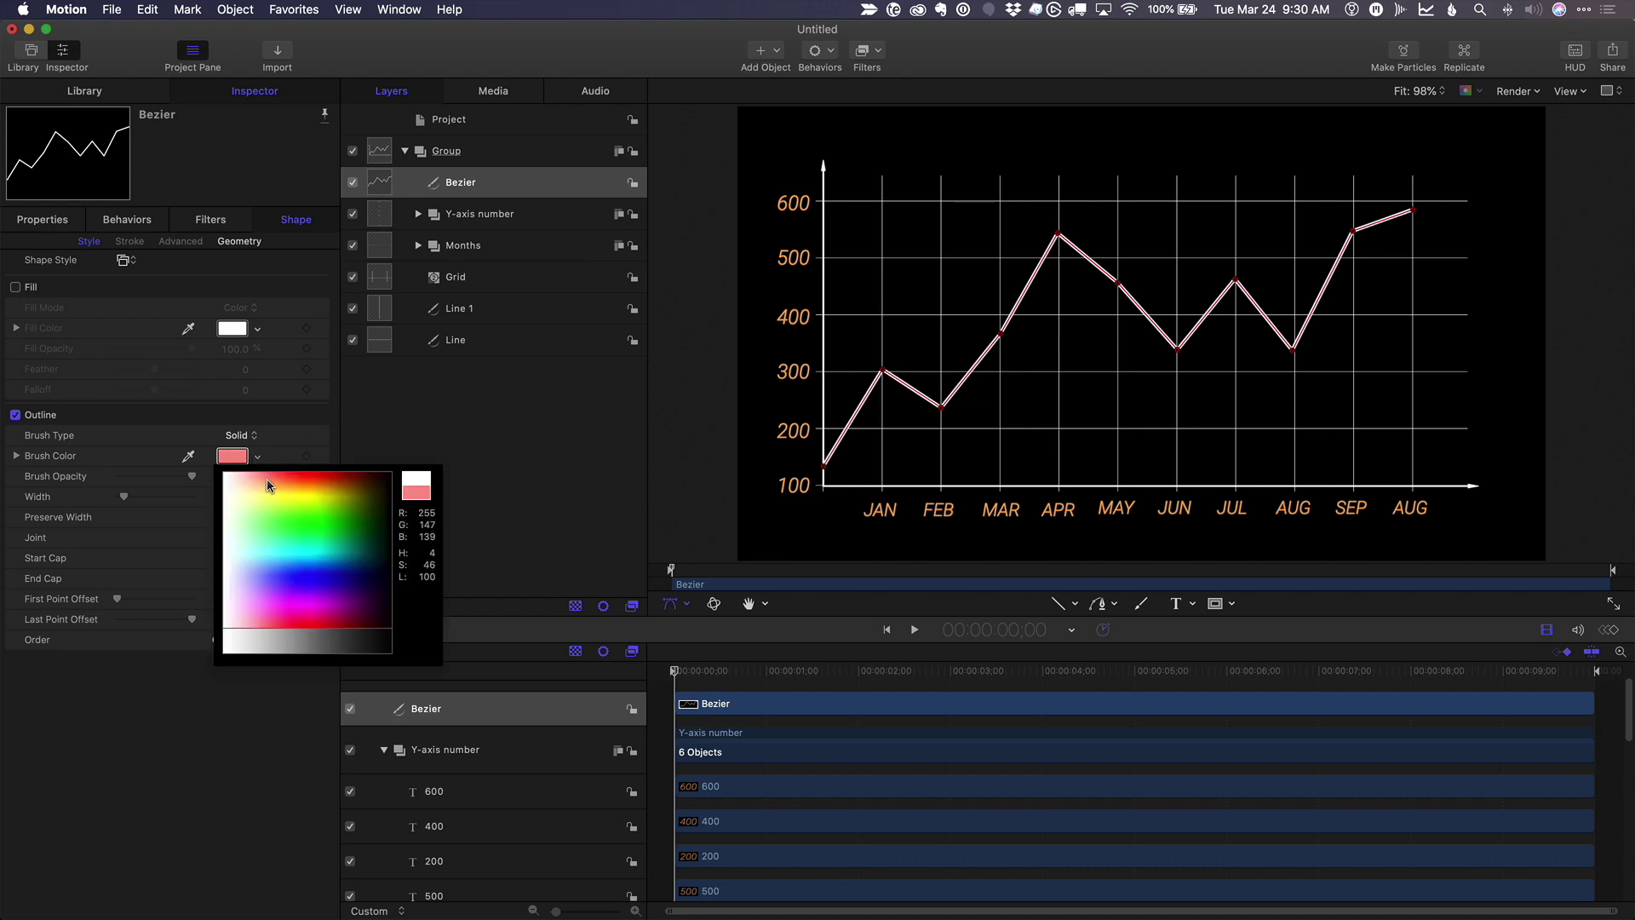
click(290, 488)
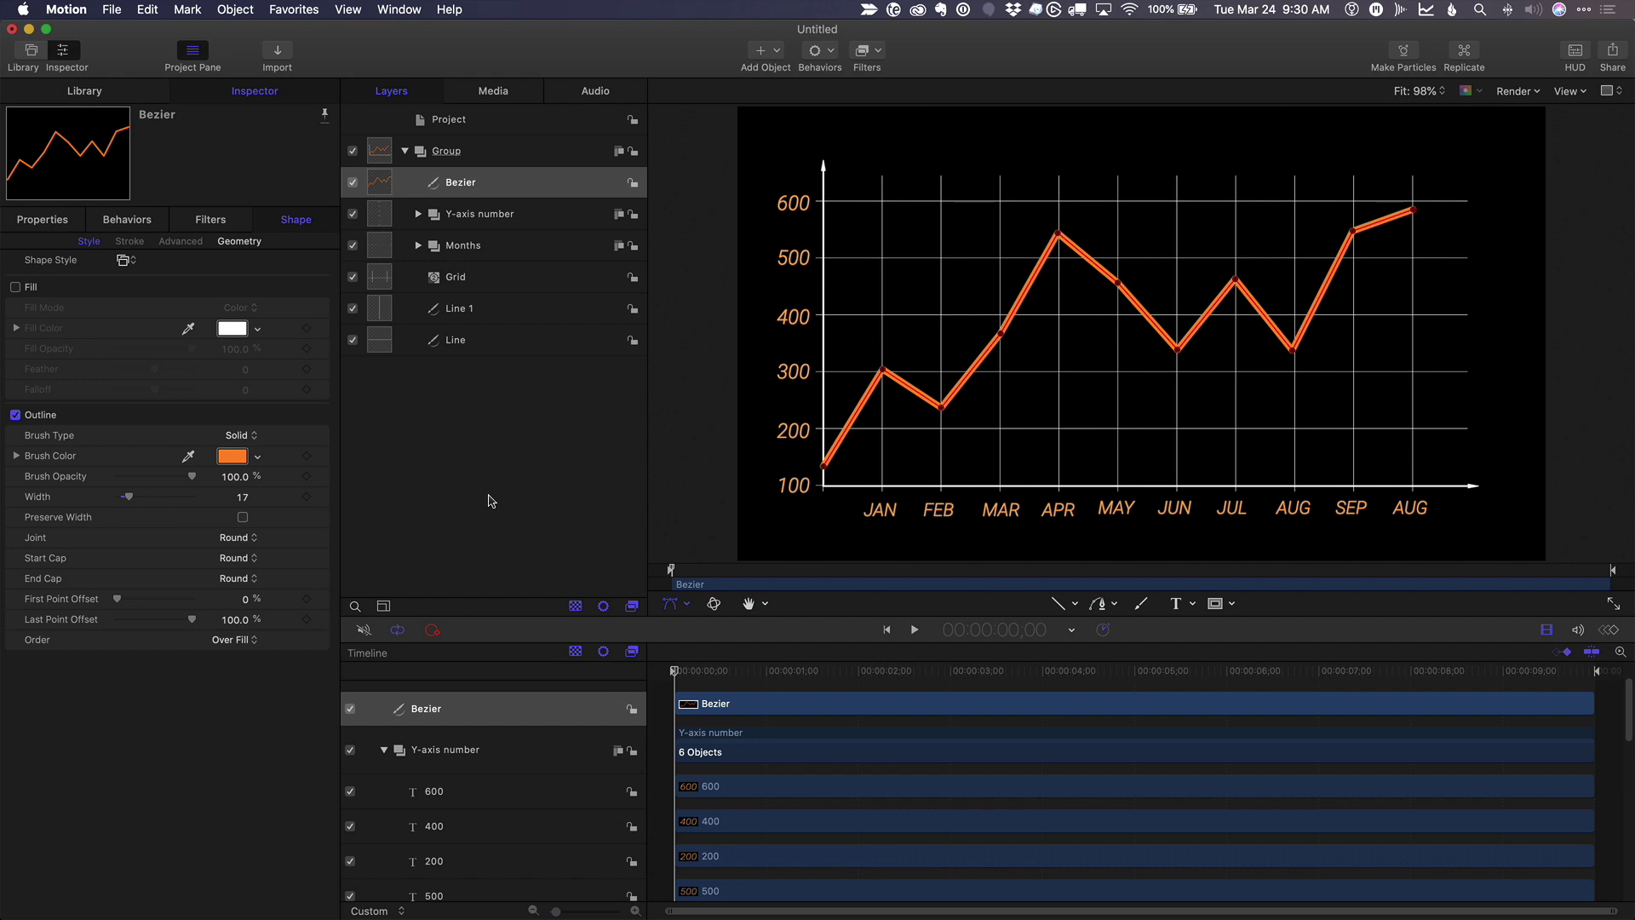
mouse_move(672, 569)
mouse_down()
mouse_move(1099, 569)
mouse_move(663, 566)
mouse_up()
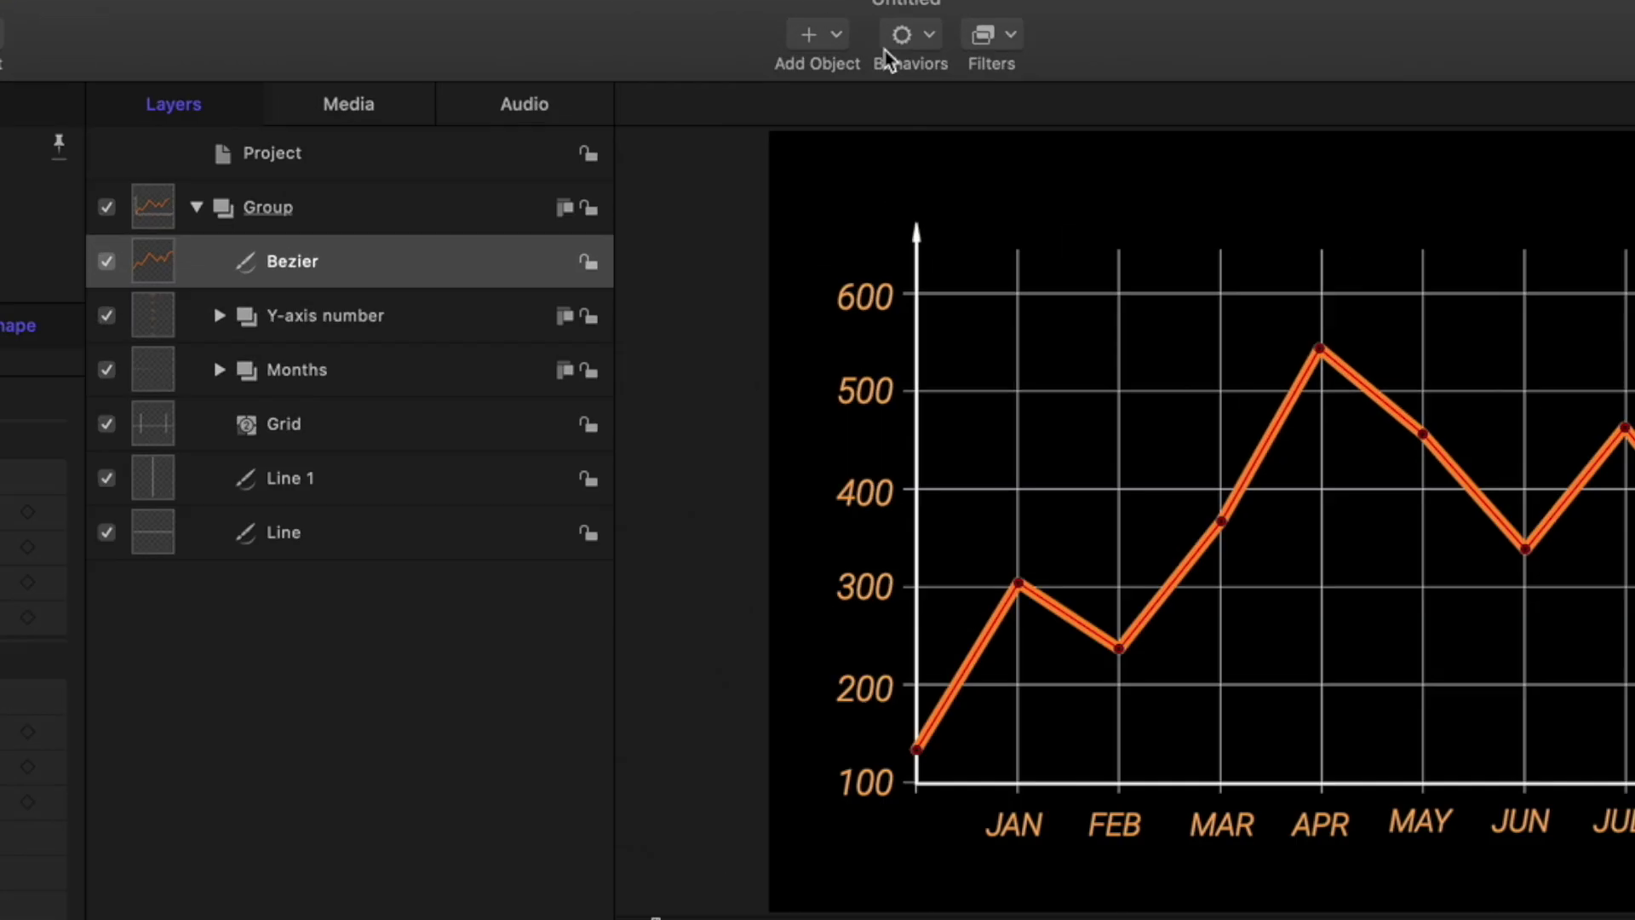
Add a Write On behaviour to the orange Bezier line and play it.
click(826, 49)
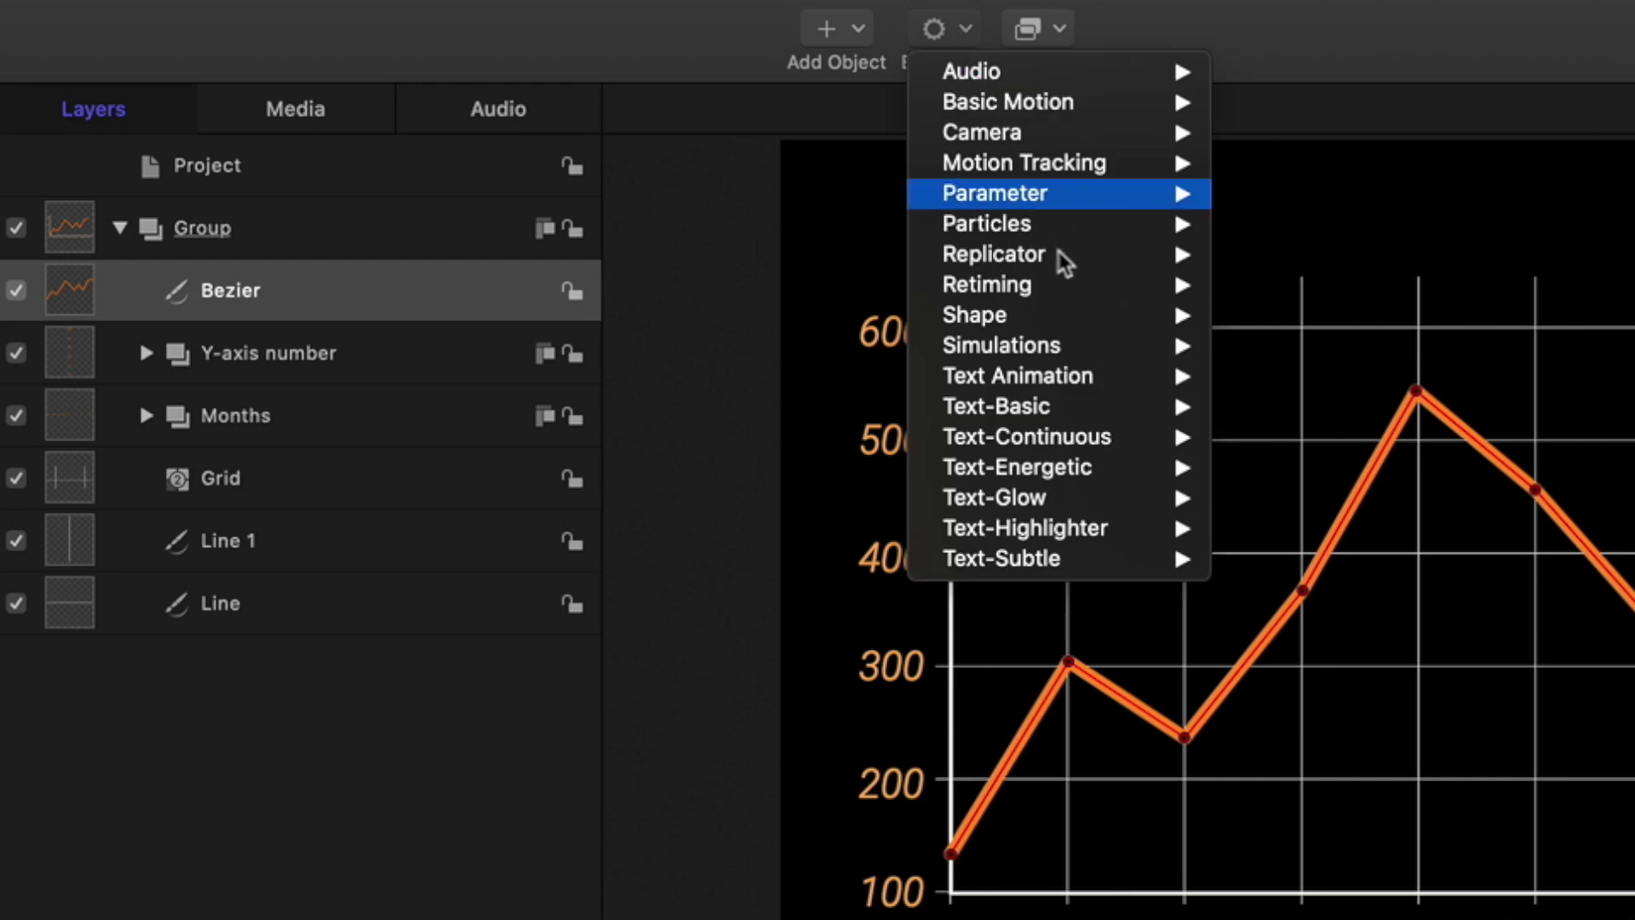
mouse_move(1097, 327)
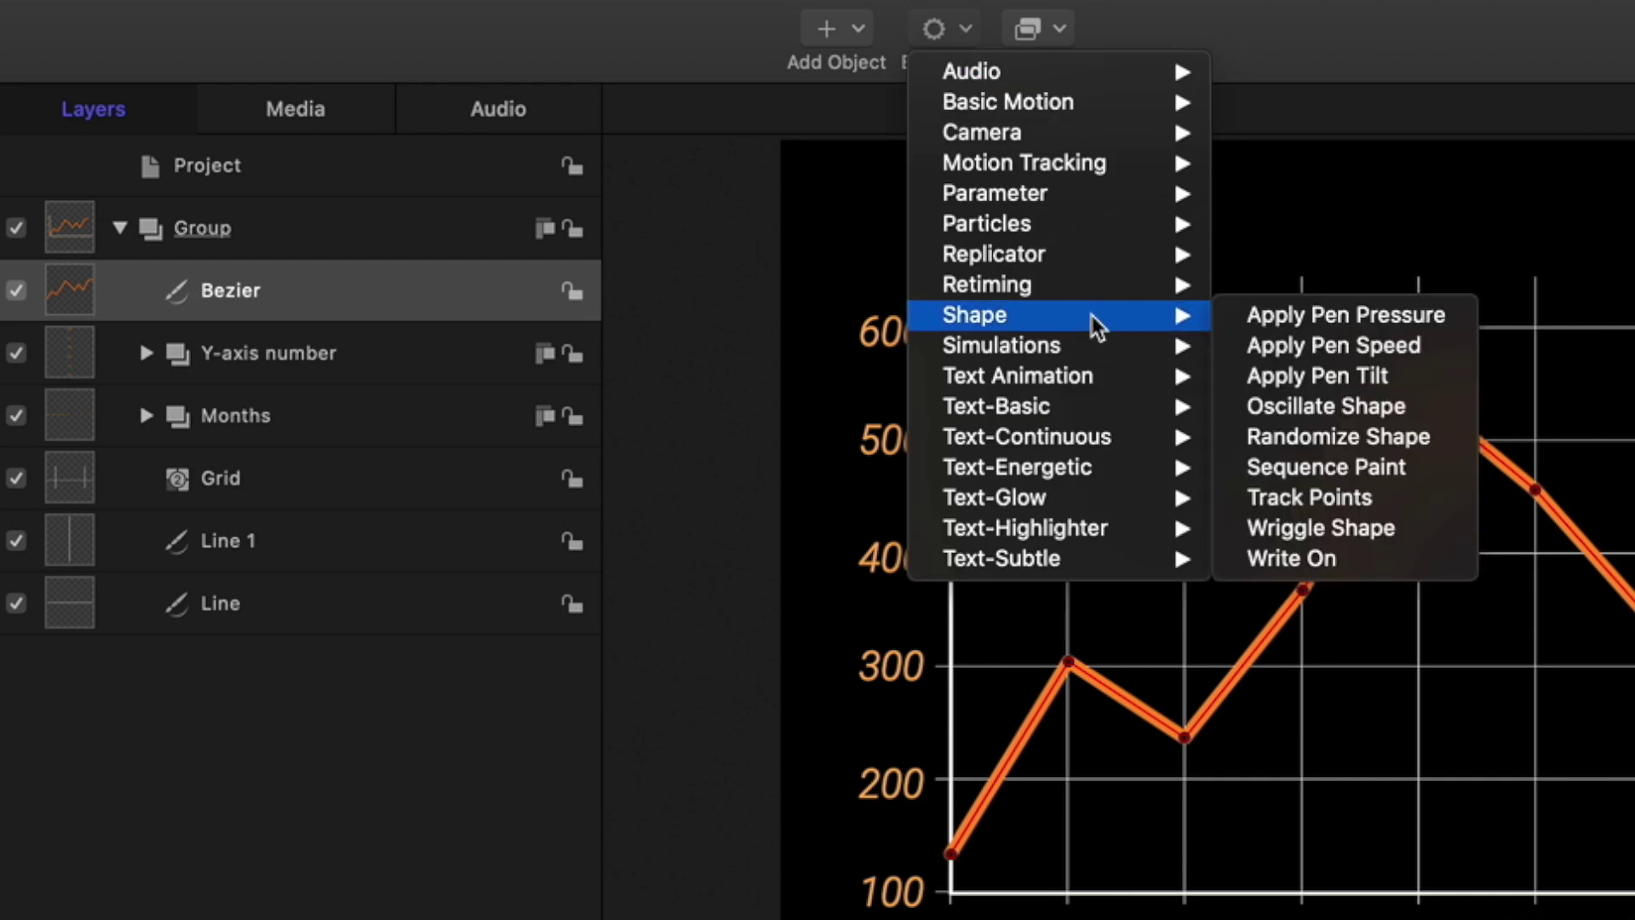
click(1358, 558)
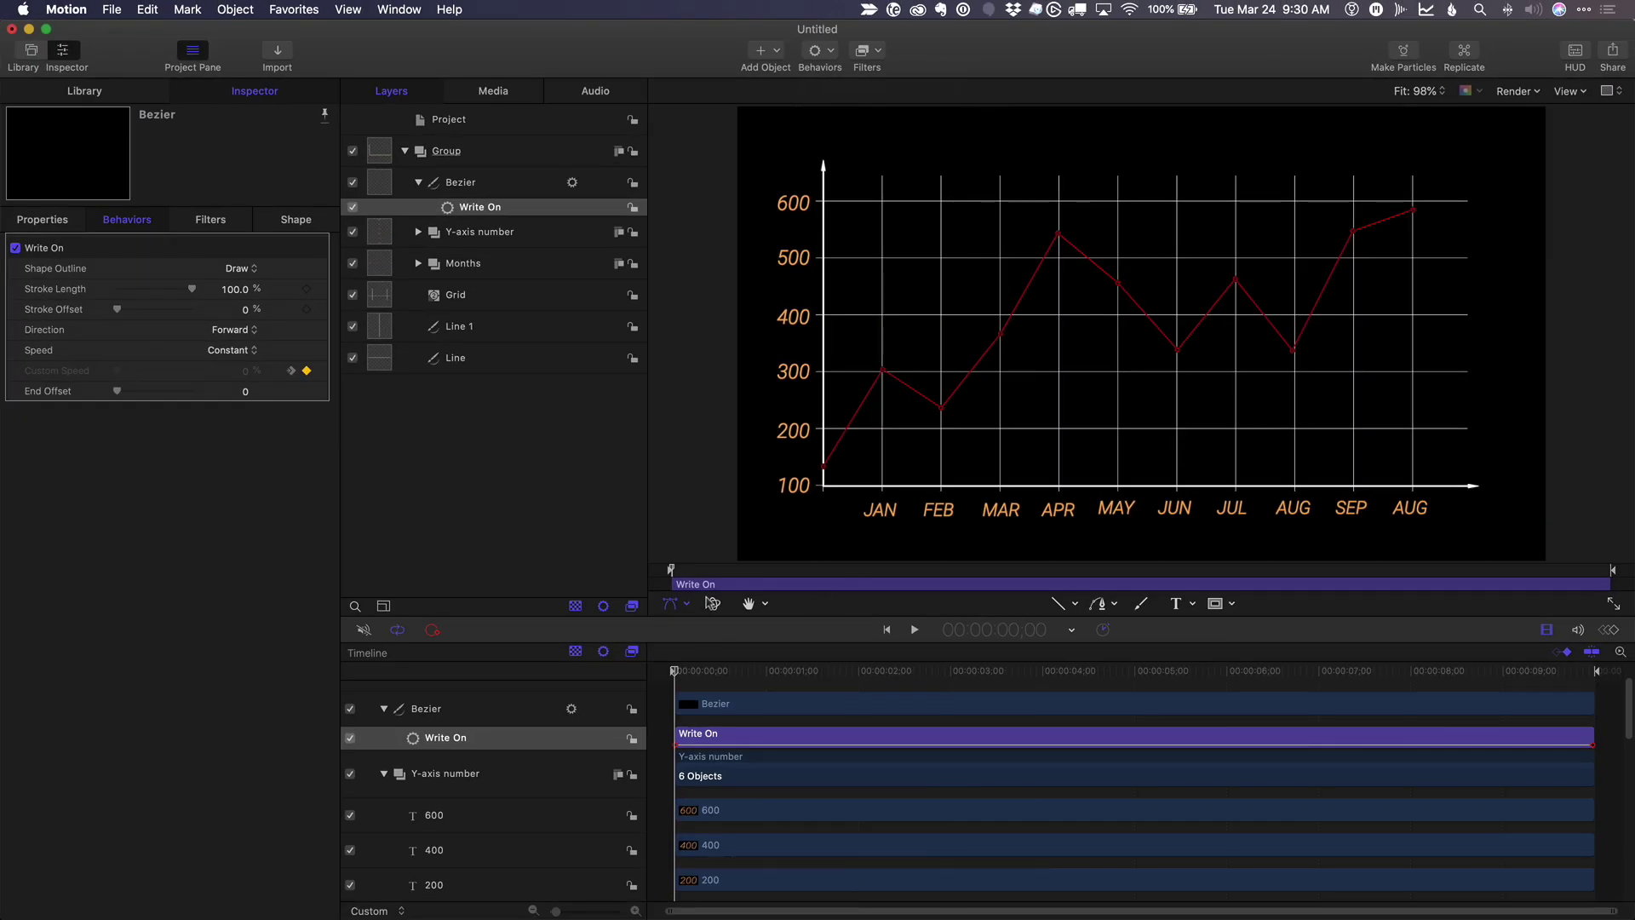
key(space)
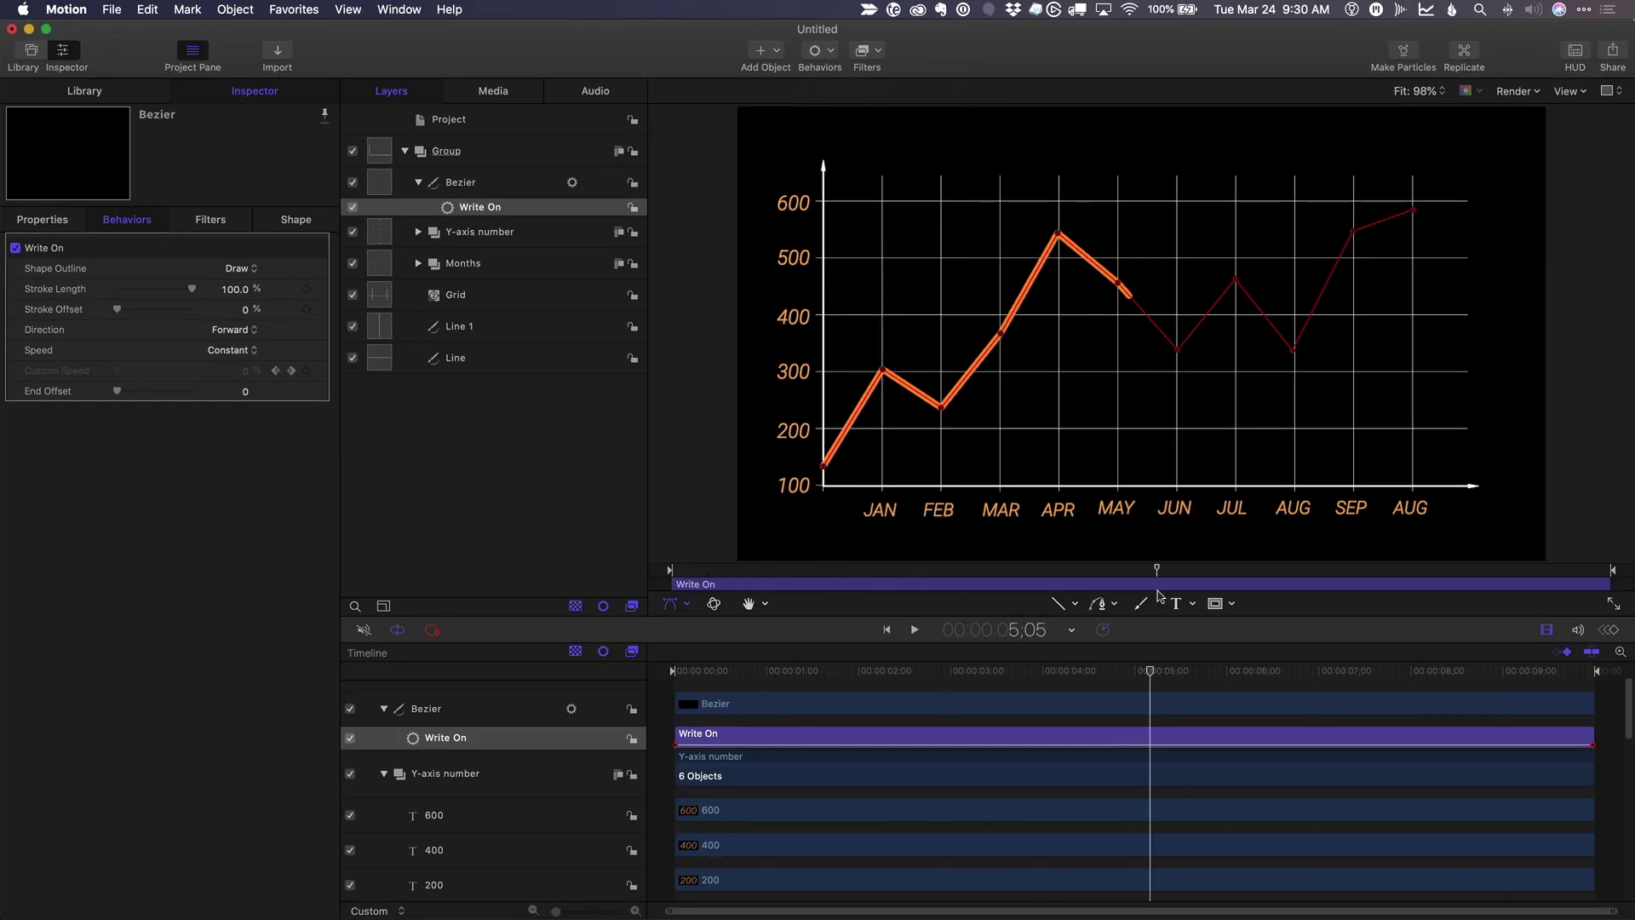
Trim the Write On to end at 5;00 and play the line drawing on from the start.
drag(1149, 594, 1142, 595)
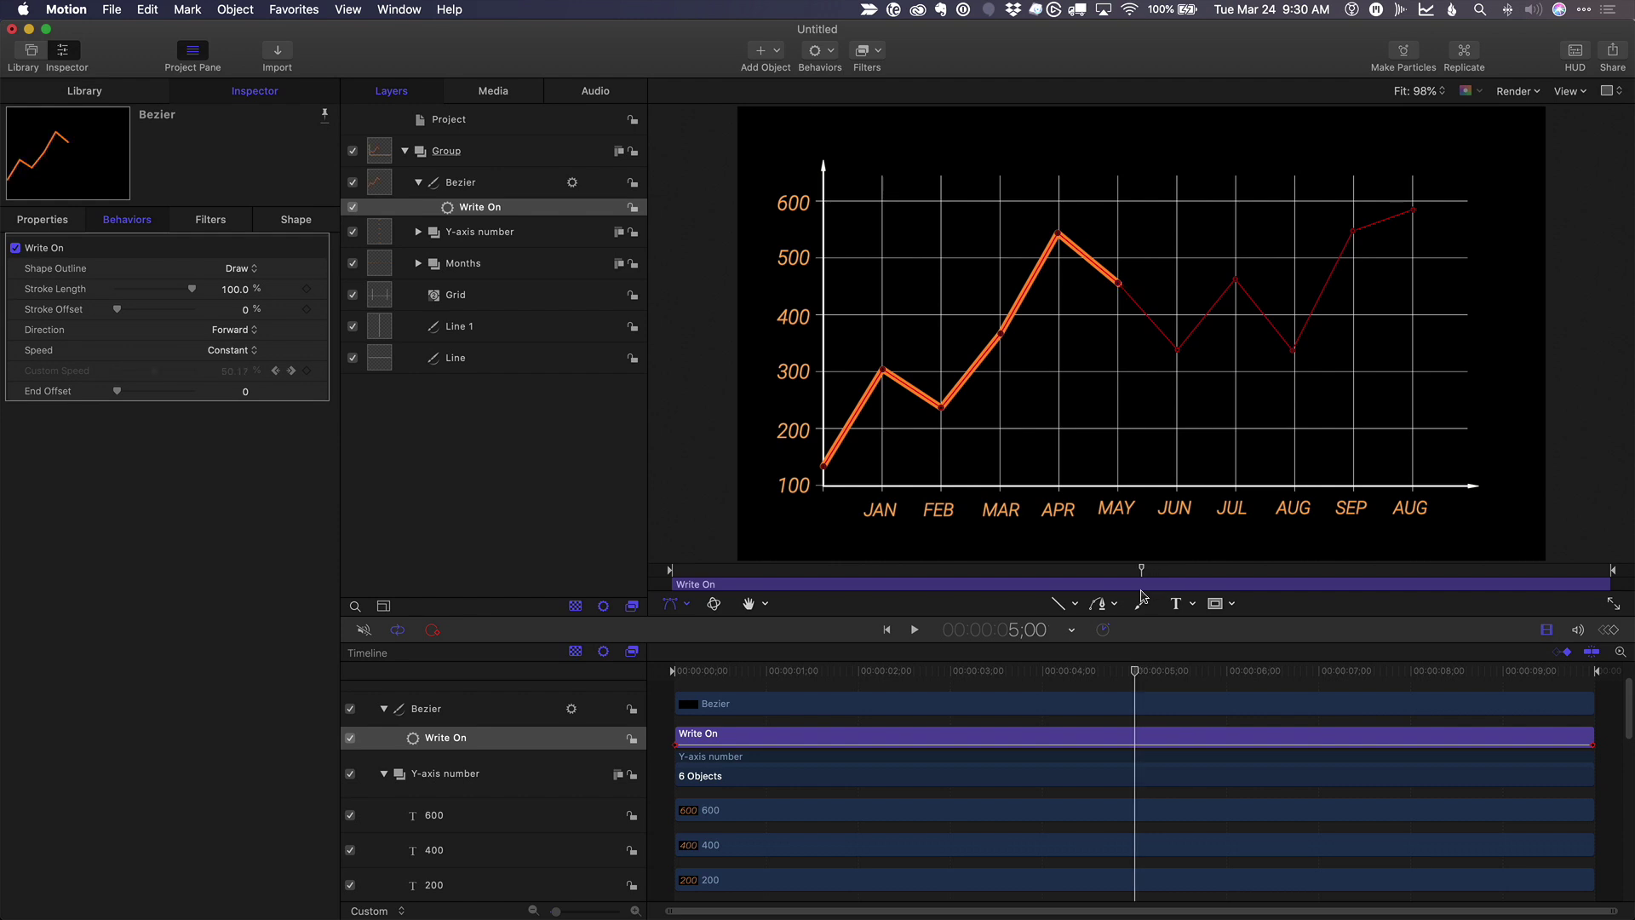
key(o)
drag(830, 571, 511, 541)
click(519, 446)
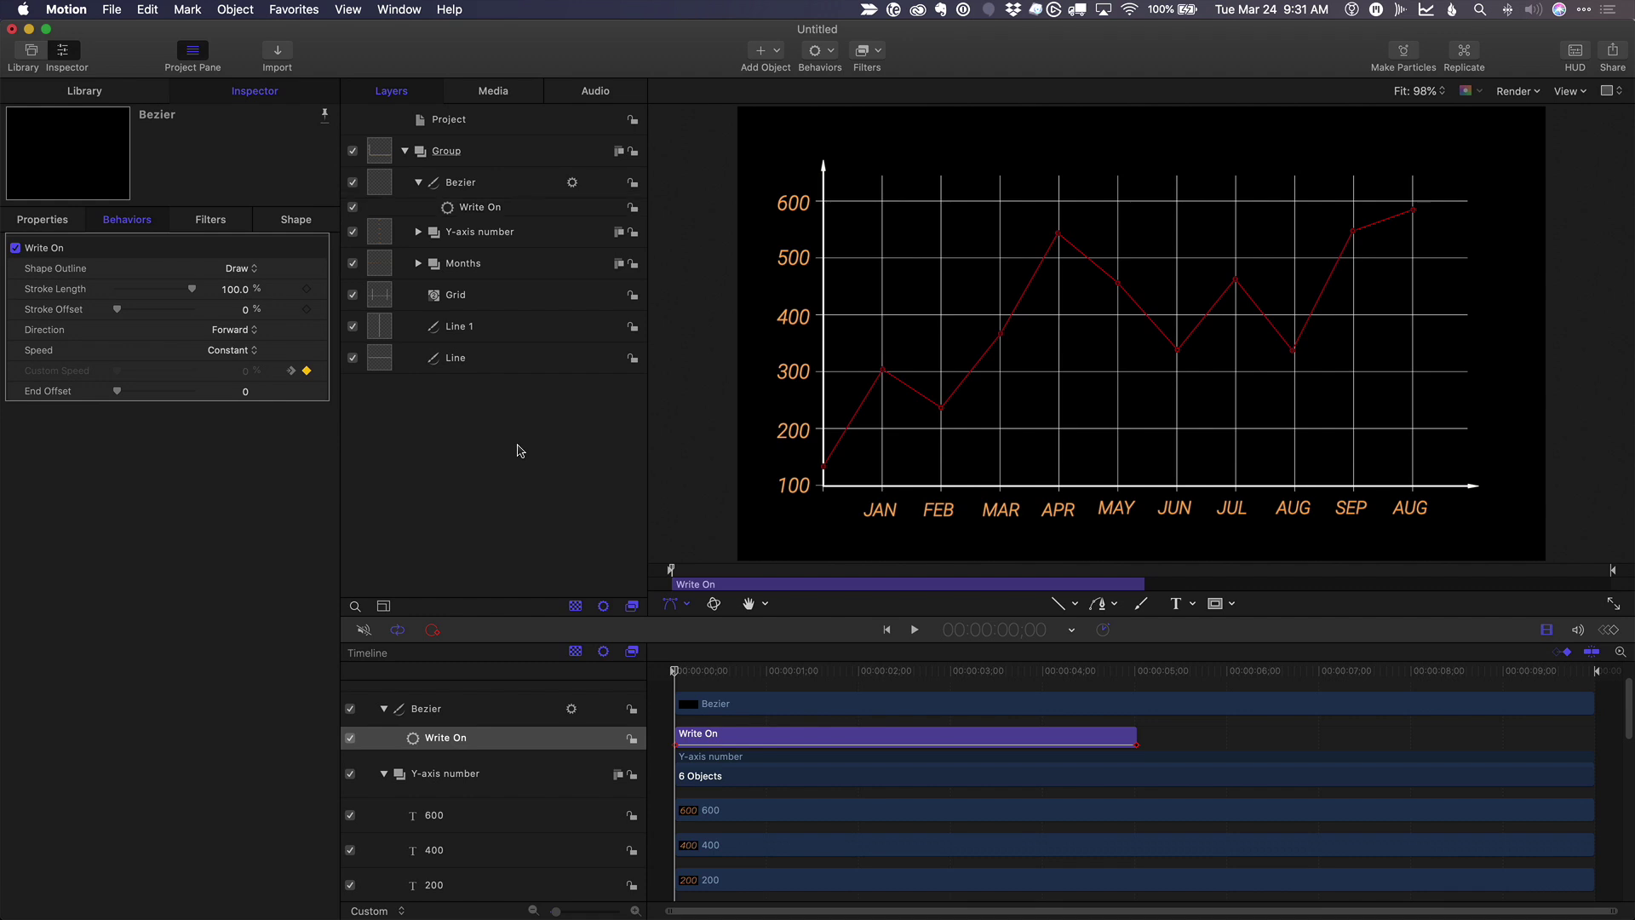
key(space)
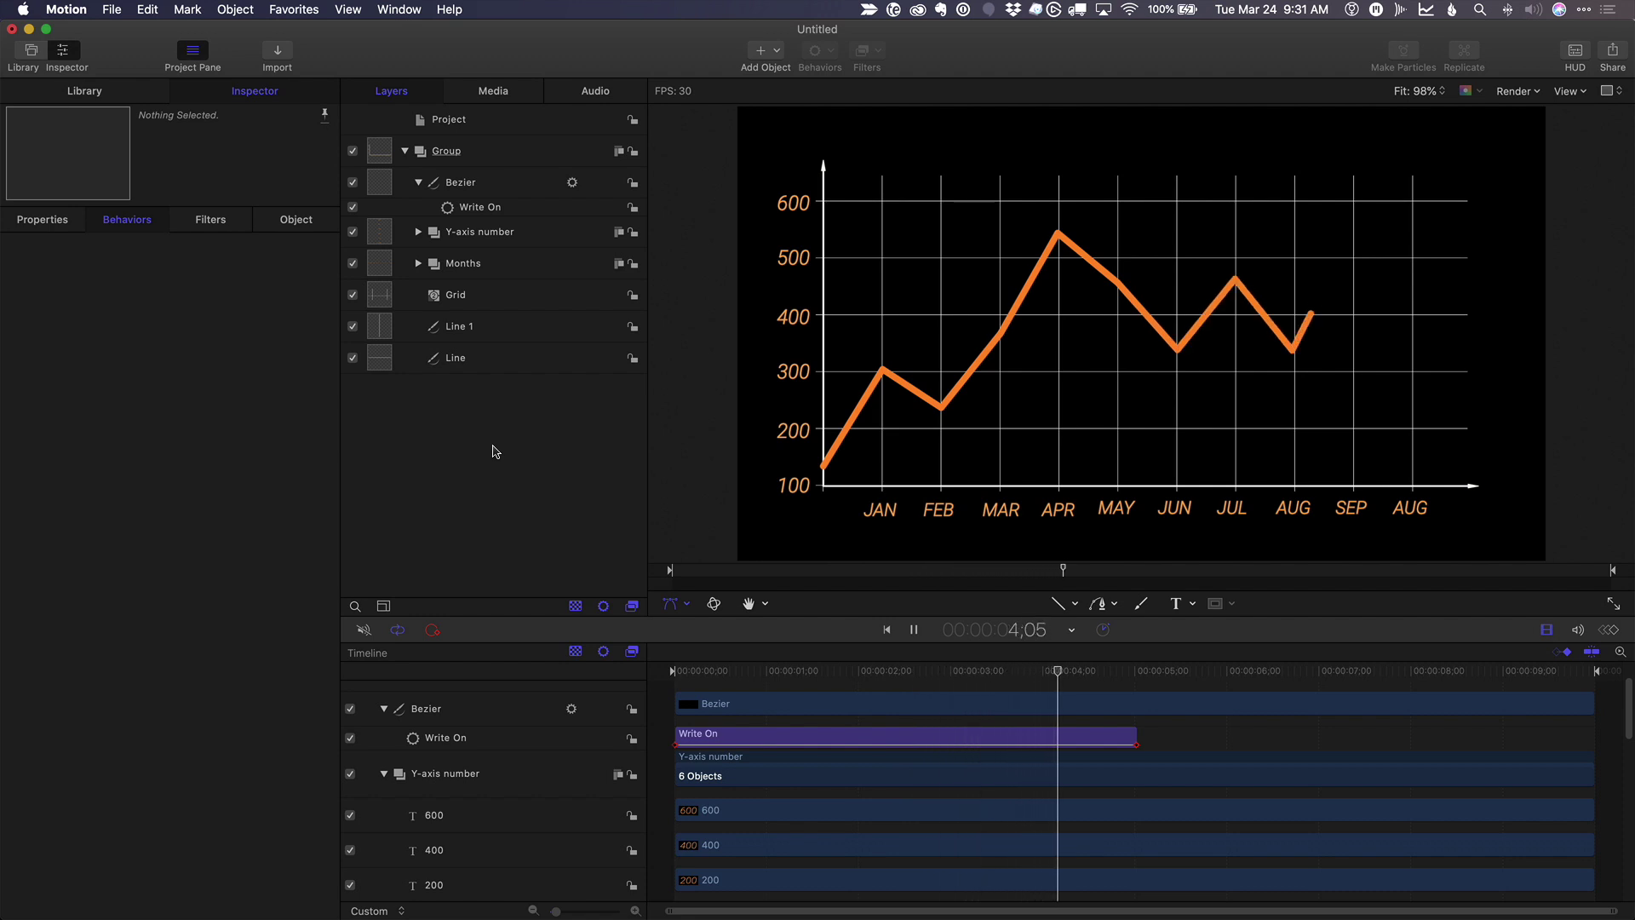
key(space)
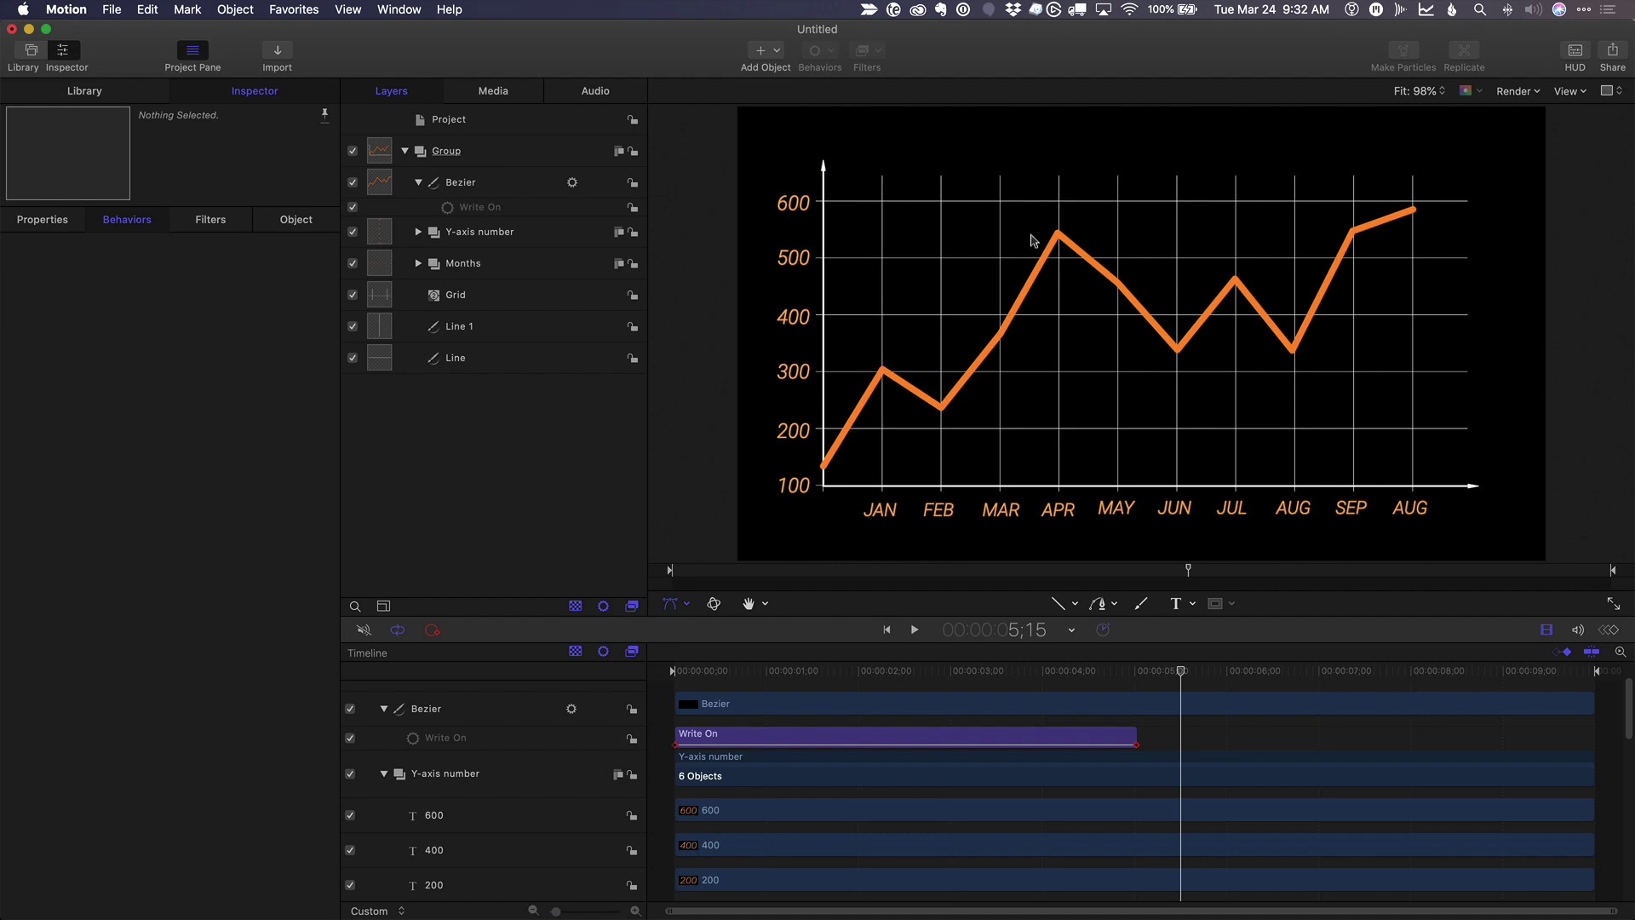
Group the Grid, Line 1 and Line layers and name the group 'Graph'.
click(514, 303)
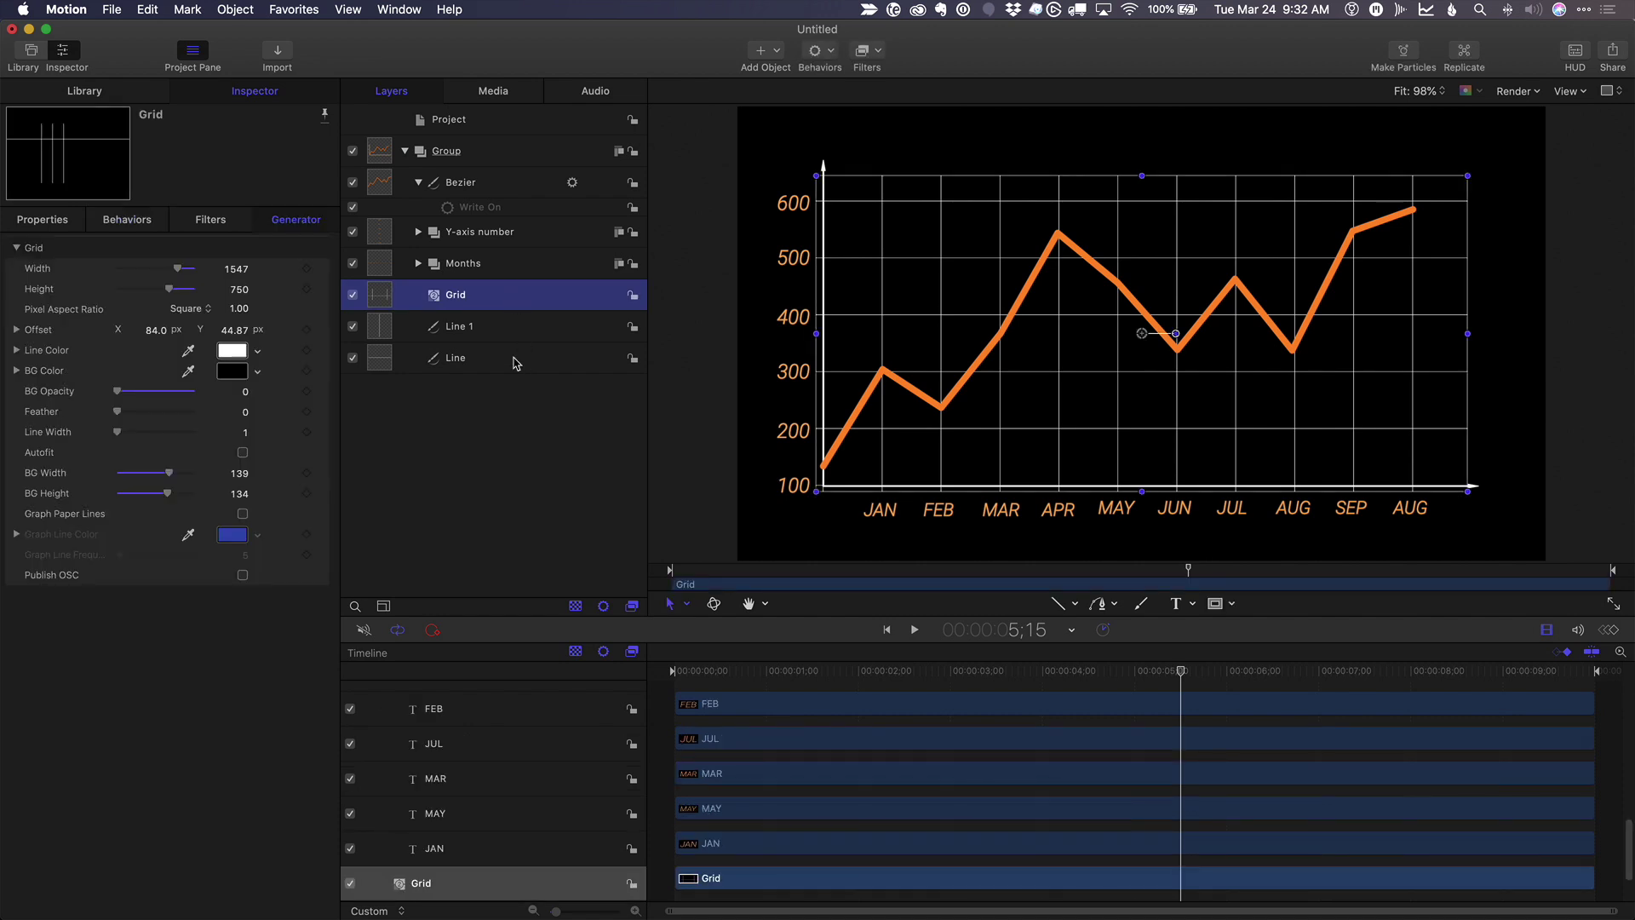
shift+click(515, 359)
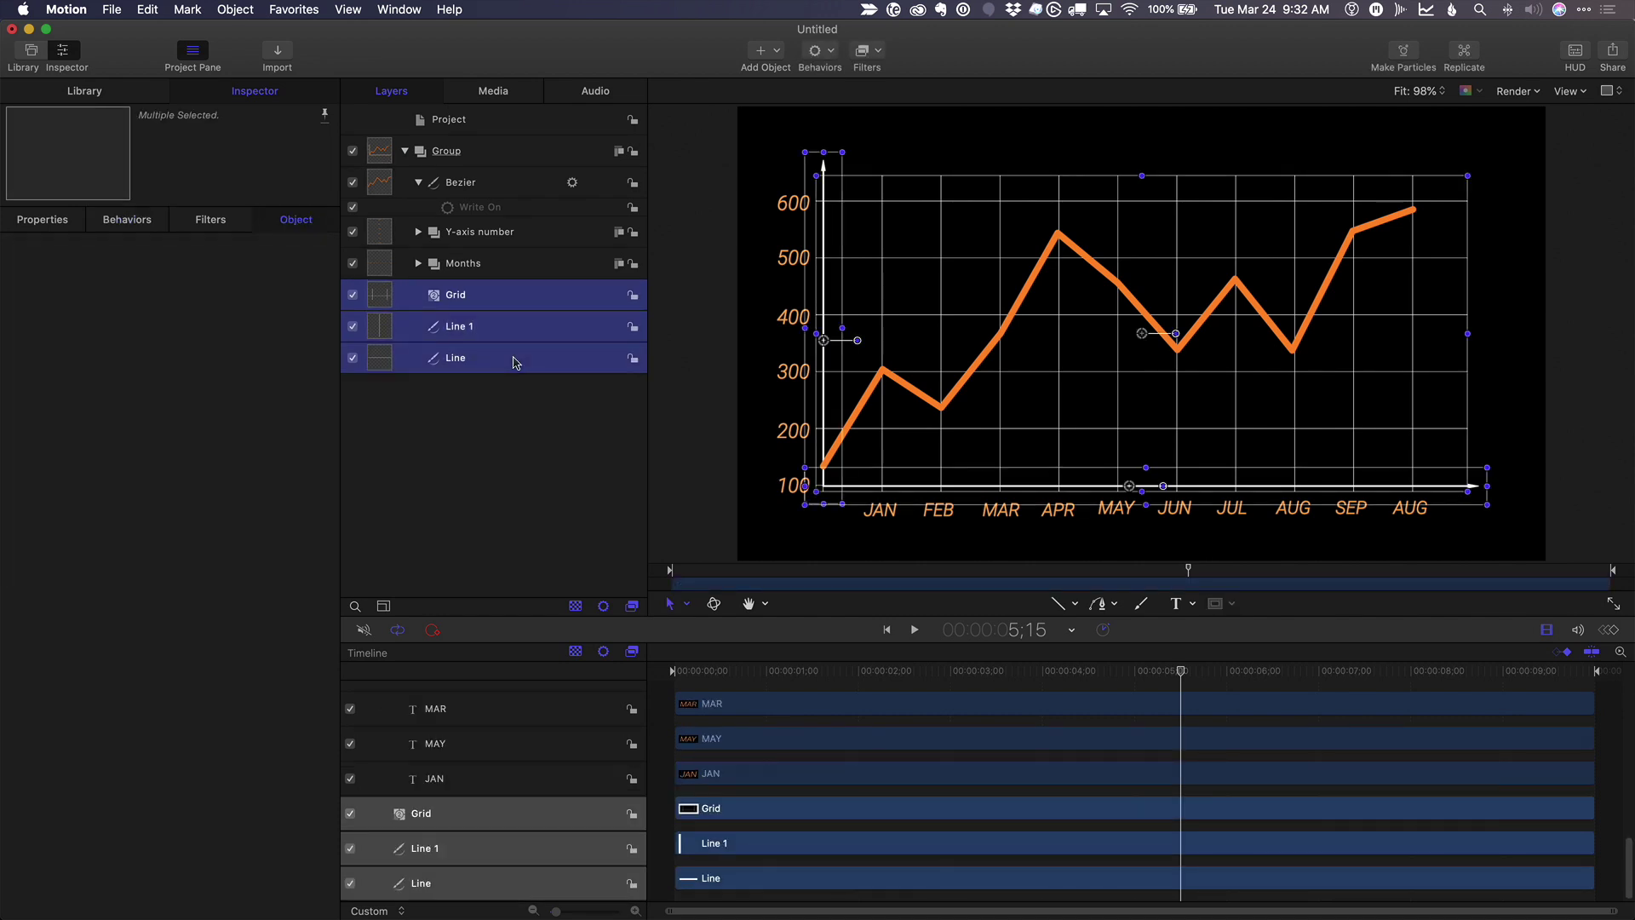
key(super+shift+g)
double_click(460, 295)
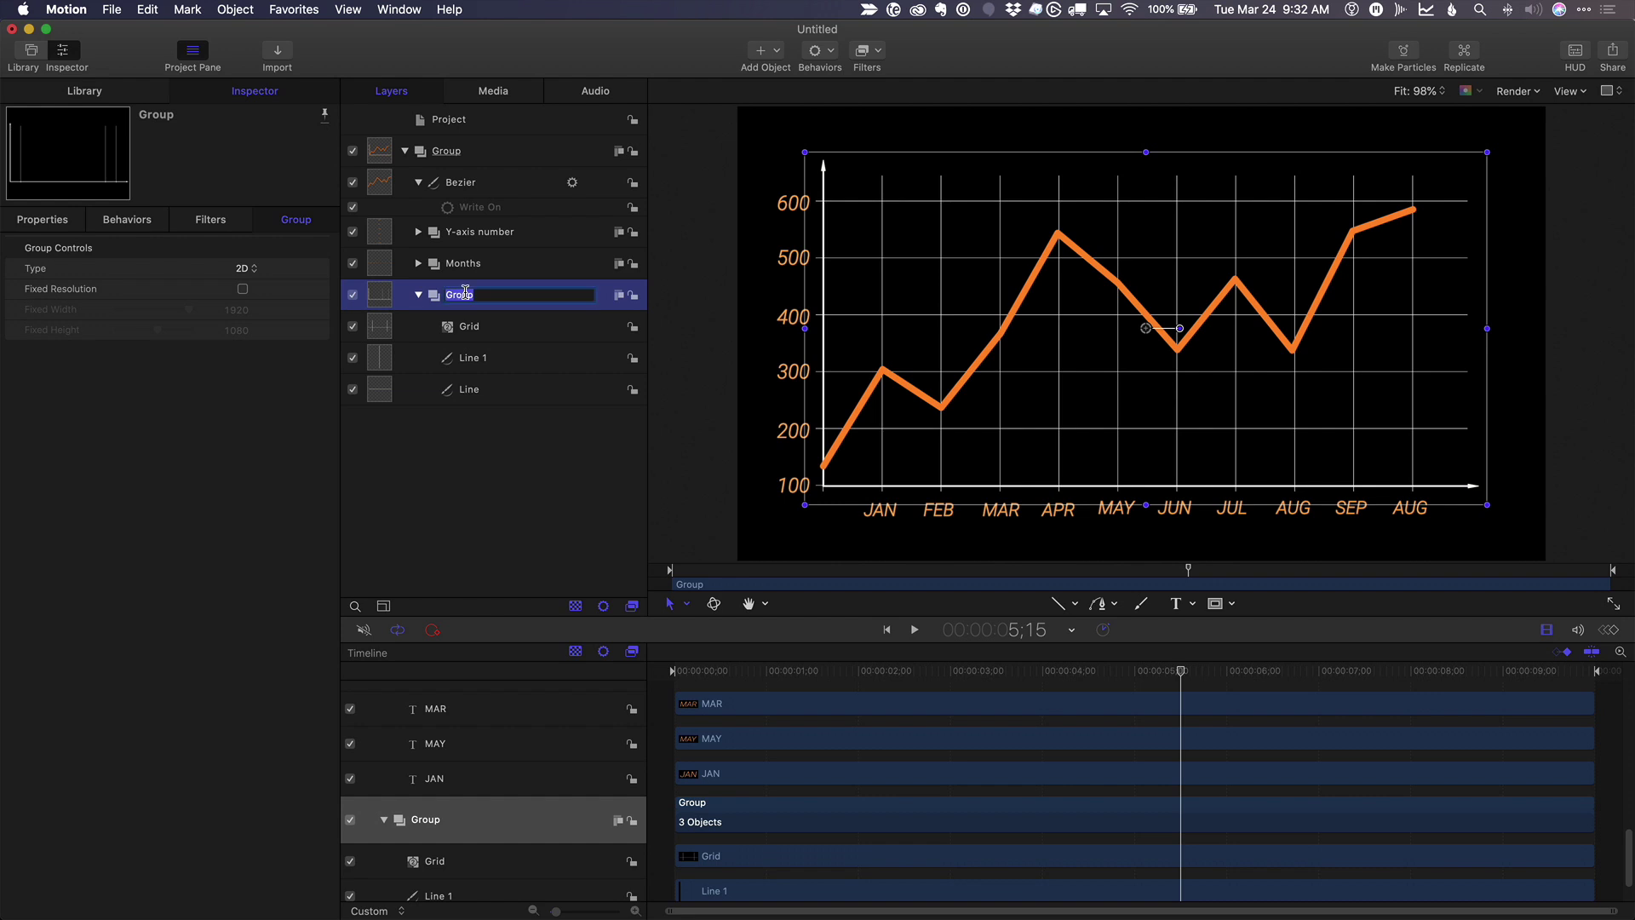
text(Graph)
key(Return)
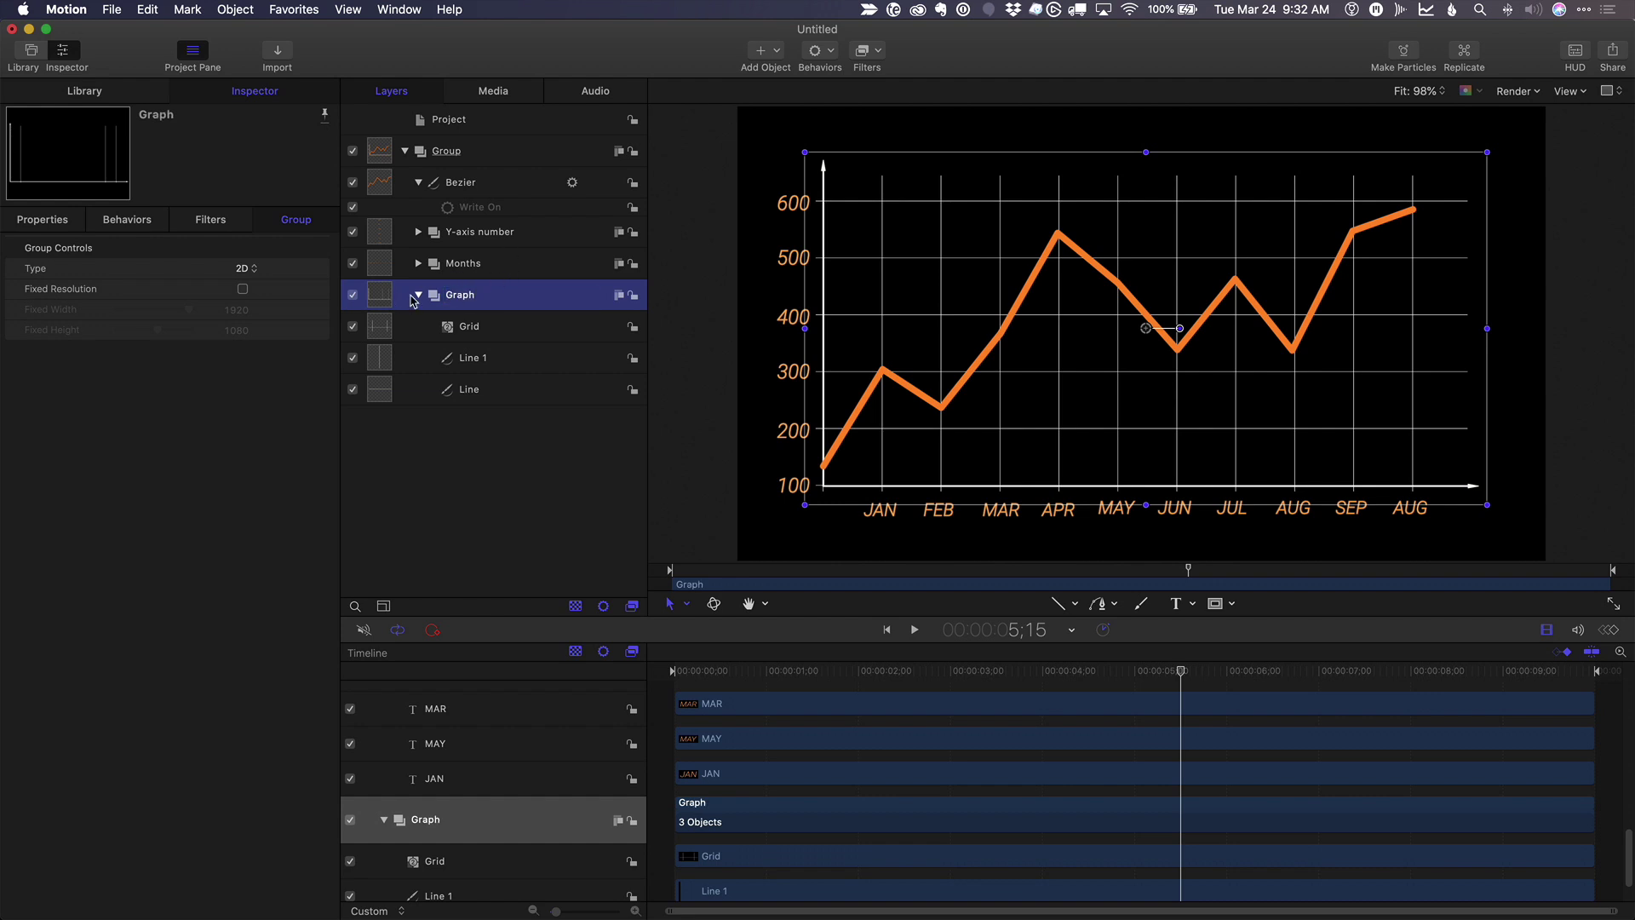
Collapse the Bezier and Graph layers and select the Y-axis number group.
click(419, 182)
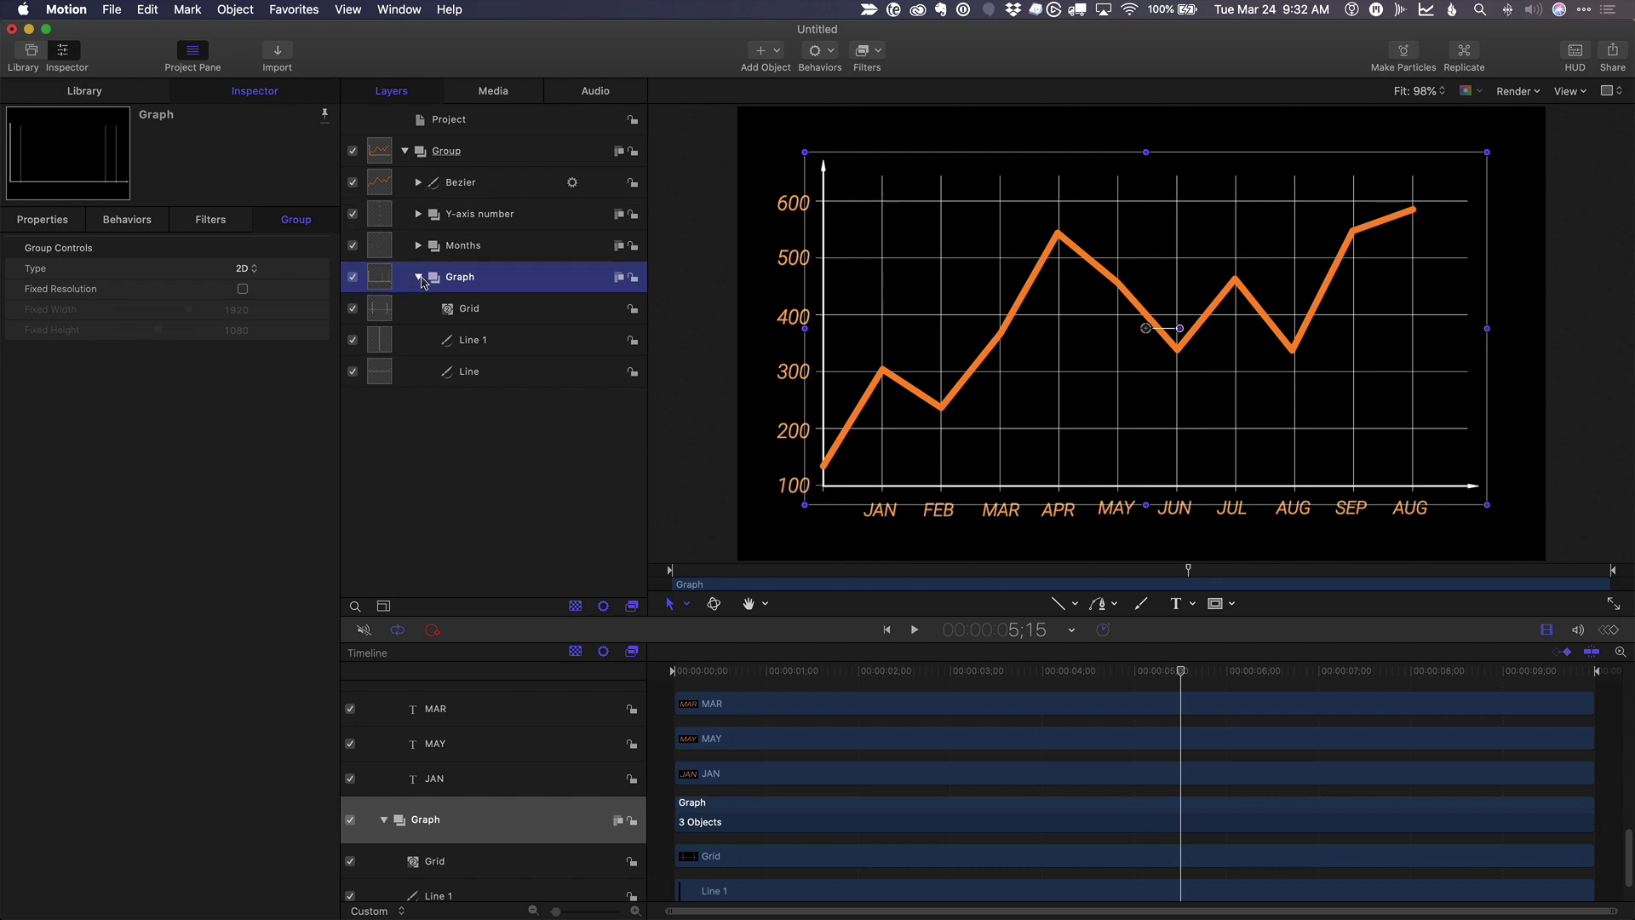
click(420, 278)
click(469, 221)
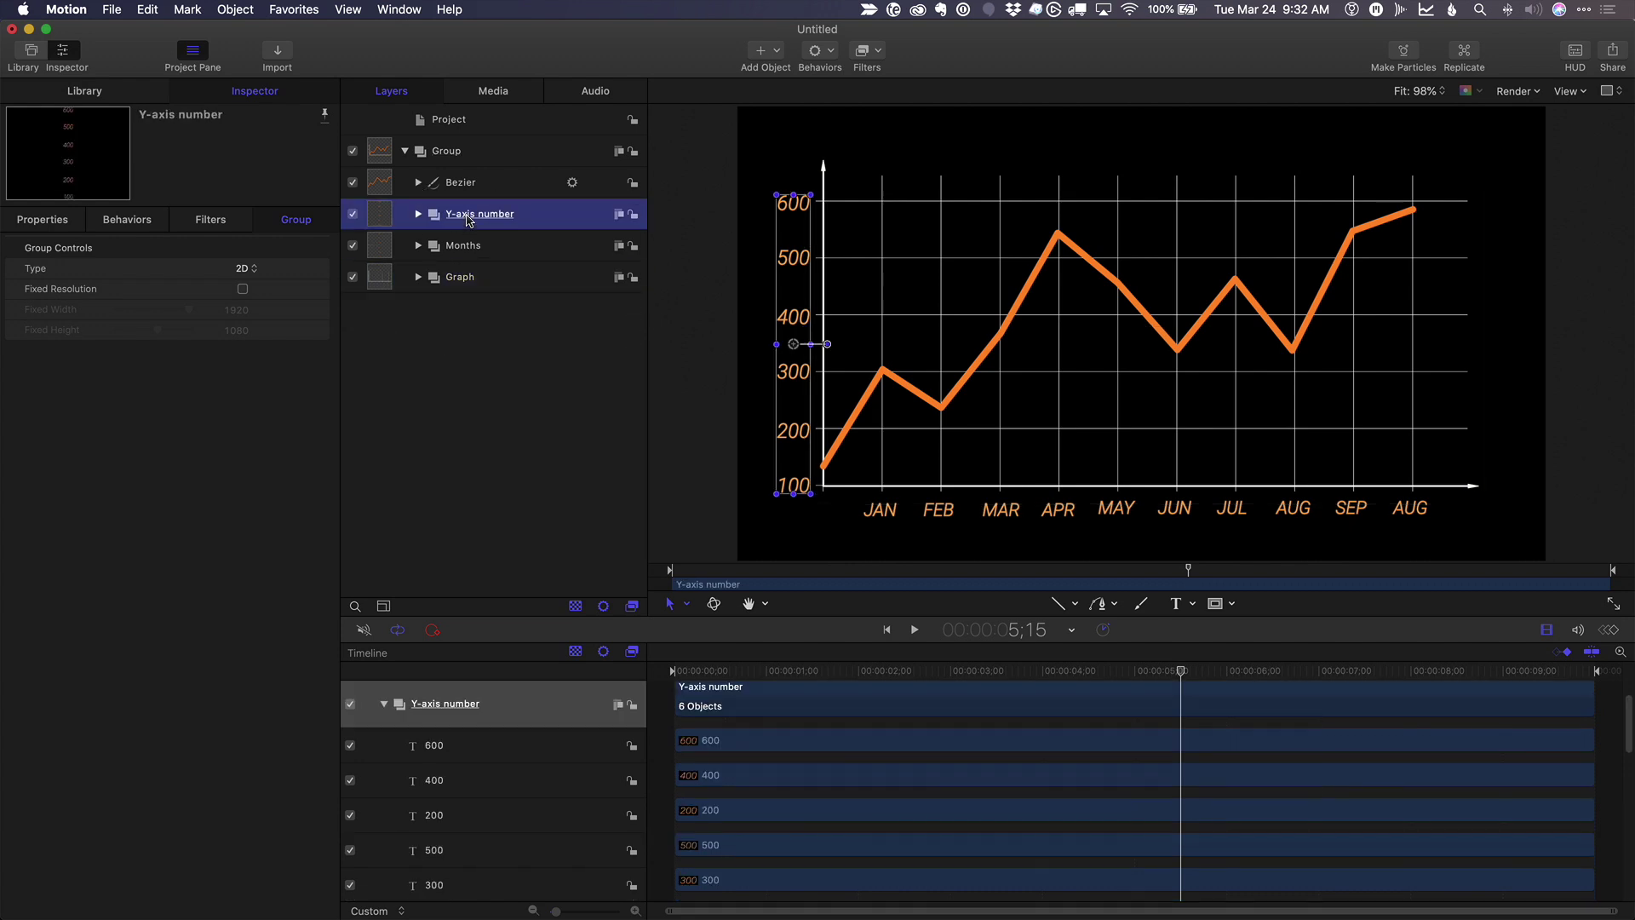
Create an empty group named 'Data points on graph' and move past the line drawing.
key(super+shift+n)
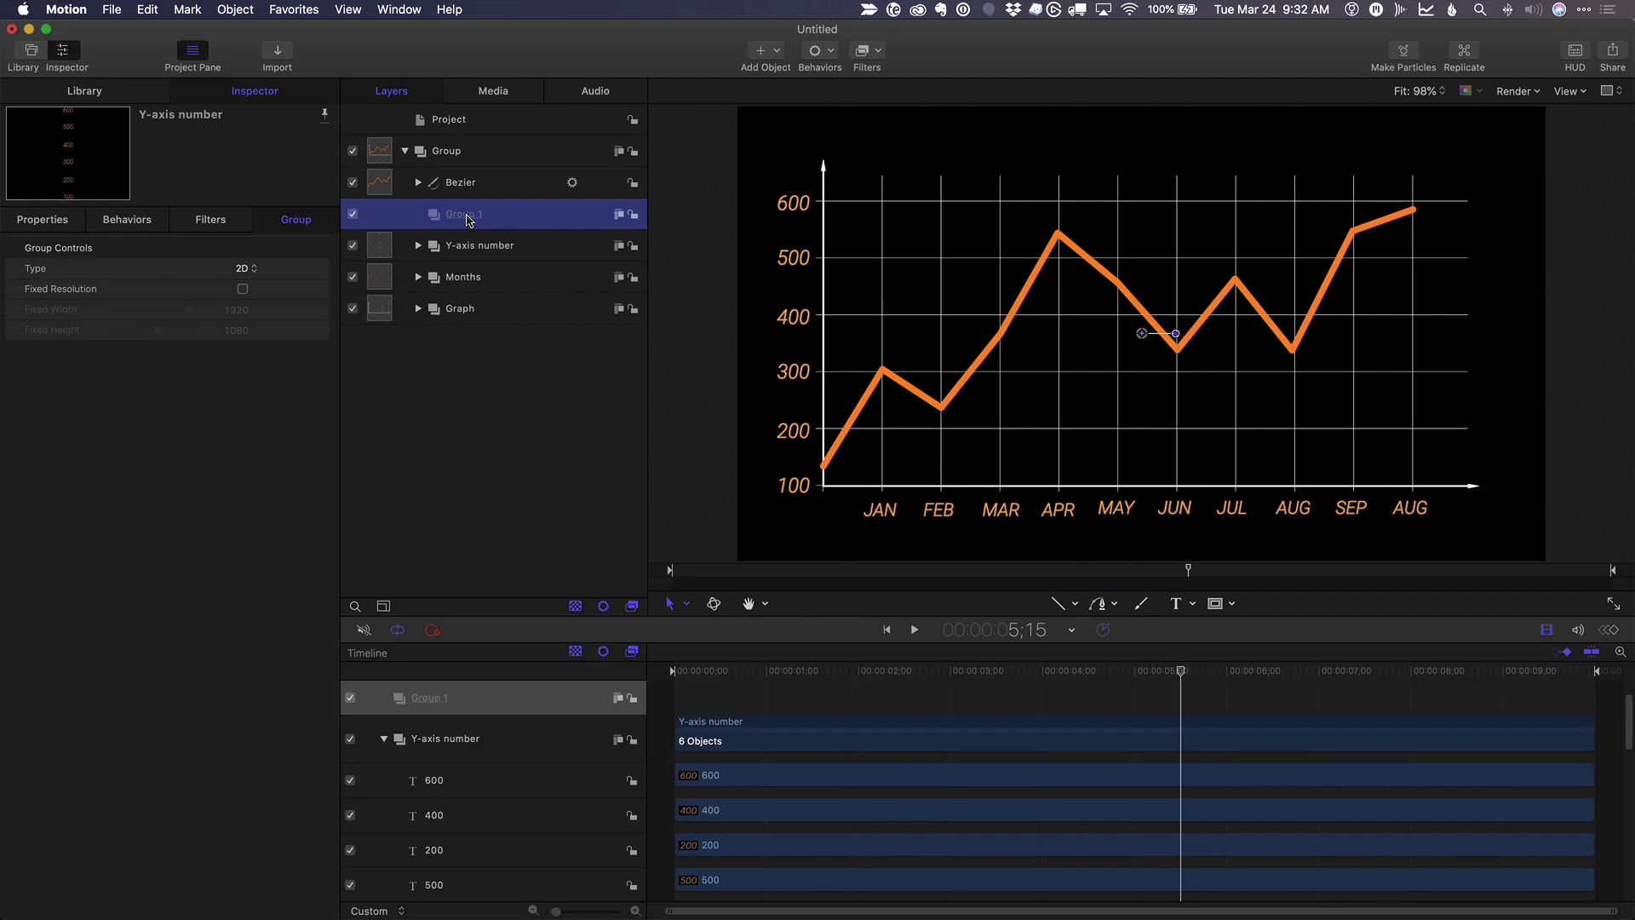
double_click(467, 215)
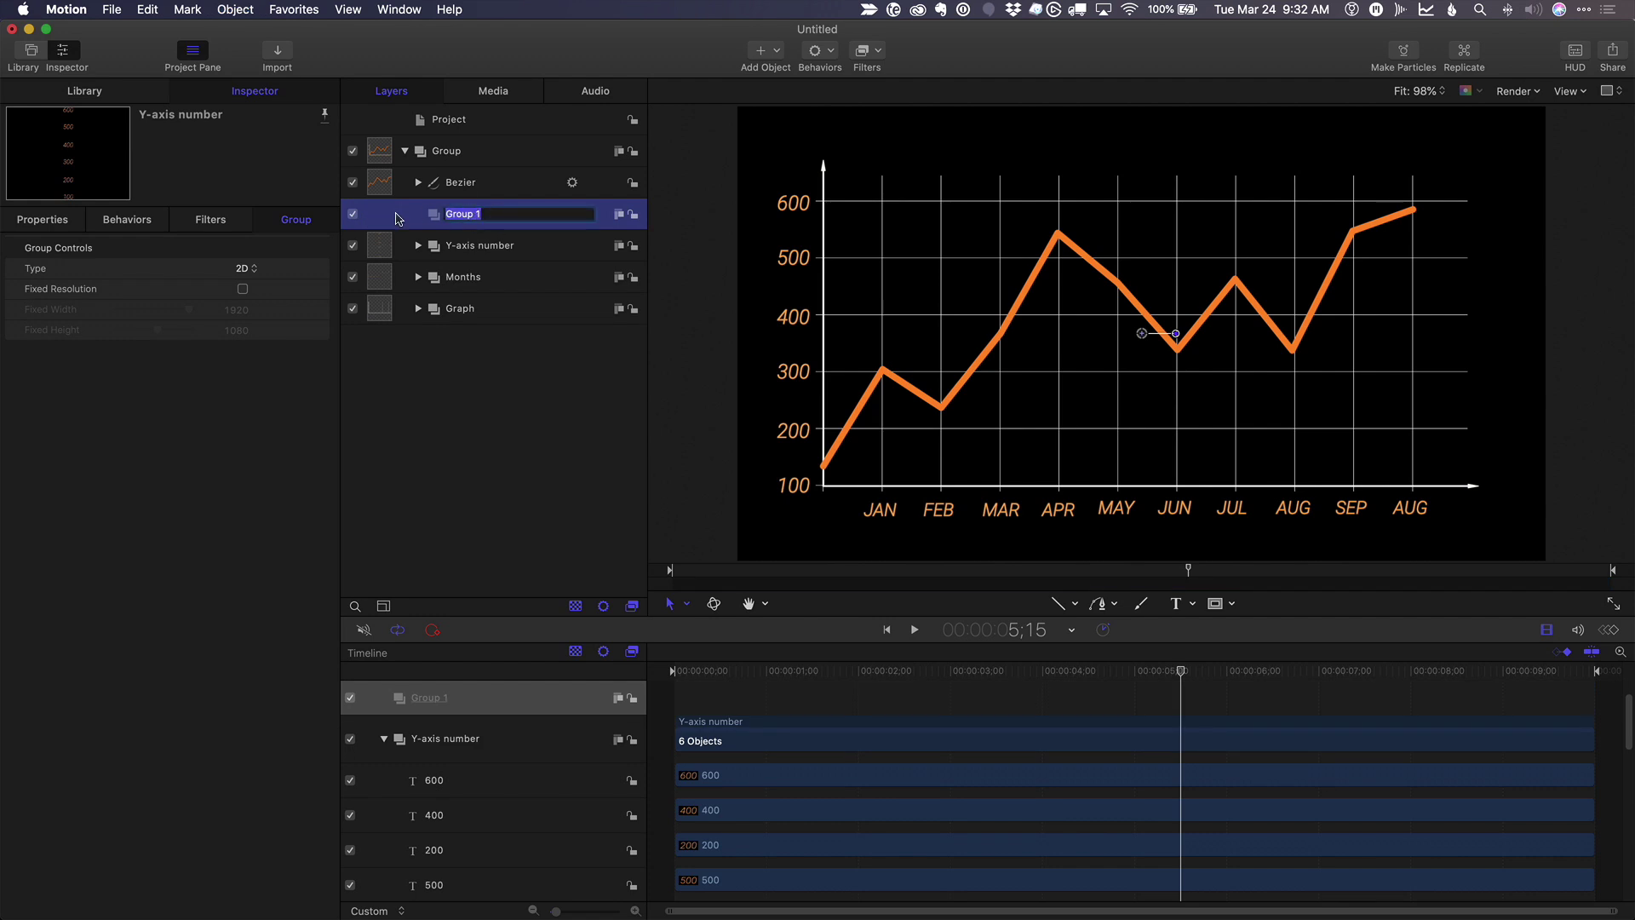
text(Data points on graph)
key(Return)
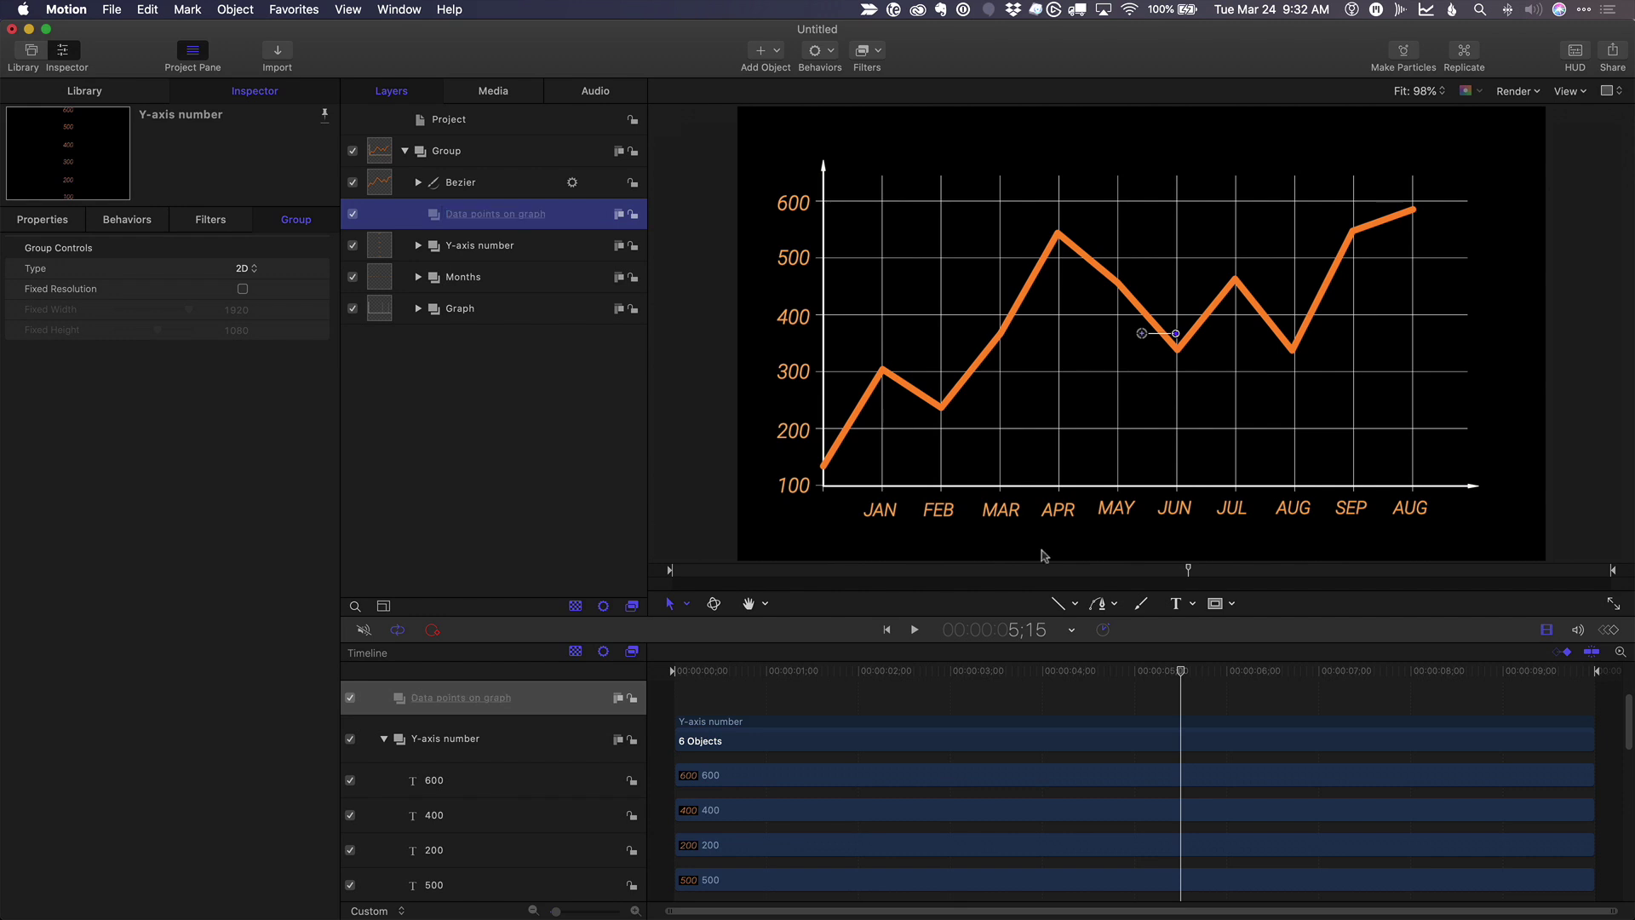
mouse_move(1181, 671)
mouse_down()
mouse_move(844, 671)
mouse_move(1223, 672)
mouse_move(1244, 694)
mouse_up()
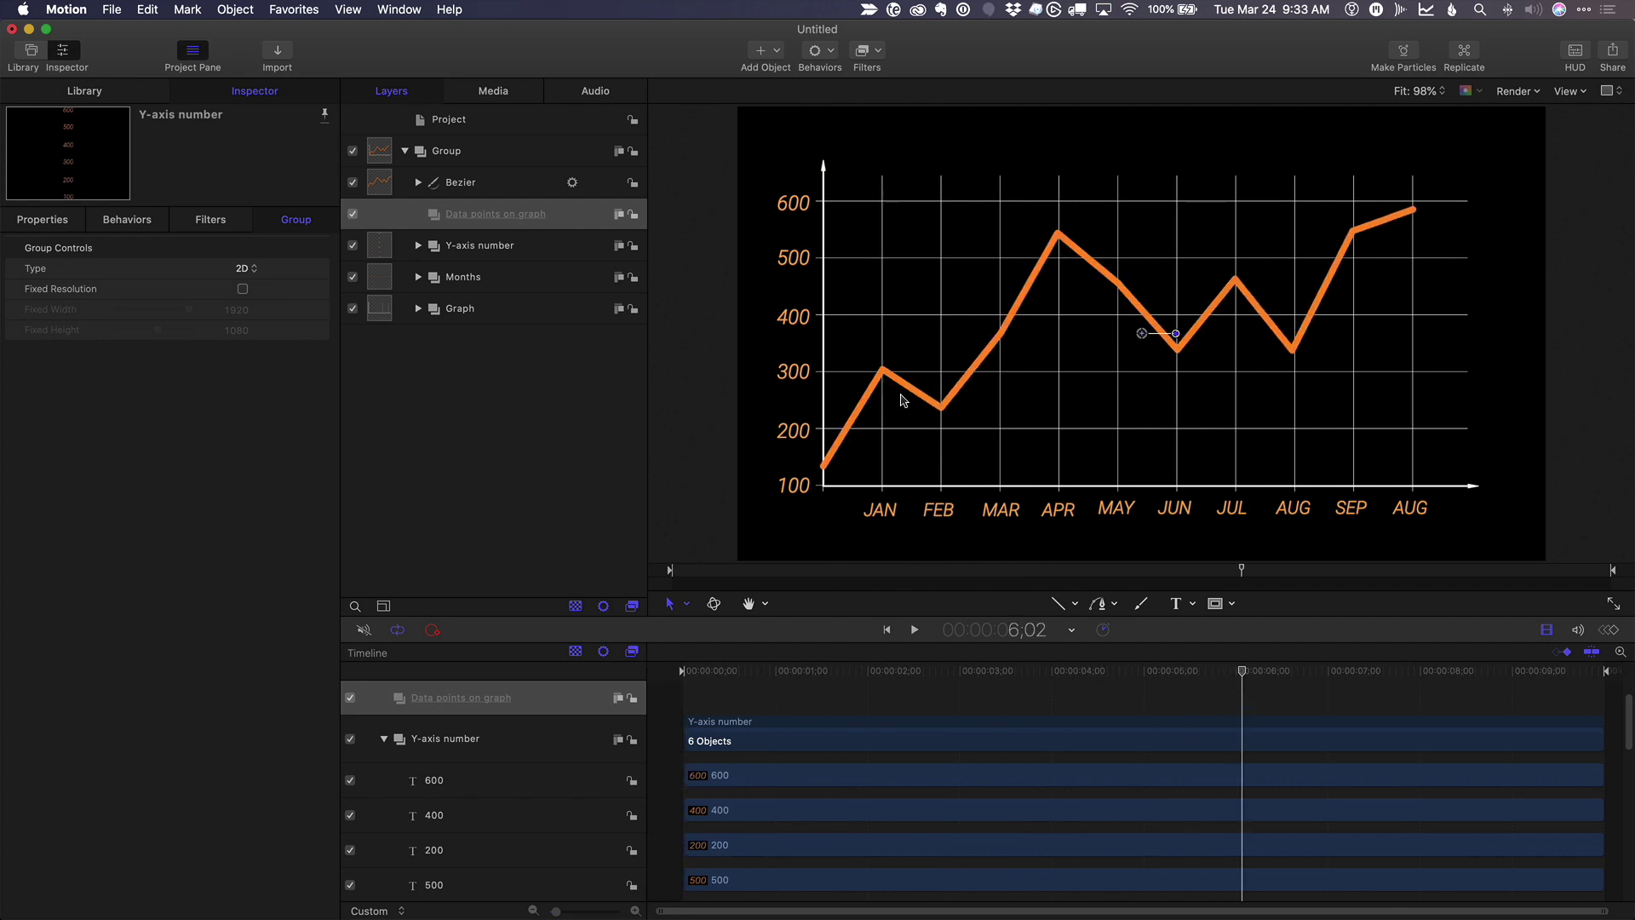
Add a '300' text label above the JAN point and copy it to FEB.
key(t)
click(867, 351)
text(3)
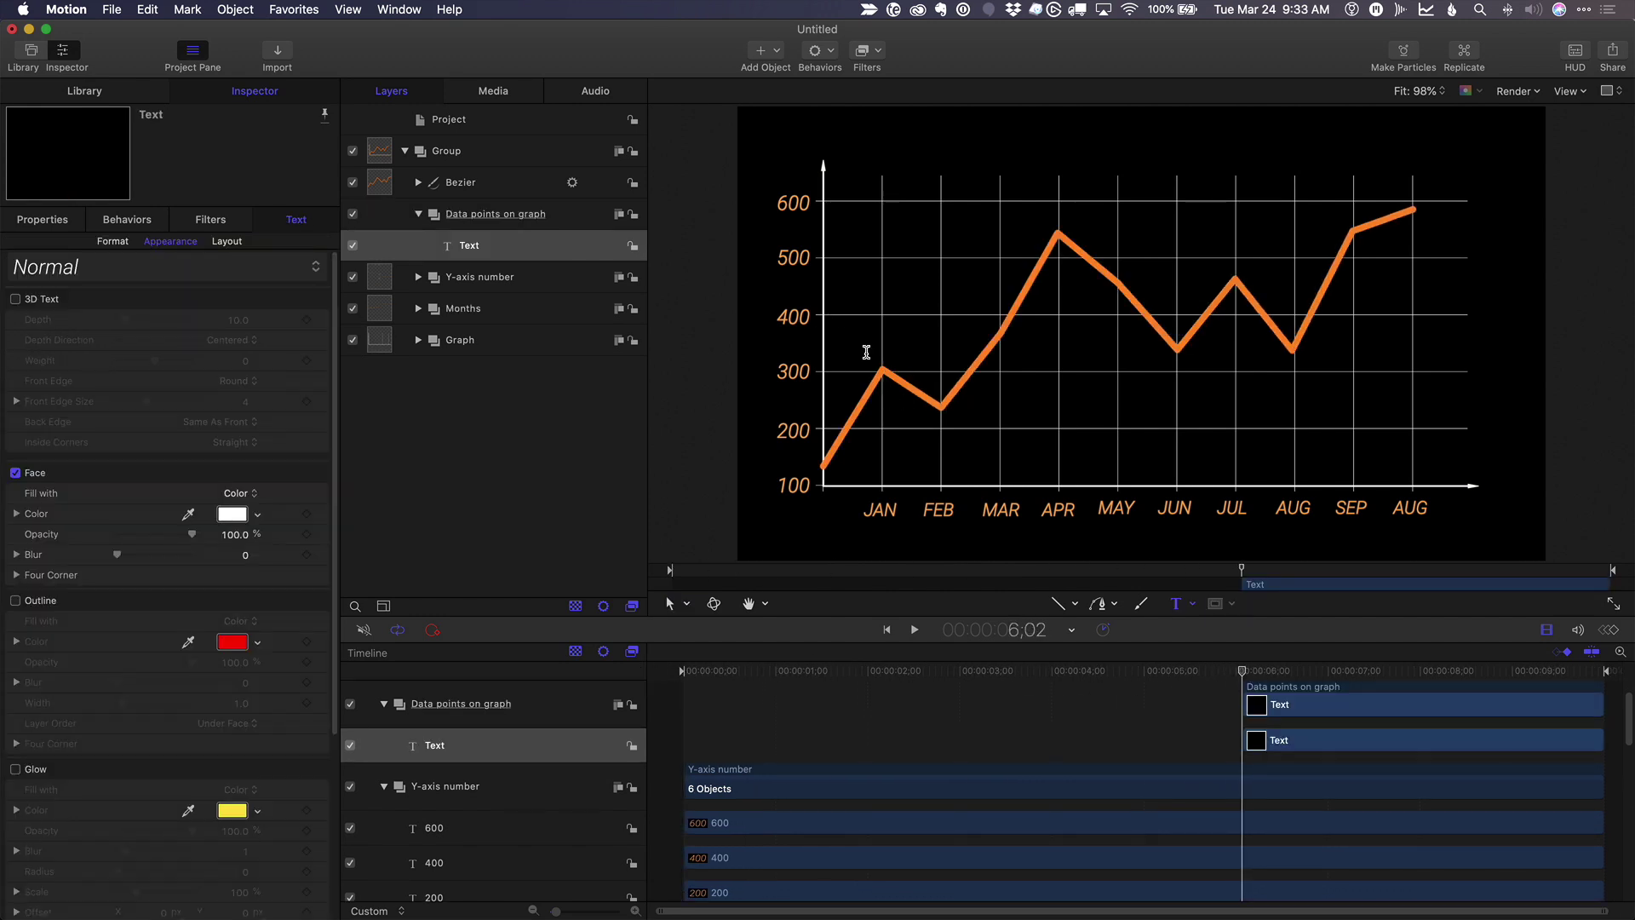
text(00)
key(Escape)
drag(882, 345, 1180, 367)
Place copied labels on the remaining points as 245, 370, 545, 462, 338, 462, 341, 547 and 590.
double_click(940, 424)
text(245)
double_click(1024, 339)
text(370545462338462)
double_click(1294, 368)
drag(1236, 260, 1431, 189)
text(341)
double_click(1352, 215)
text(547)
double_click(1432, 189)
text(590)
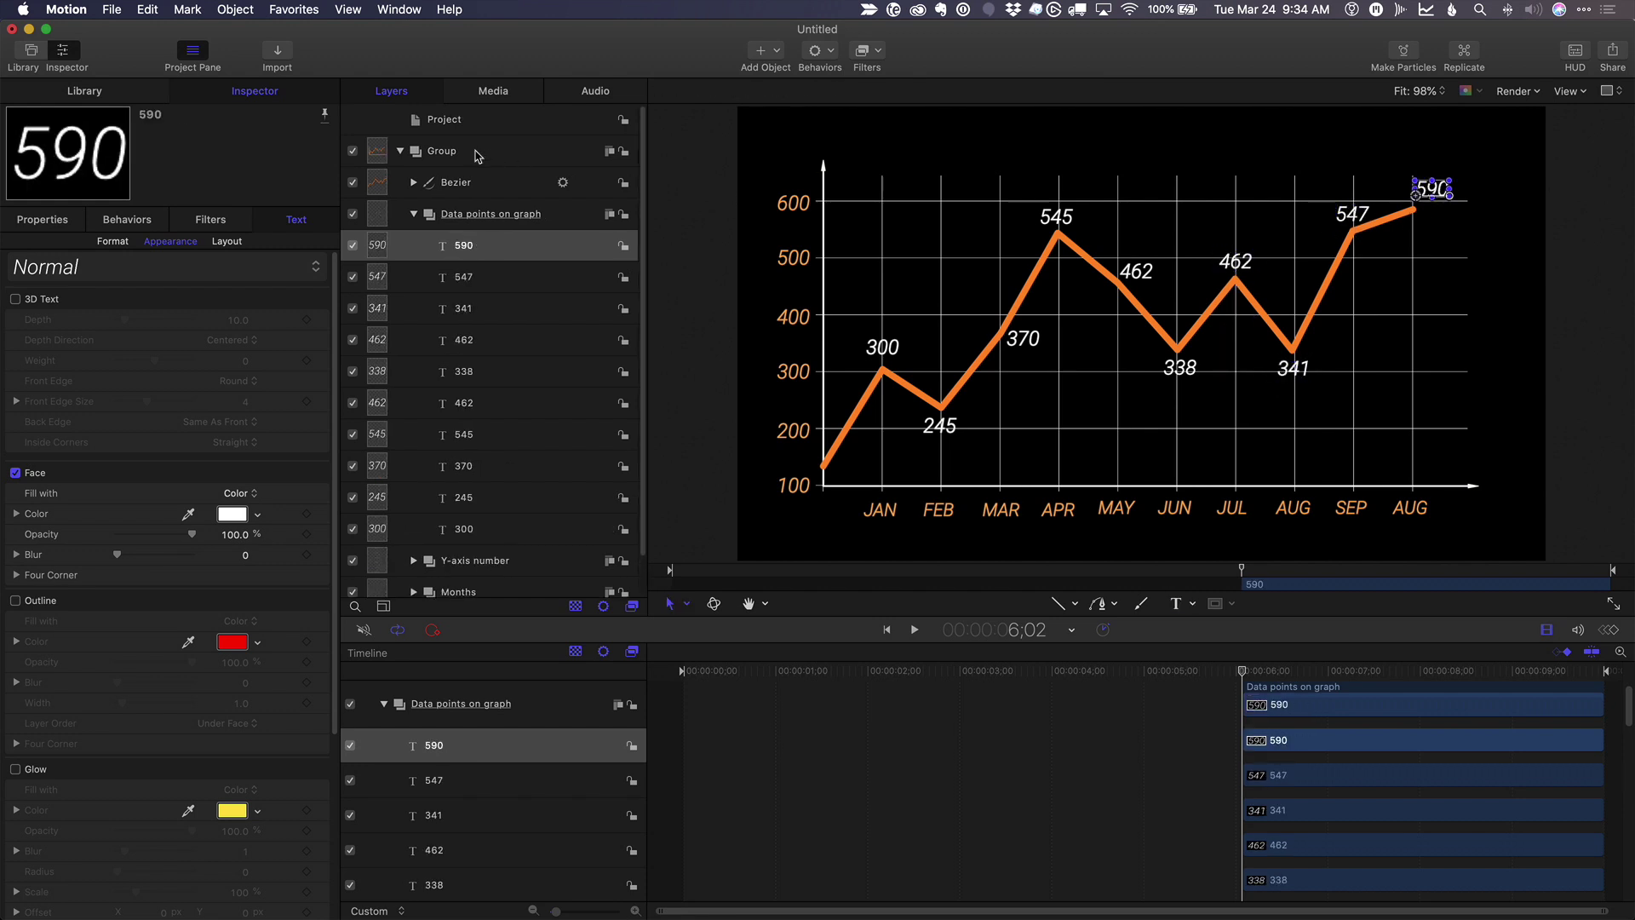
key(Escape)
click(491, 191)
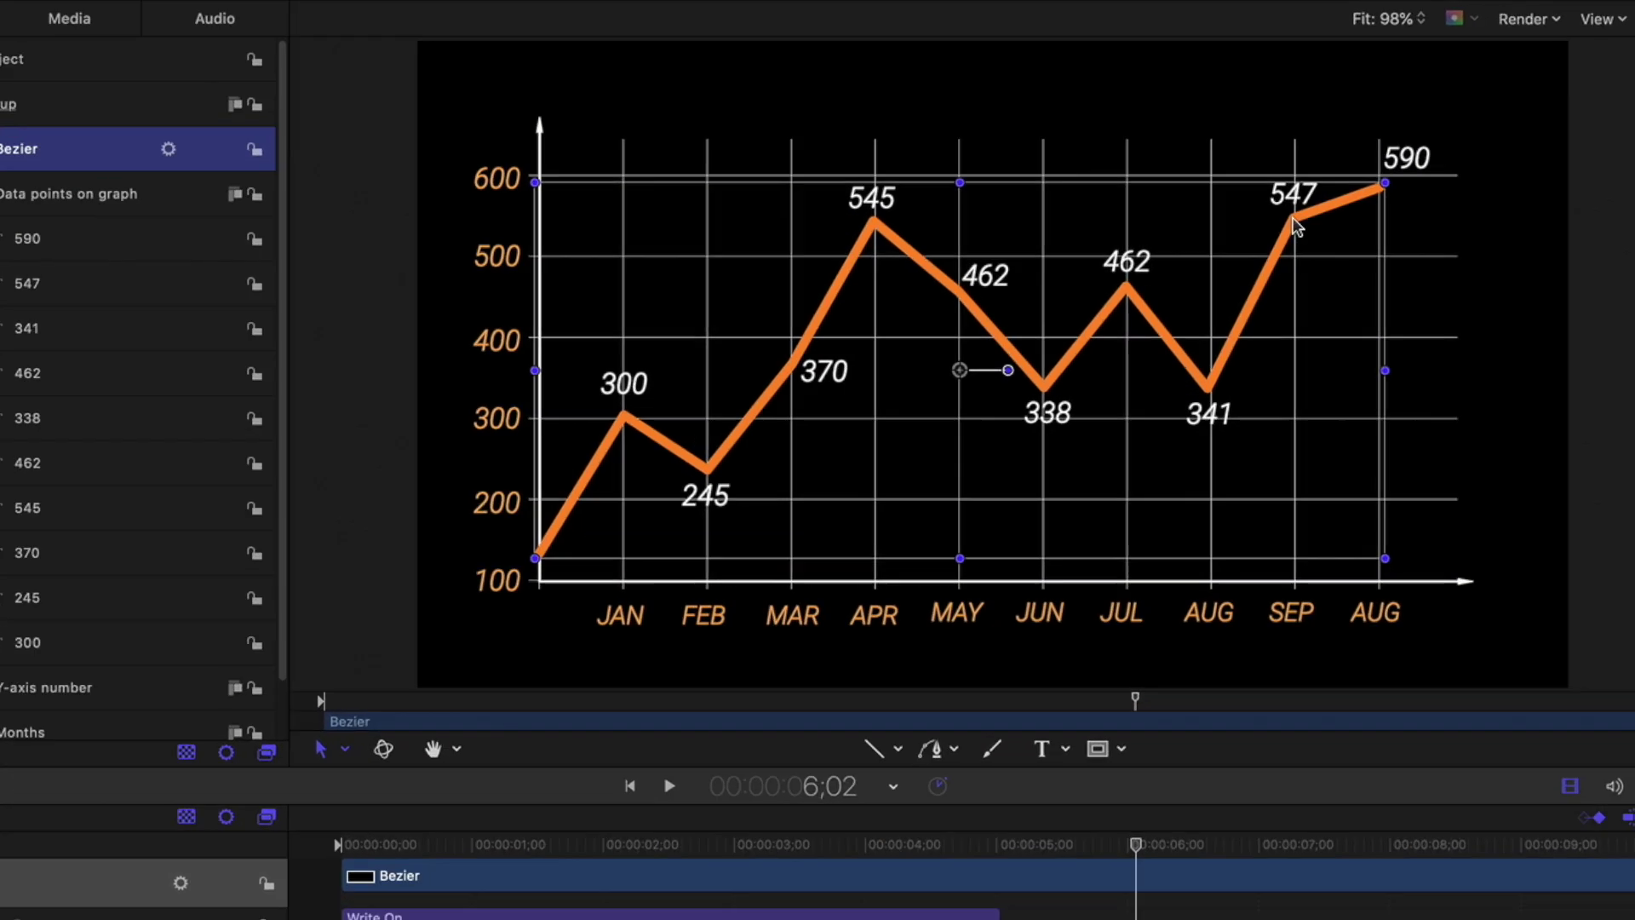
right_click(1294, 224)
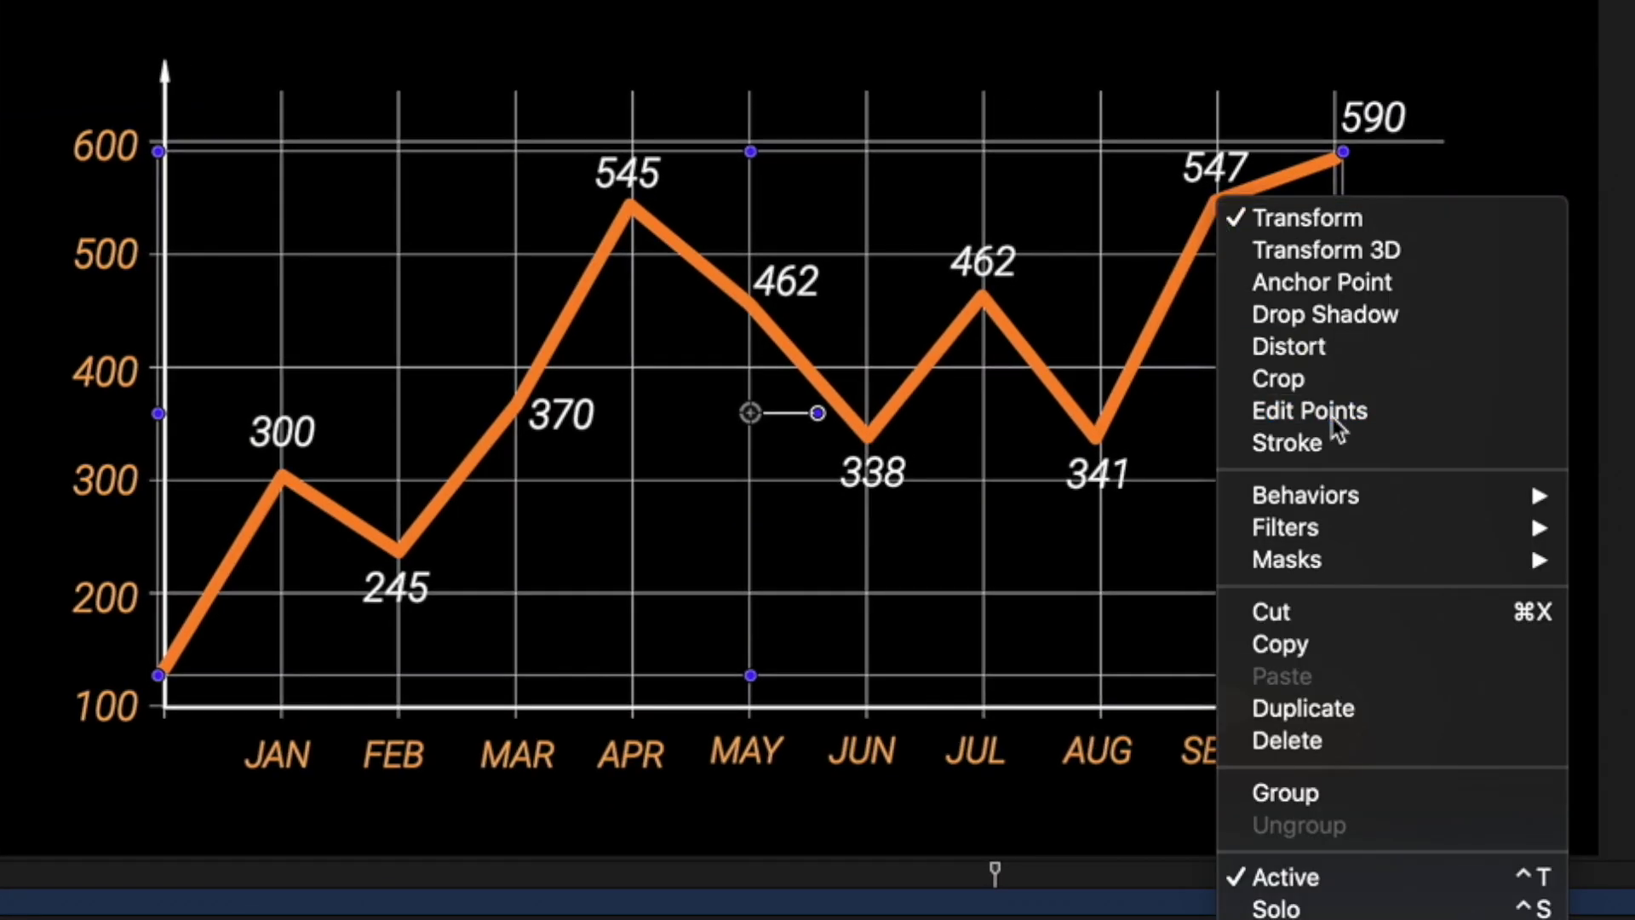
click(1376, 385)
mouse_move(1215, 202)
mouse_down()
mouse_move(1213, 237)
mouse_move(1220, 203)
mouse_up()
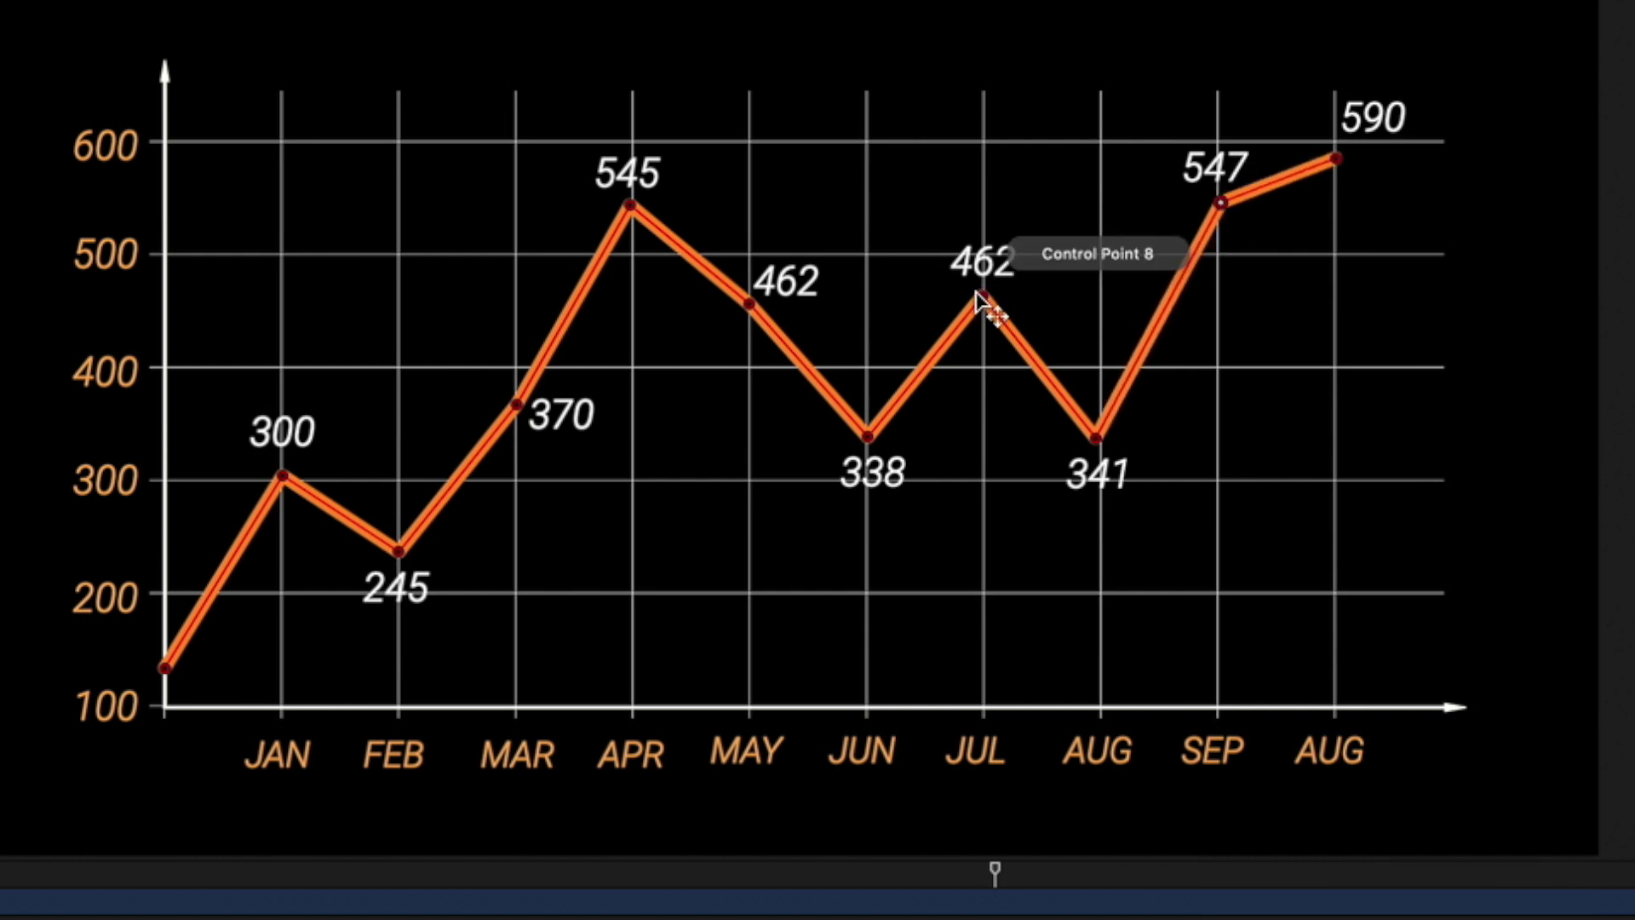
mouse_move(984, 294)
mouse_down()
mouse_move(982, 332)
mouse_move(985, 296)
mouse_up()
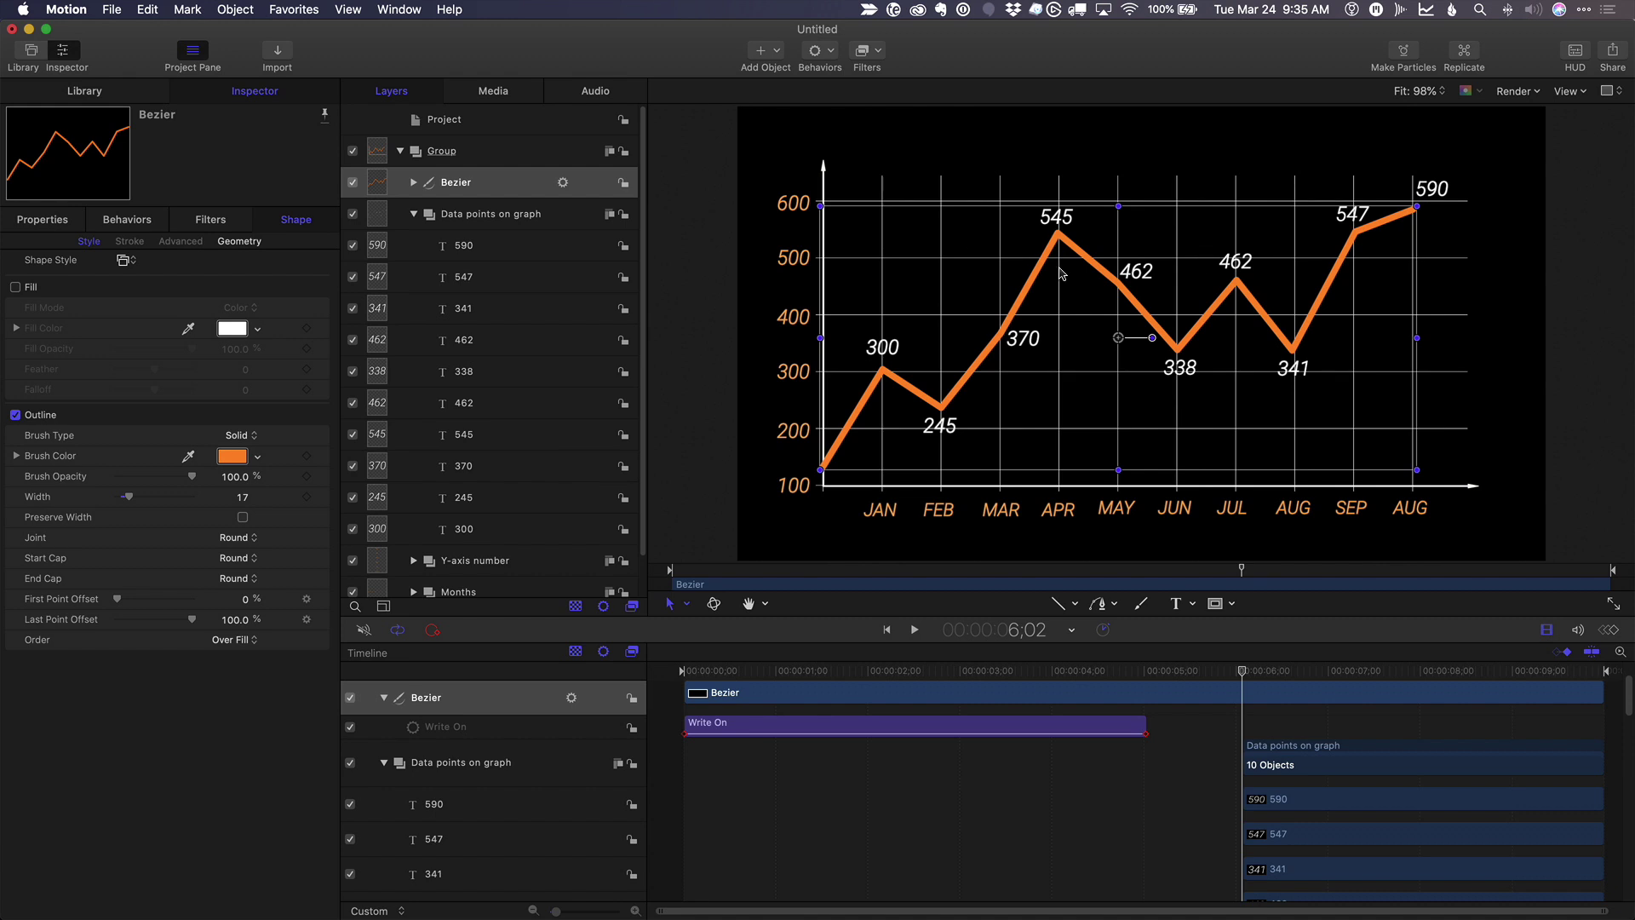
Time the 300 and 245 labels to appear as the line reaches JAN and FEB.
drag(1155, 673, 632, 649)
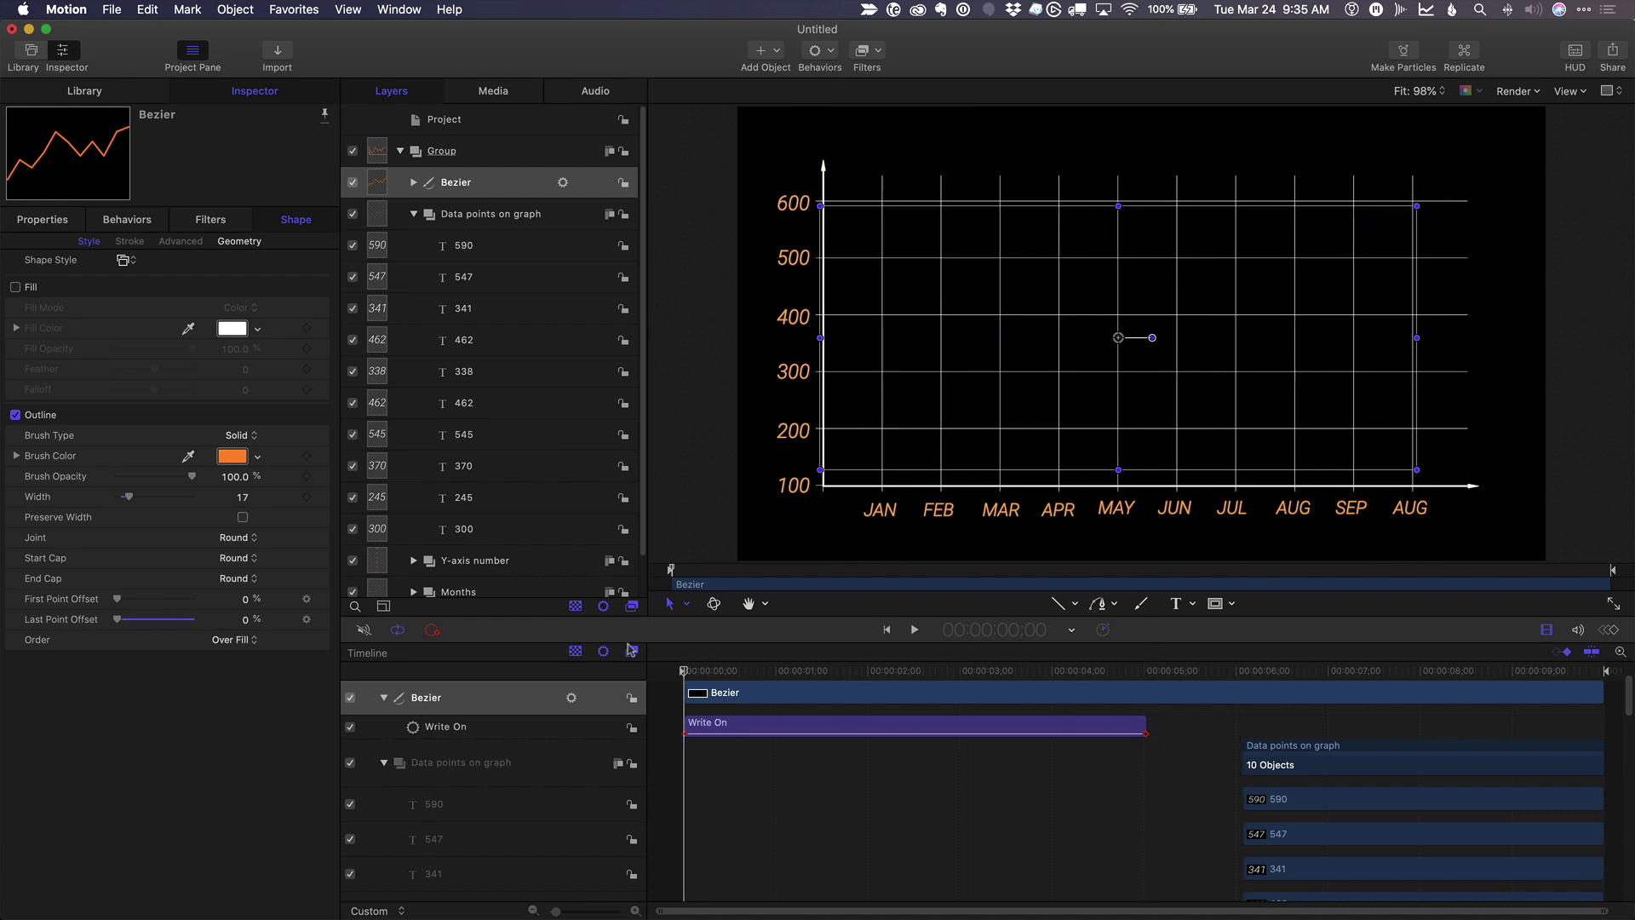
scroll(889, 811, down, 3)
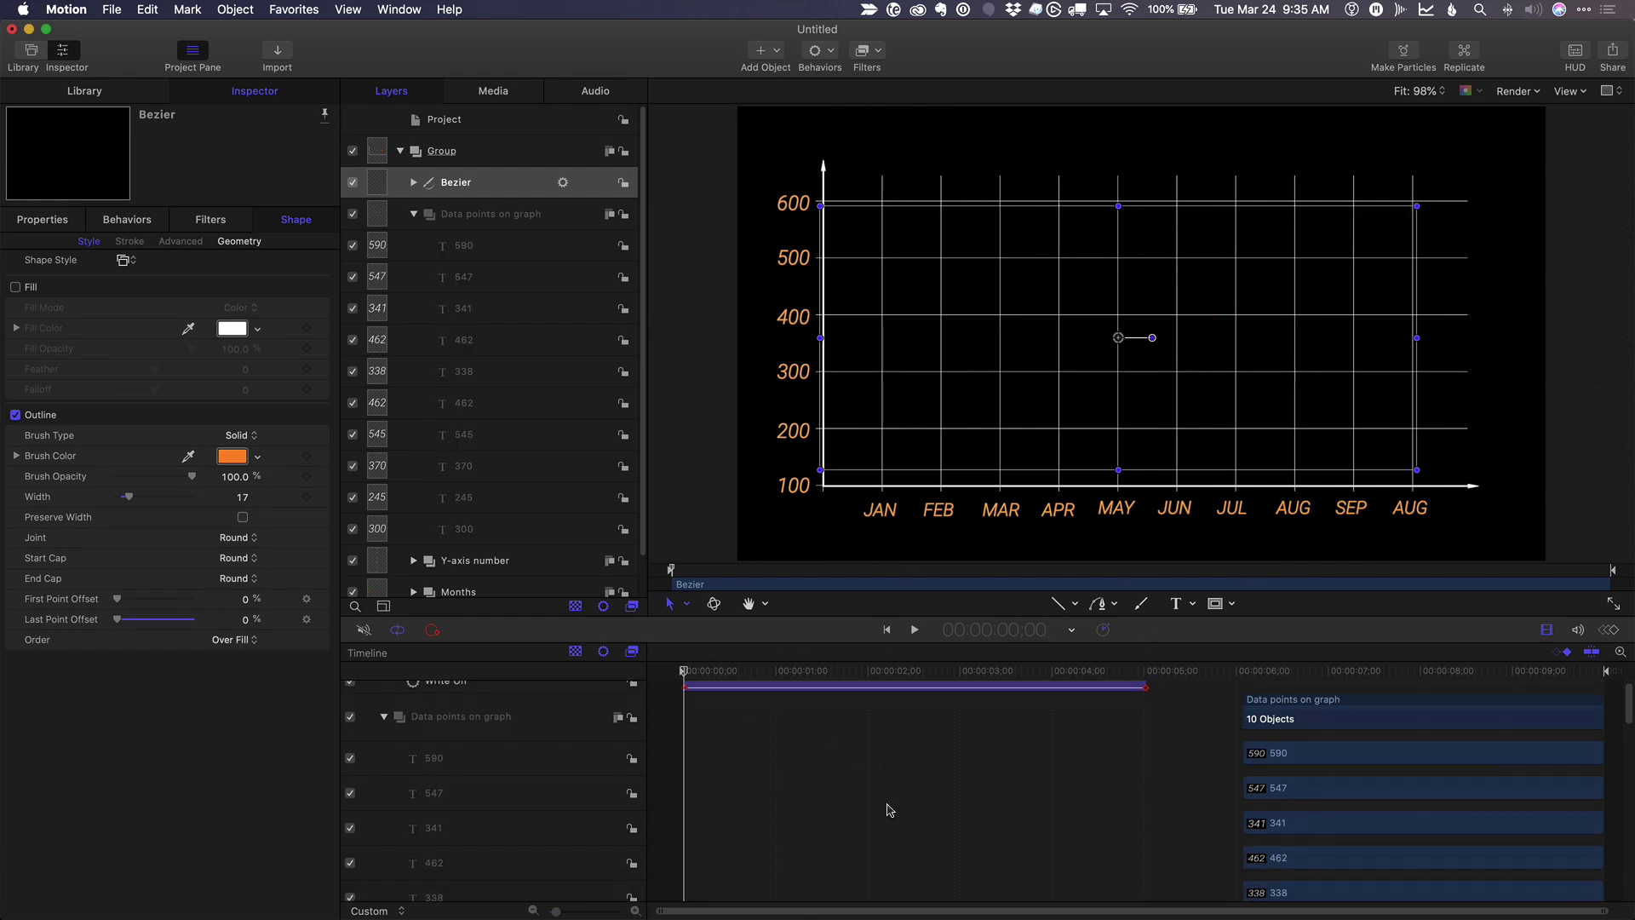
scroll(888, 810, up, 2)
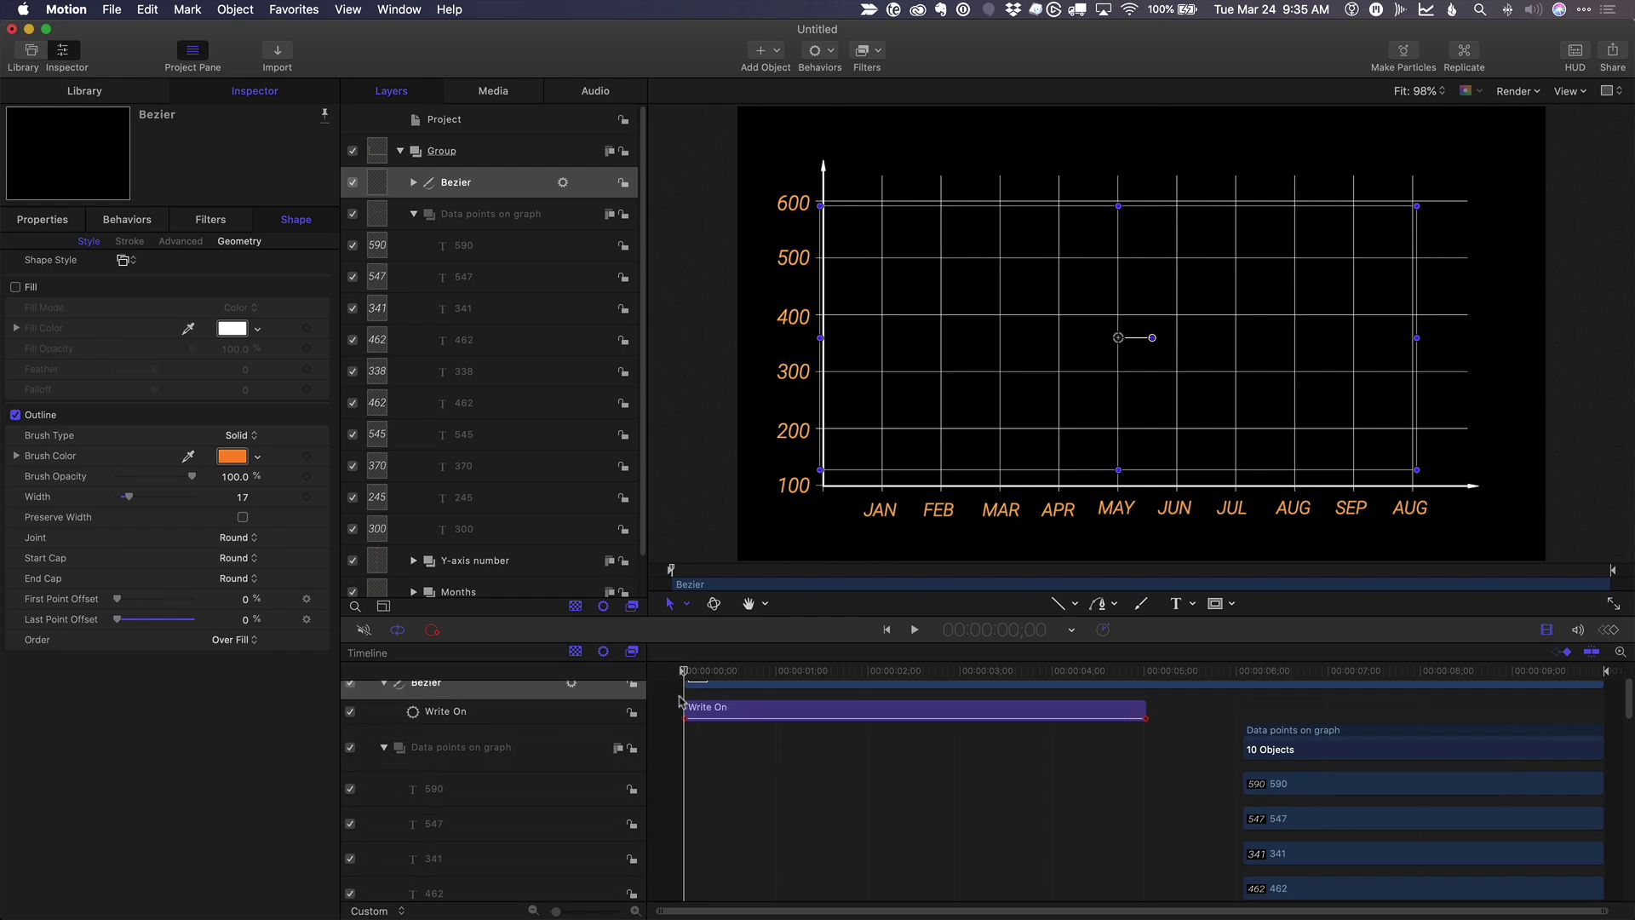
drag(694, 673, 736, 673)
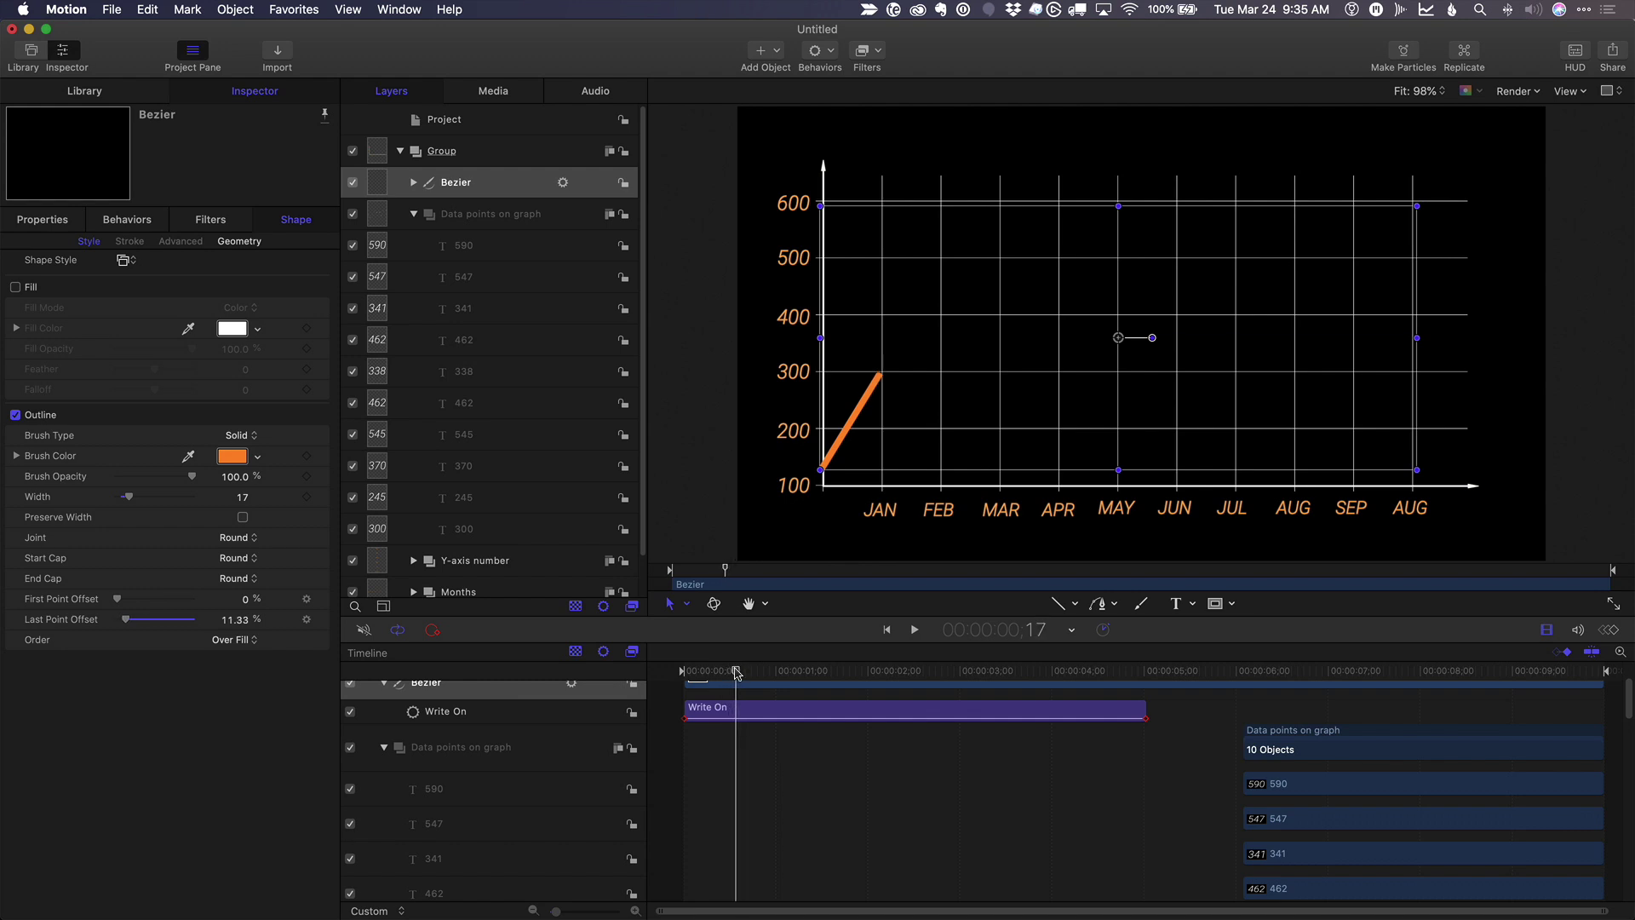
scroll(587, 777, down, 15)
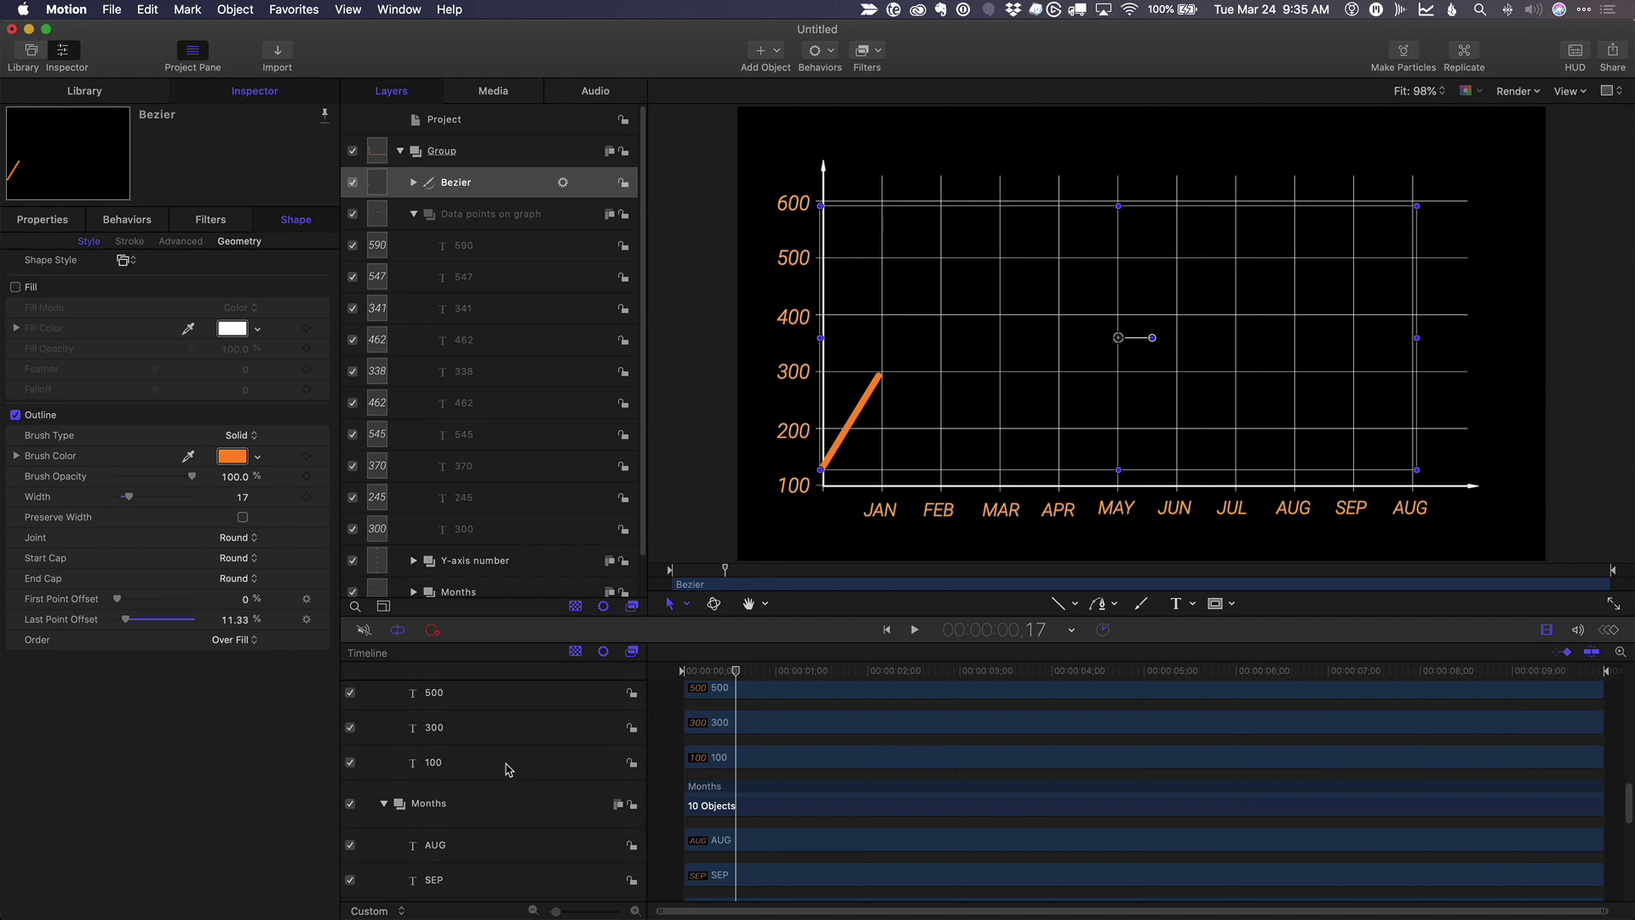
scroll(508, 769, up, 10)
click(500, 743)
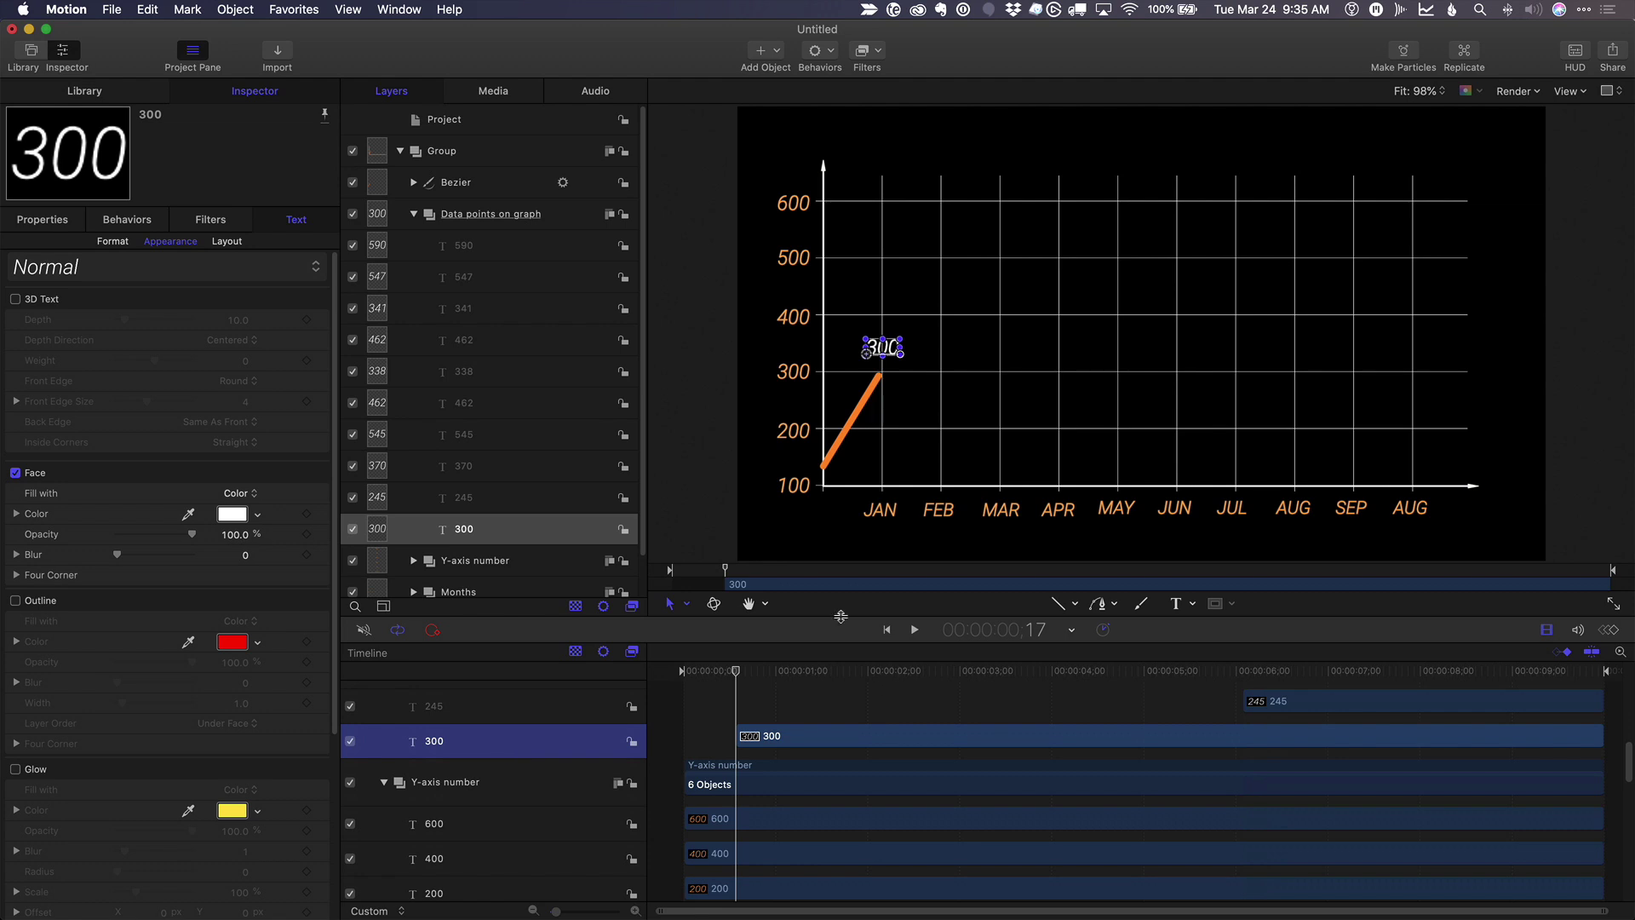
drag(733, 576, 764, 576)
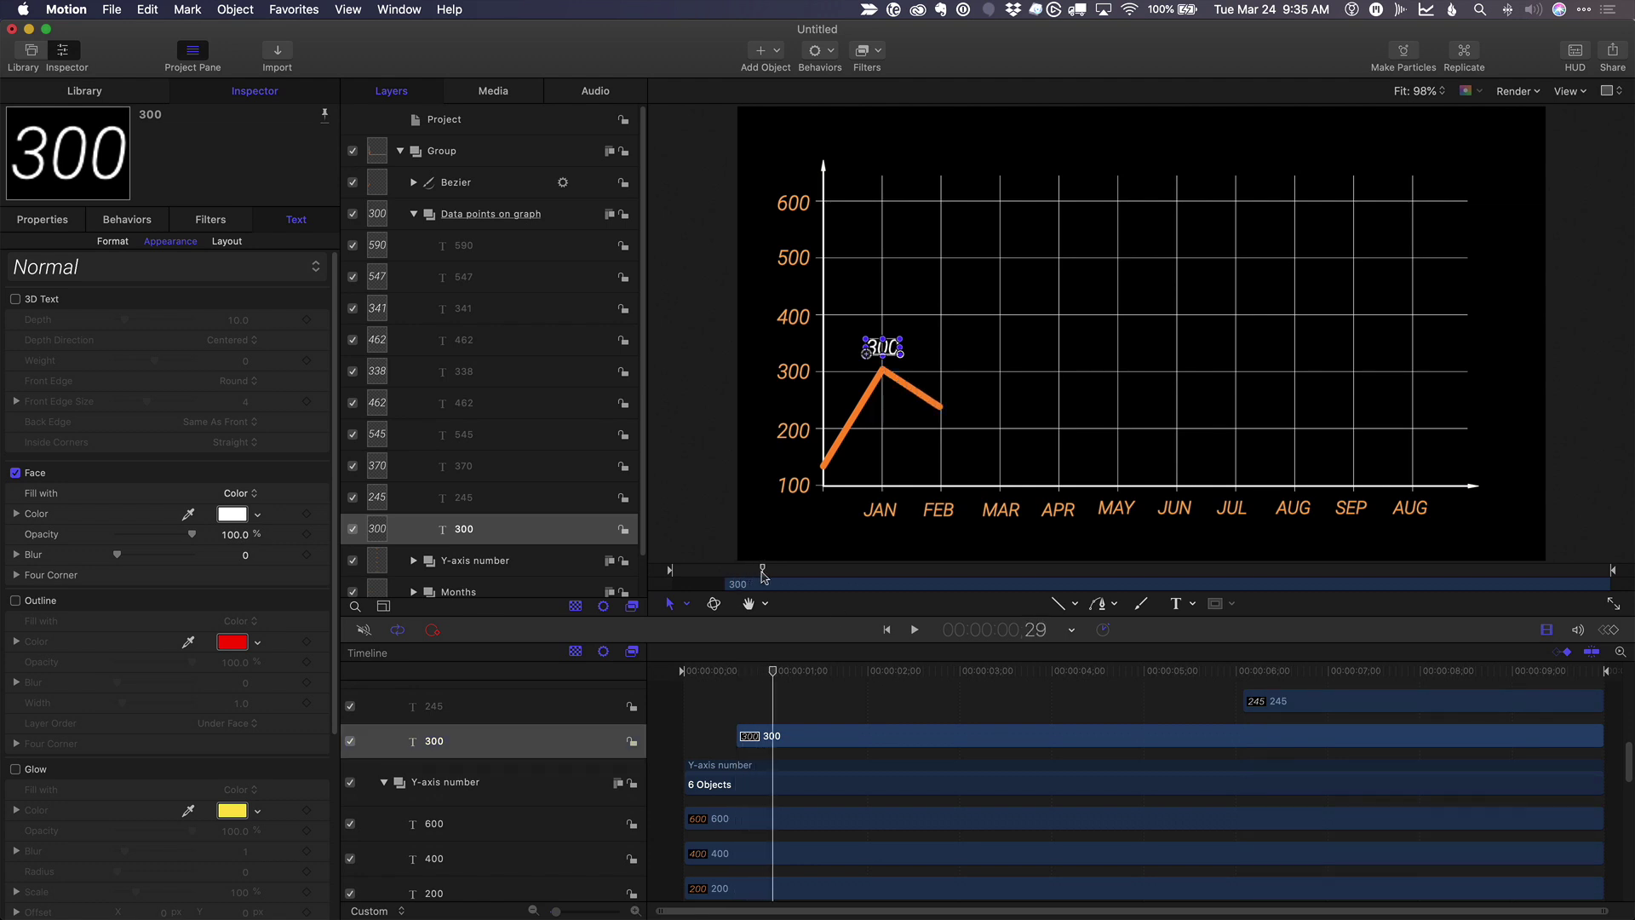
click(507, 707)
key(i)
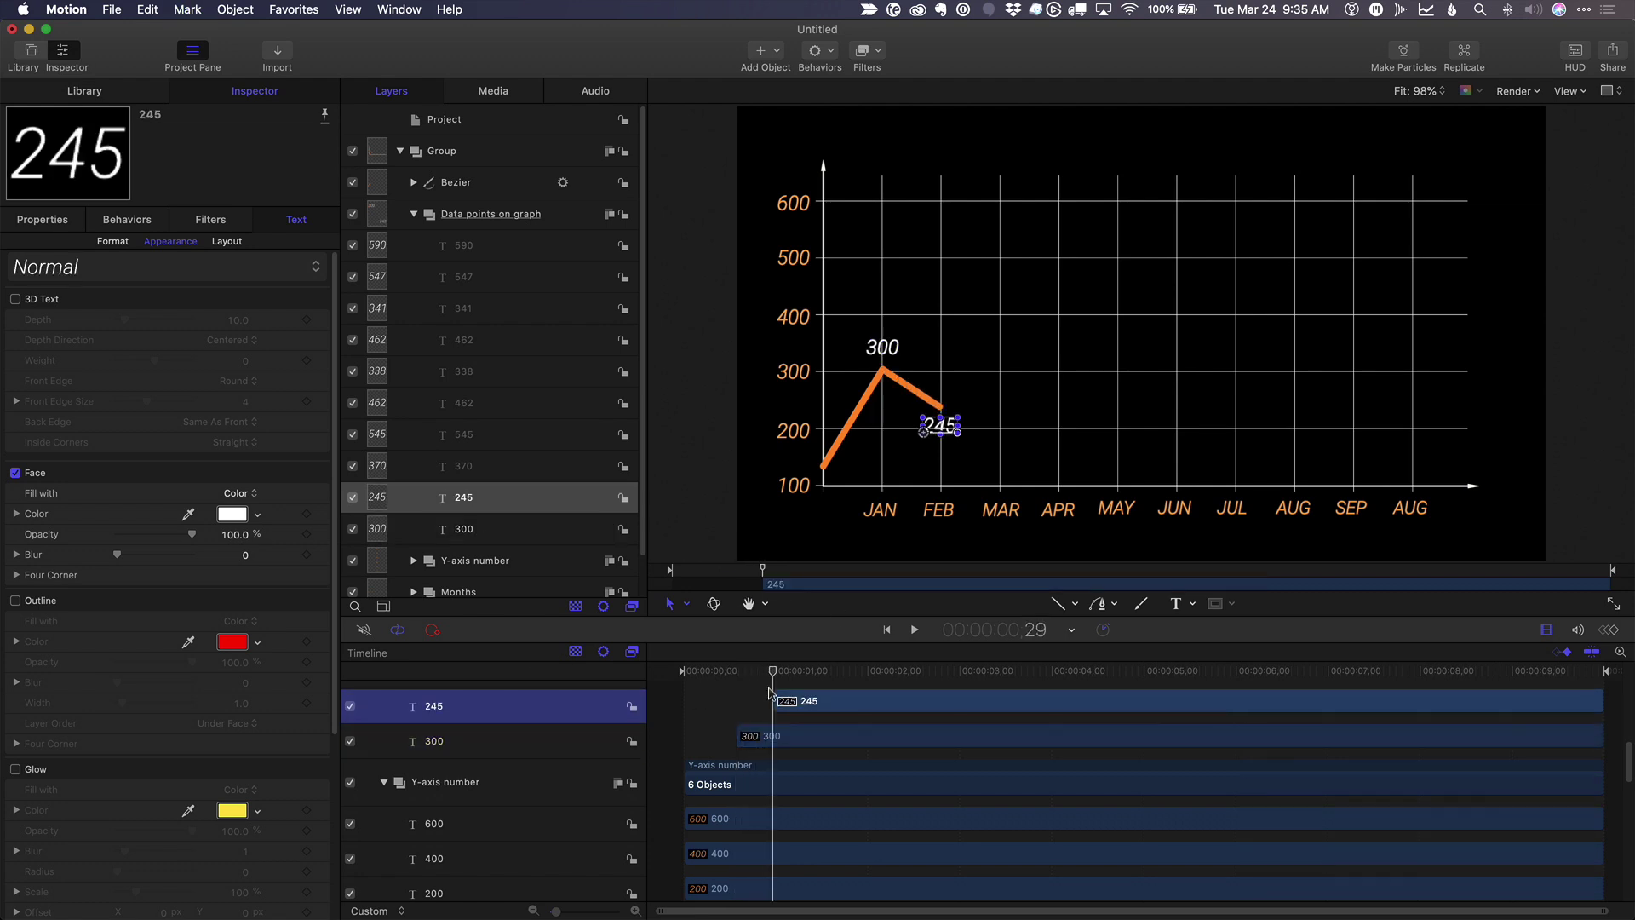
Set In points for the 370, 545 and 462 labels as the line reaches them.
drag(795, 570, 909, 573)
key(Up)
key(i)
key(Up)
key(i)
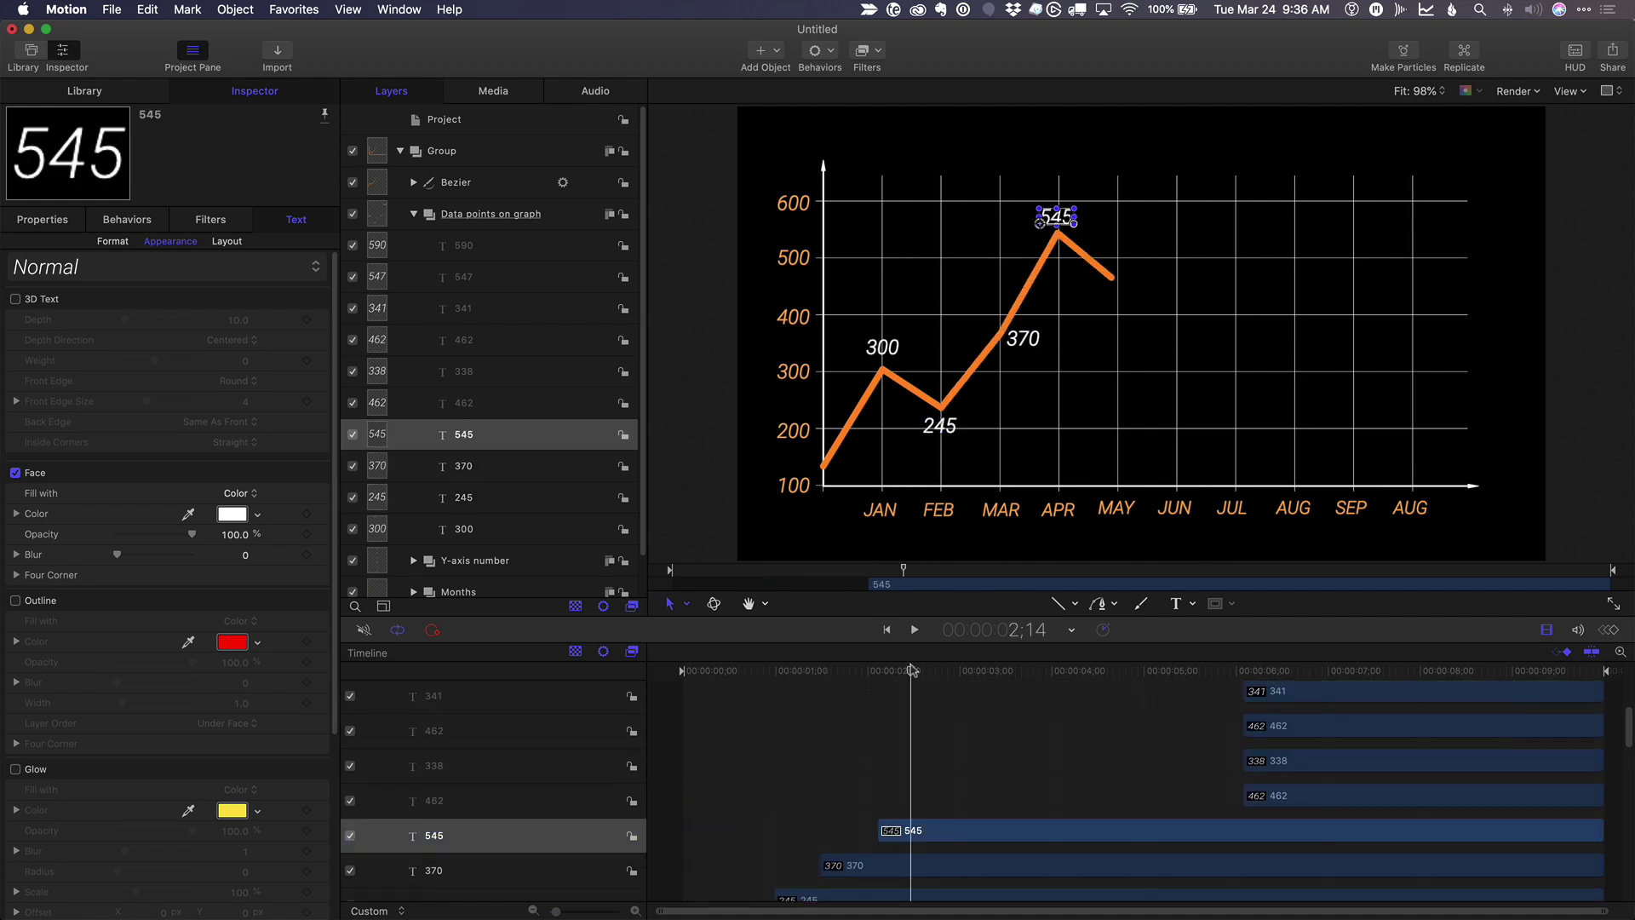
key(Up)
key(i)
Set In points for the remaining 338, 462, 341, 547 and 590 labels in sequence.
drag(913, 670, 661, 639)
key(Up)
key(i)
key(Up)
key(i)
key(Up)
key(i)
key(Up)
key(i)
key(Up)
key(i)
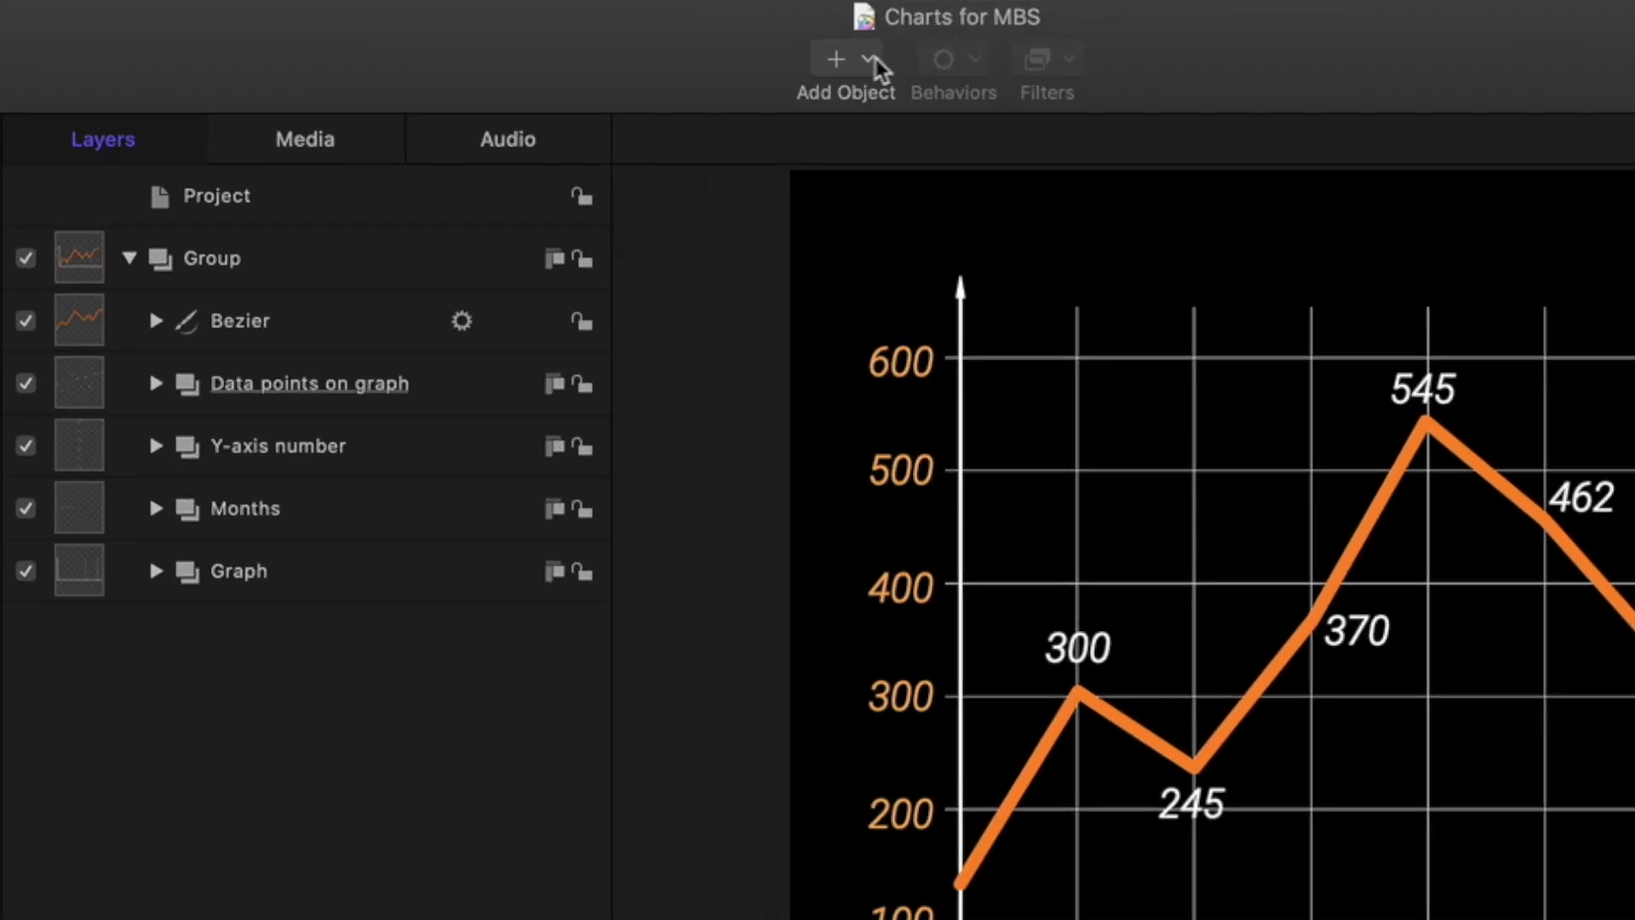
Add a Camera layer and switch the chart's 2D groups to 3D.
click(867, 63)
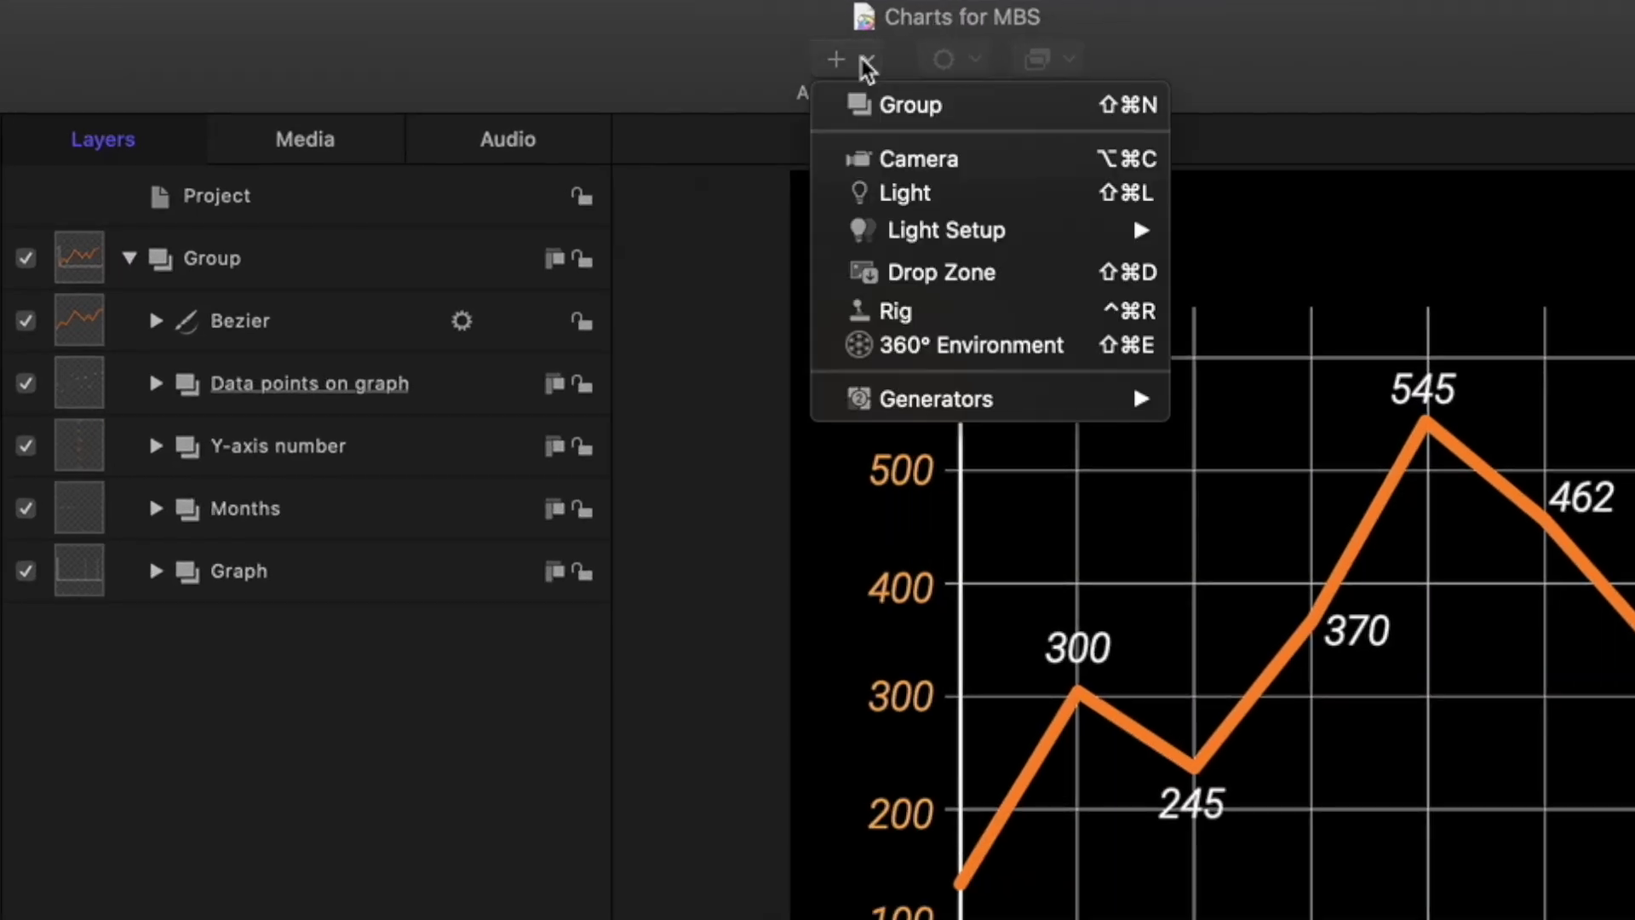
click(912, 162)
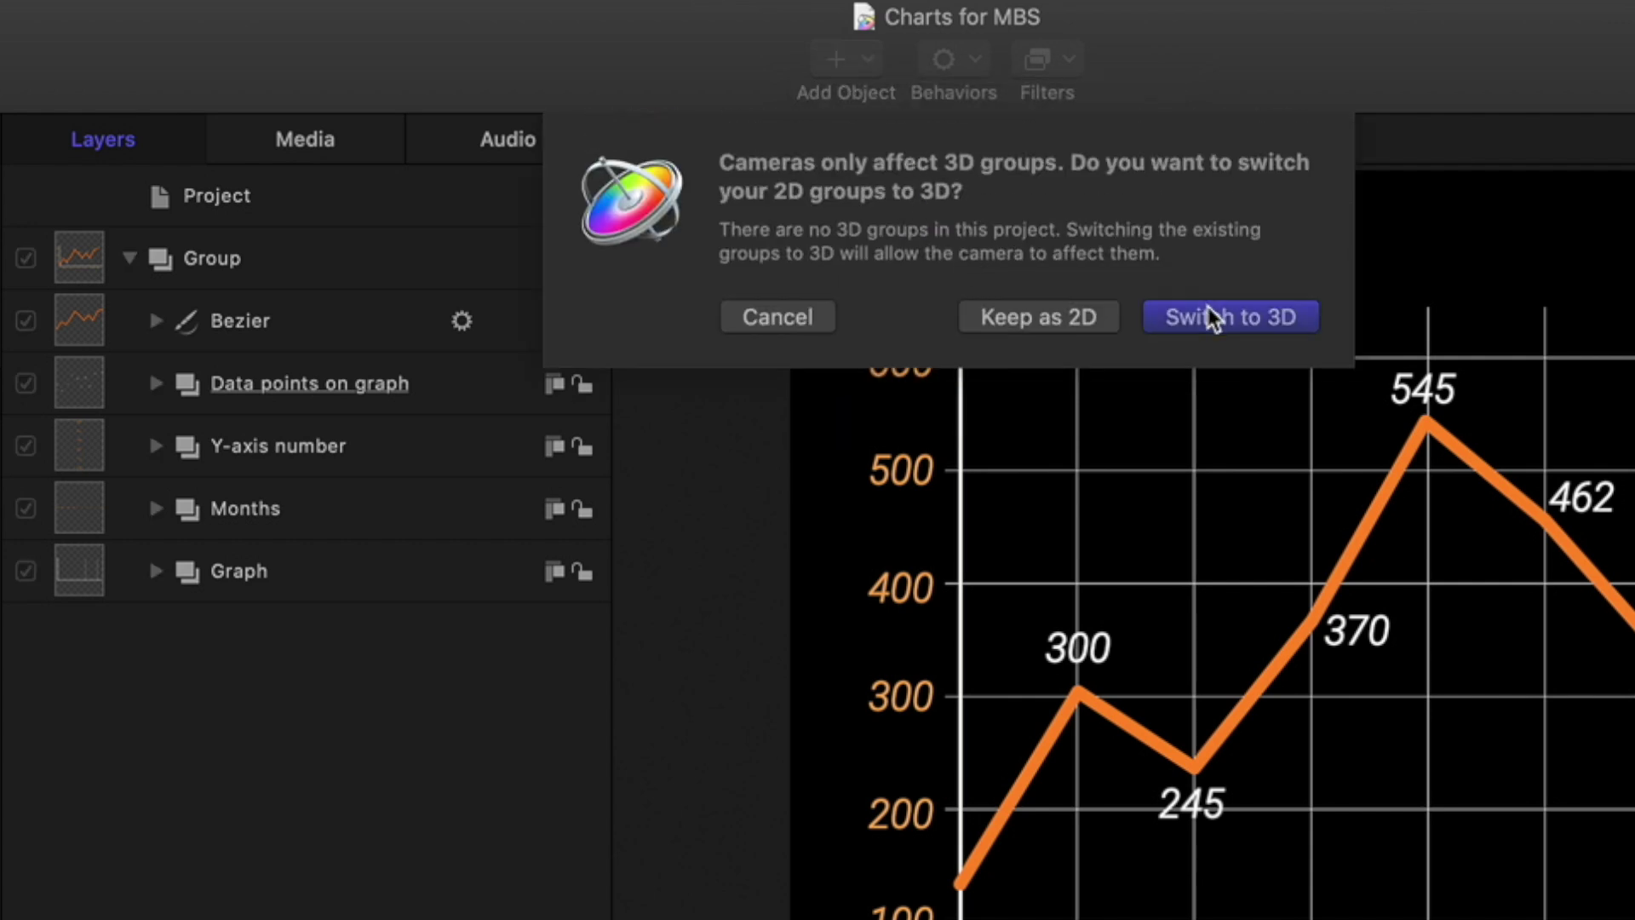
click(1210, 315)
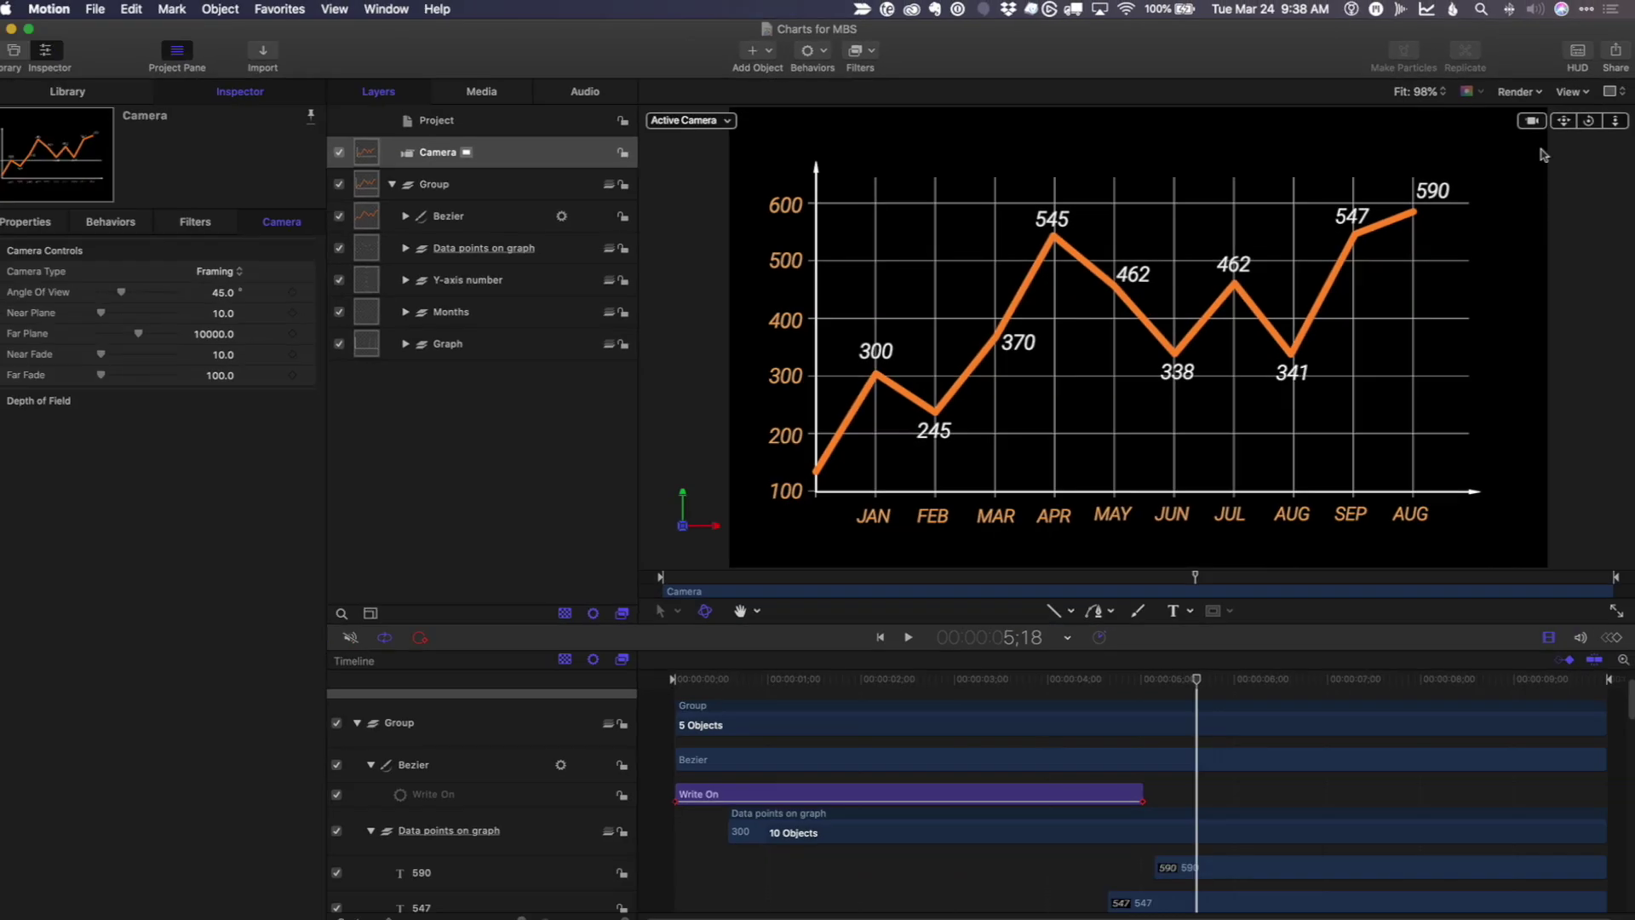
drag(817, 673, 684, 672)
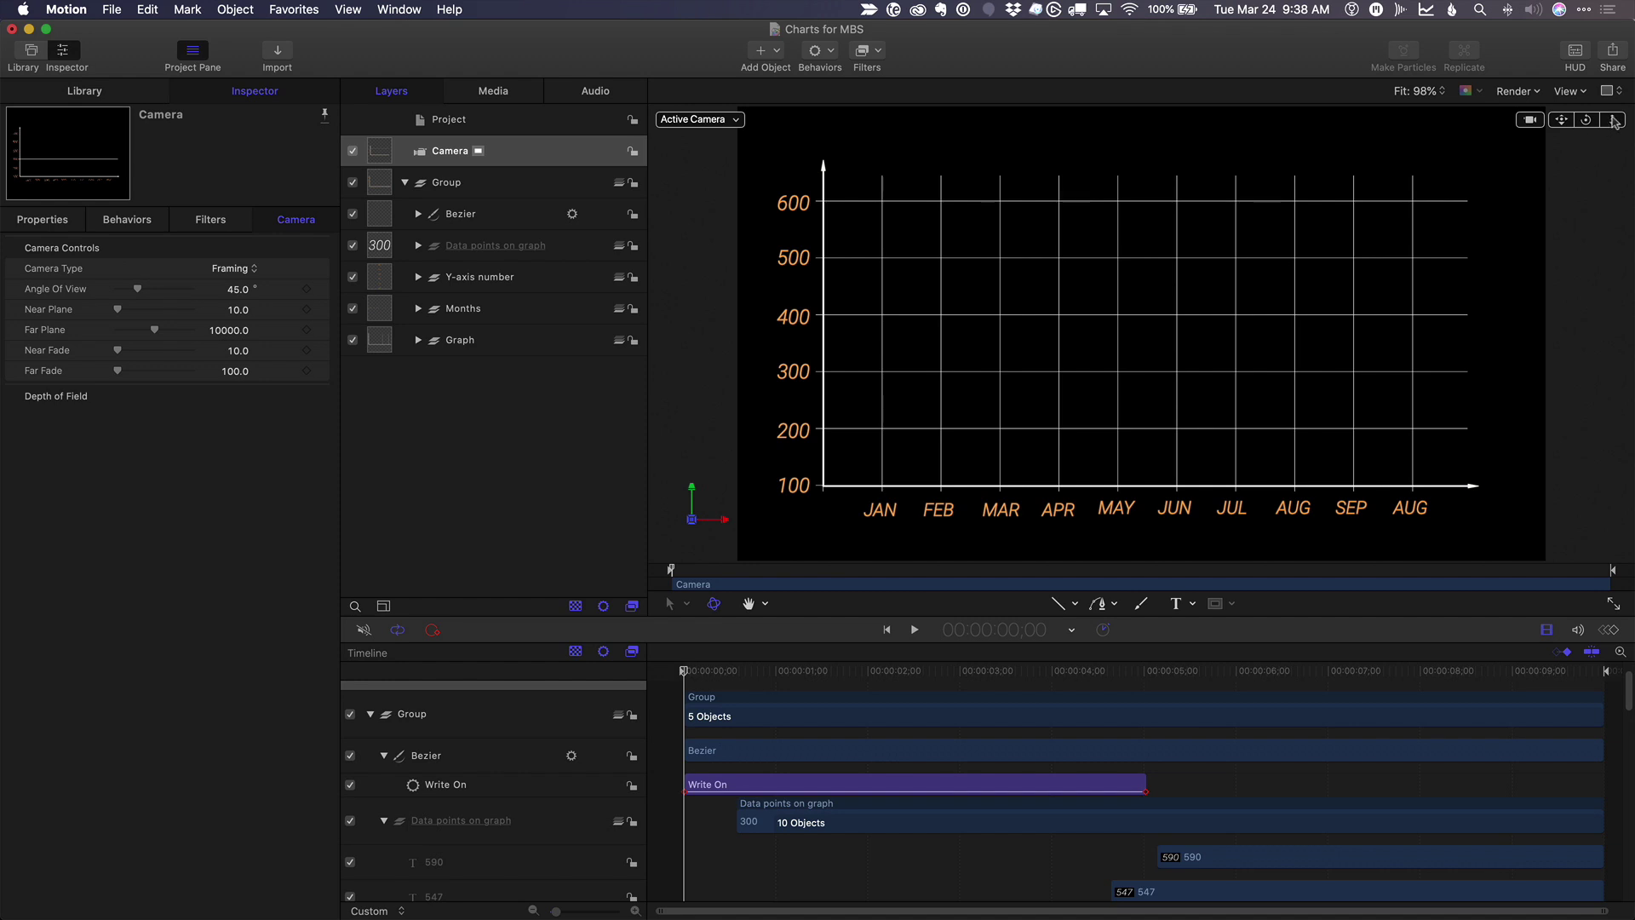
Dolly and pan the camera to frame the 100–400 values and JAN–JUN, then preview.
drag(1617, 121, 1617, 192)
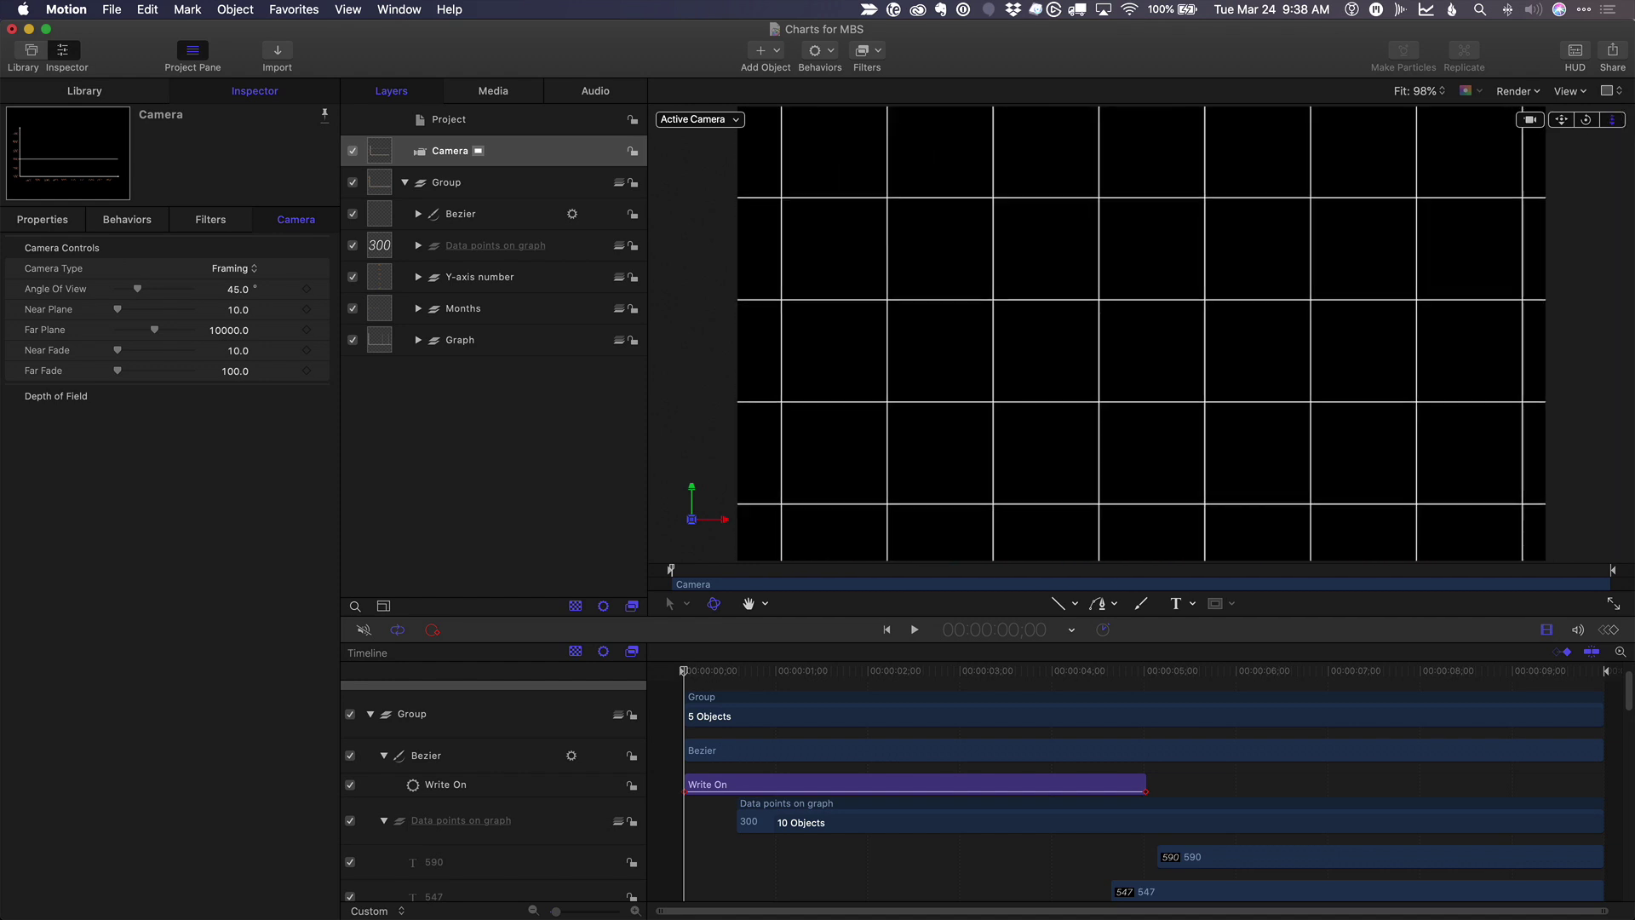
drag(1562, 128, 1588, 183)
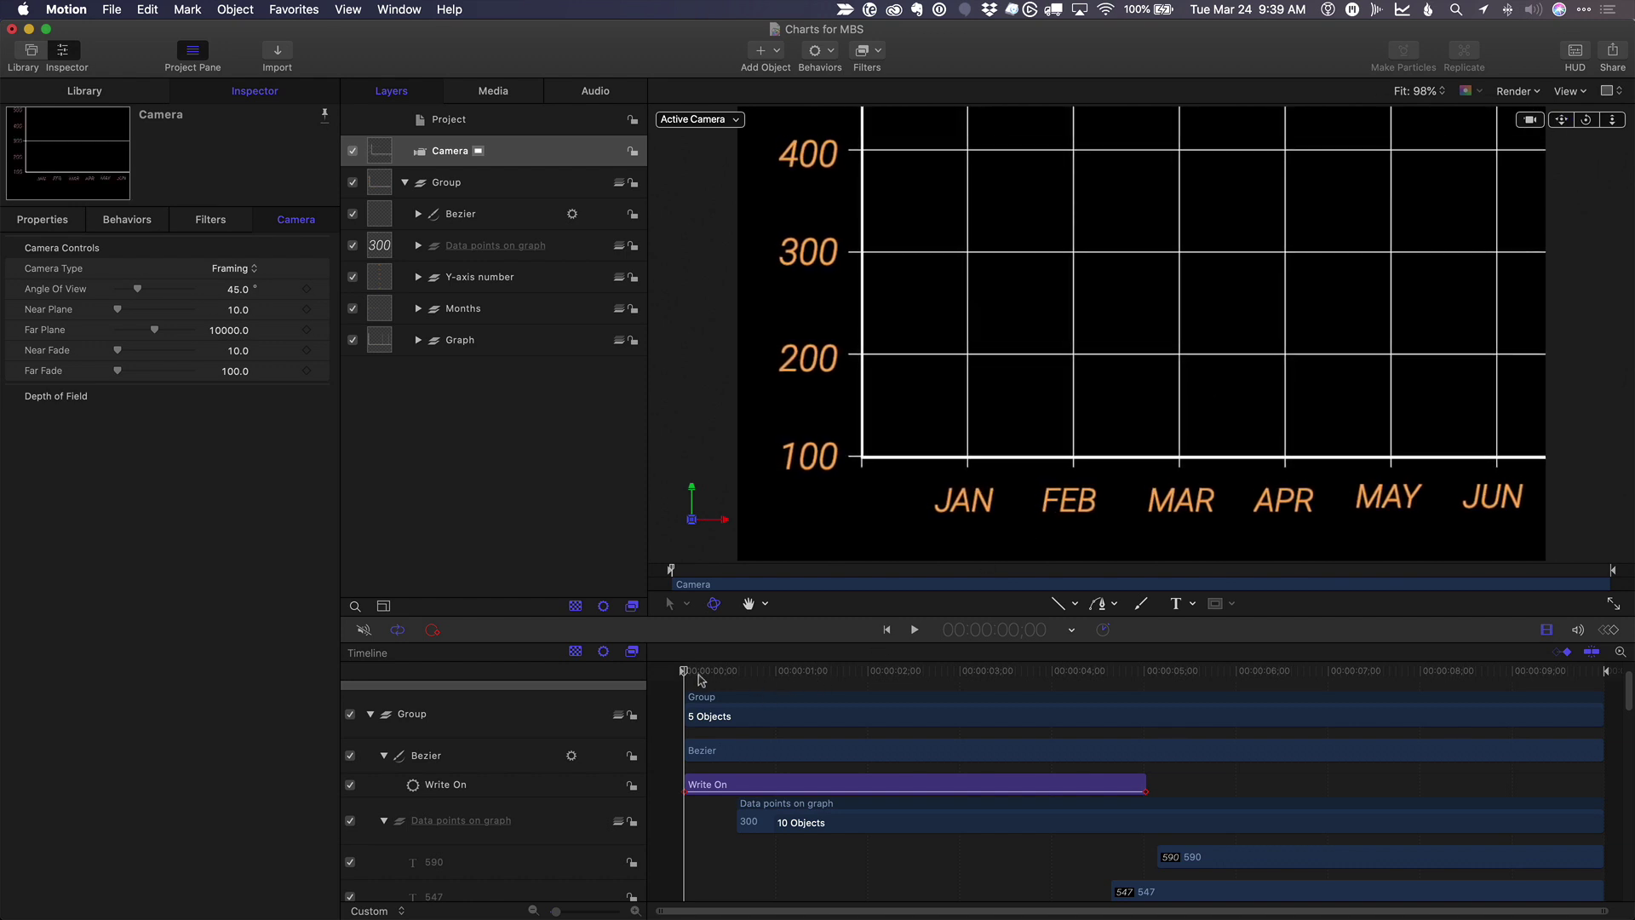
mouse_move(686, 671)
mouse_down()
mouse_move(894, 673)
mouse_move(855, 673)
mouse_up()
key(Home)
Add a Move behaviour to the Camera and preview it pulling back over five seconds.
click(816, 56)
mouse_move(886, 87)
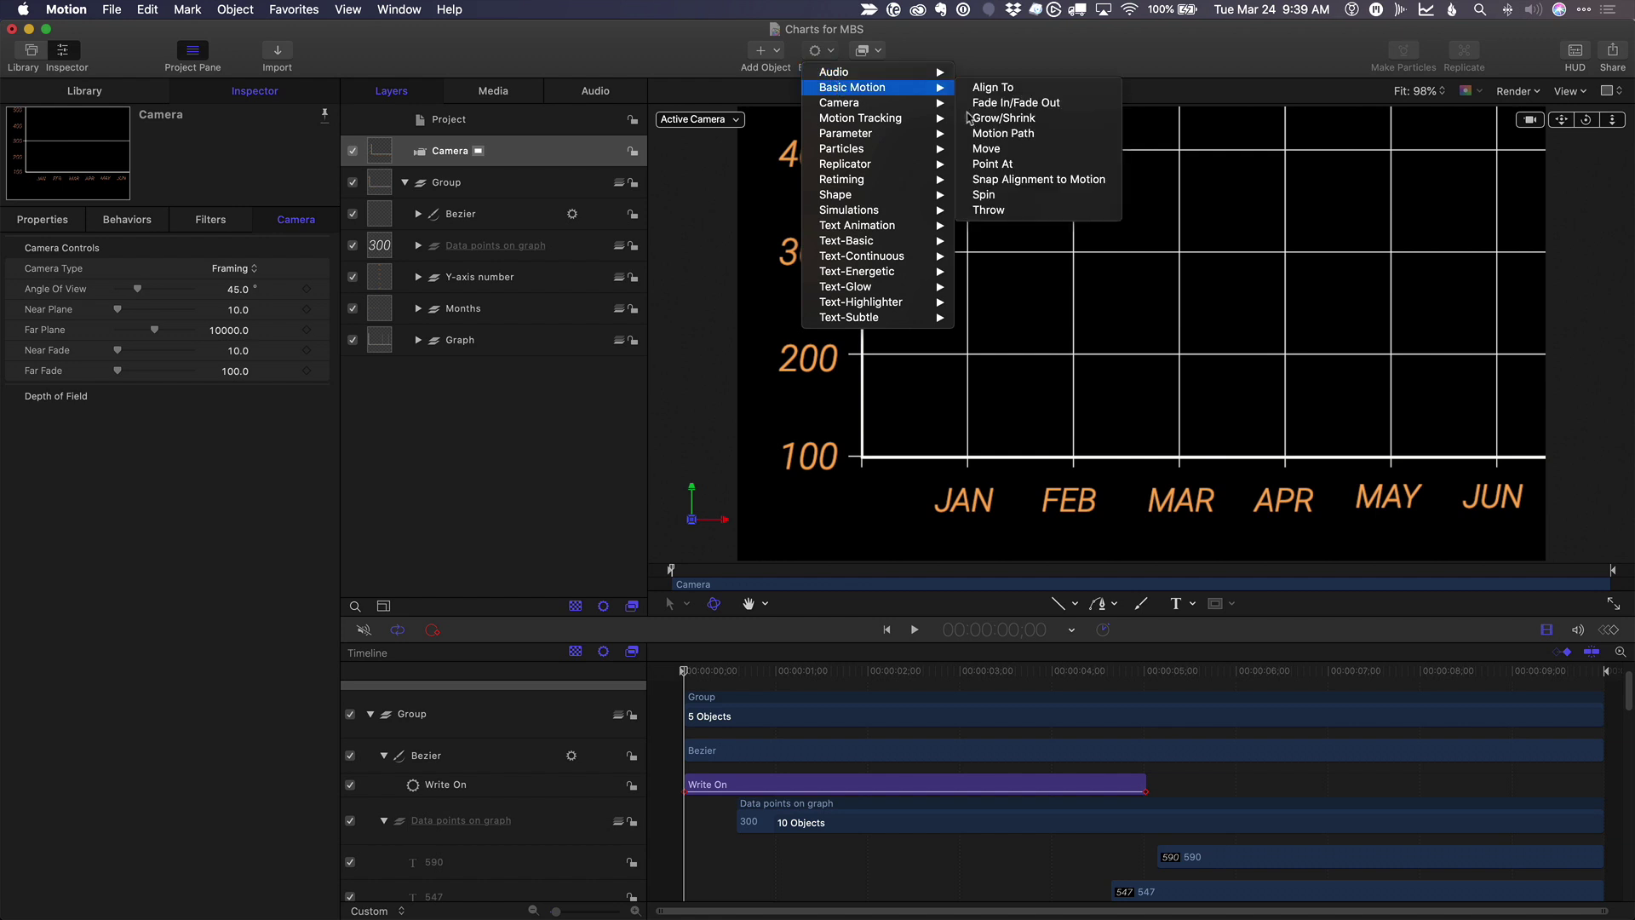
click(1005, 150)
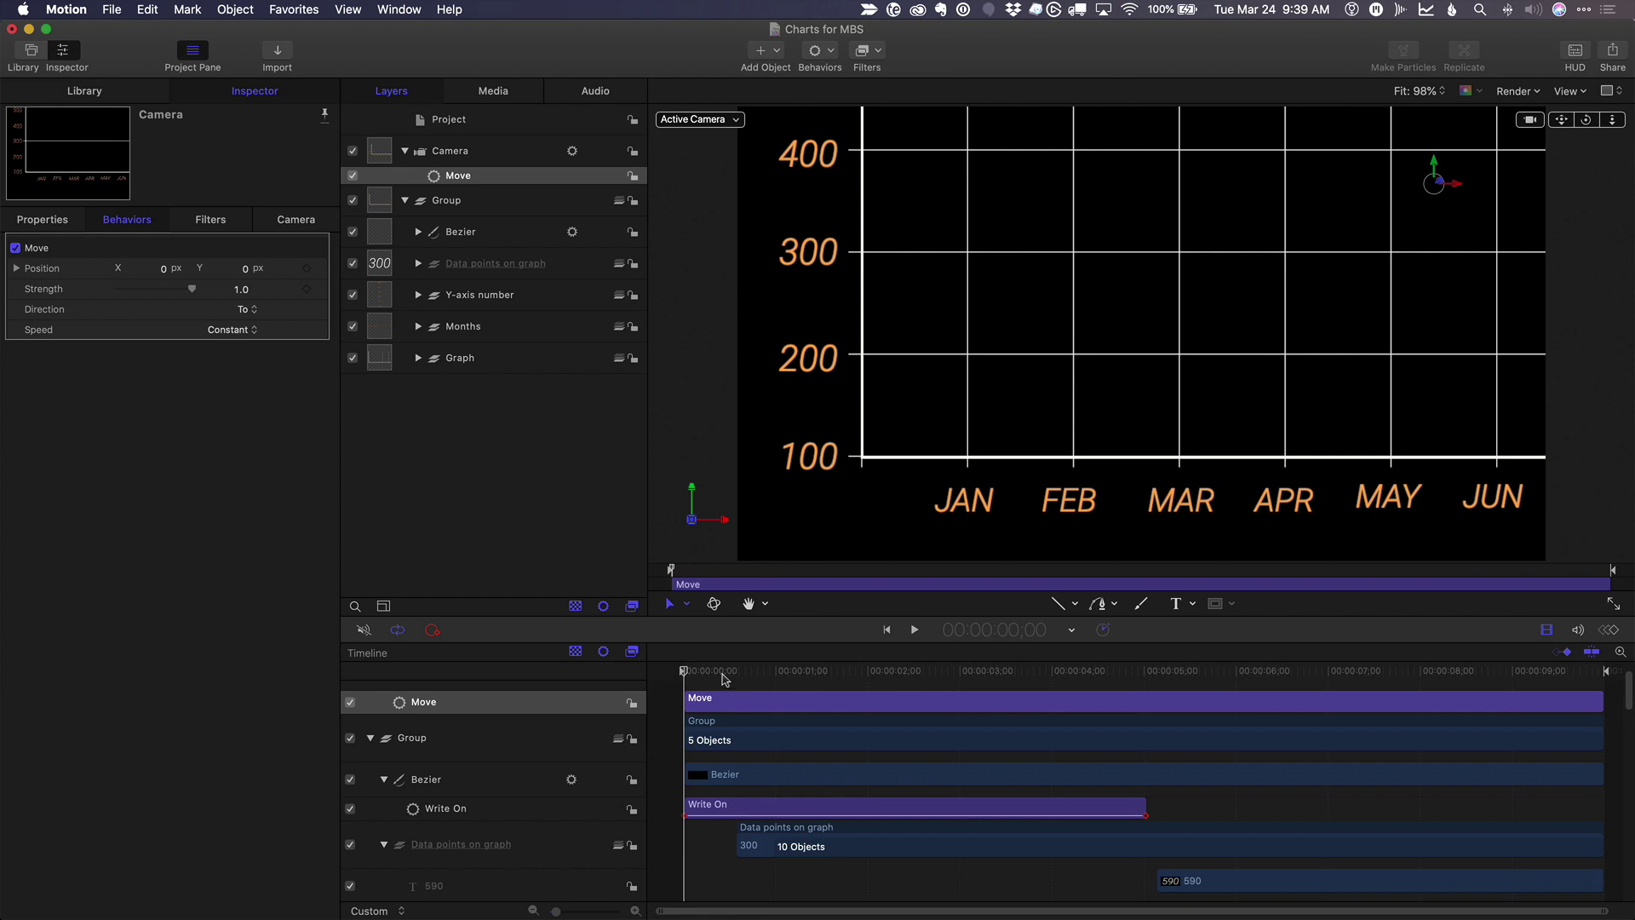
drag(719, 675, 1147, 703)
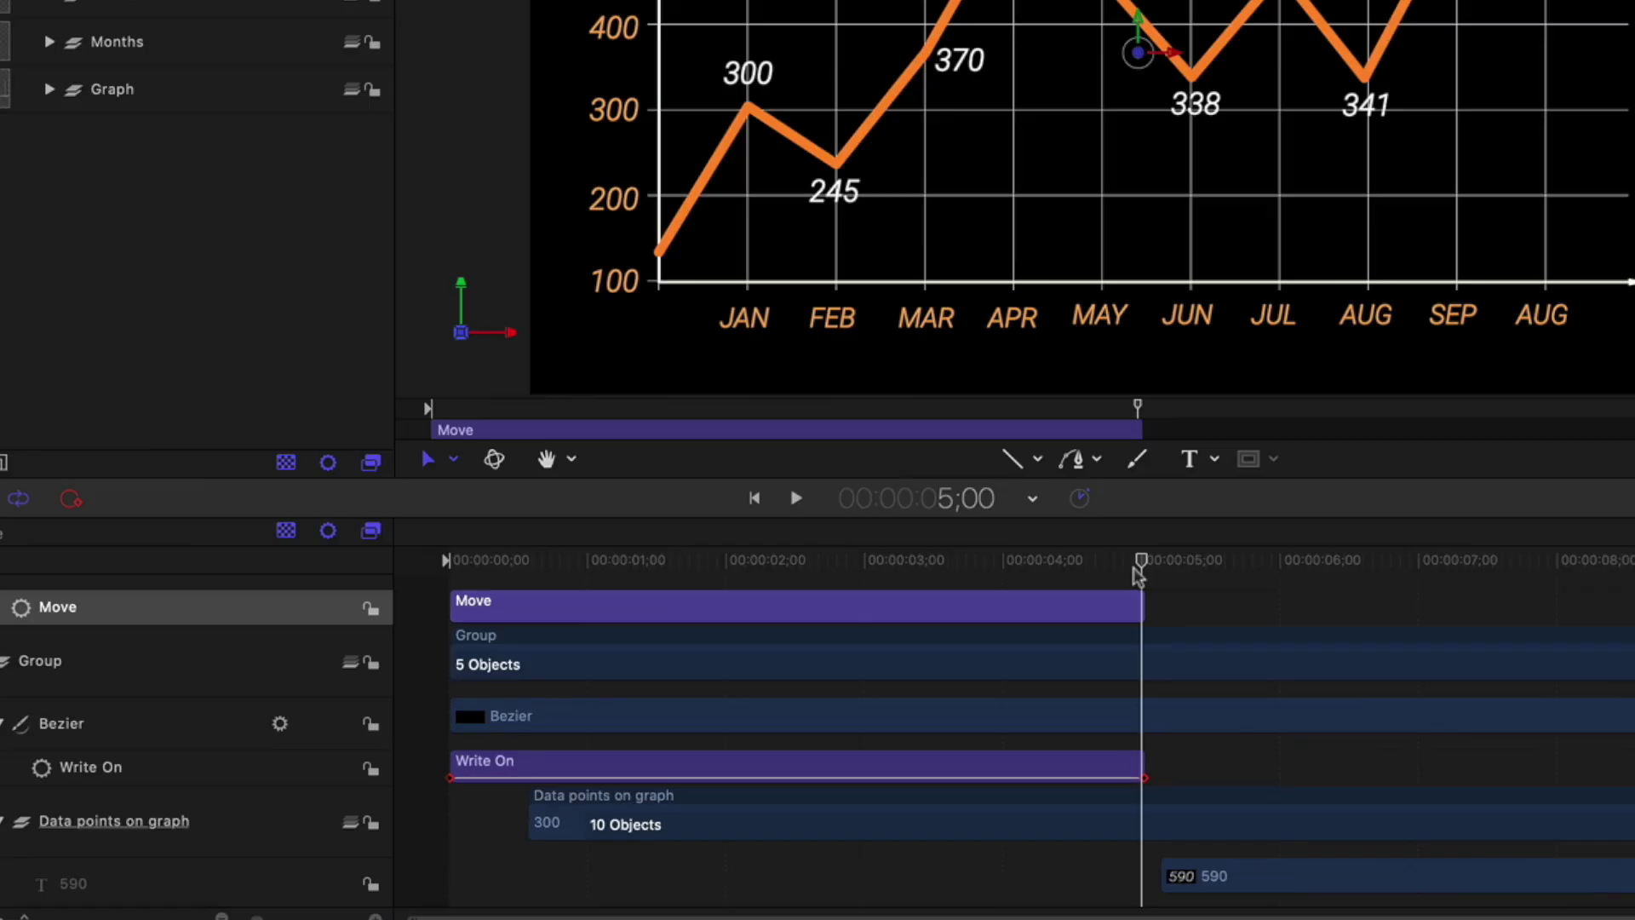
drag(1140, 673, 1091, 683)
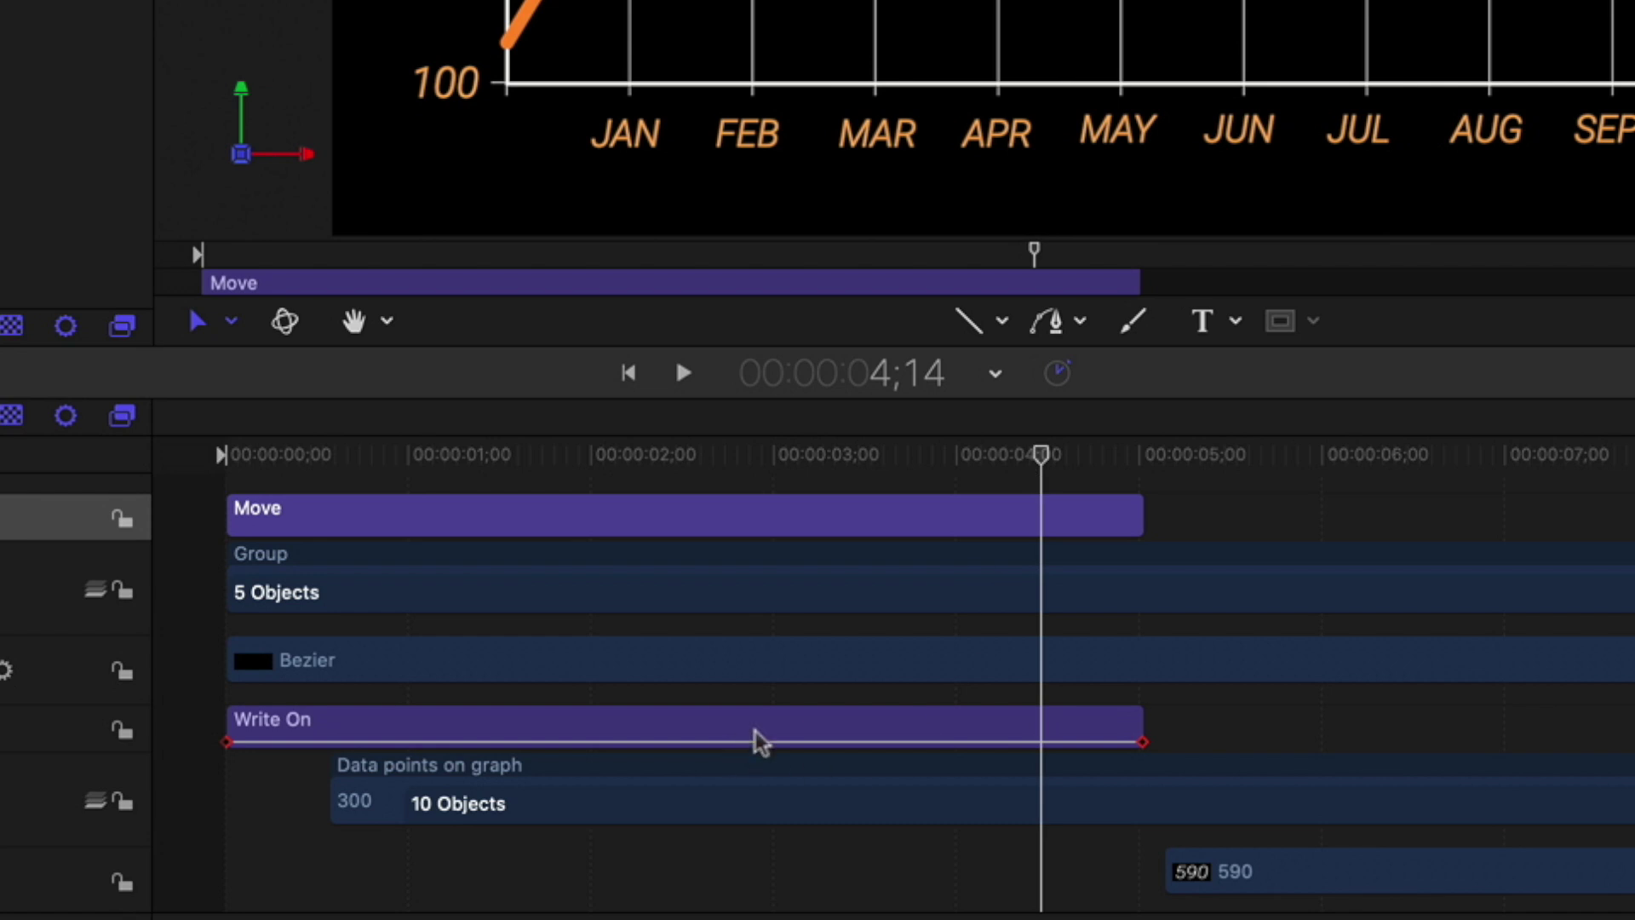
drag(1041, 456, 55, 405)
key(space)
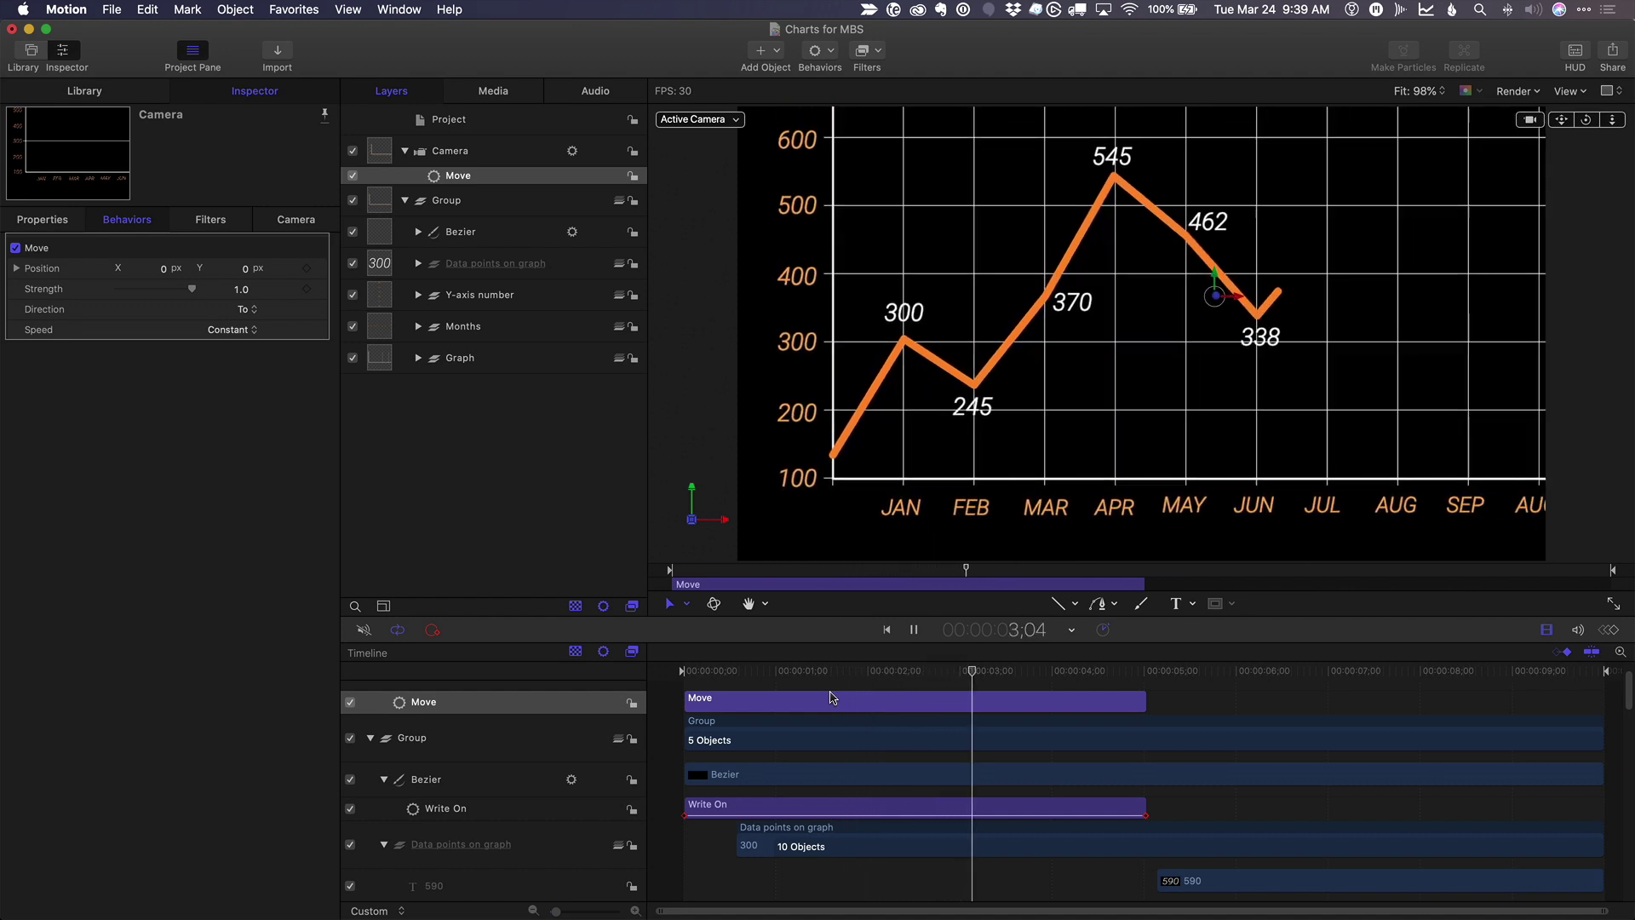
click(1149, 673)
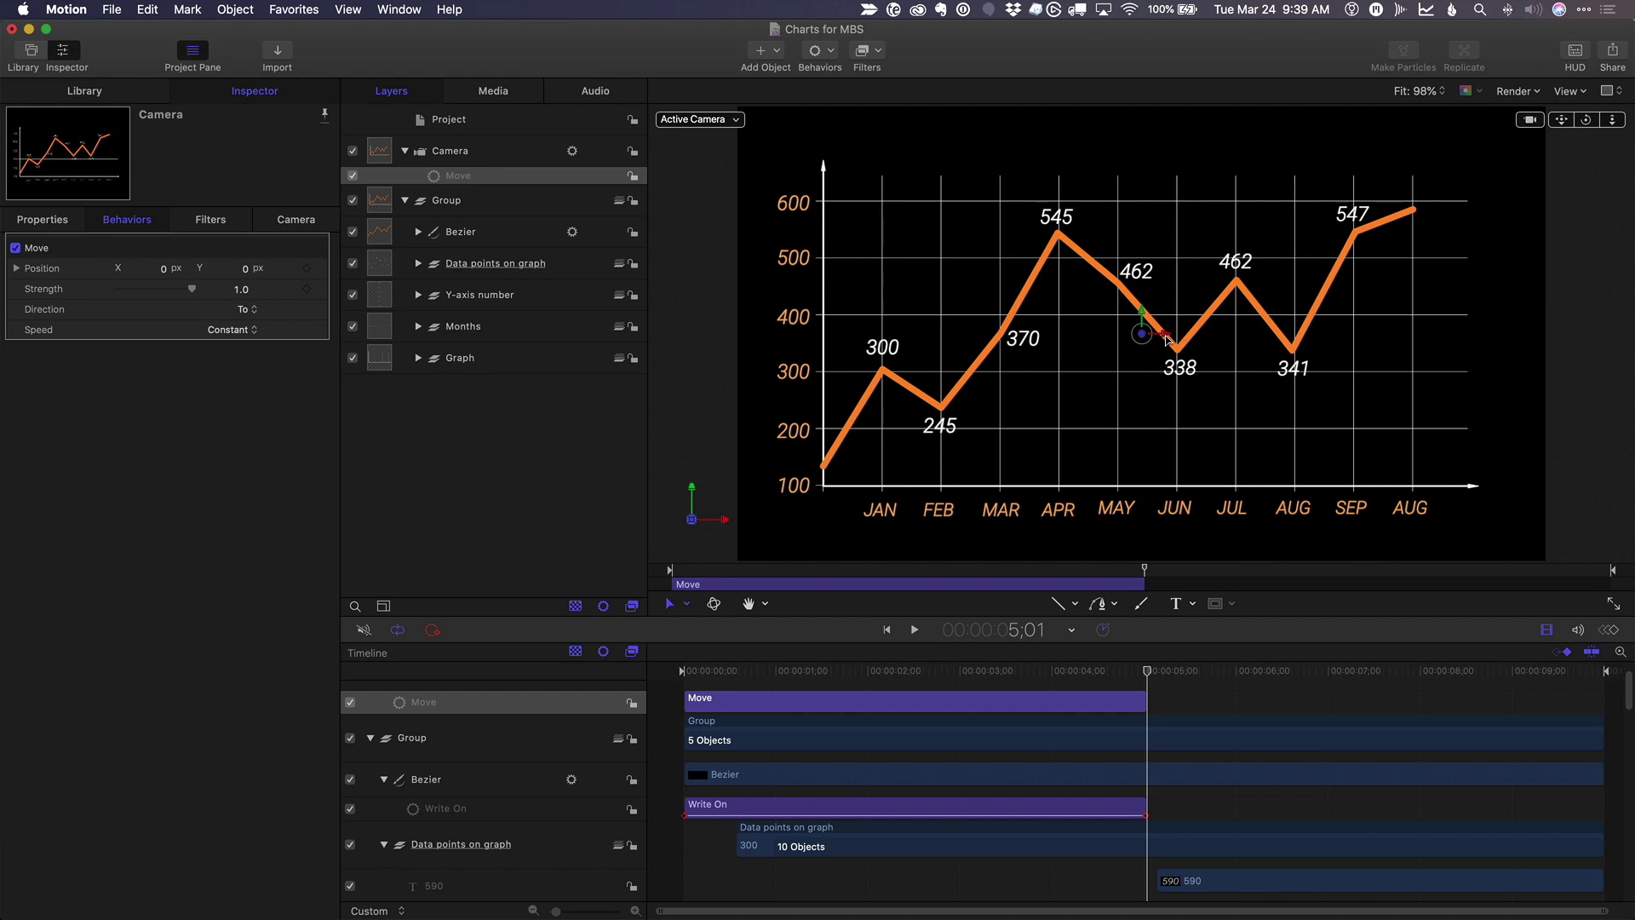
Drag the Move end point to about X 493.6, Y 148.4 px, near the final values.
drag(1165, 335, 1313, 330)
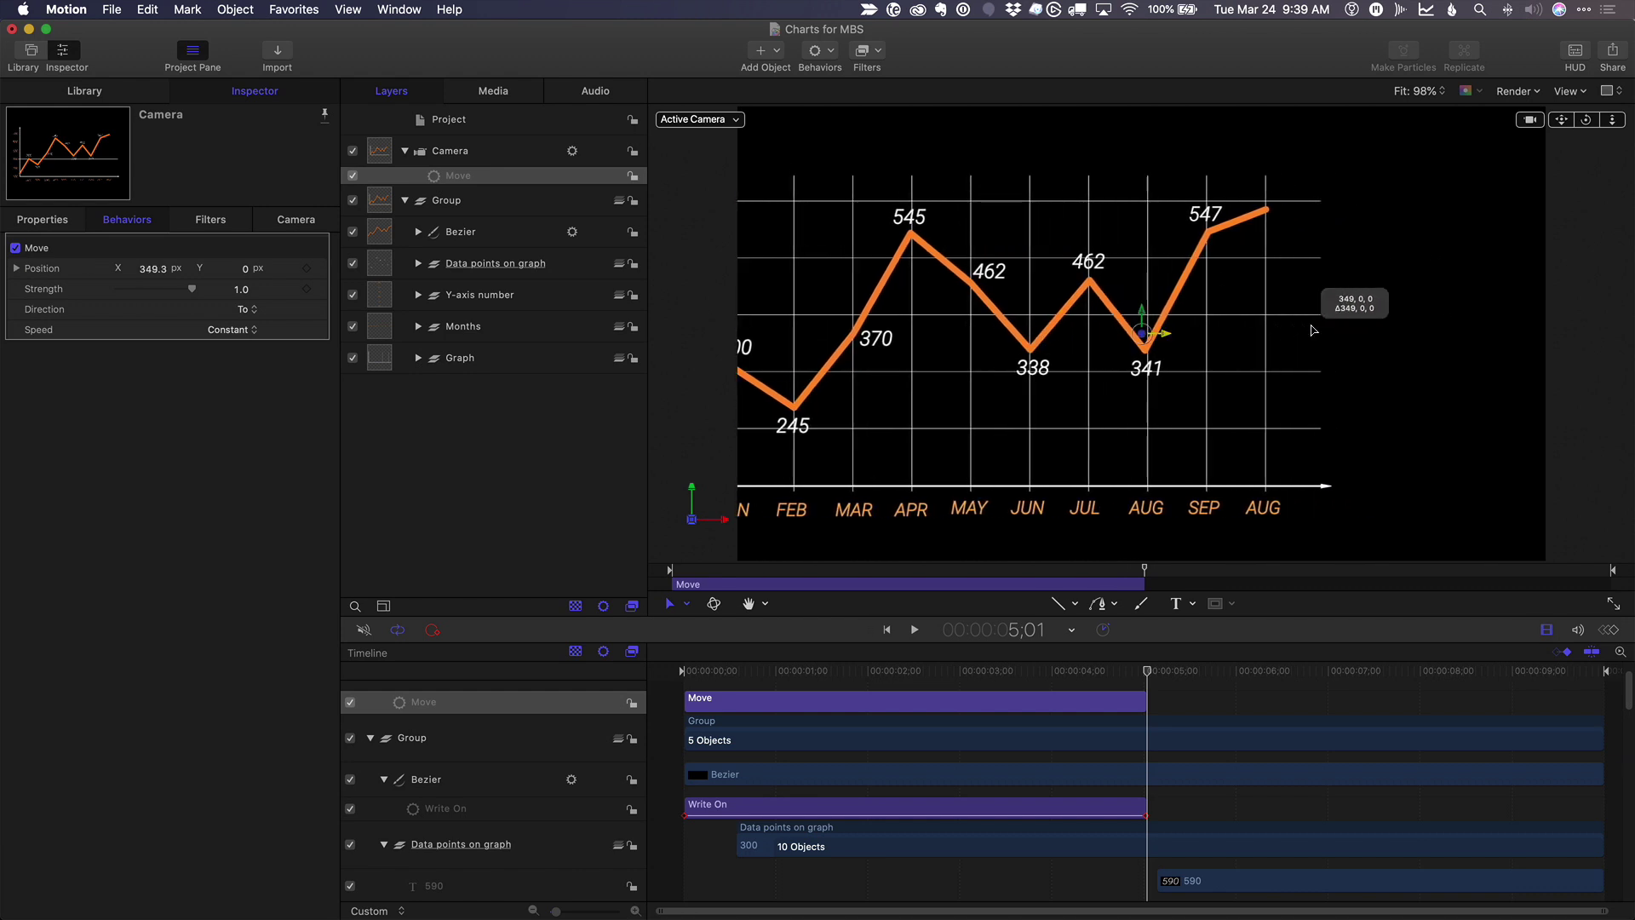
drag(1145, 338, 782, 308)
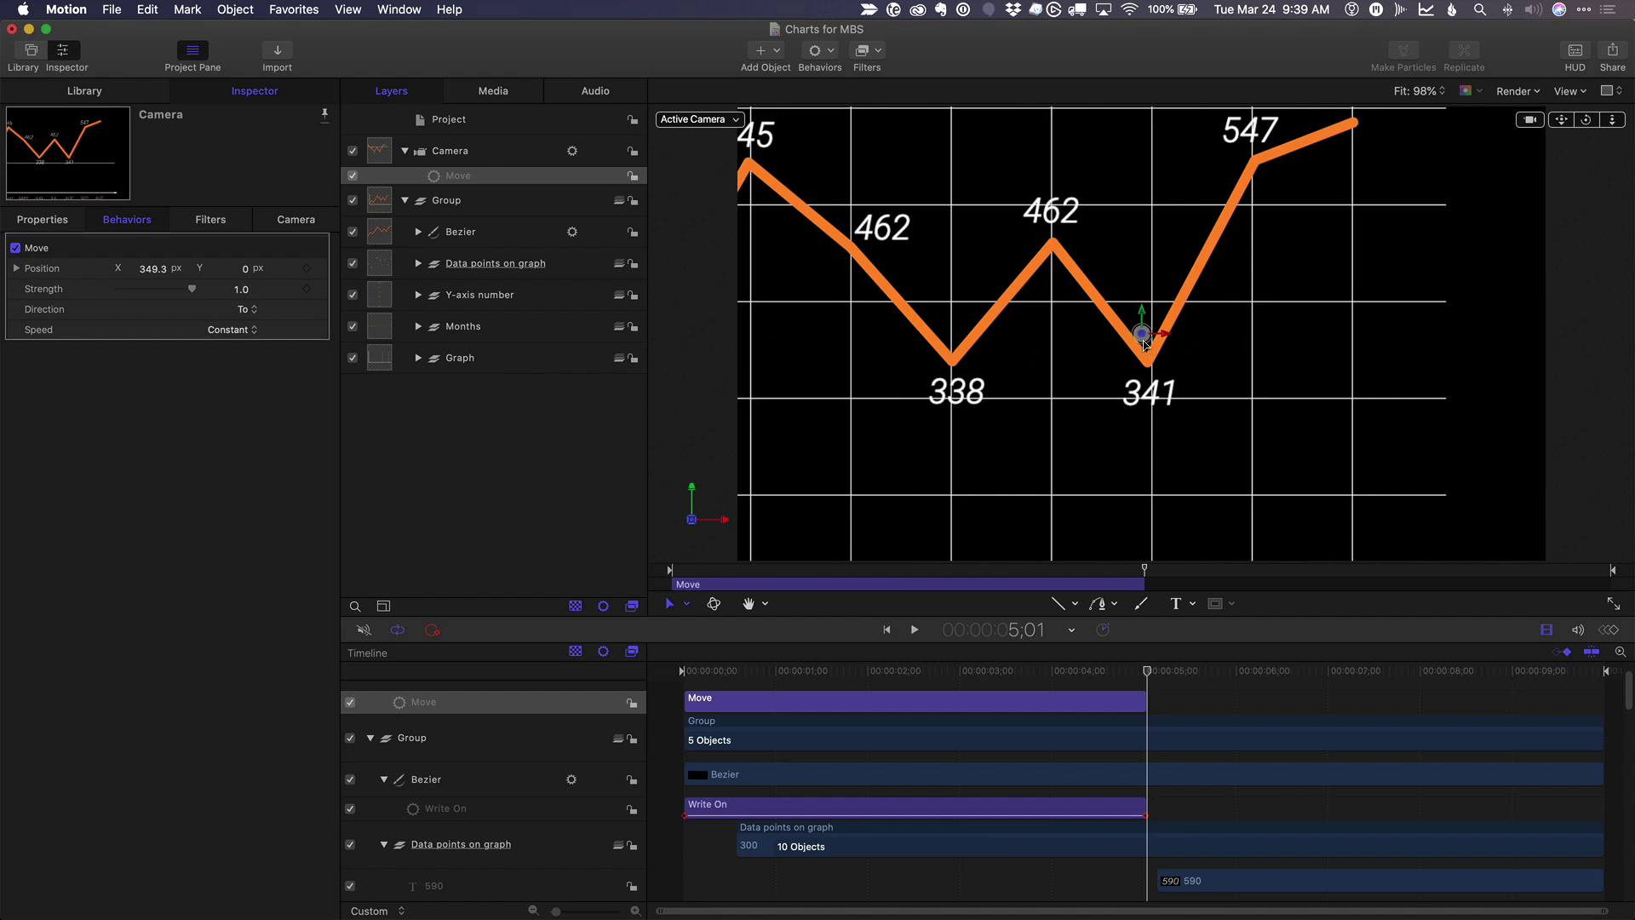
drag(1146, 342, 1218, 294)
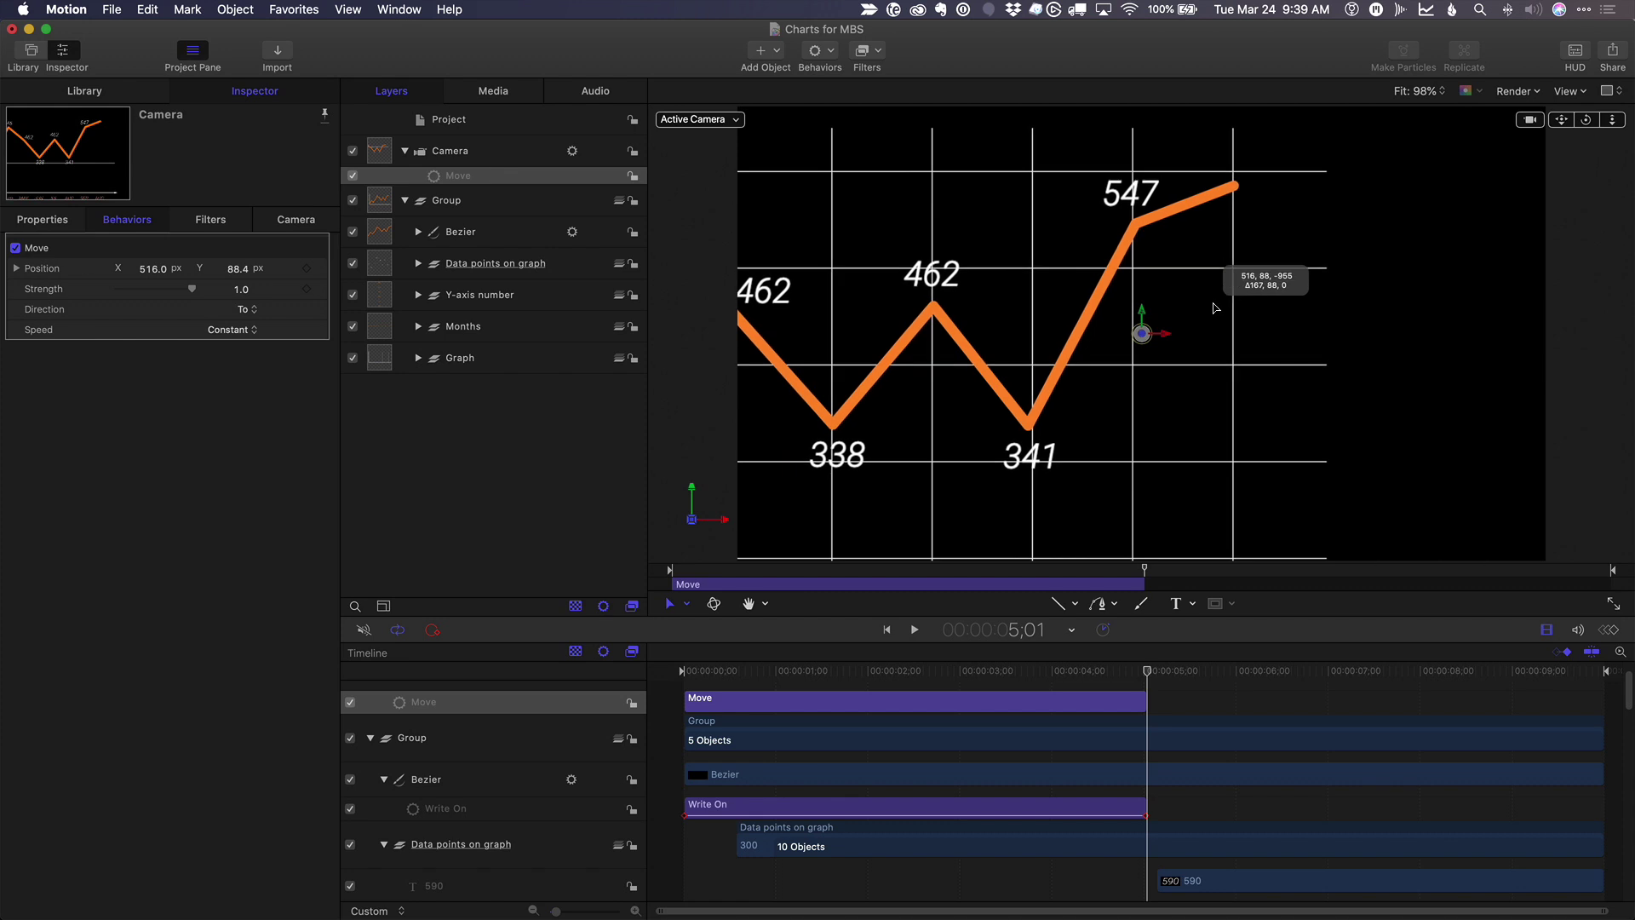
drag(1215, 308, 1206, 312)
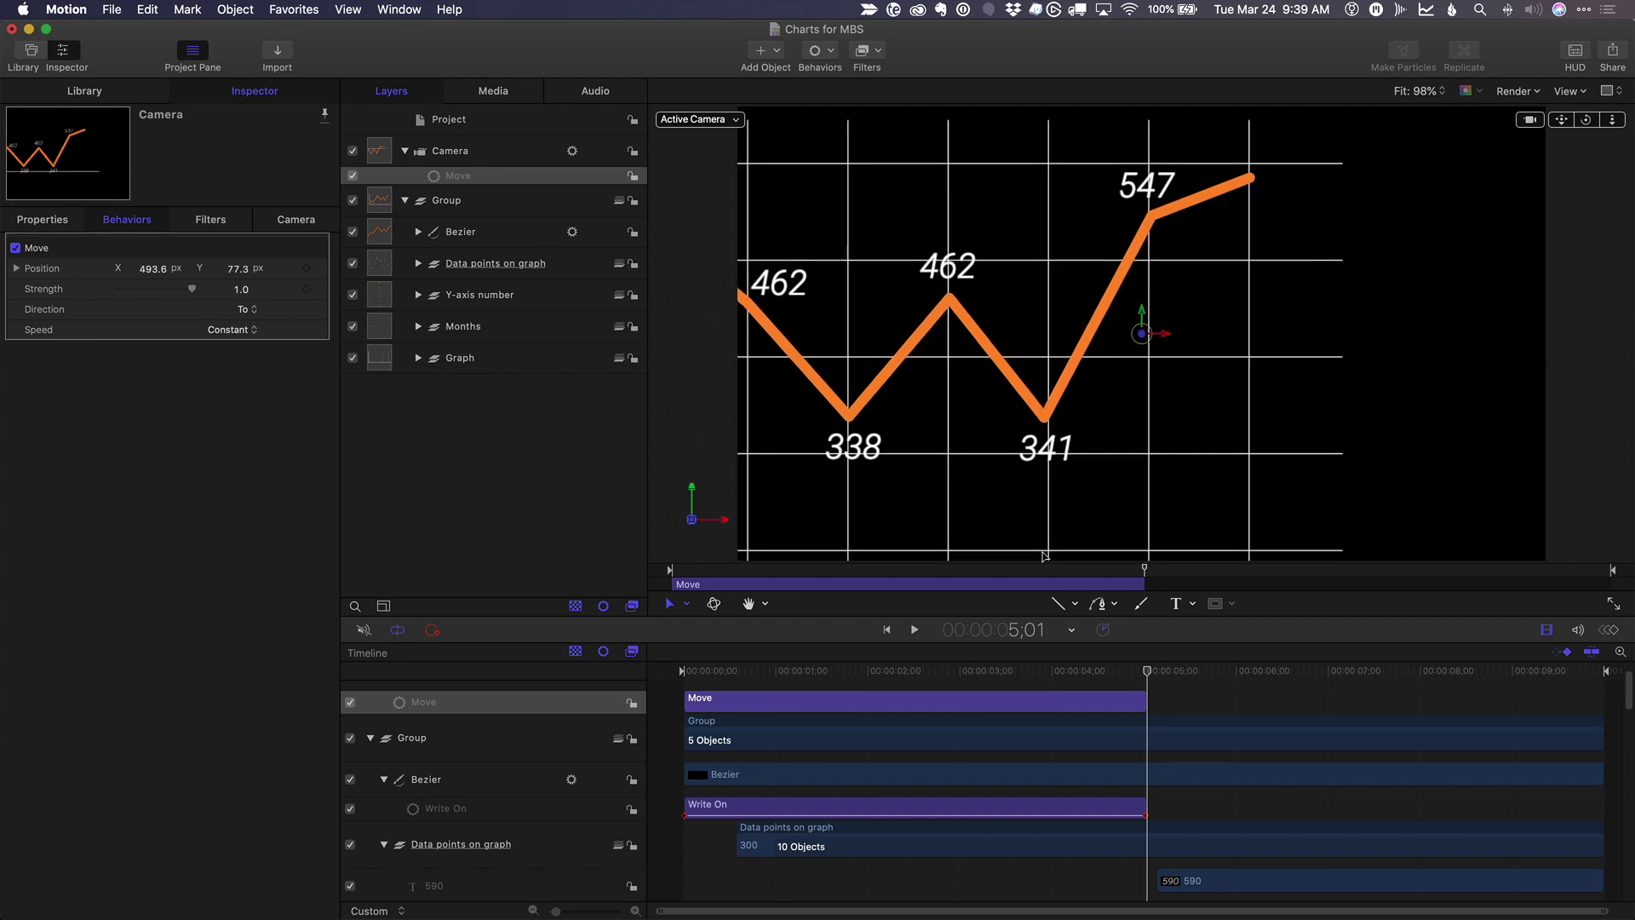
click(681, 577)
key(space)
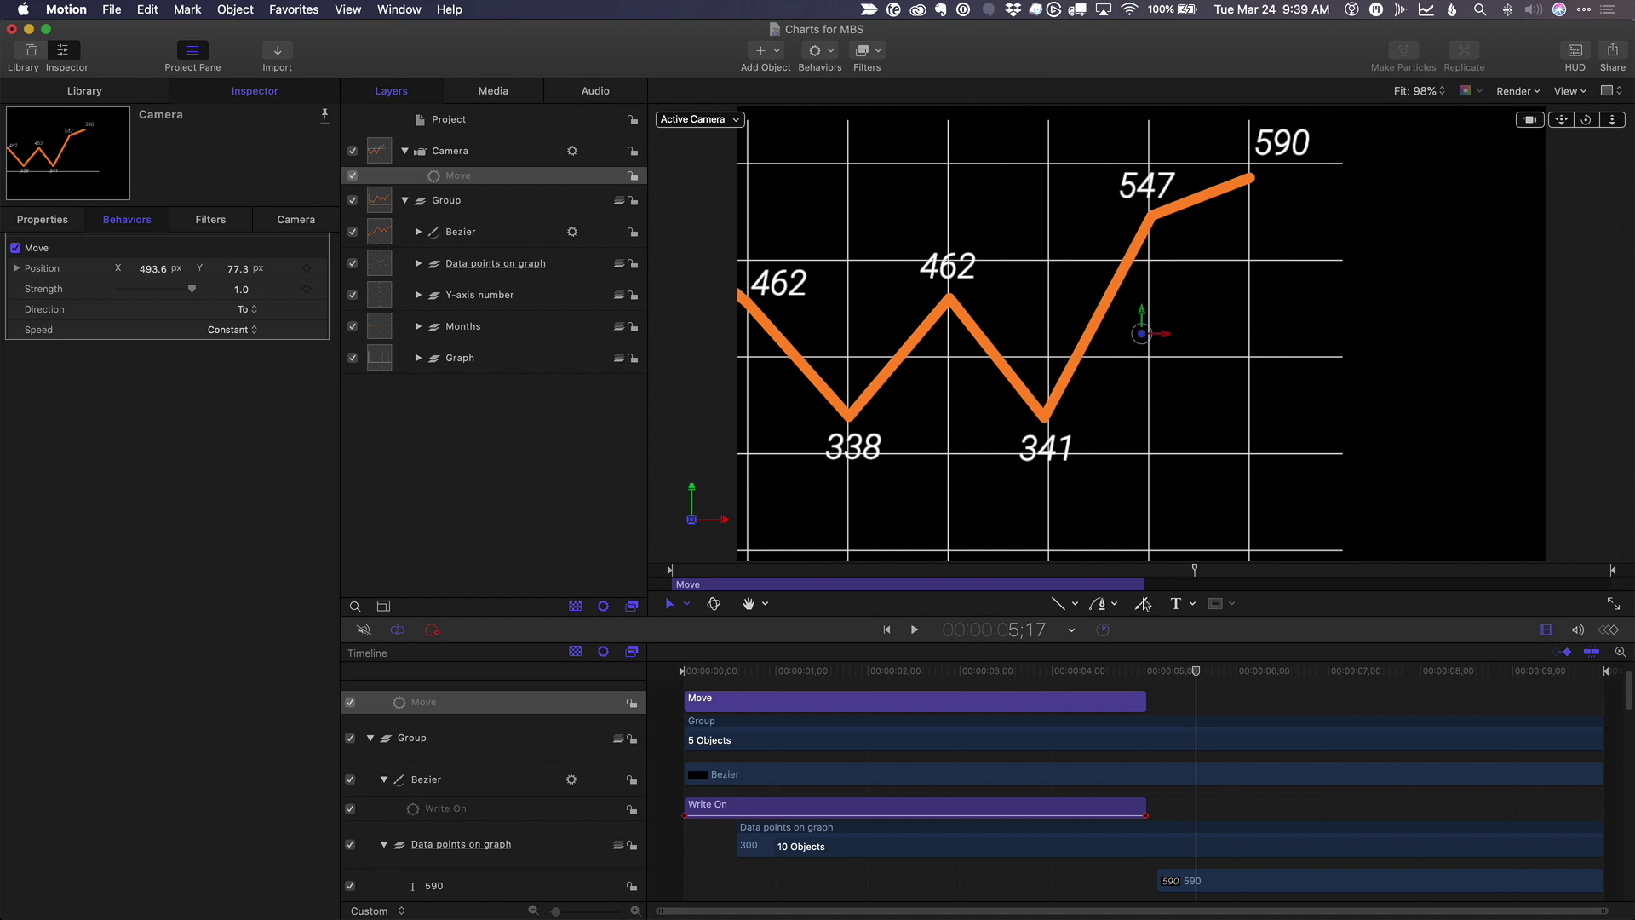
drag(1142, 572, 874, 566)
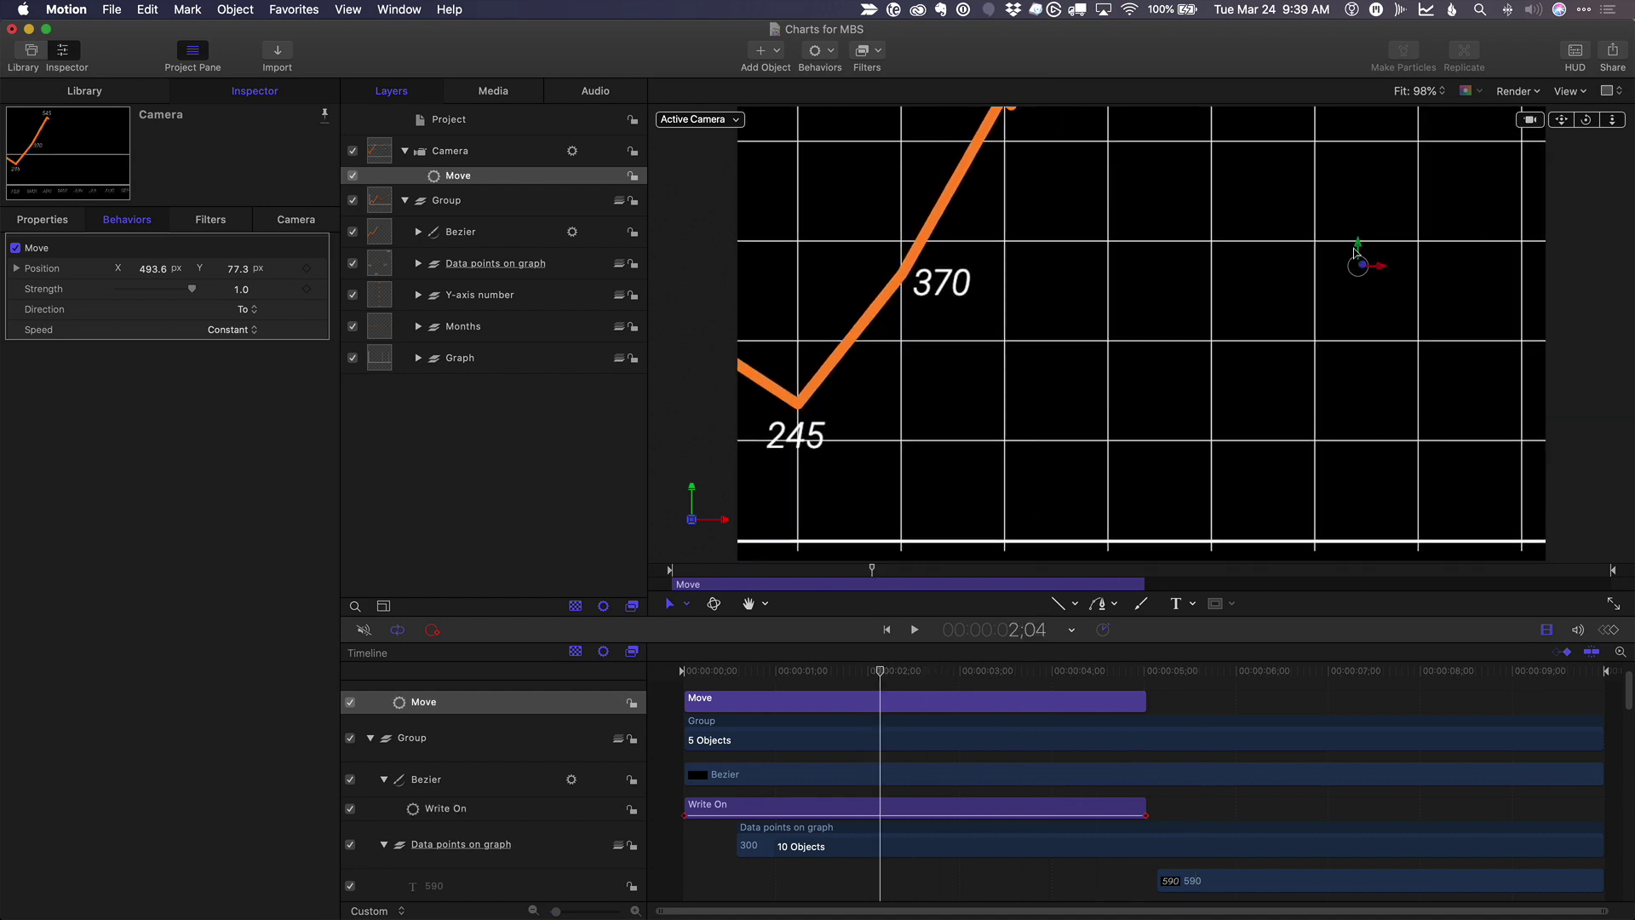
drag(1360, 246, 1353, 212)
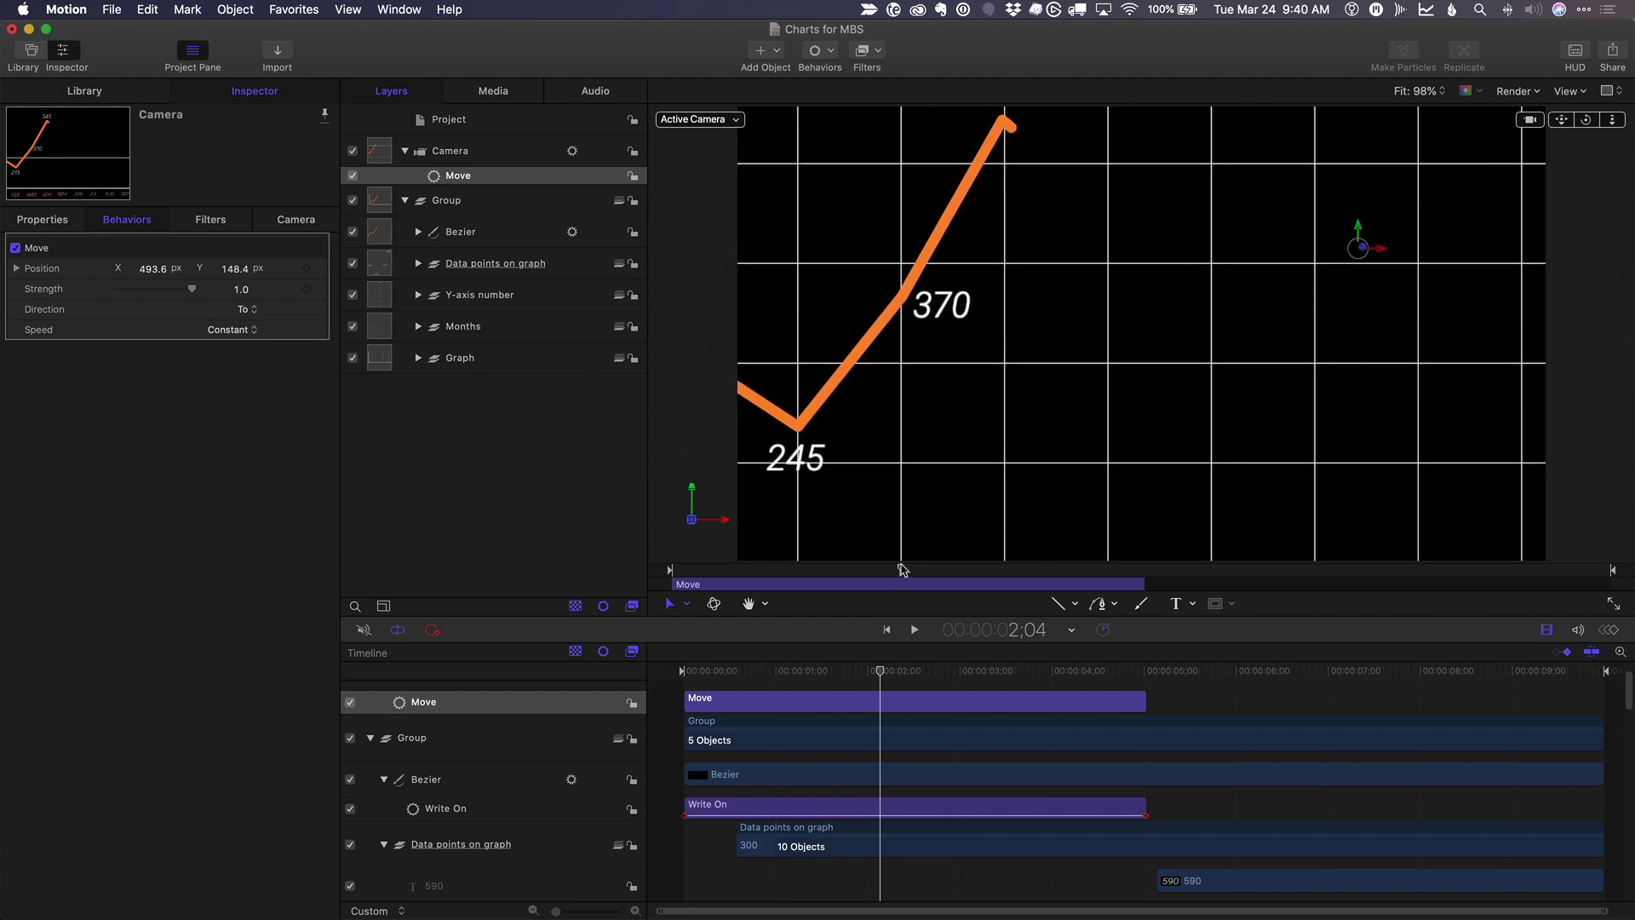
drag(903, 569, 678, 568)
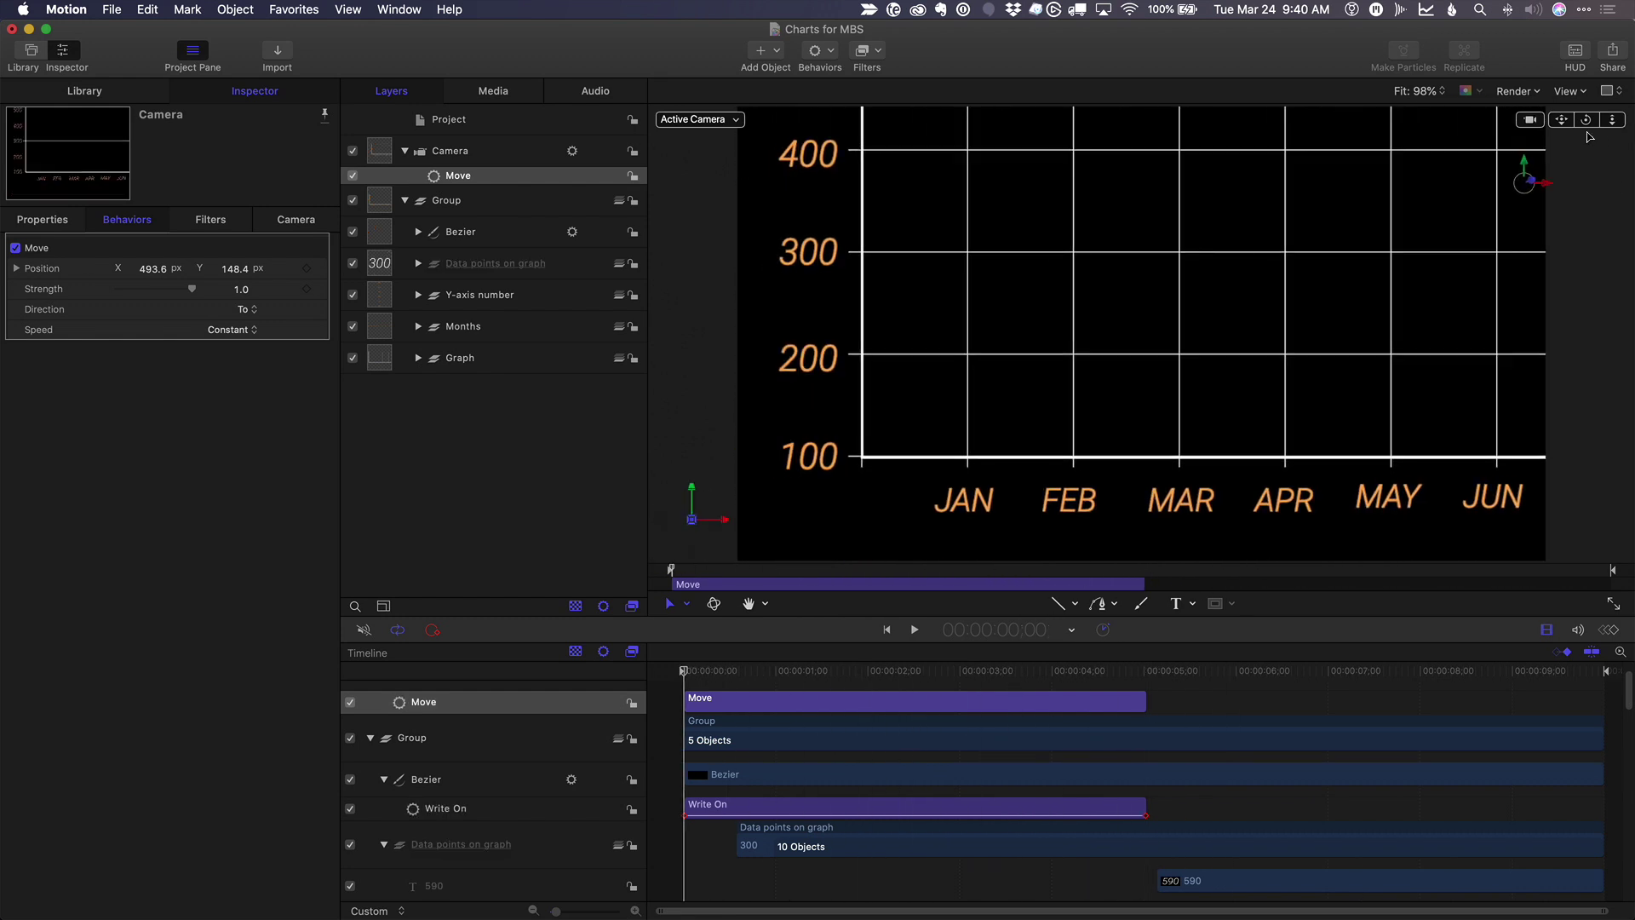
Orbit the camera to tilt the chart into perspective and play it back.
mouse_move(1587, 124)
mouse_down()
mouse_move(1524, 124)
mouse_move(1618, 123)
mouse_move(1567, 115)
mouse_up()
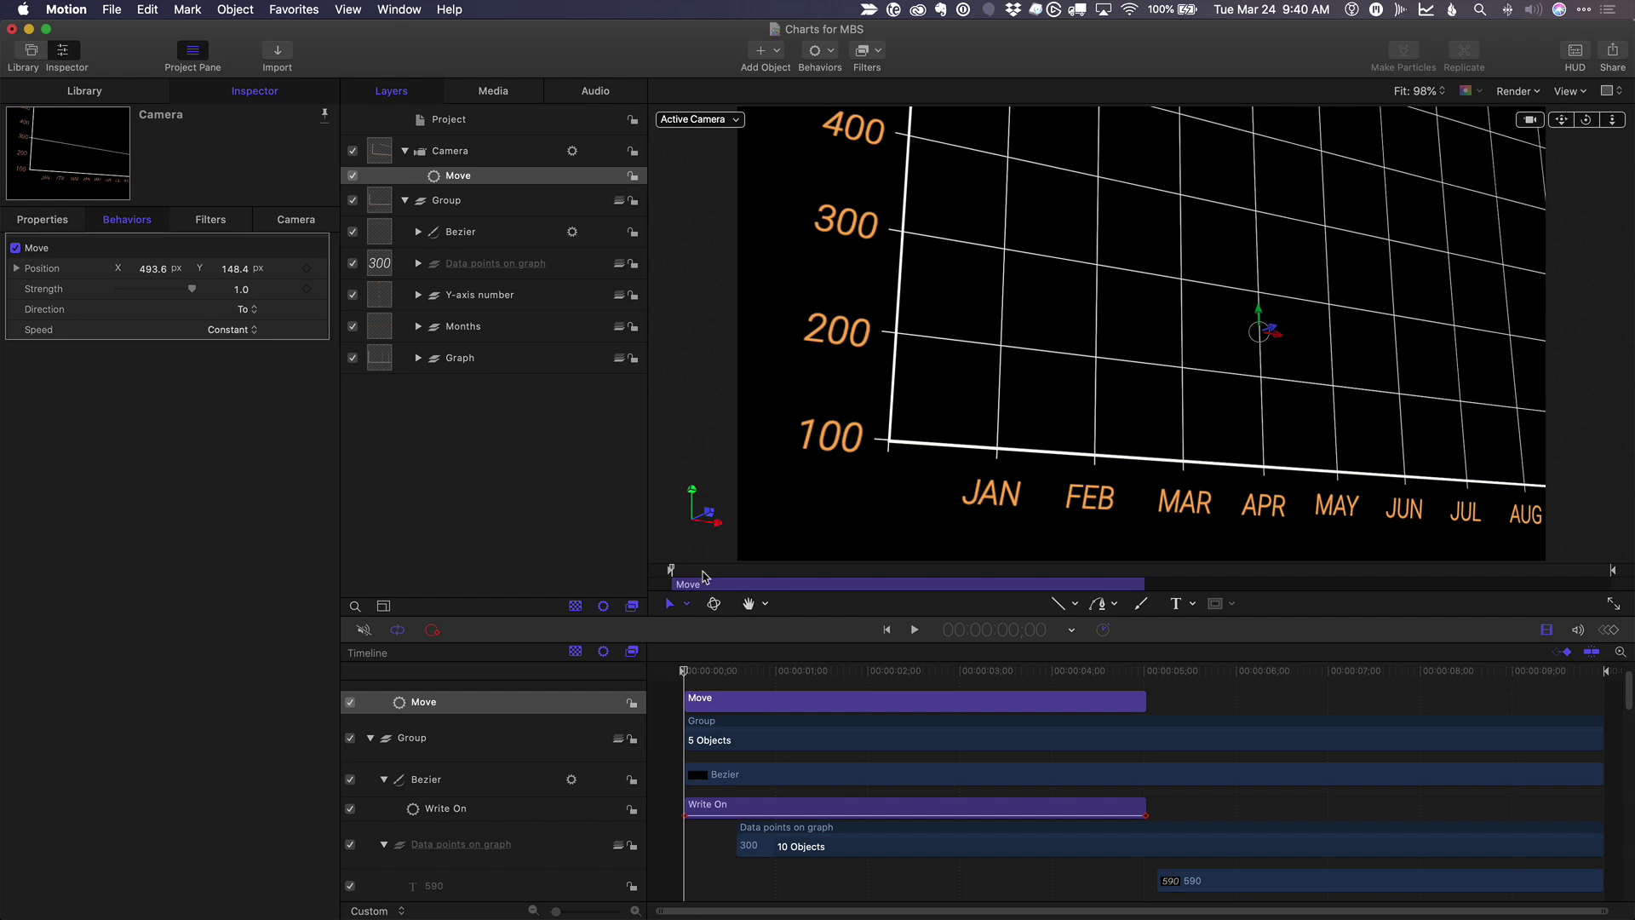
key(space)
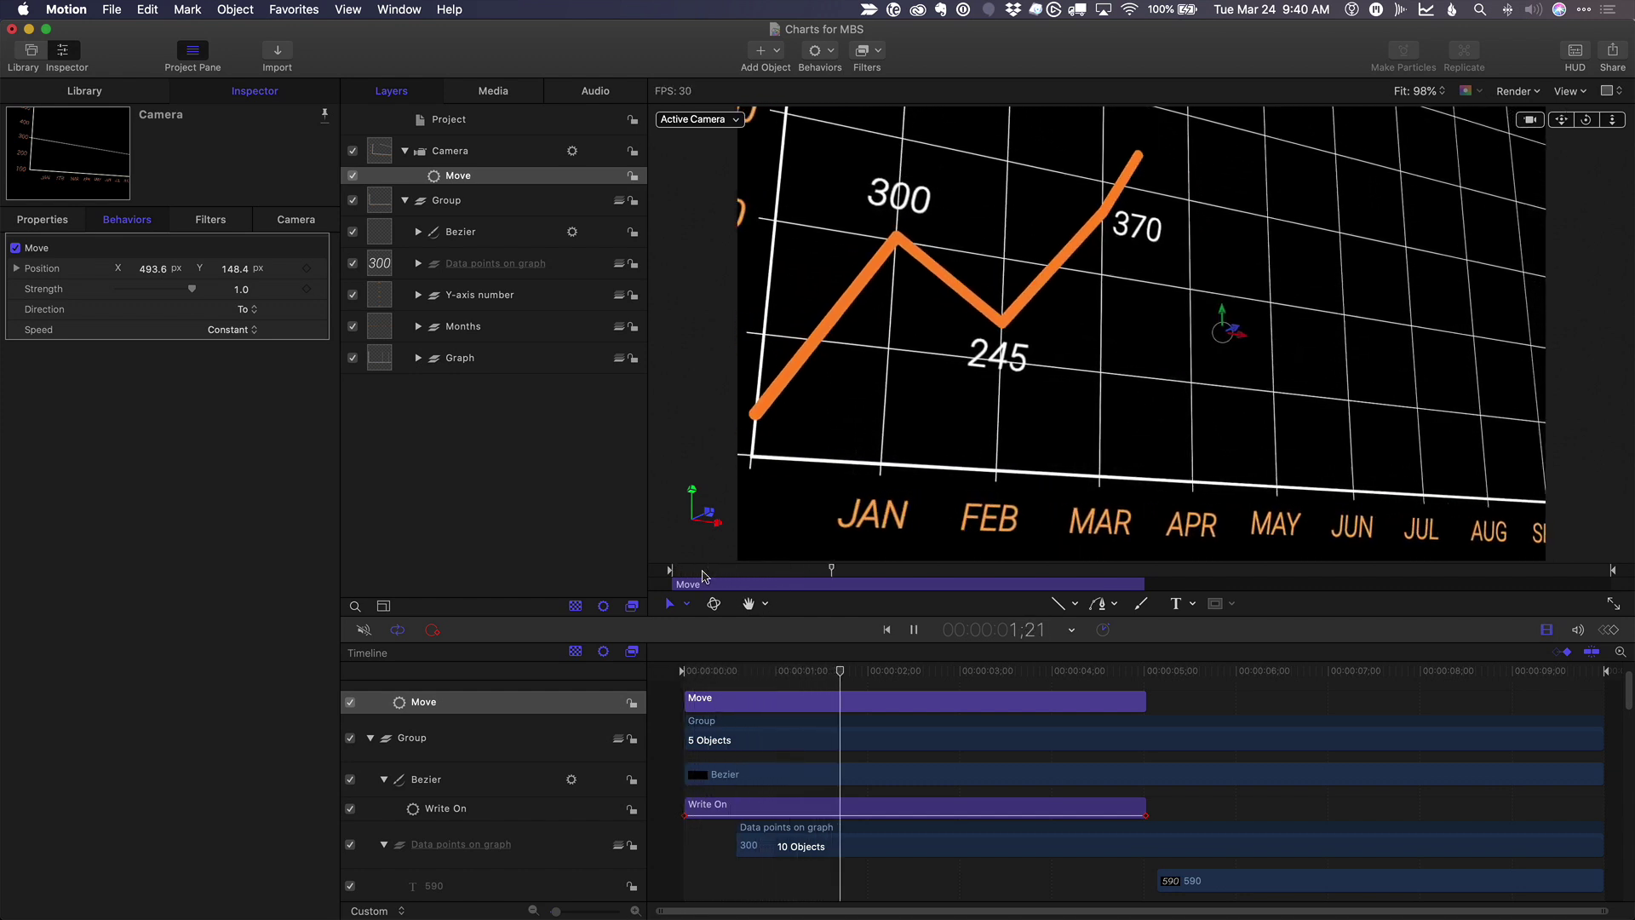
key(space)
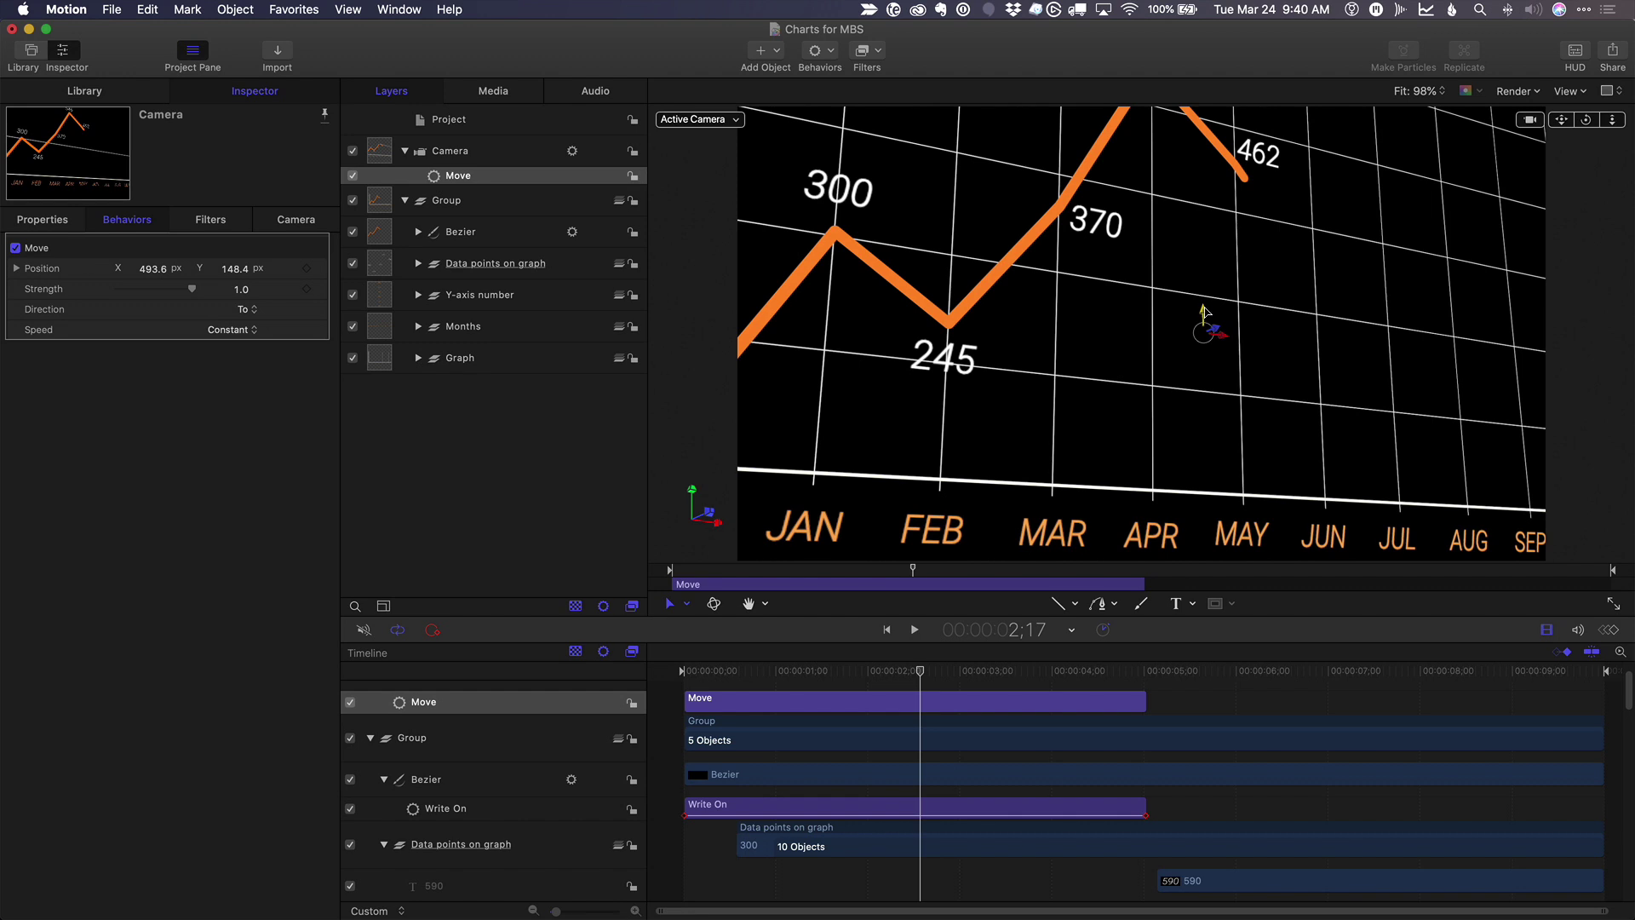
Raise the camera Move's end point, push it further right, and preview the flight from the start.
drag(1205, 311, 1216, 211)
drag(765, 569, 610, 574)
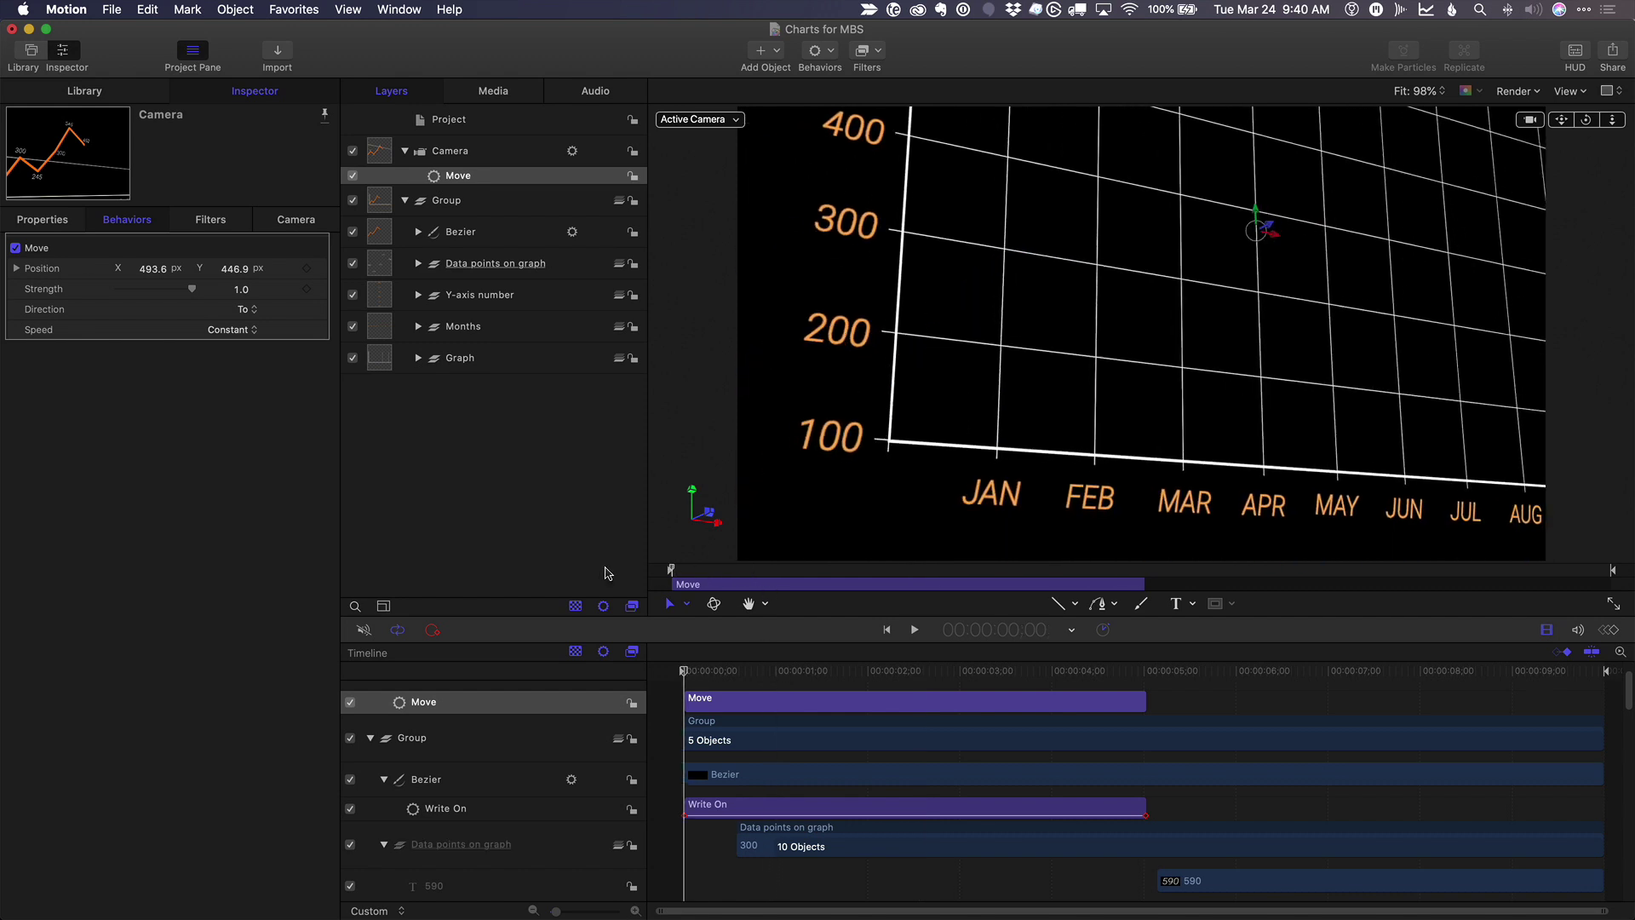
key(space)
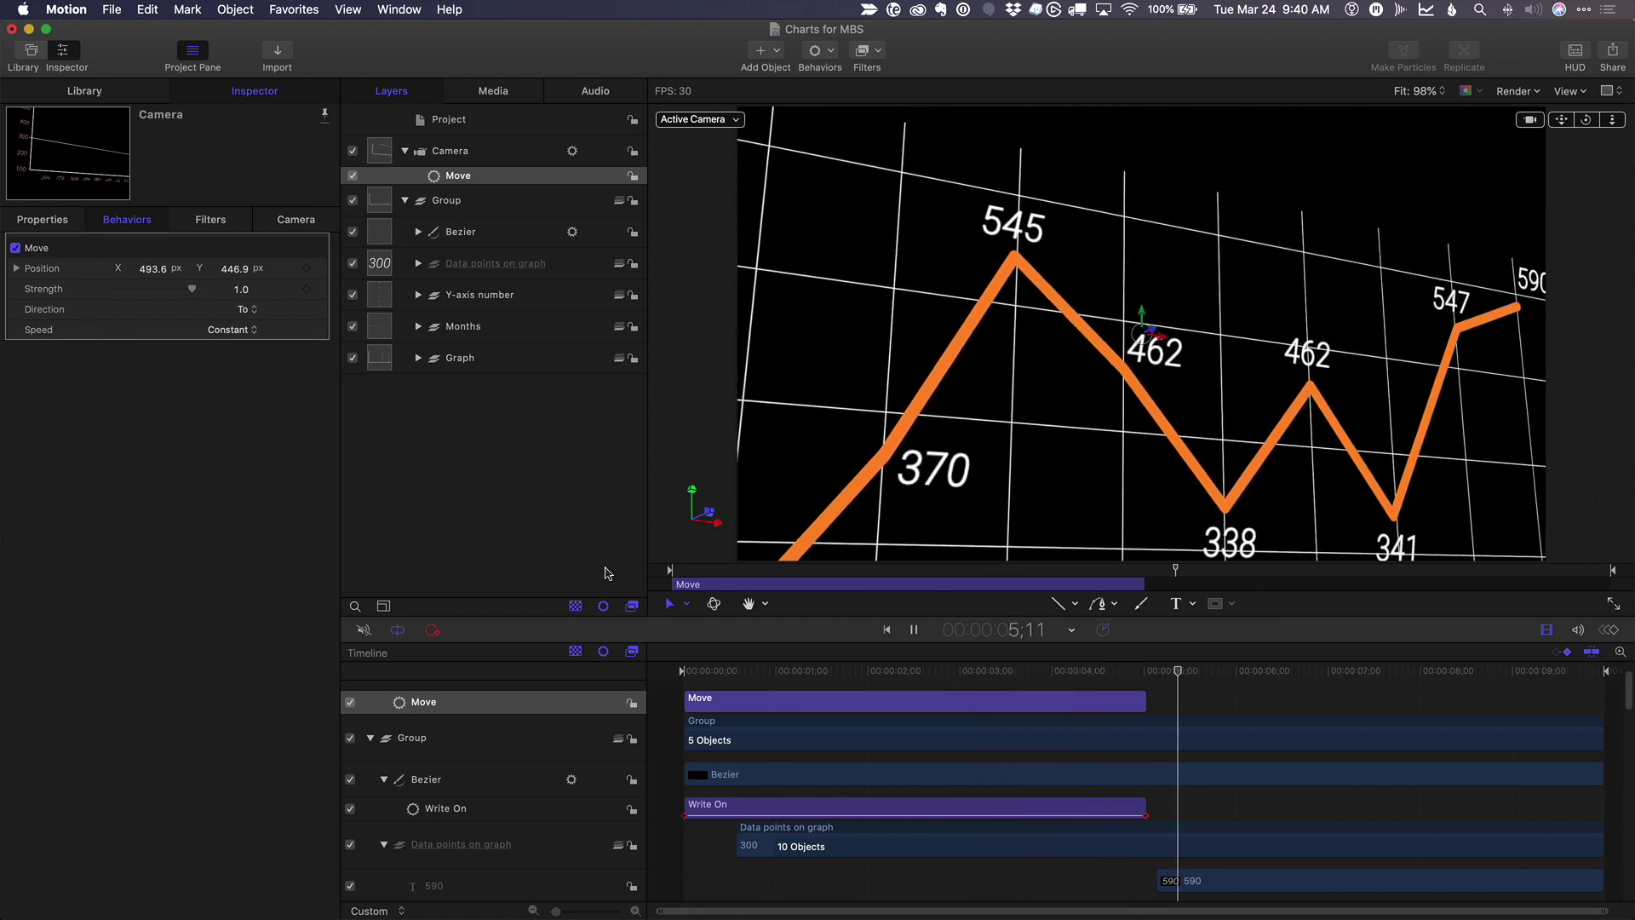
key(space)
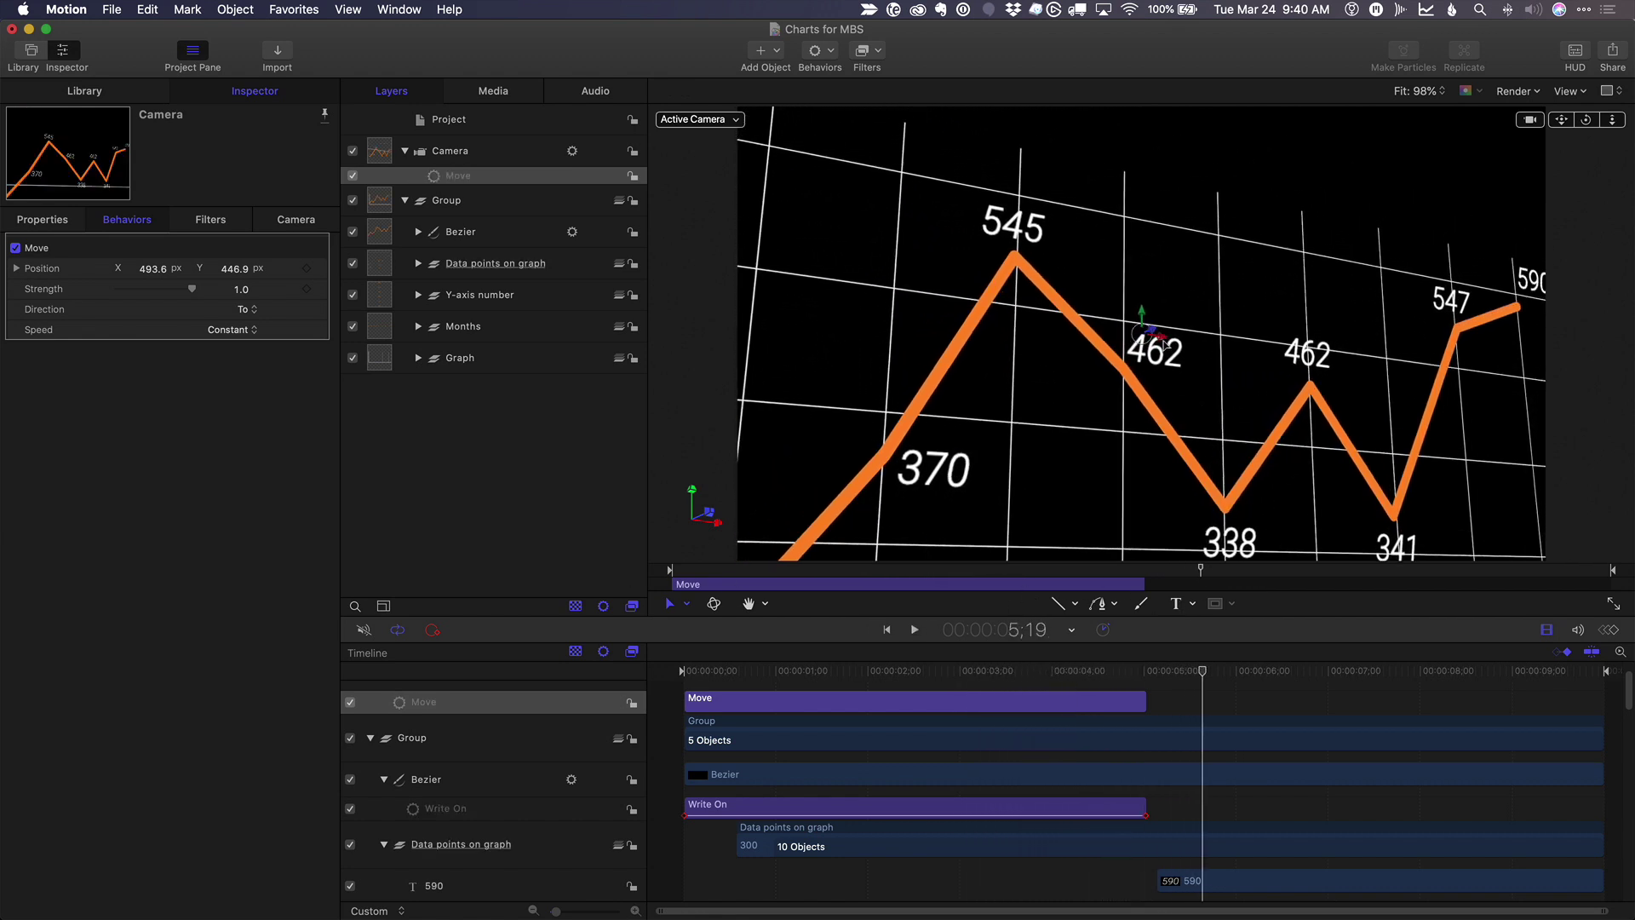
drag(1165, 344, 1297, 339)
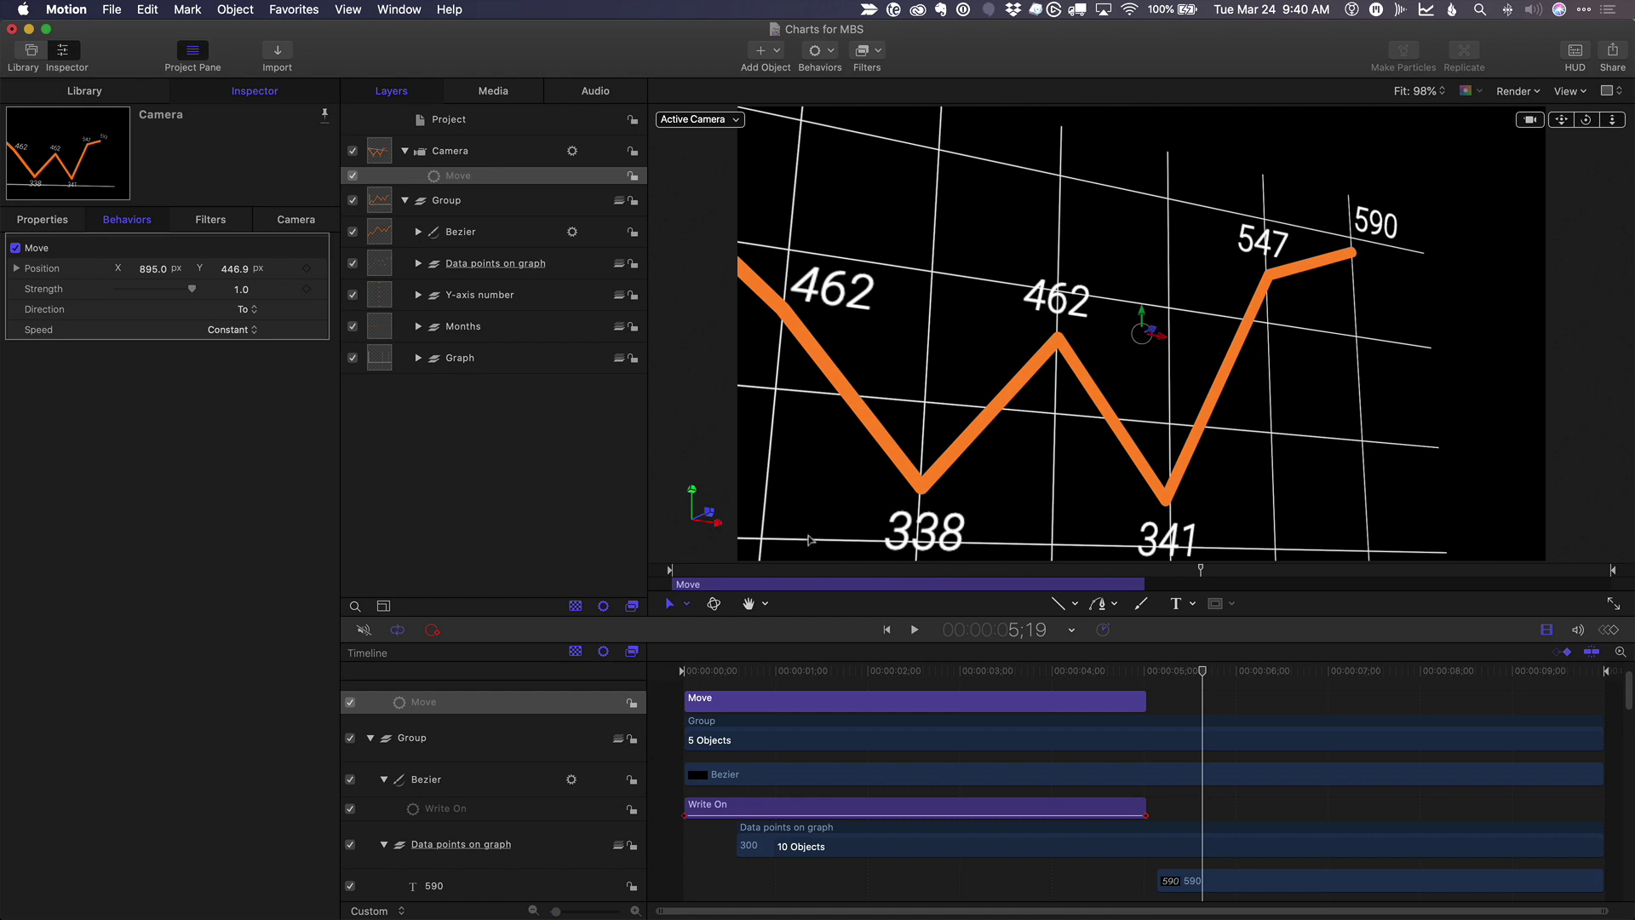
key(Home)
key(space)
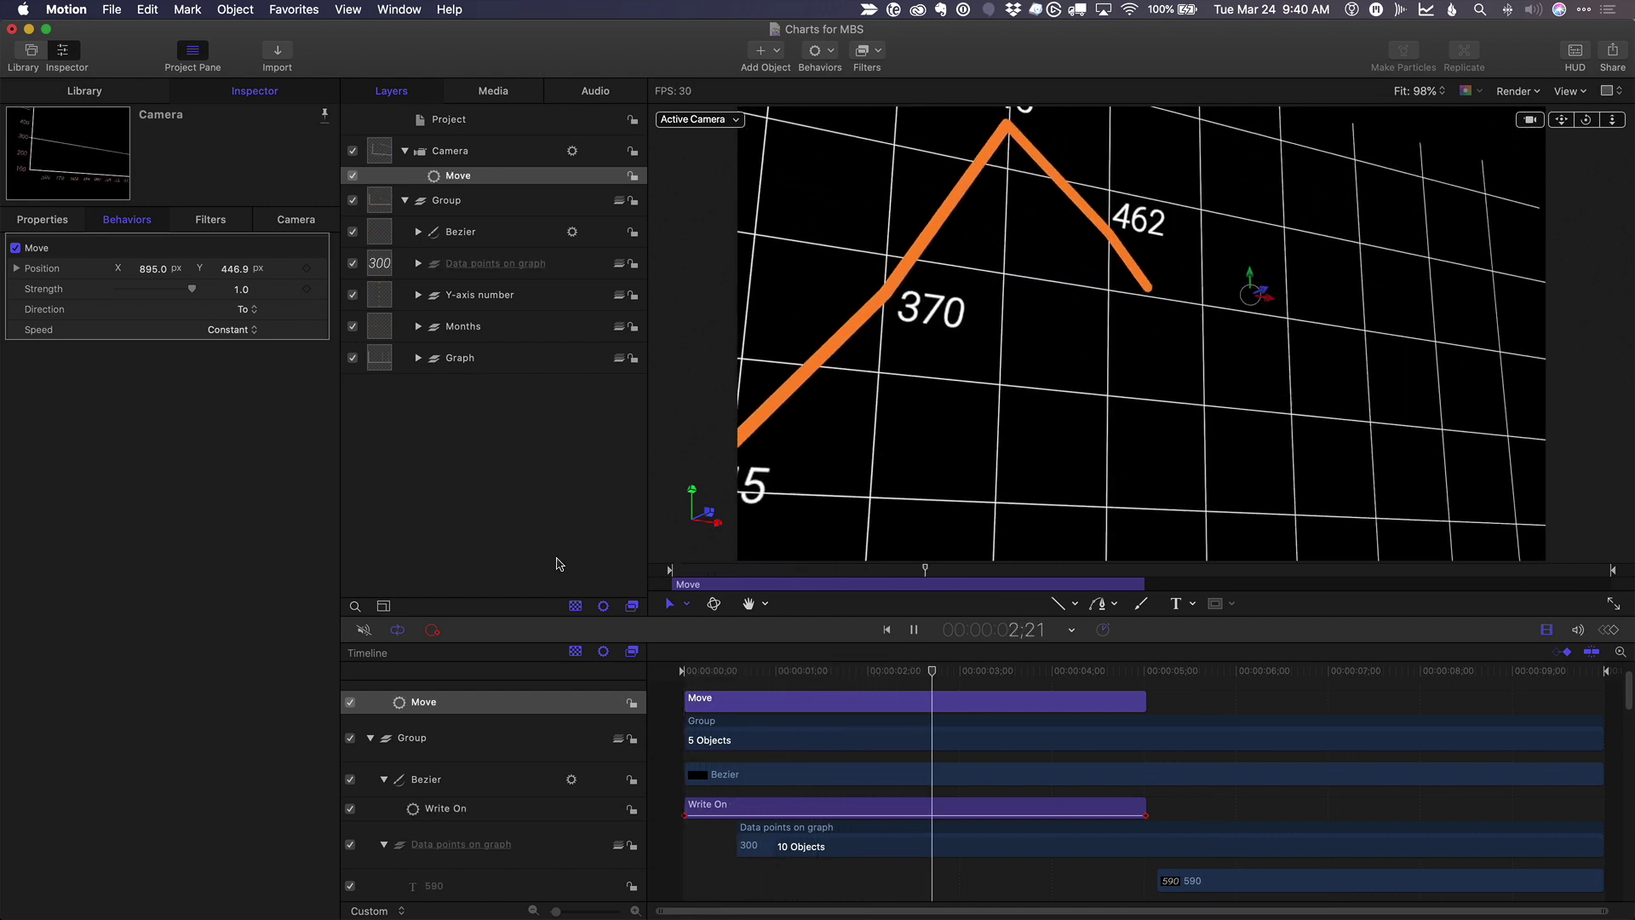
key(space)
Raise the Move's end point to 895.0, 575.7 px to frame 547 and 590, then replay to 5;17.
drag(933, 577, 923, 573)
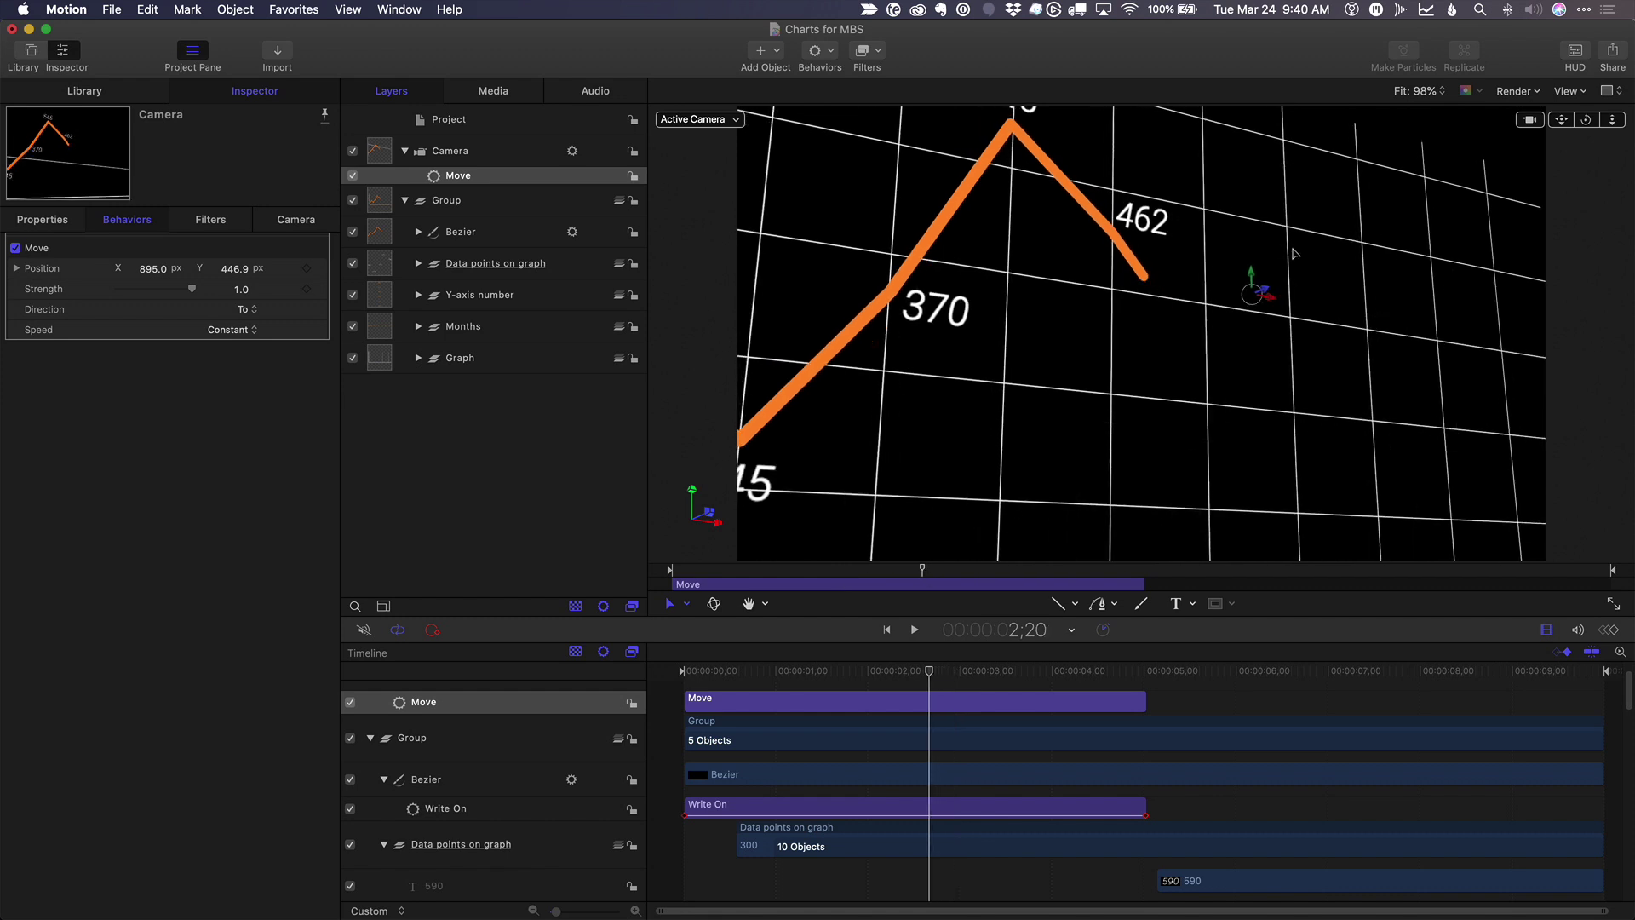
drag(1252, 274, 1265, 213)
key(Home)
key(space)
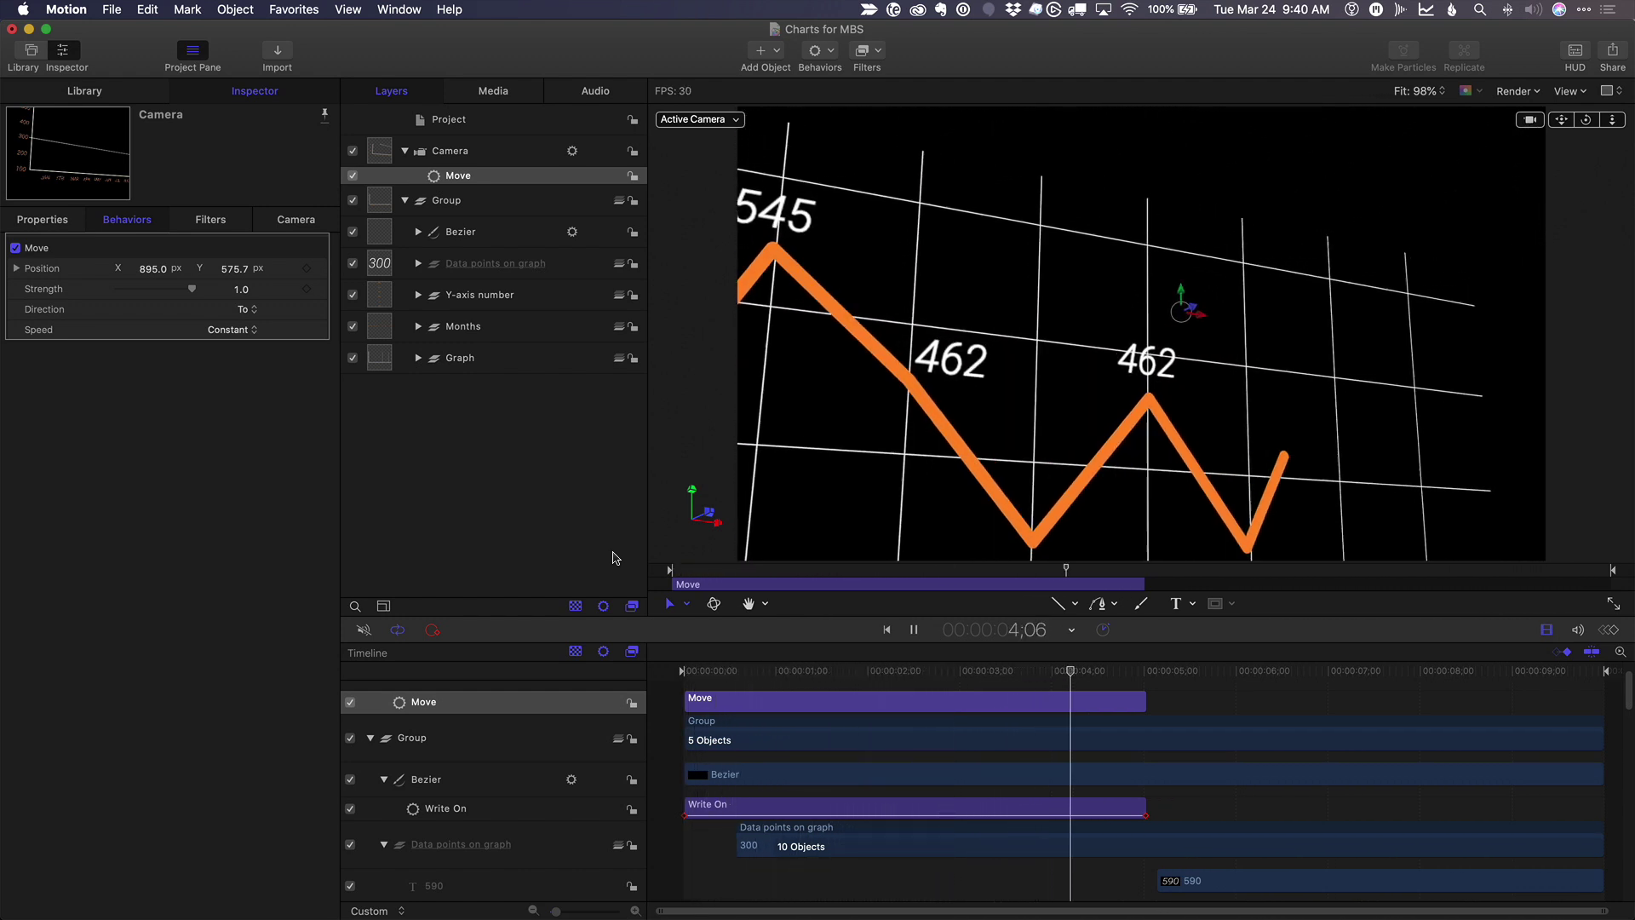
key(space)
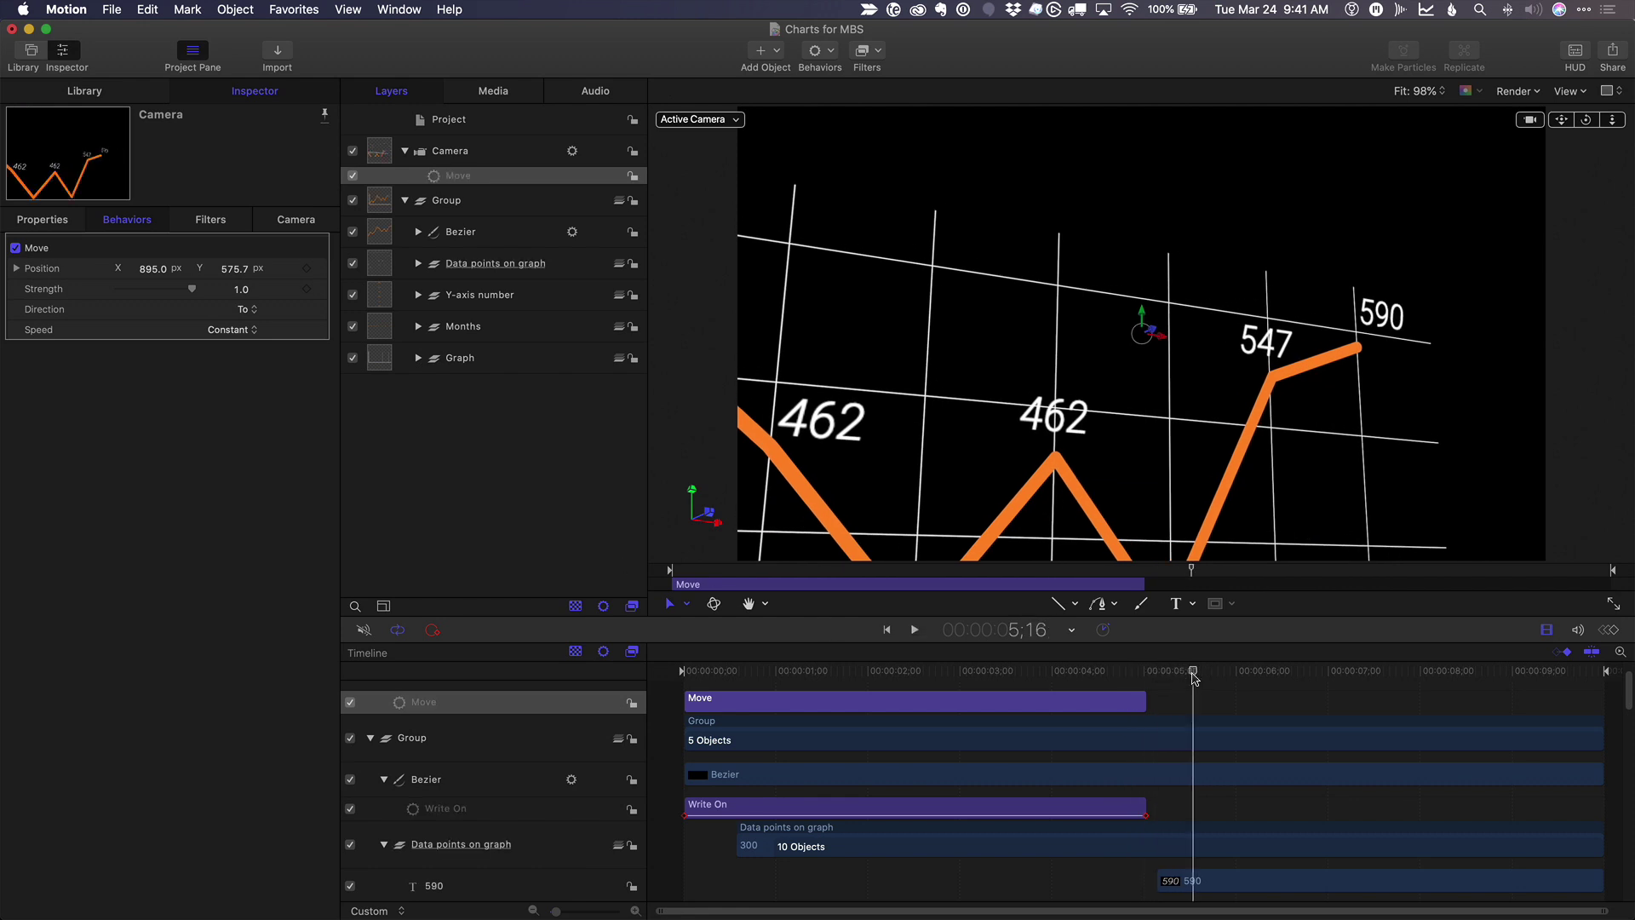
Add a second Basic Motion Move (Move 1) to the camera, spanning 5:16 to 6:22.
click(800, 53)
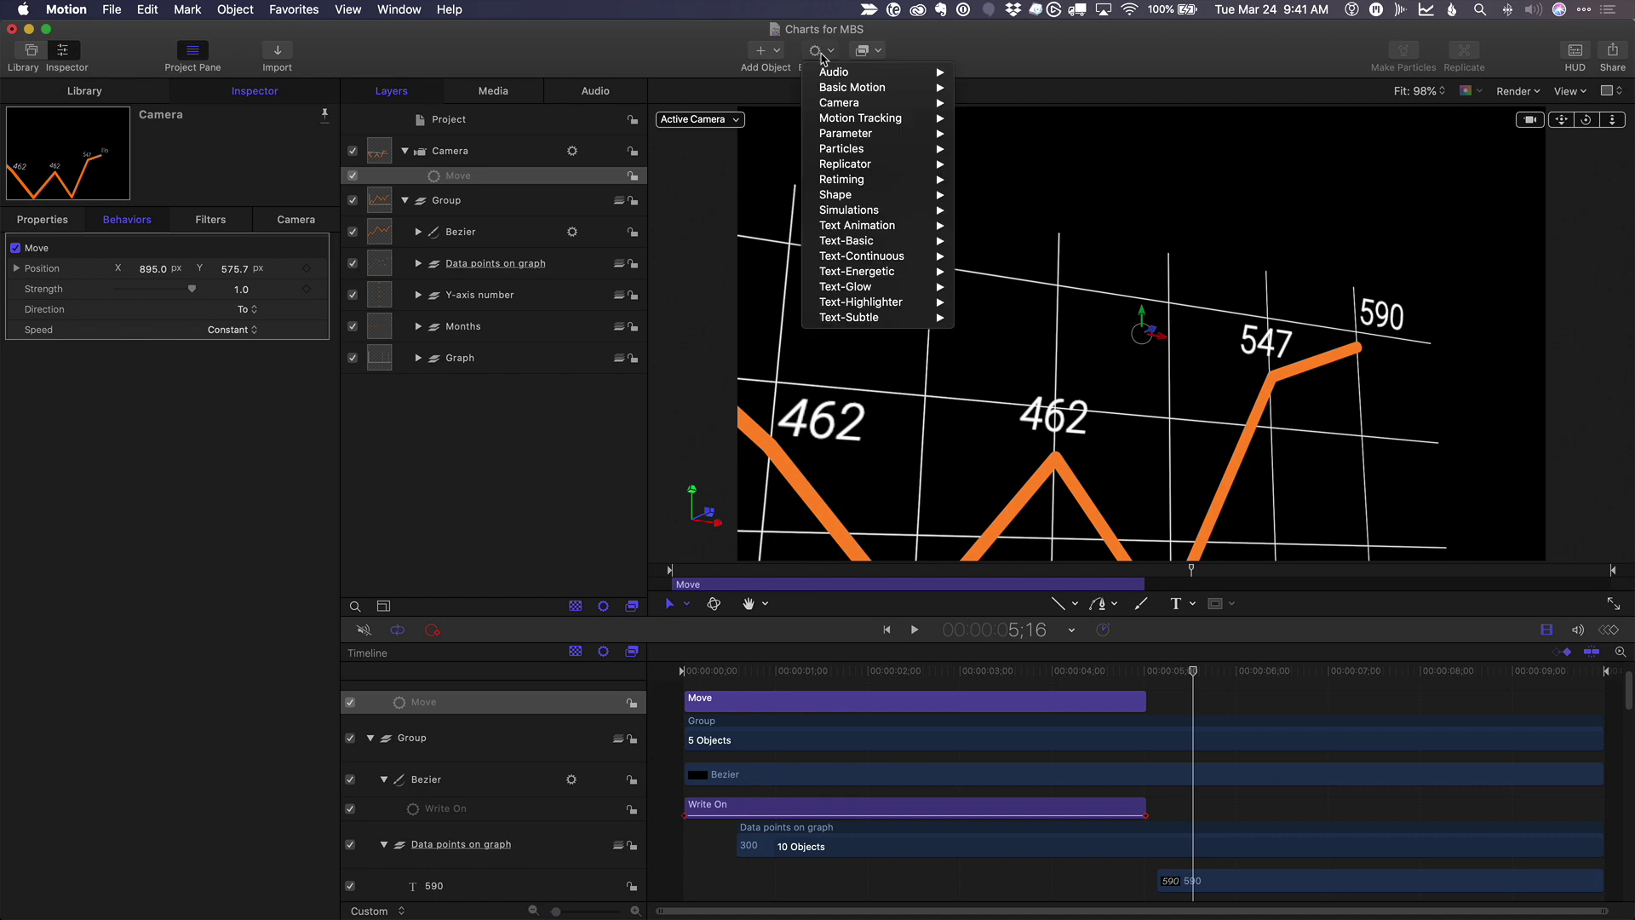
mouse_move(878, 86)
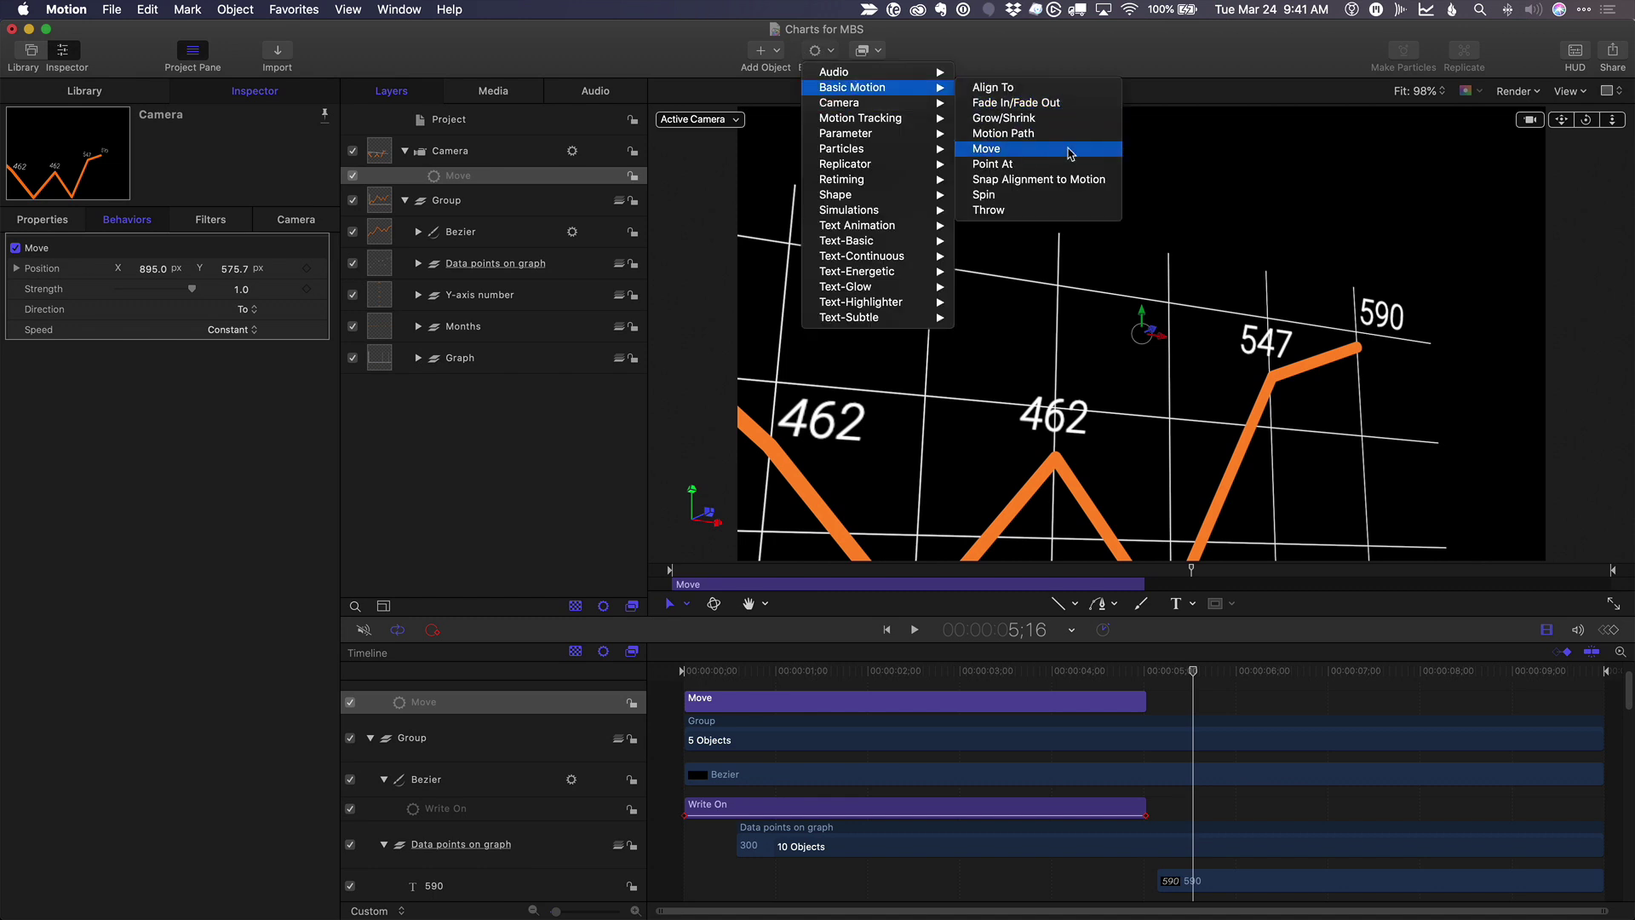
click(1072, 150)
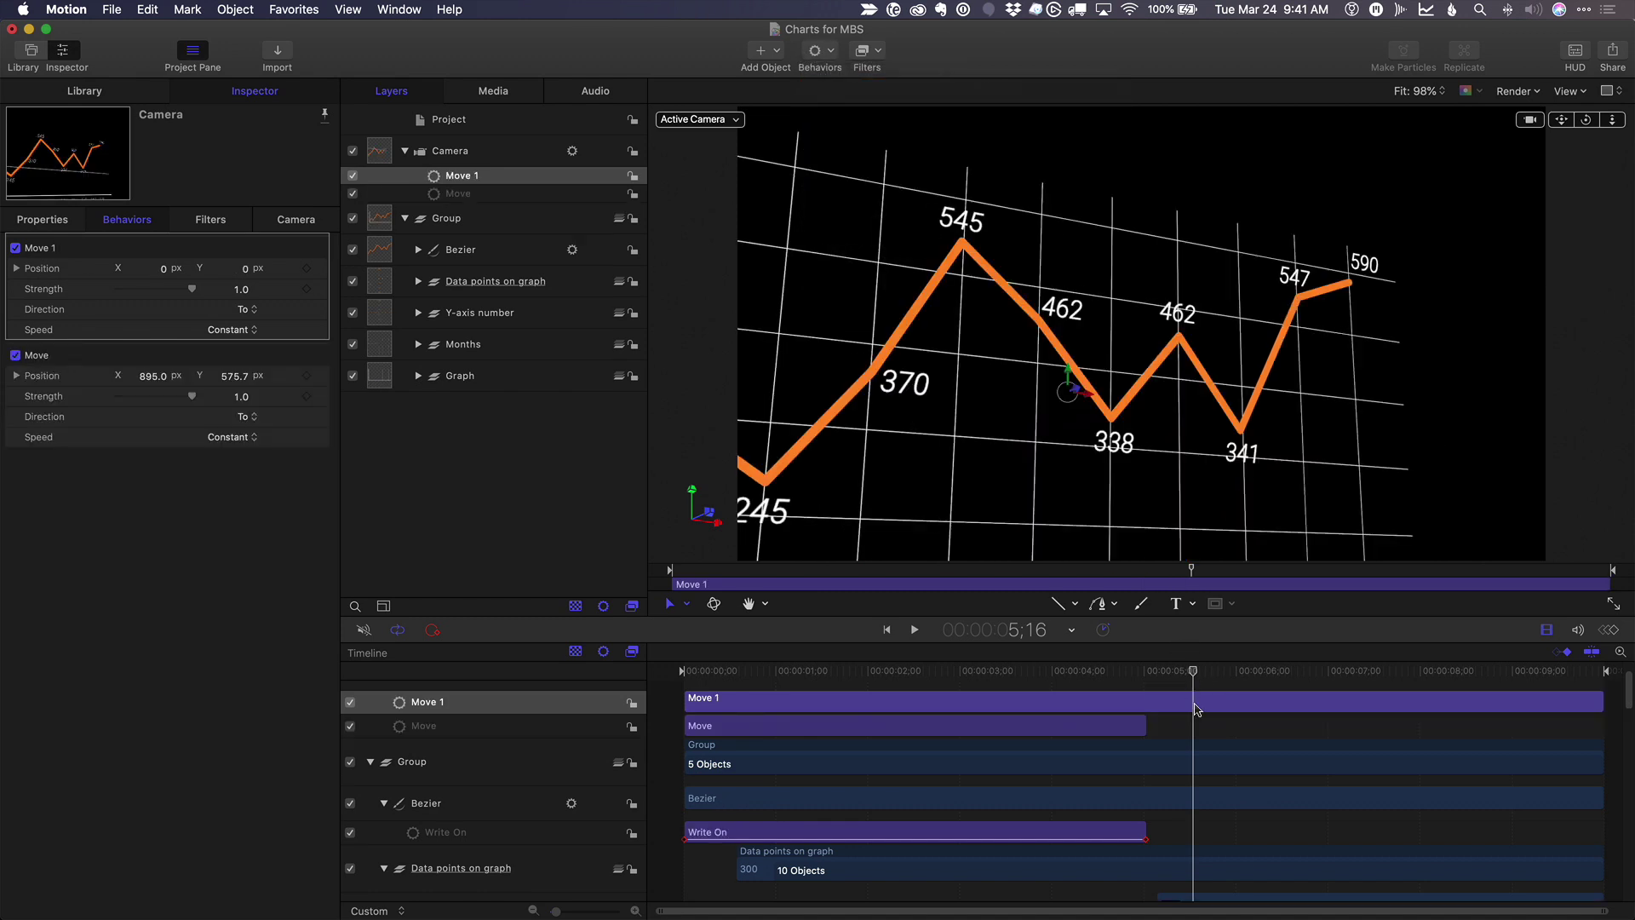
key(i)
drag(1200, 670, 1306, 671)
key(o)
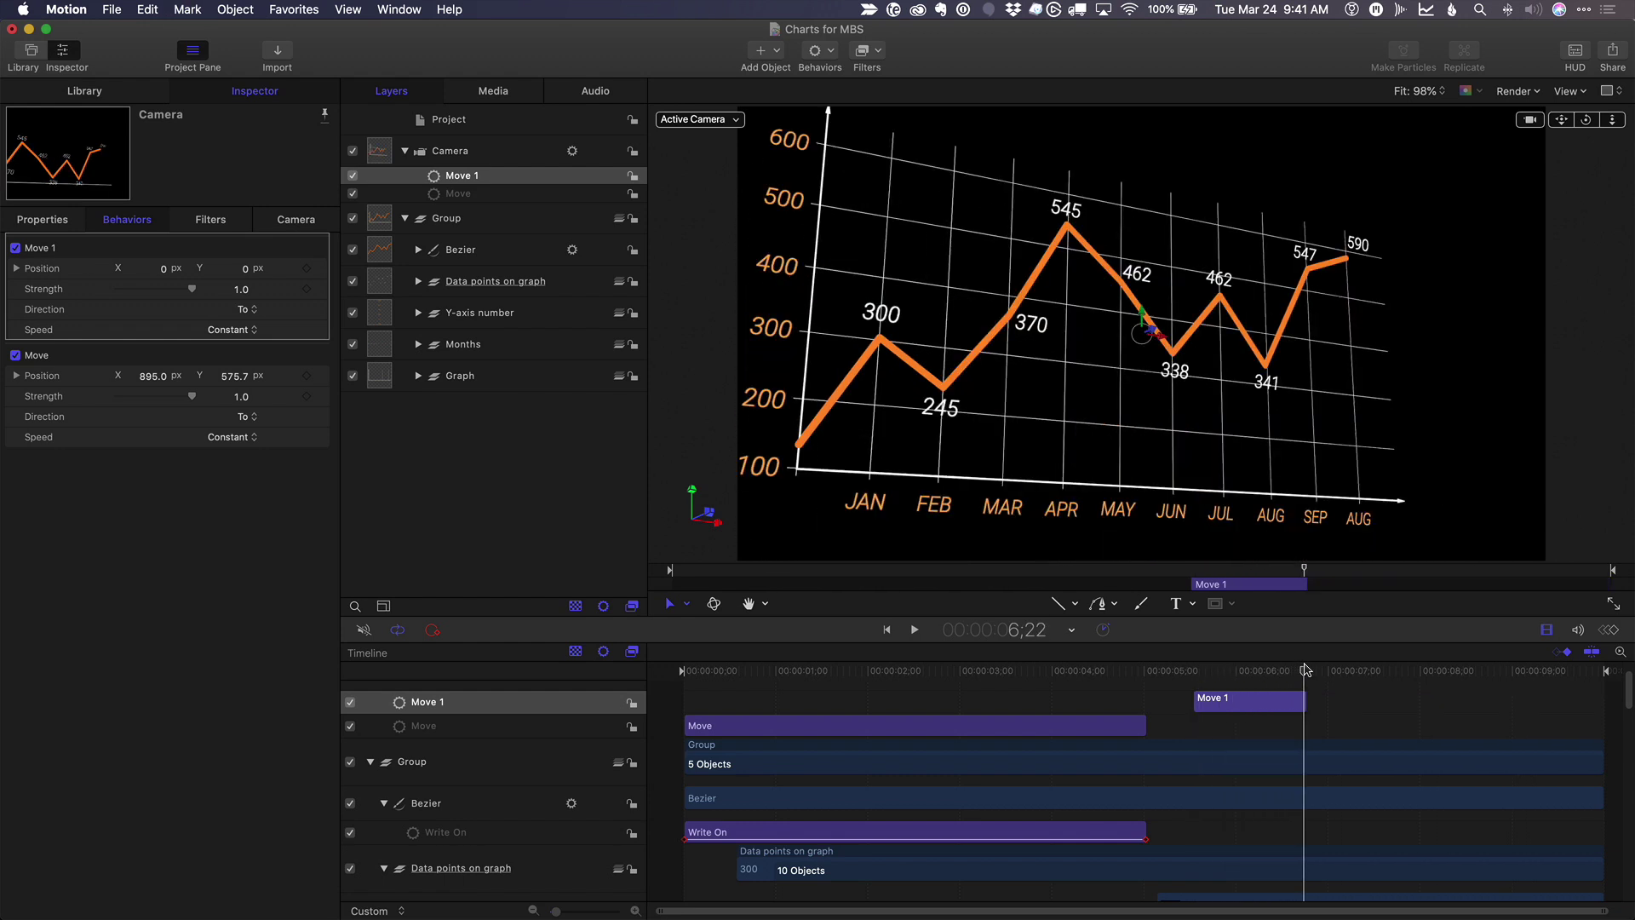
drag(1306, 670, 1197, 671)
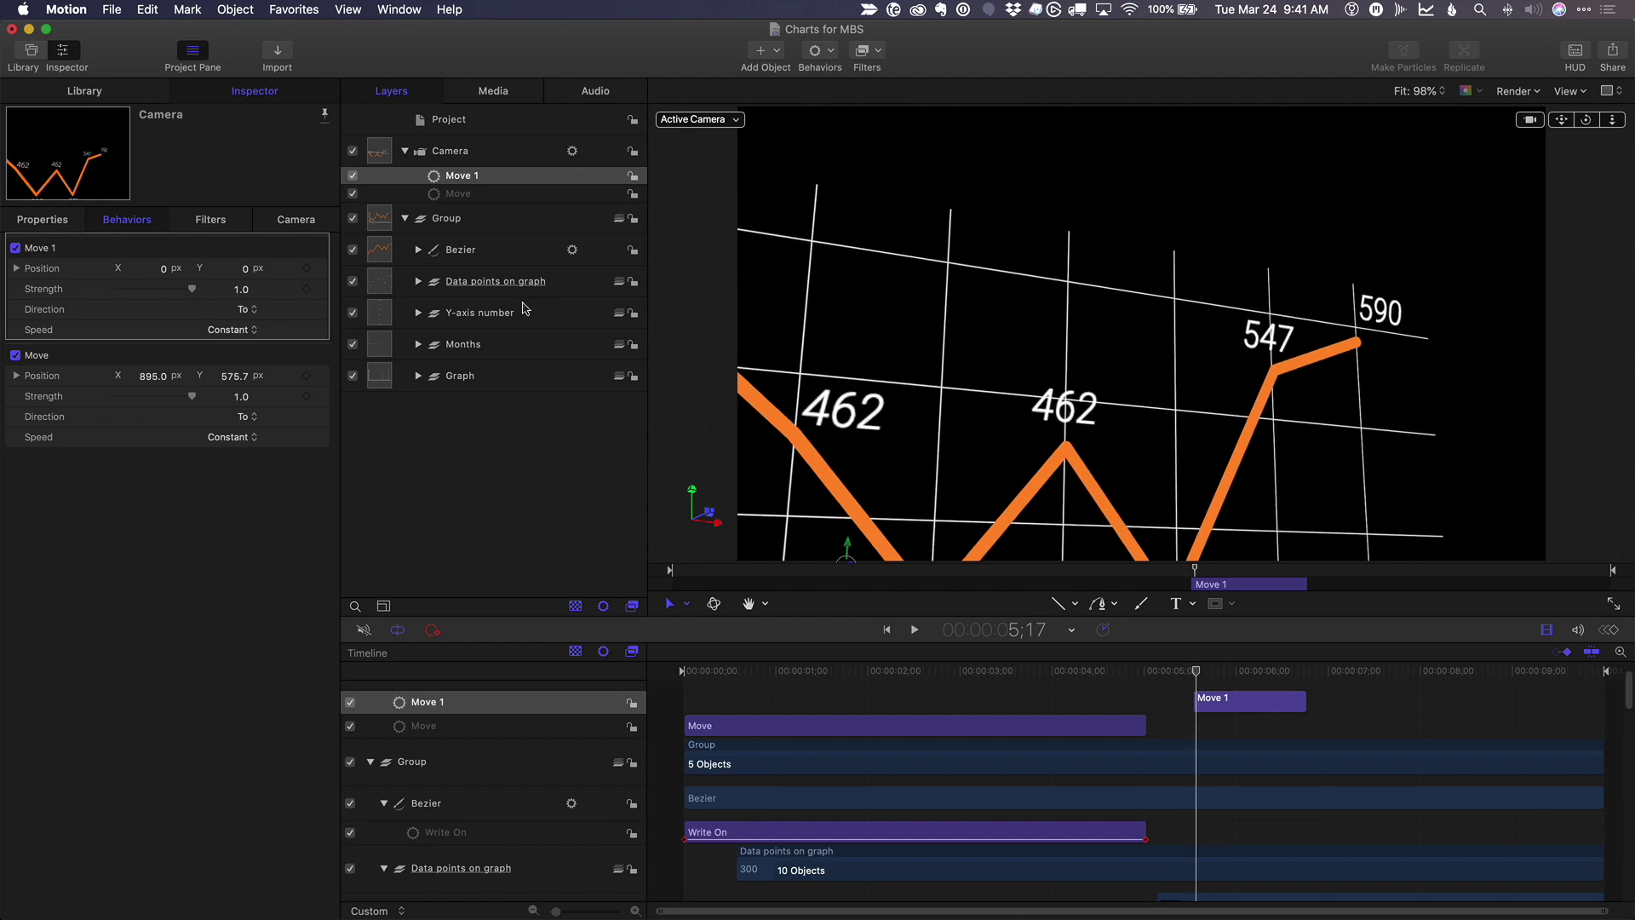
click(290, 224)
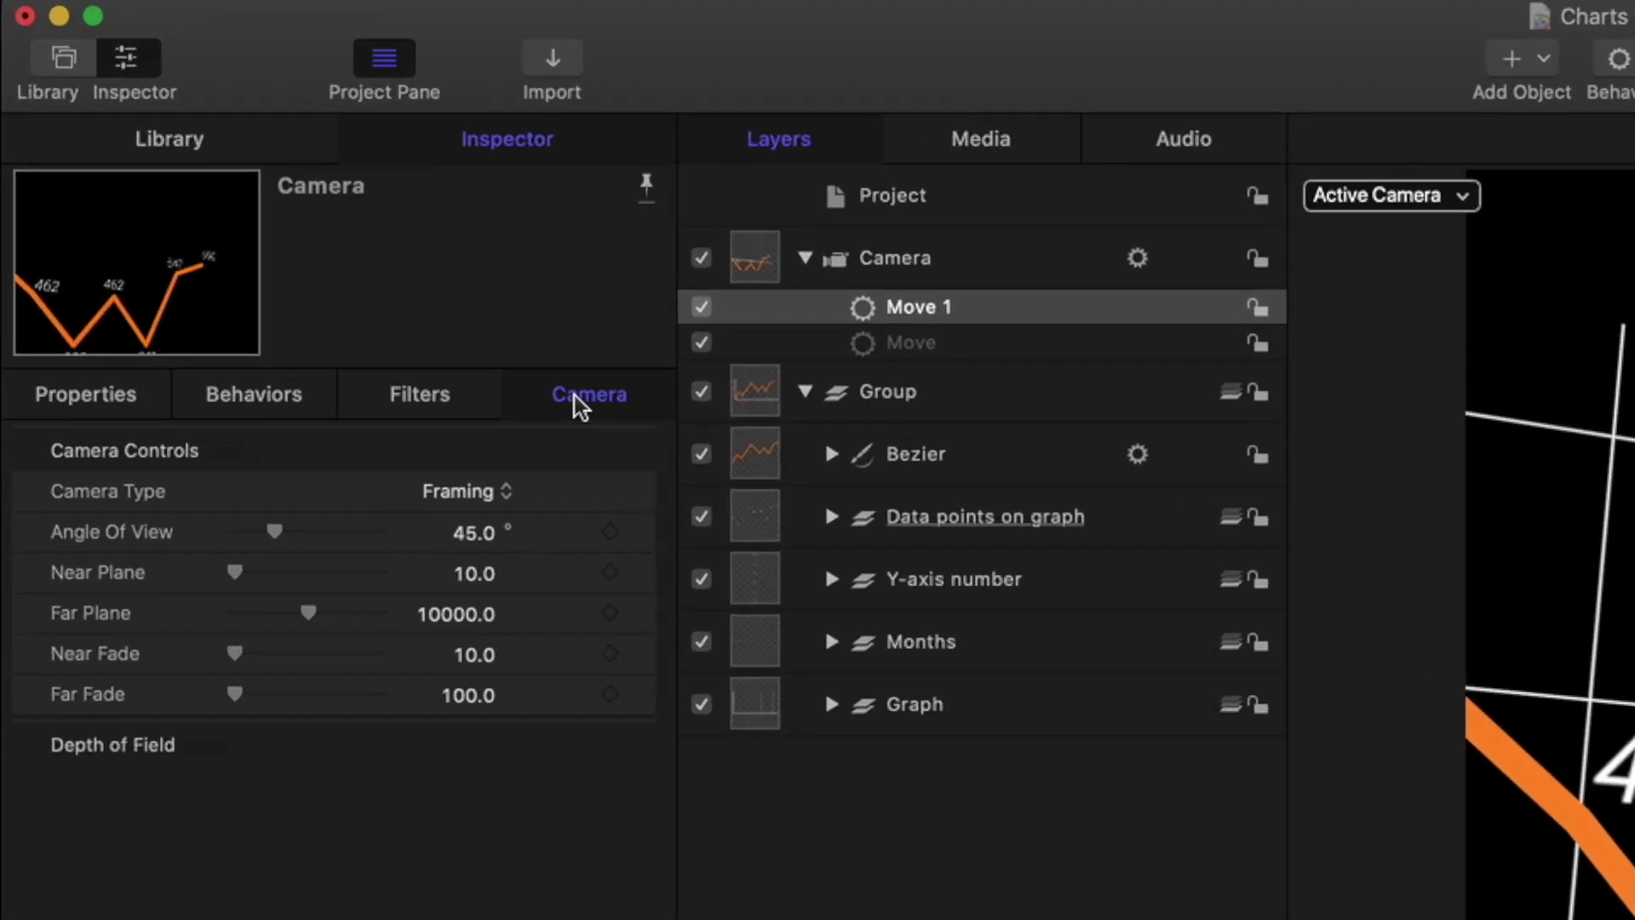
Keyframe the camera's current rotation at 14.4° X and -28.8° Y.
click(80, 392)
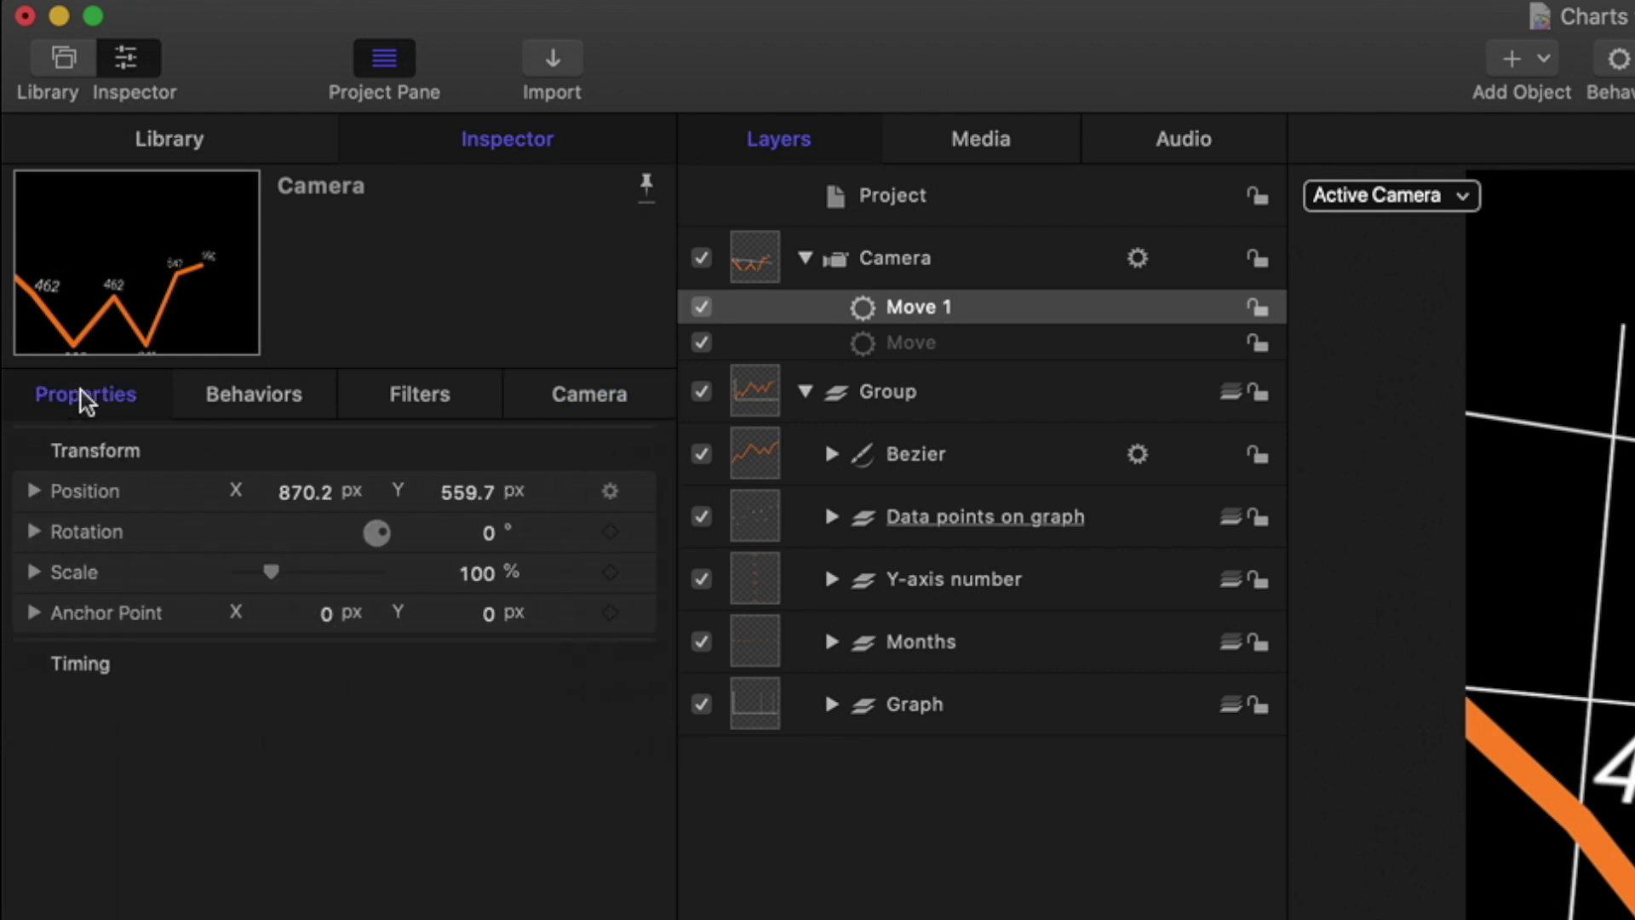
click(34, 532)
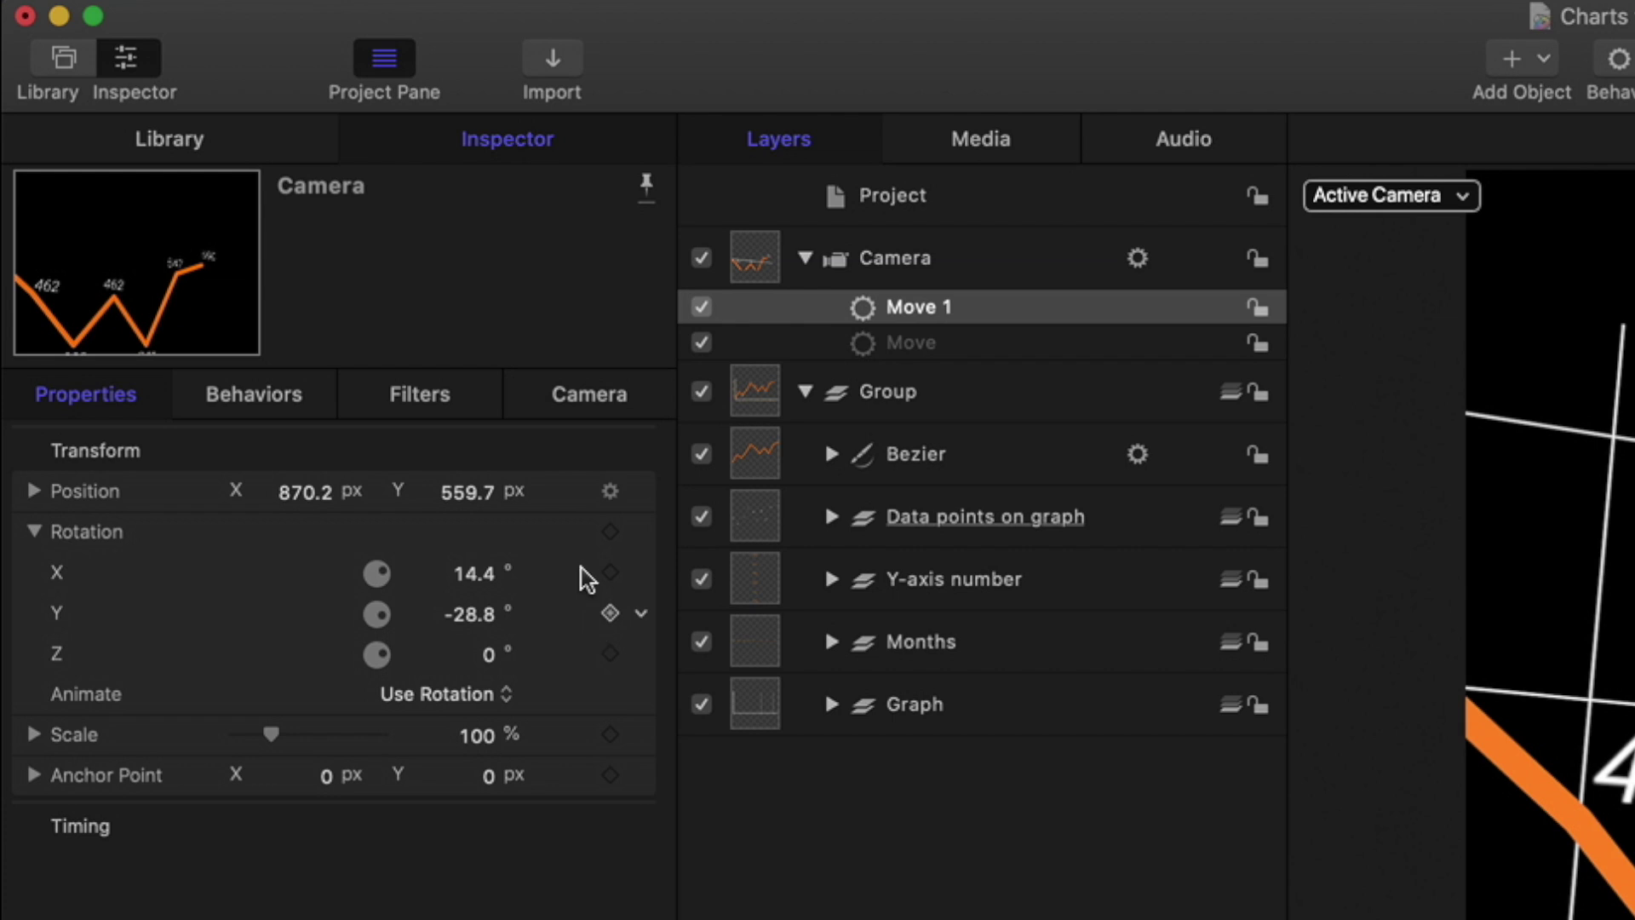
click(610, 573)
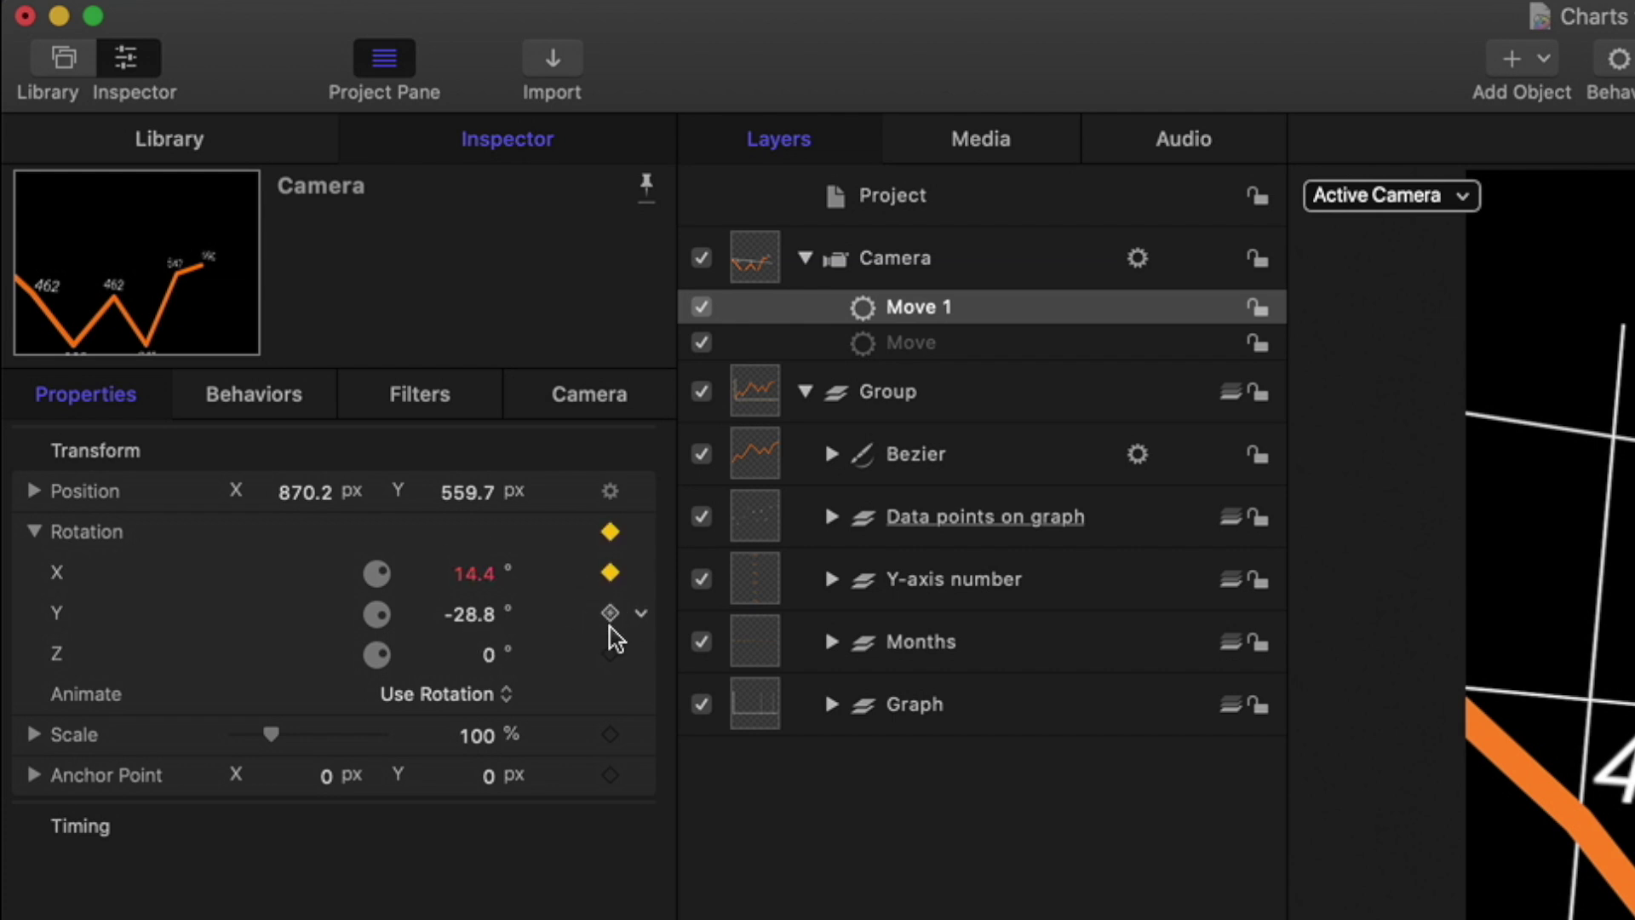
click(610, 613)
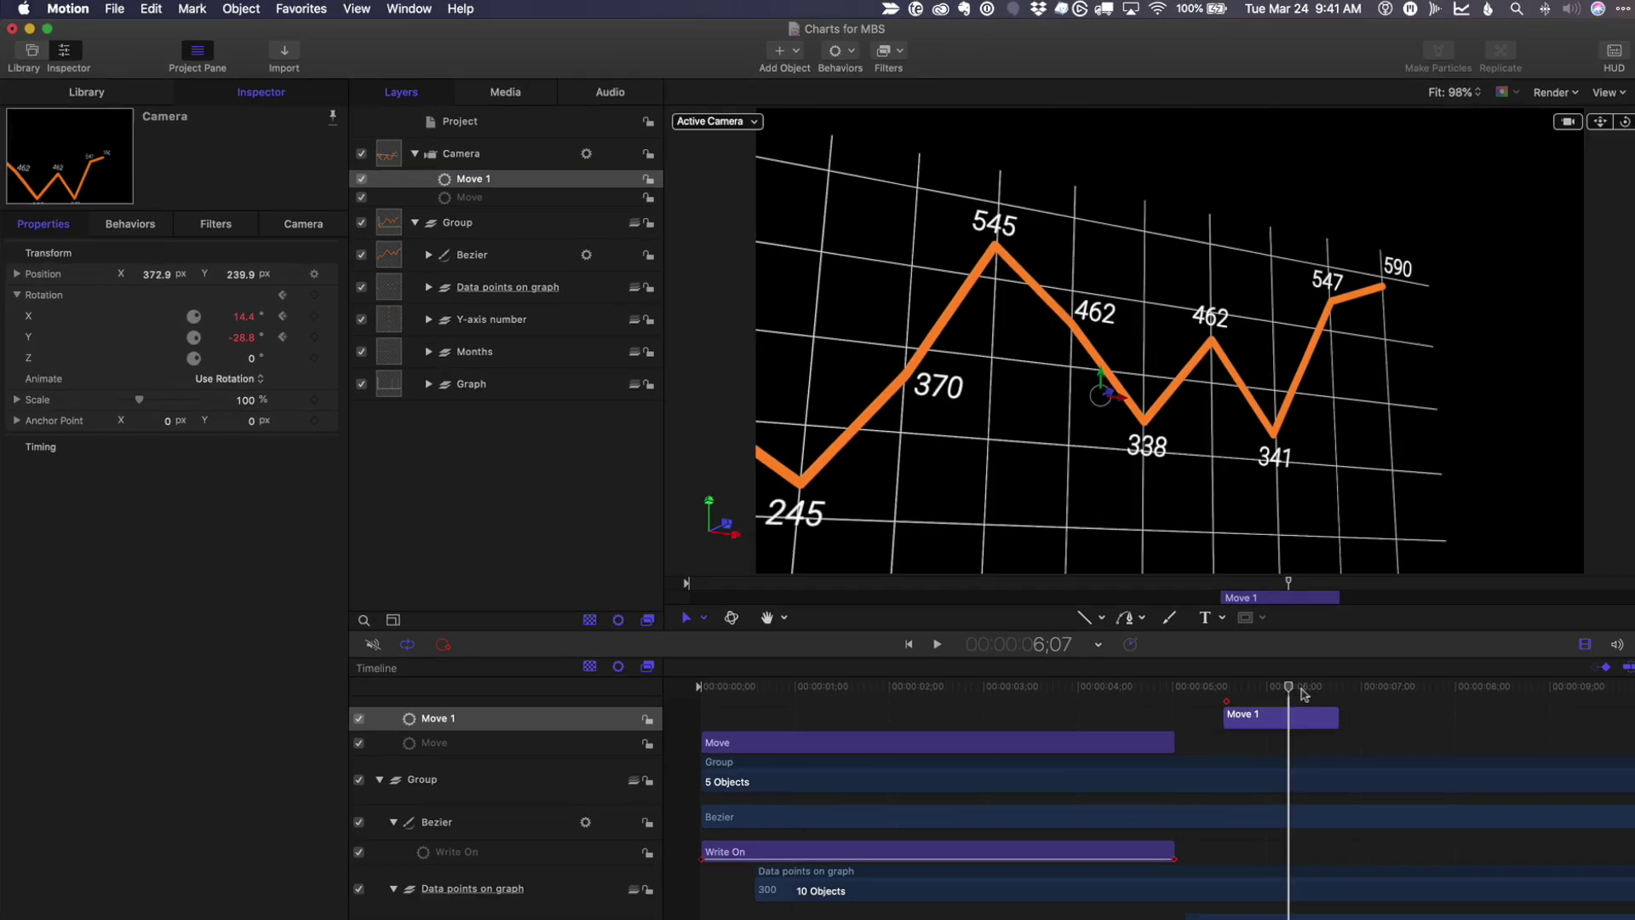
At about 6:20, set the camera's rotation to 0°, then preview from around 5:09.
mouse_move(1302, 694)
mouse_down()
mouse_move(1331, 694)
mouse_move(1304, 676)
mouse_up()
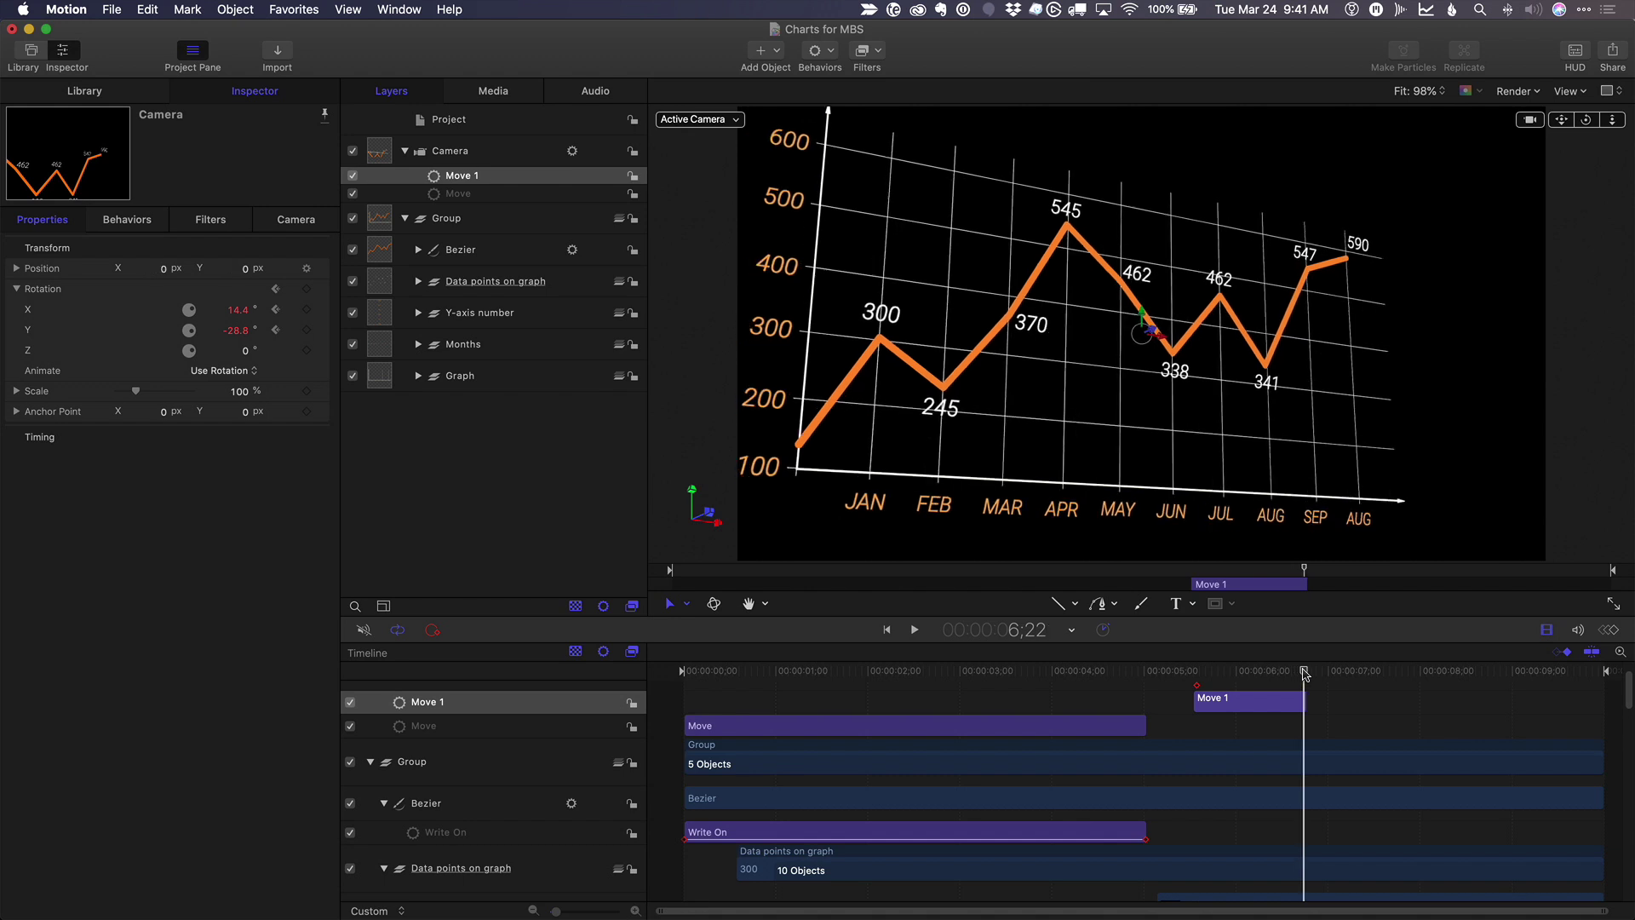
click(235, 330)
text(0)
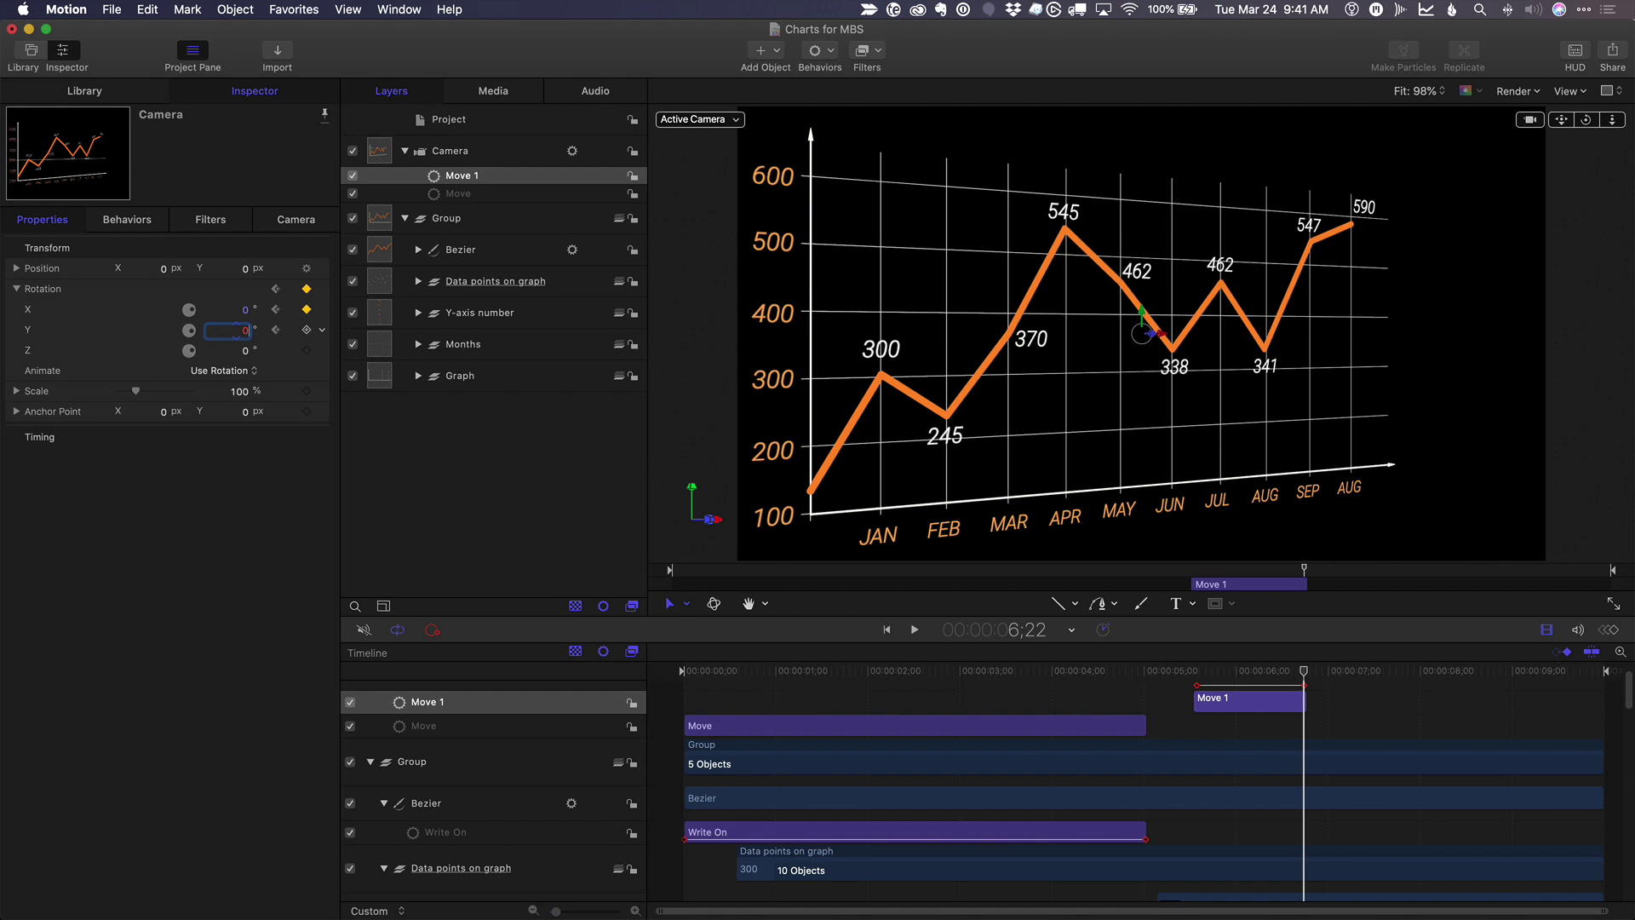
key(Return)
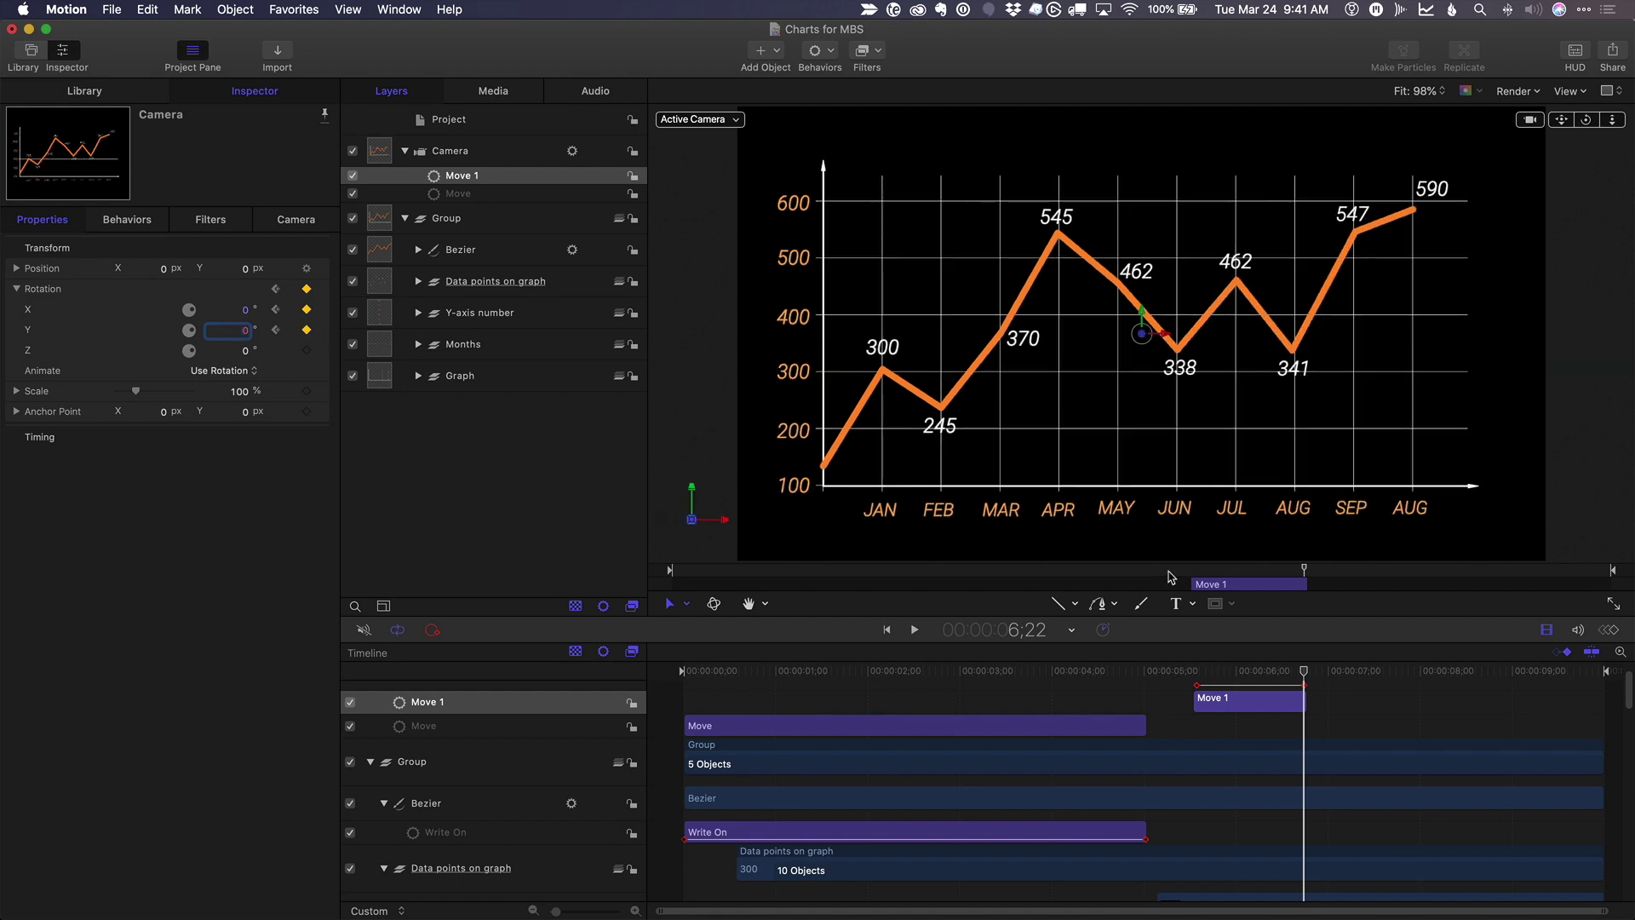
click(1169, 571)
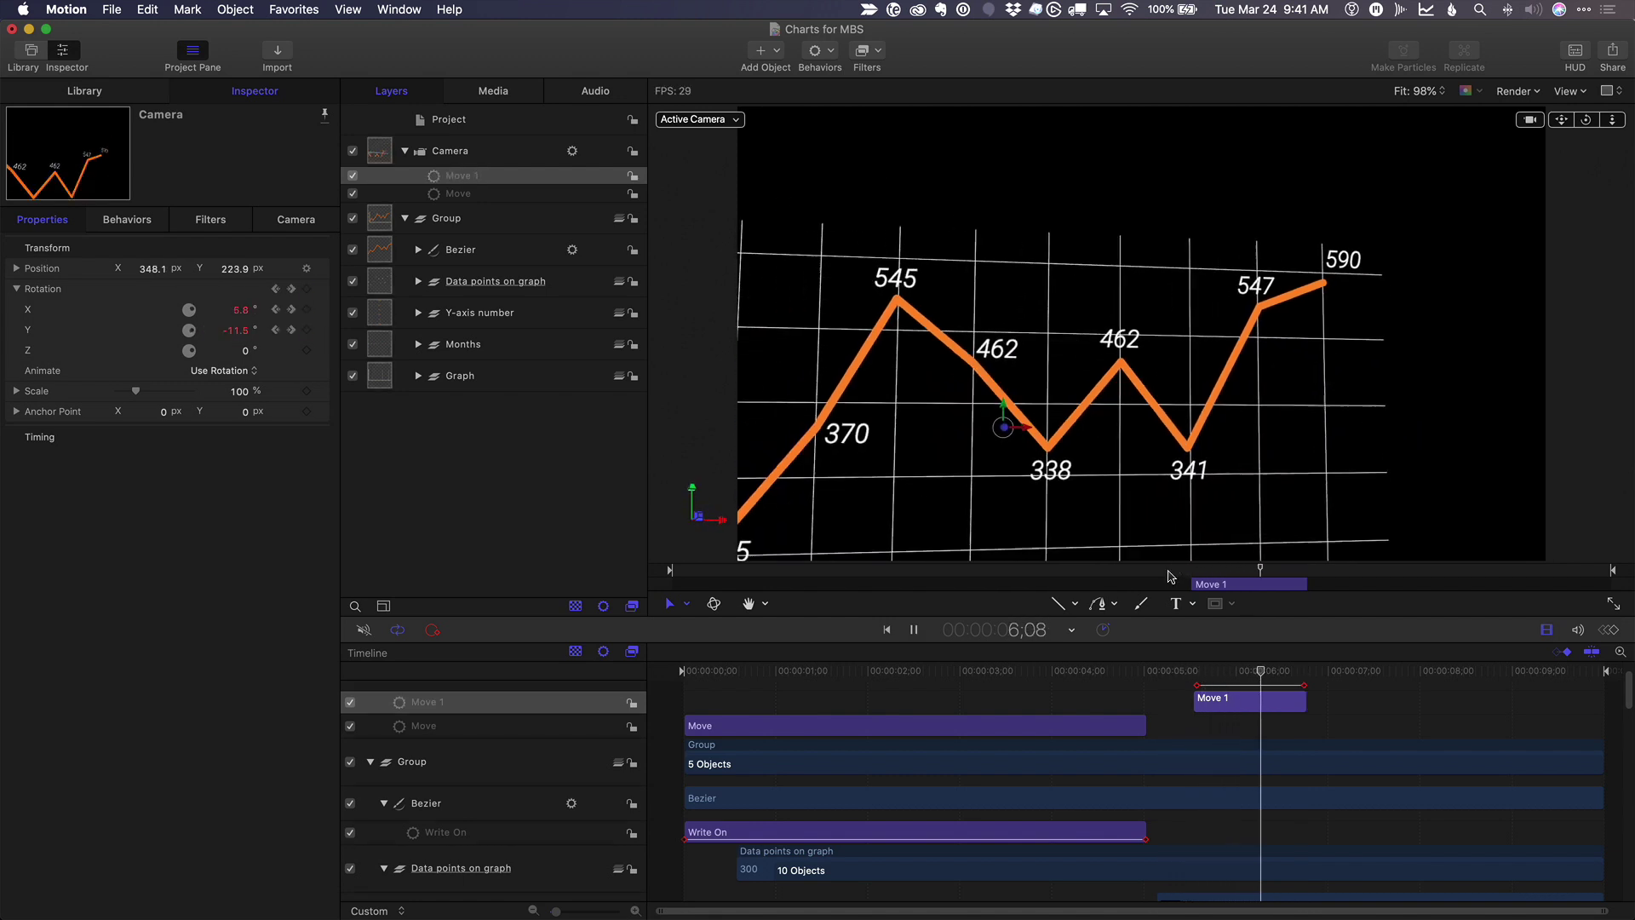
key(space)
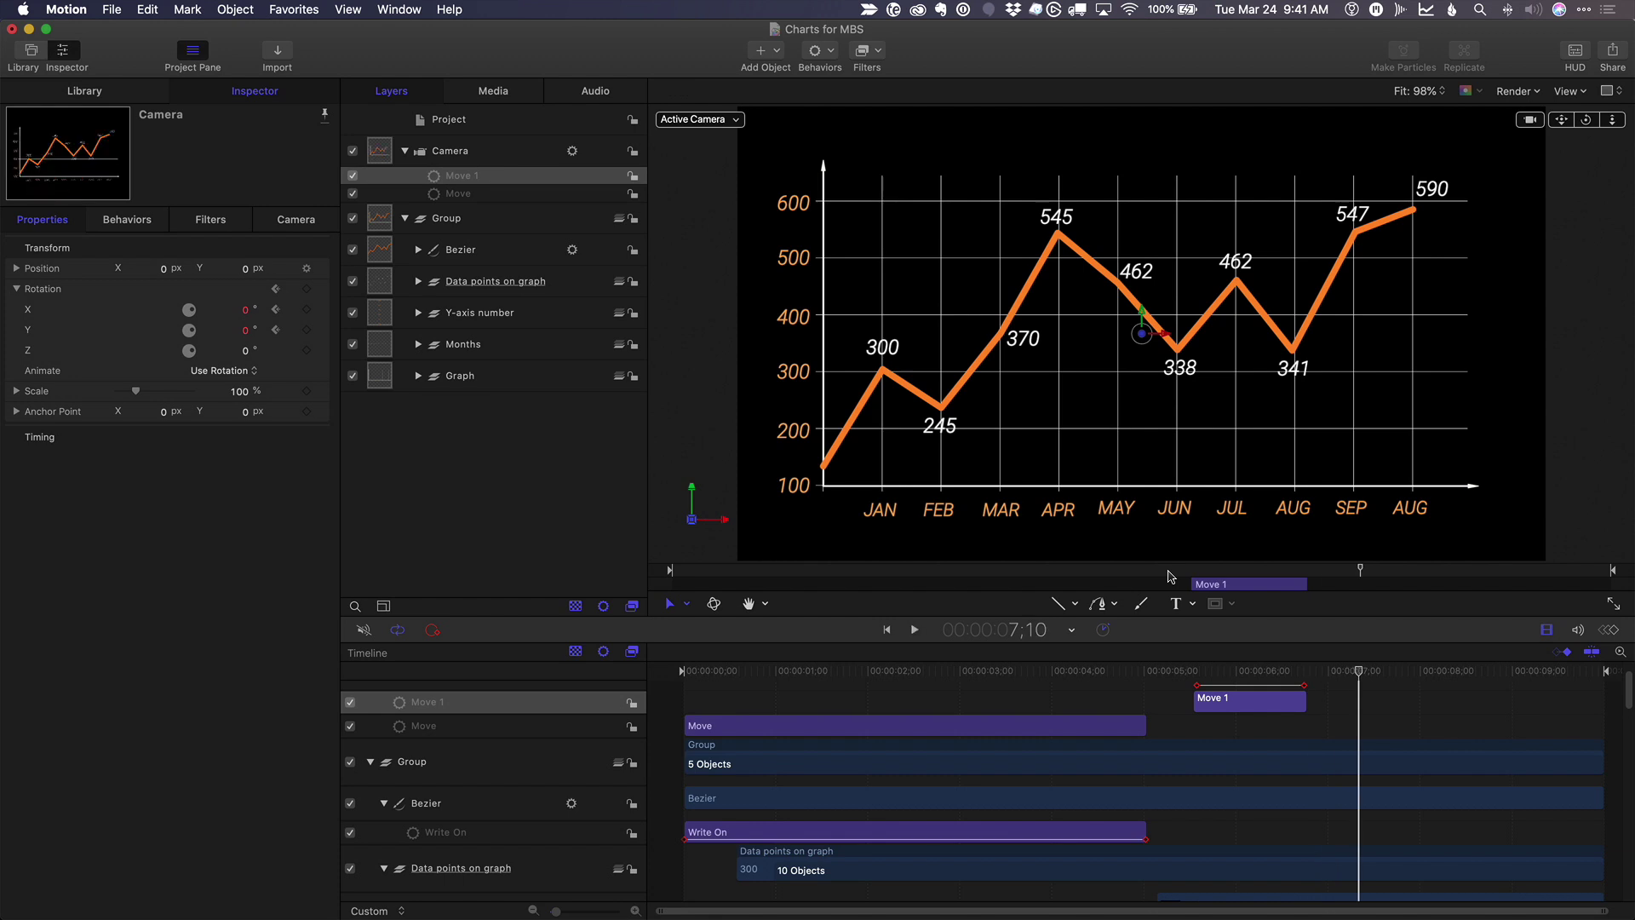
Give the camera's Transform.Rotation.X and Rotation.Y curves Bezier interpolation in the Keyframe Editor.
key(super+8)
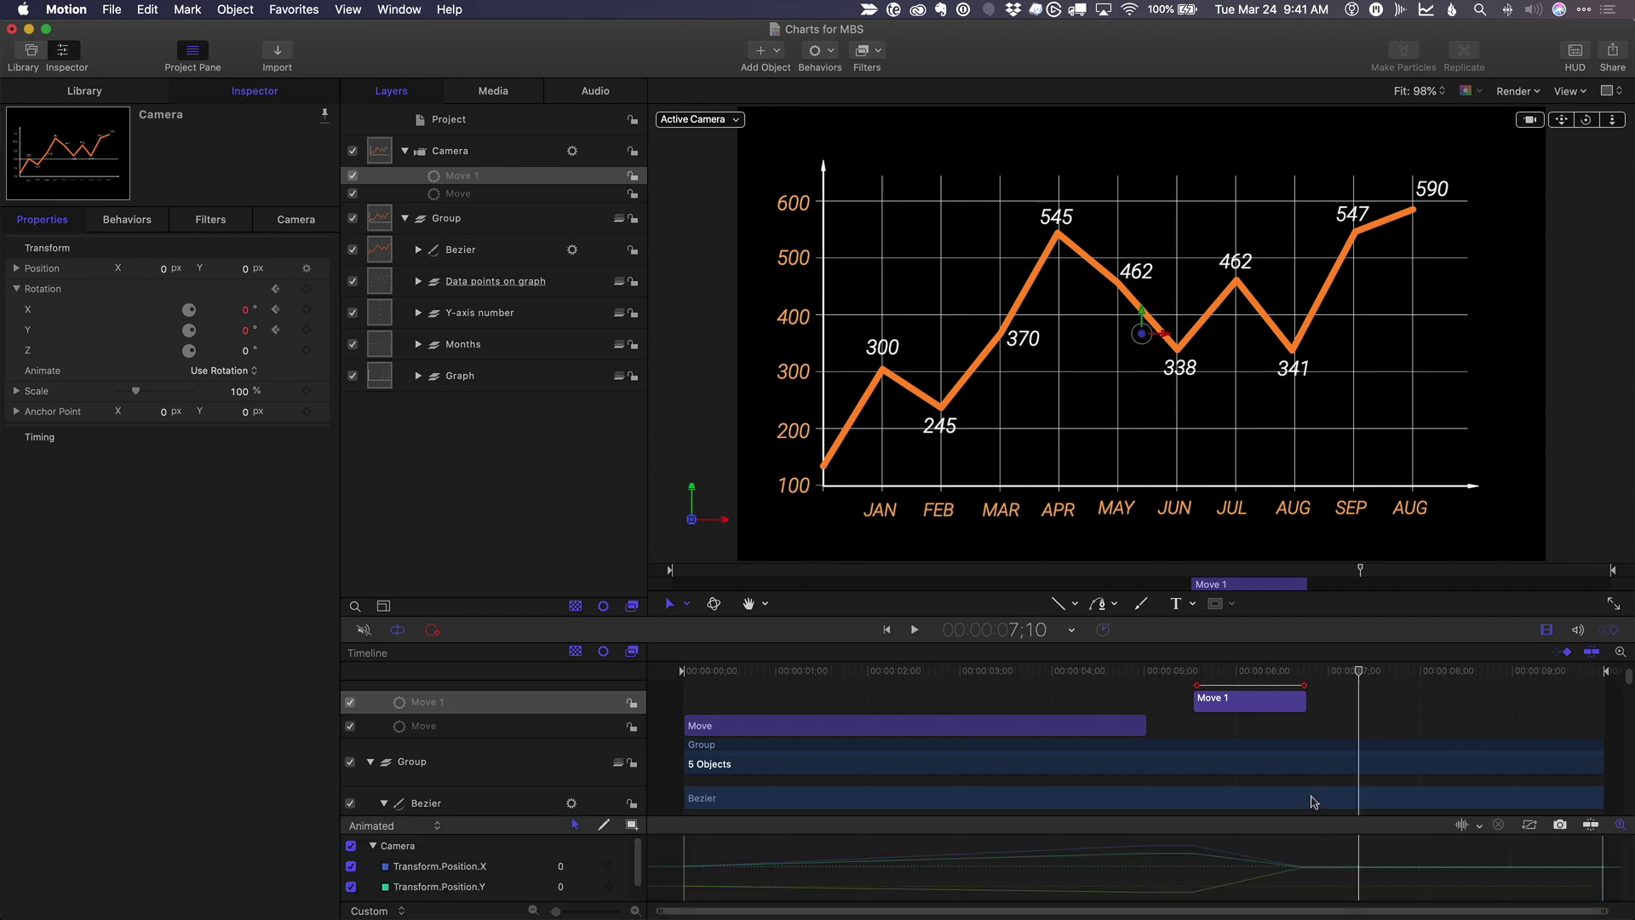
drag(1301, 817, 1287, 665)
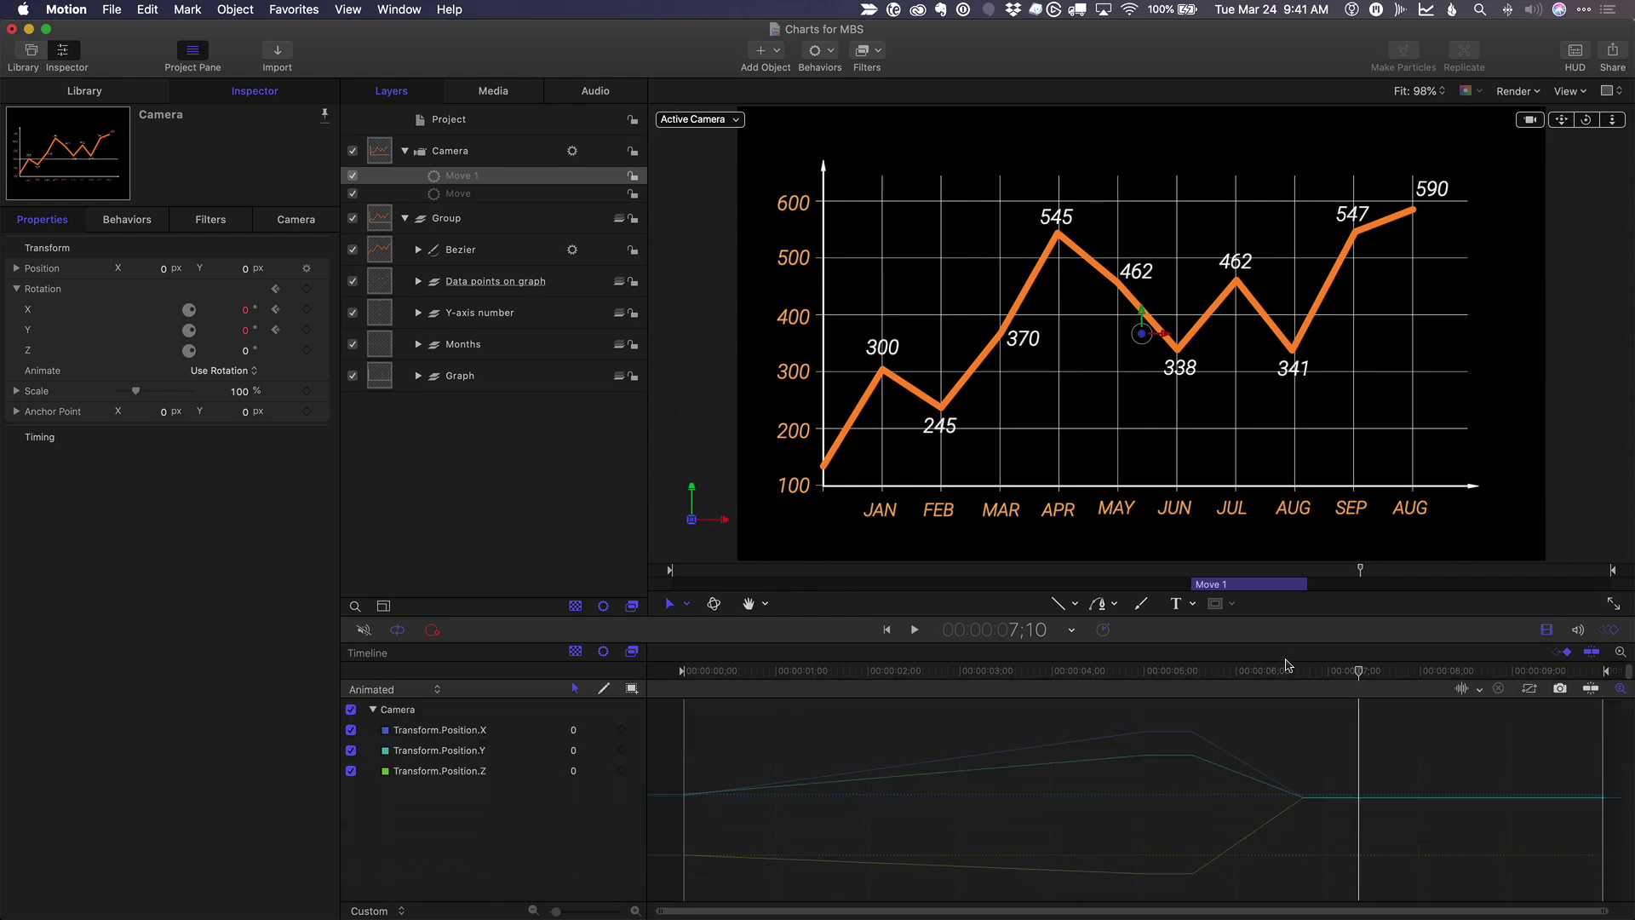
click(500, 157)
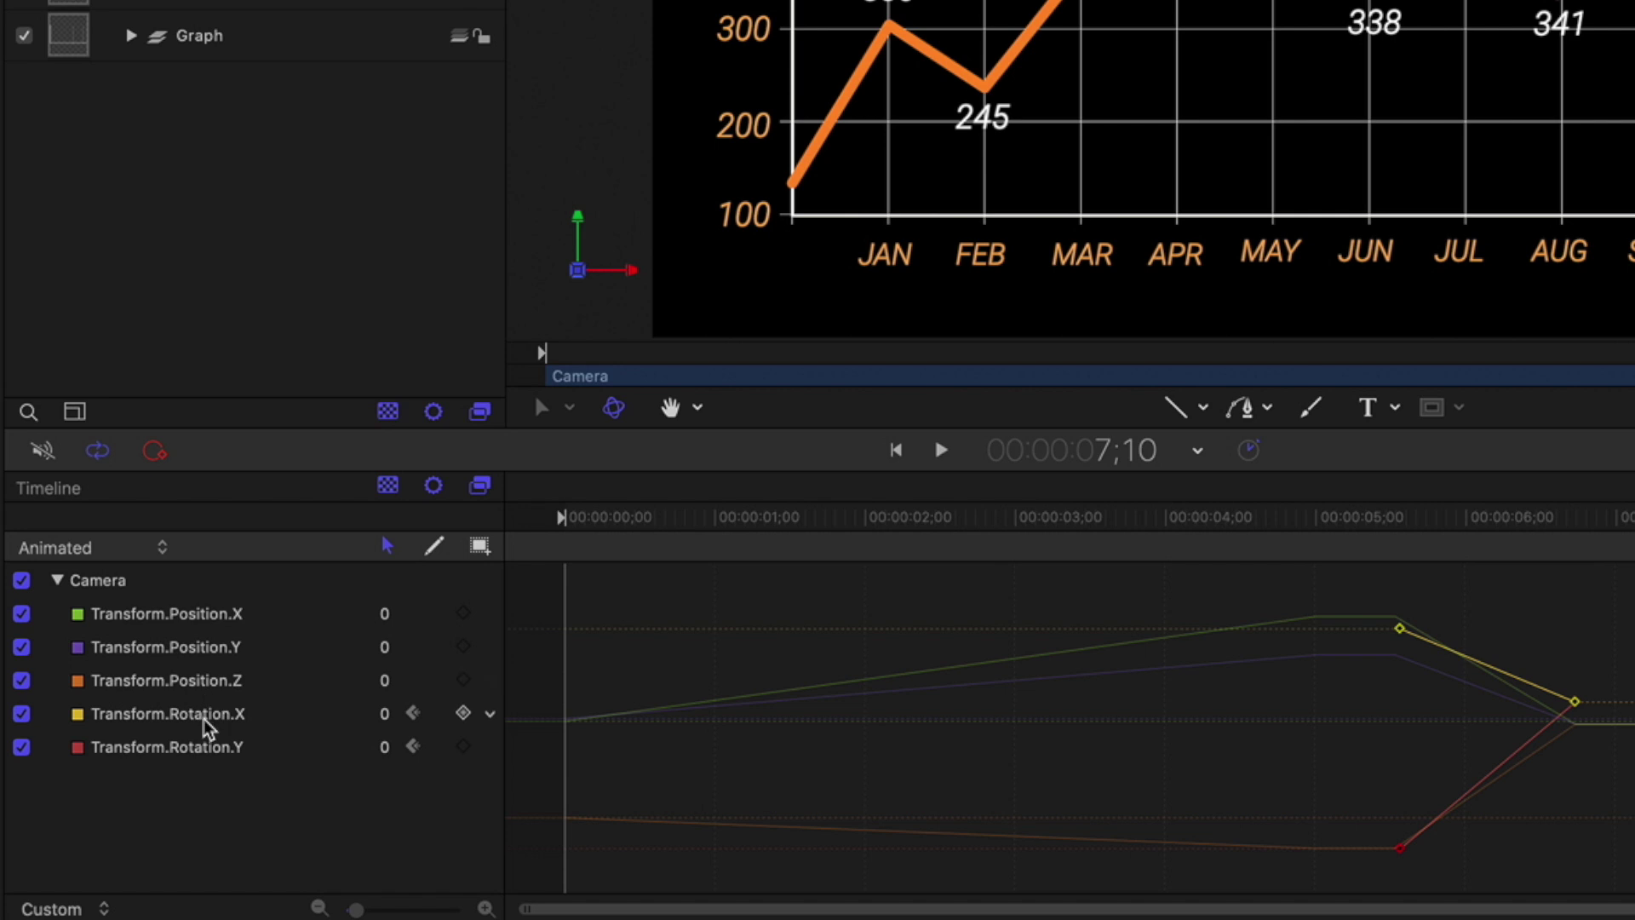
click(205, 722)
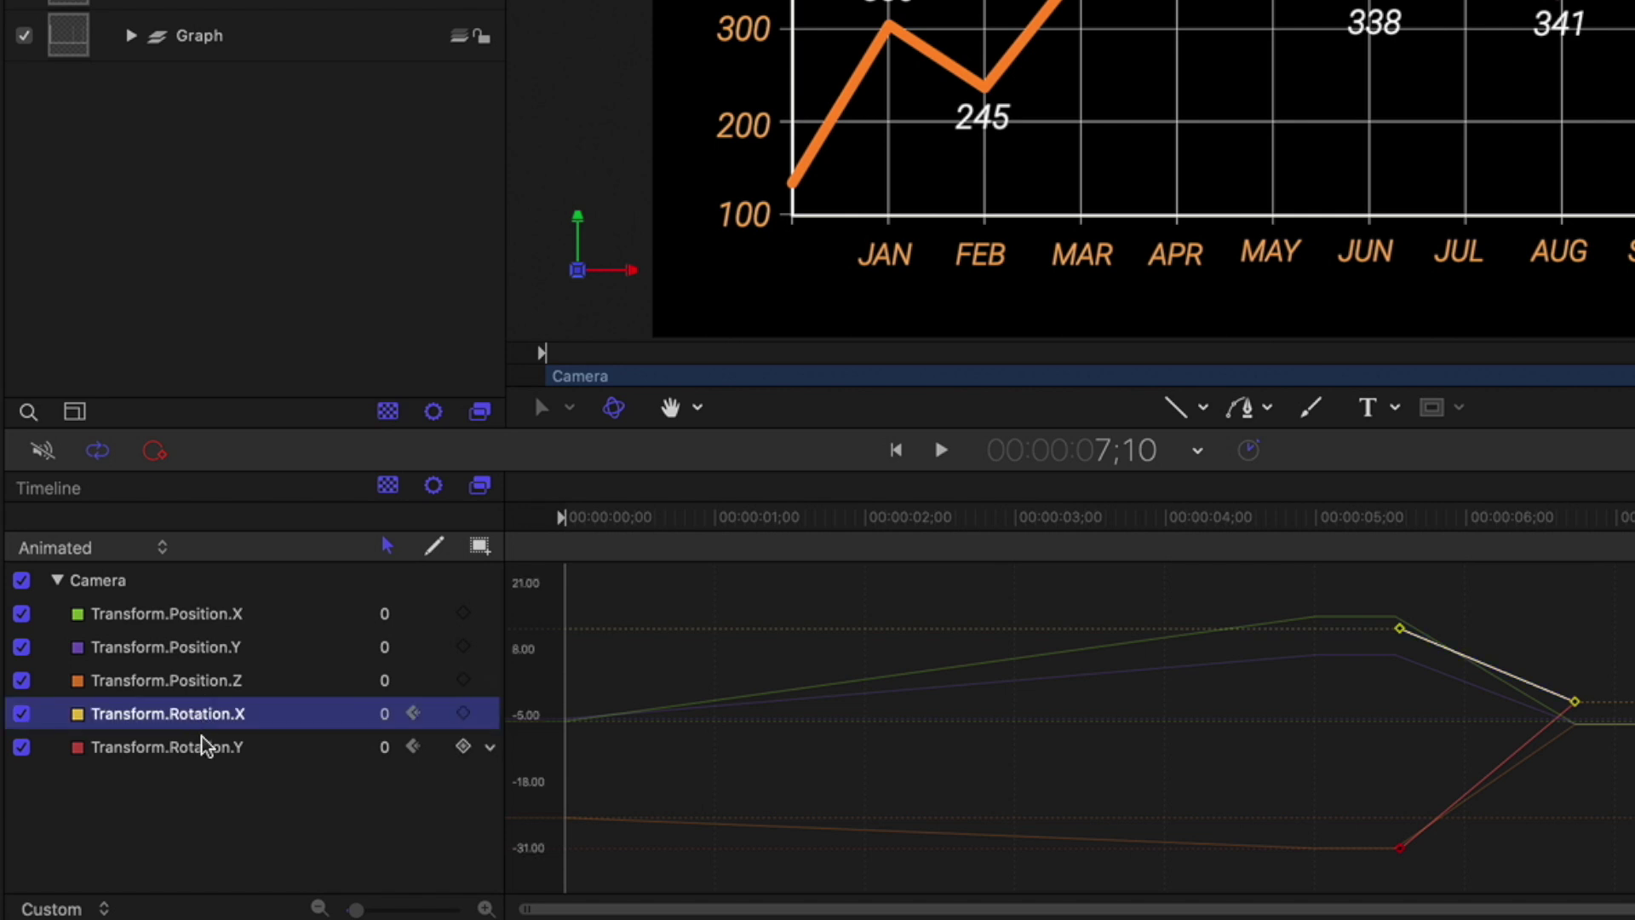
shift+click(215, 748)
click(490, 715)
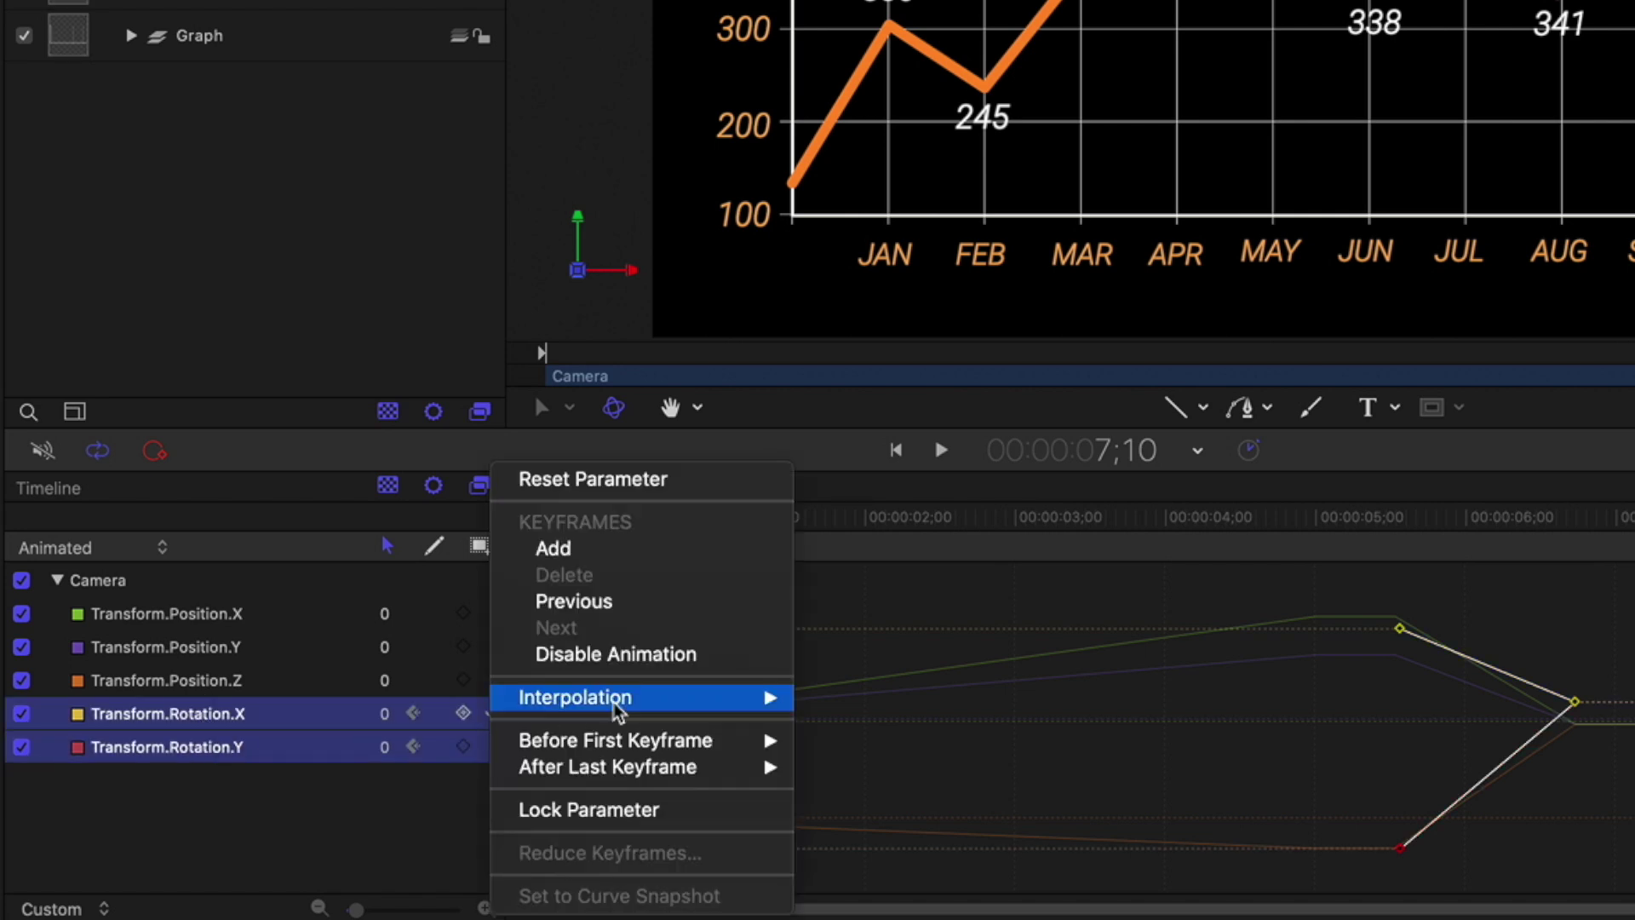
mouse_move(639, 698)
click(852, 749)
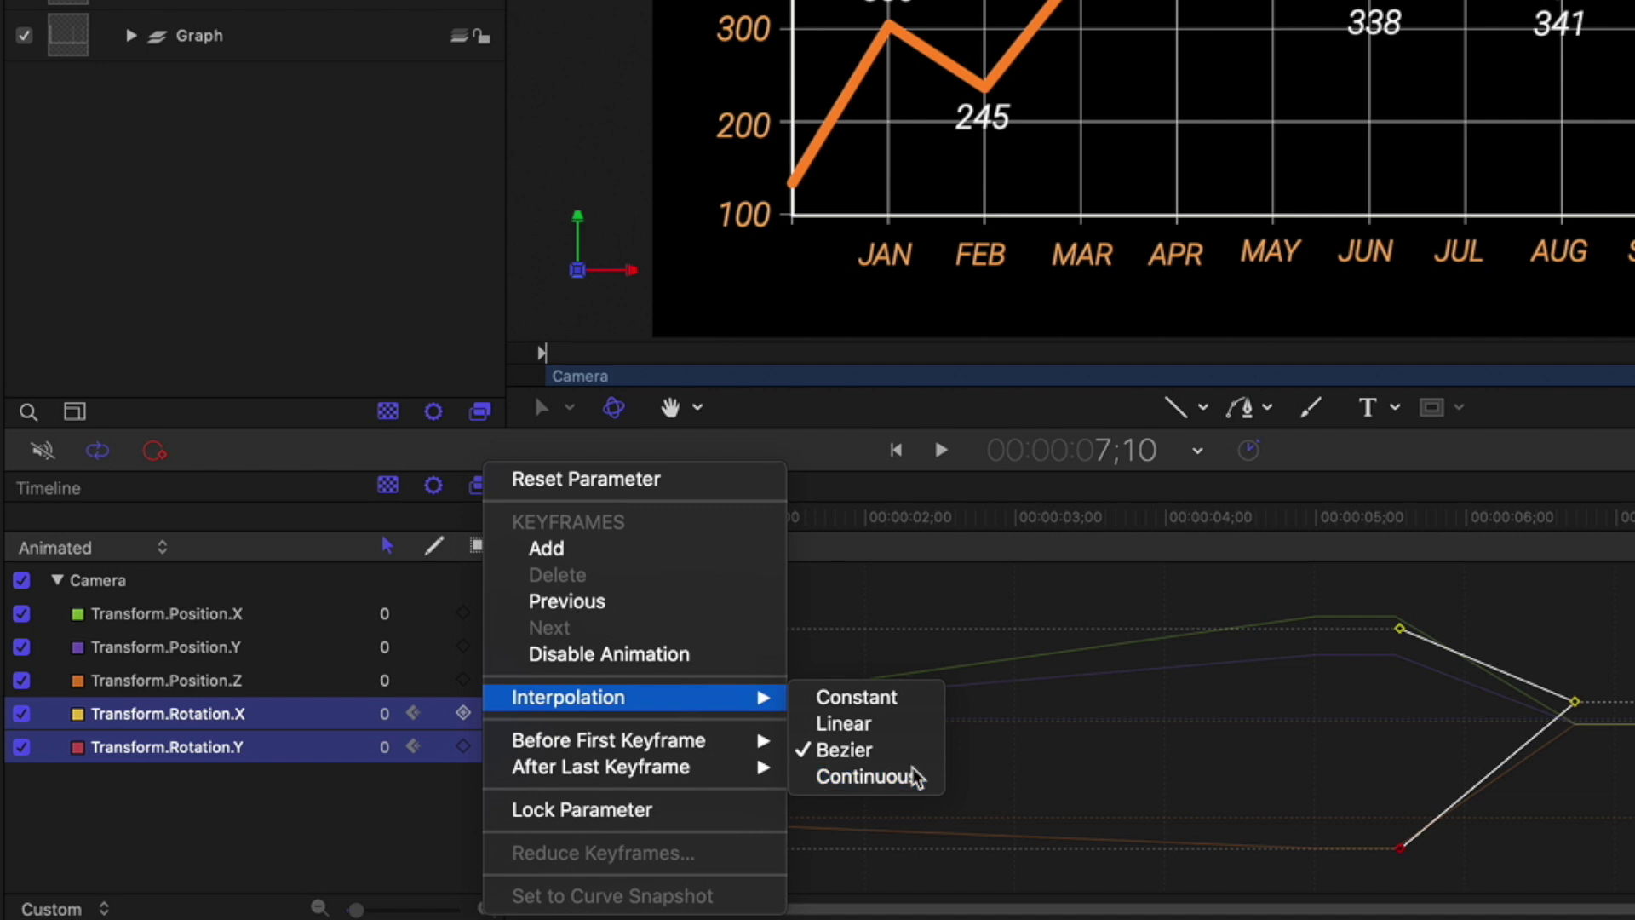
click(1431, 731)
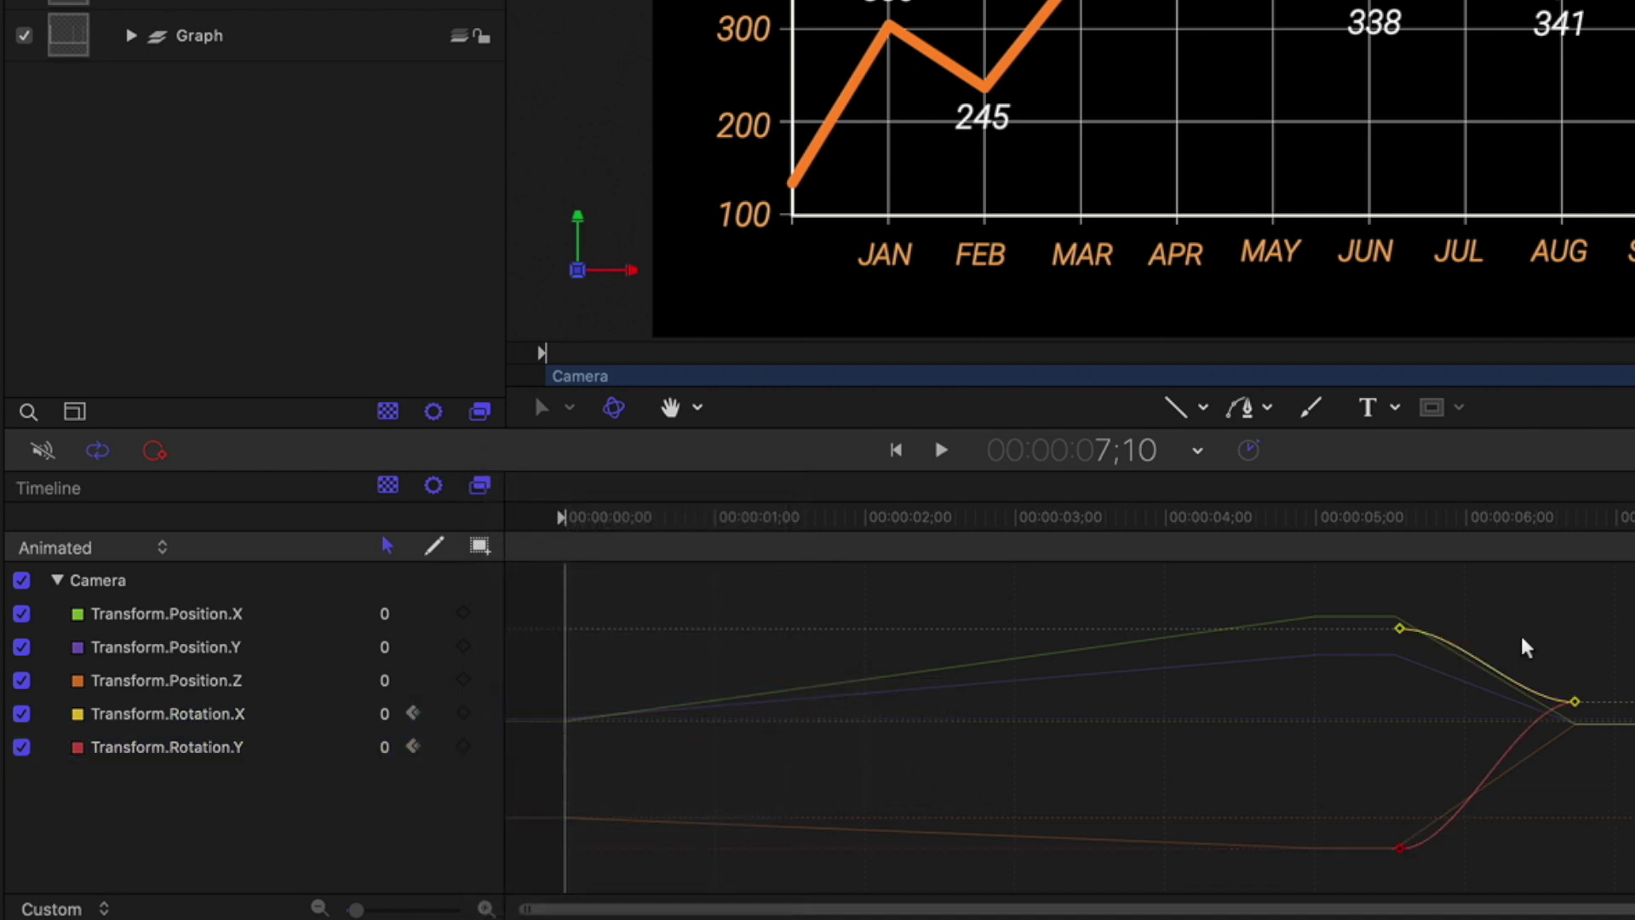
key(super+7)
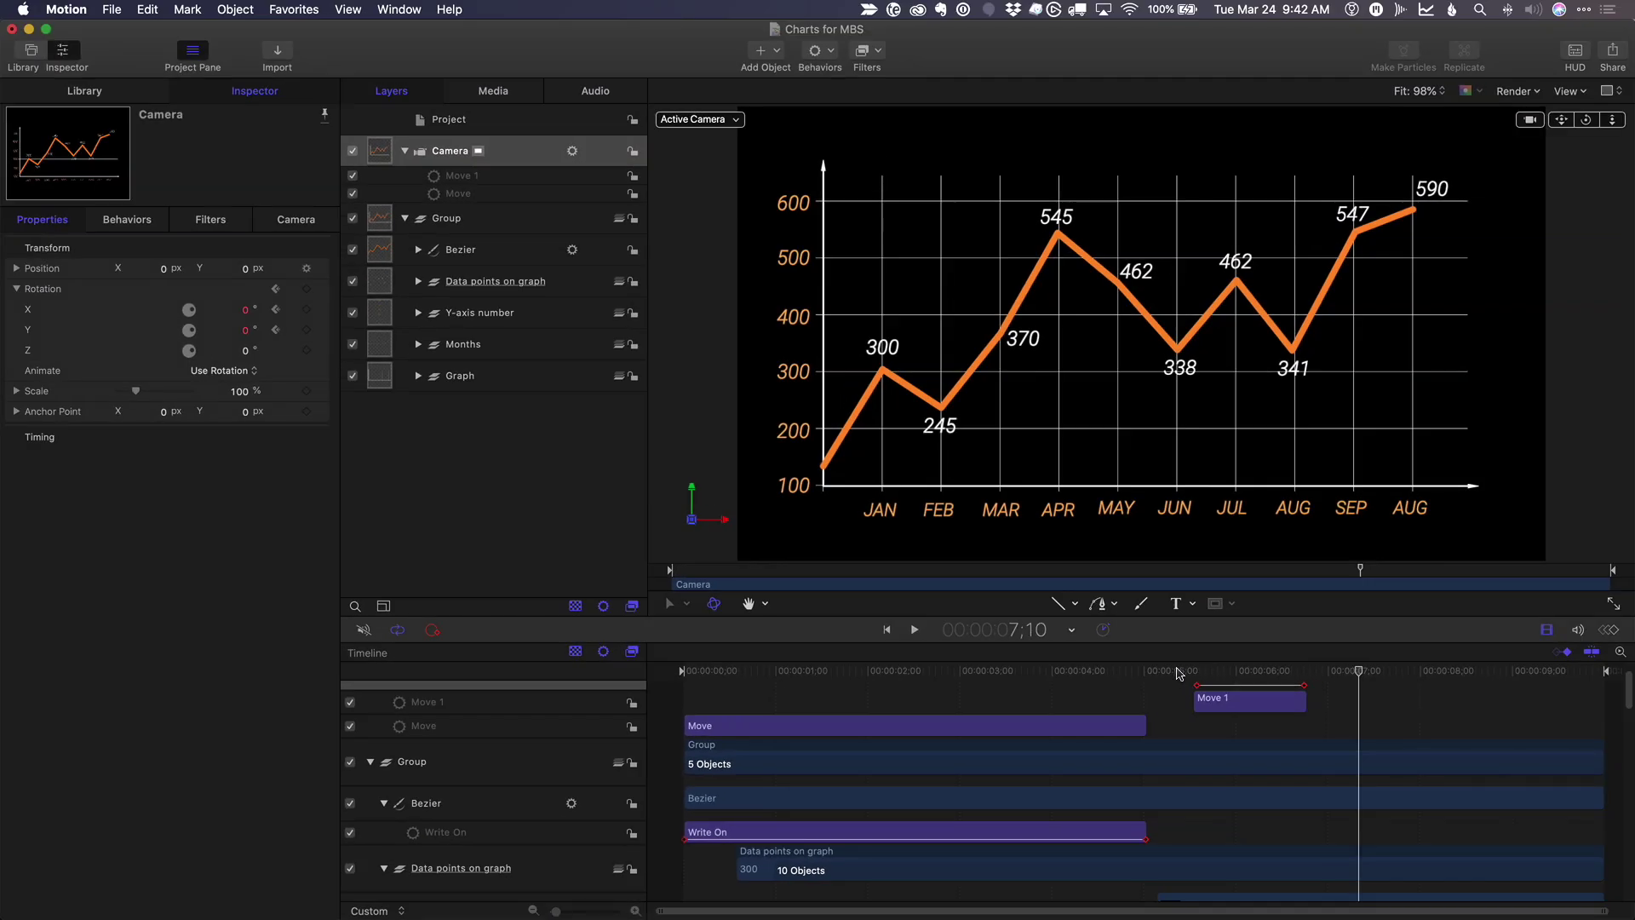
click(1178, 672)
key(space)
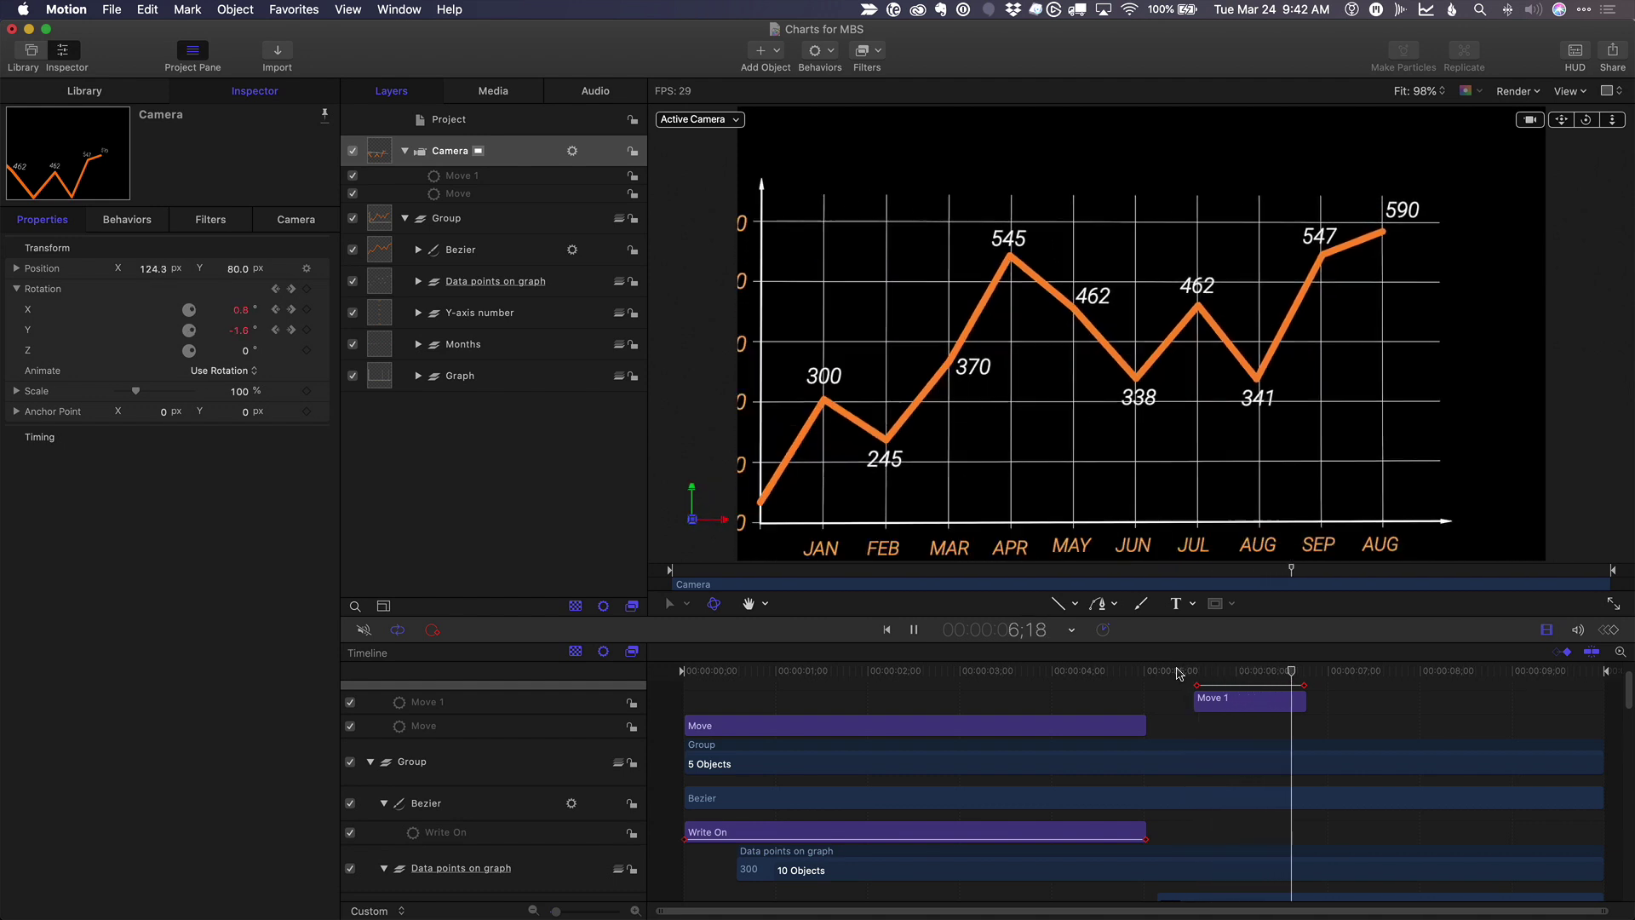
key(space)
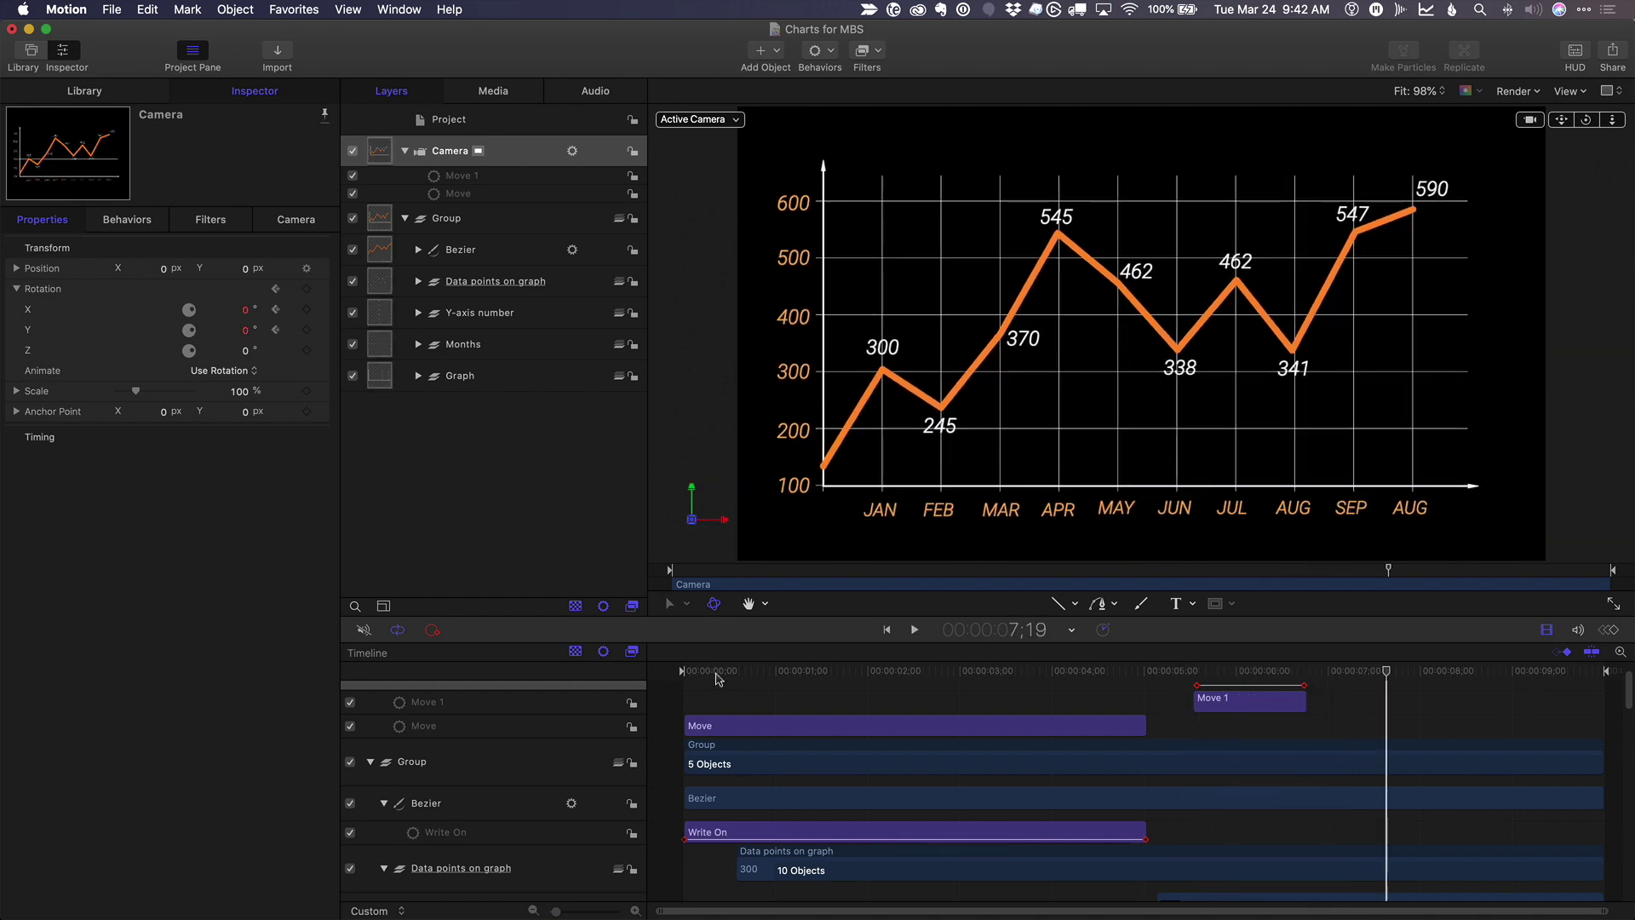
click(718, 679)
key(space)
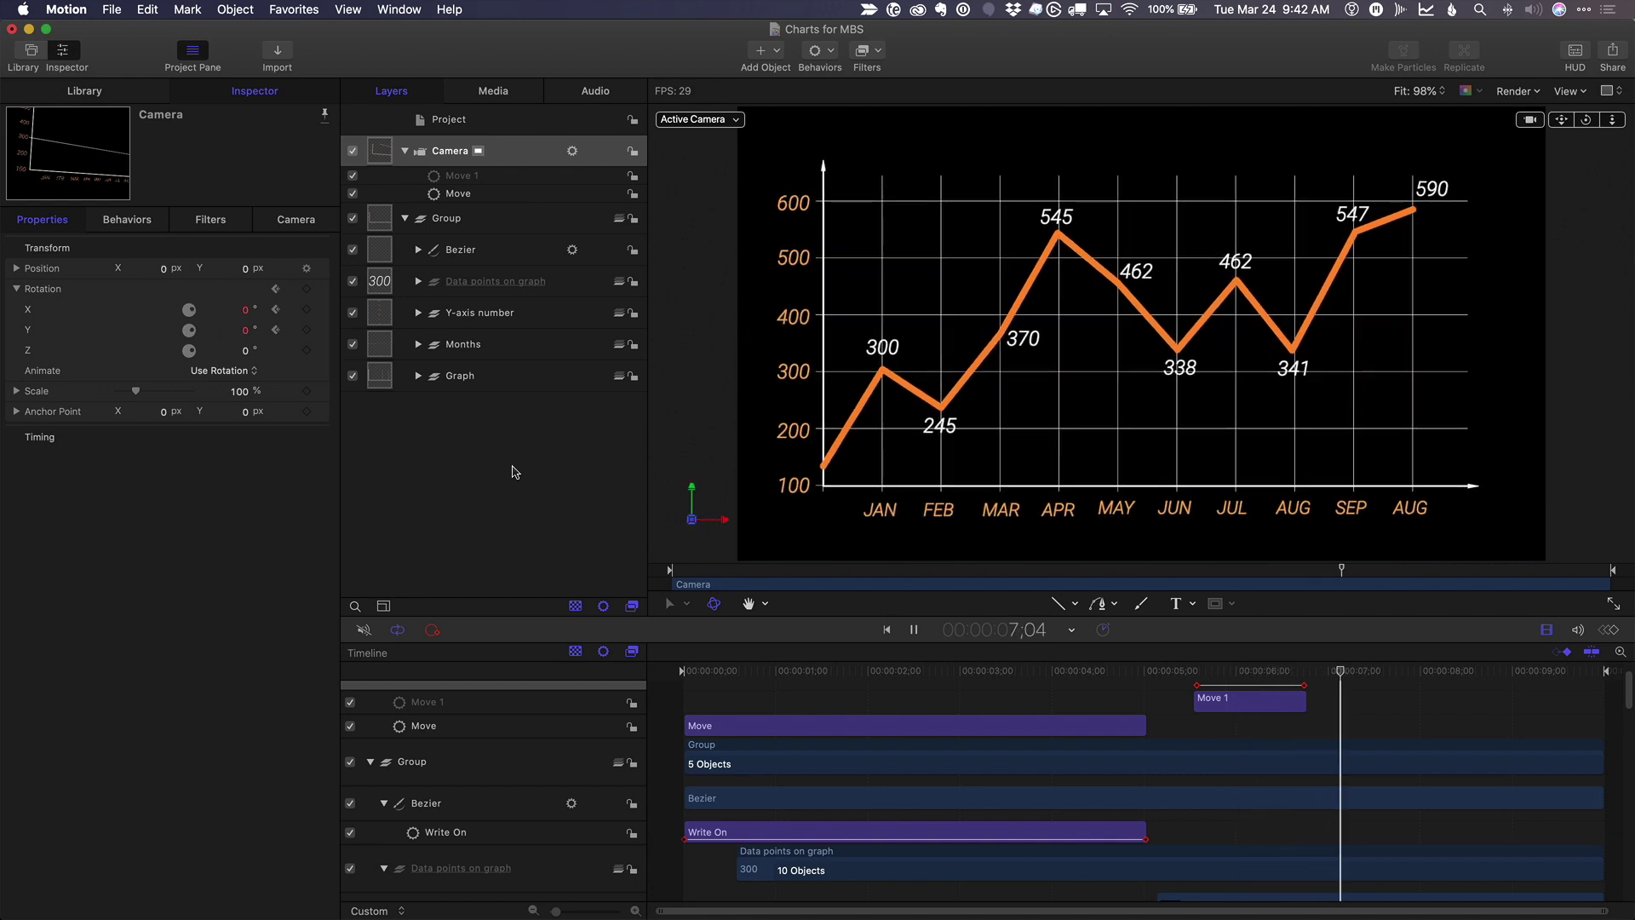
key(space)
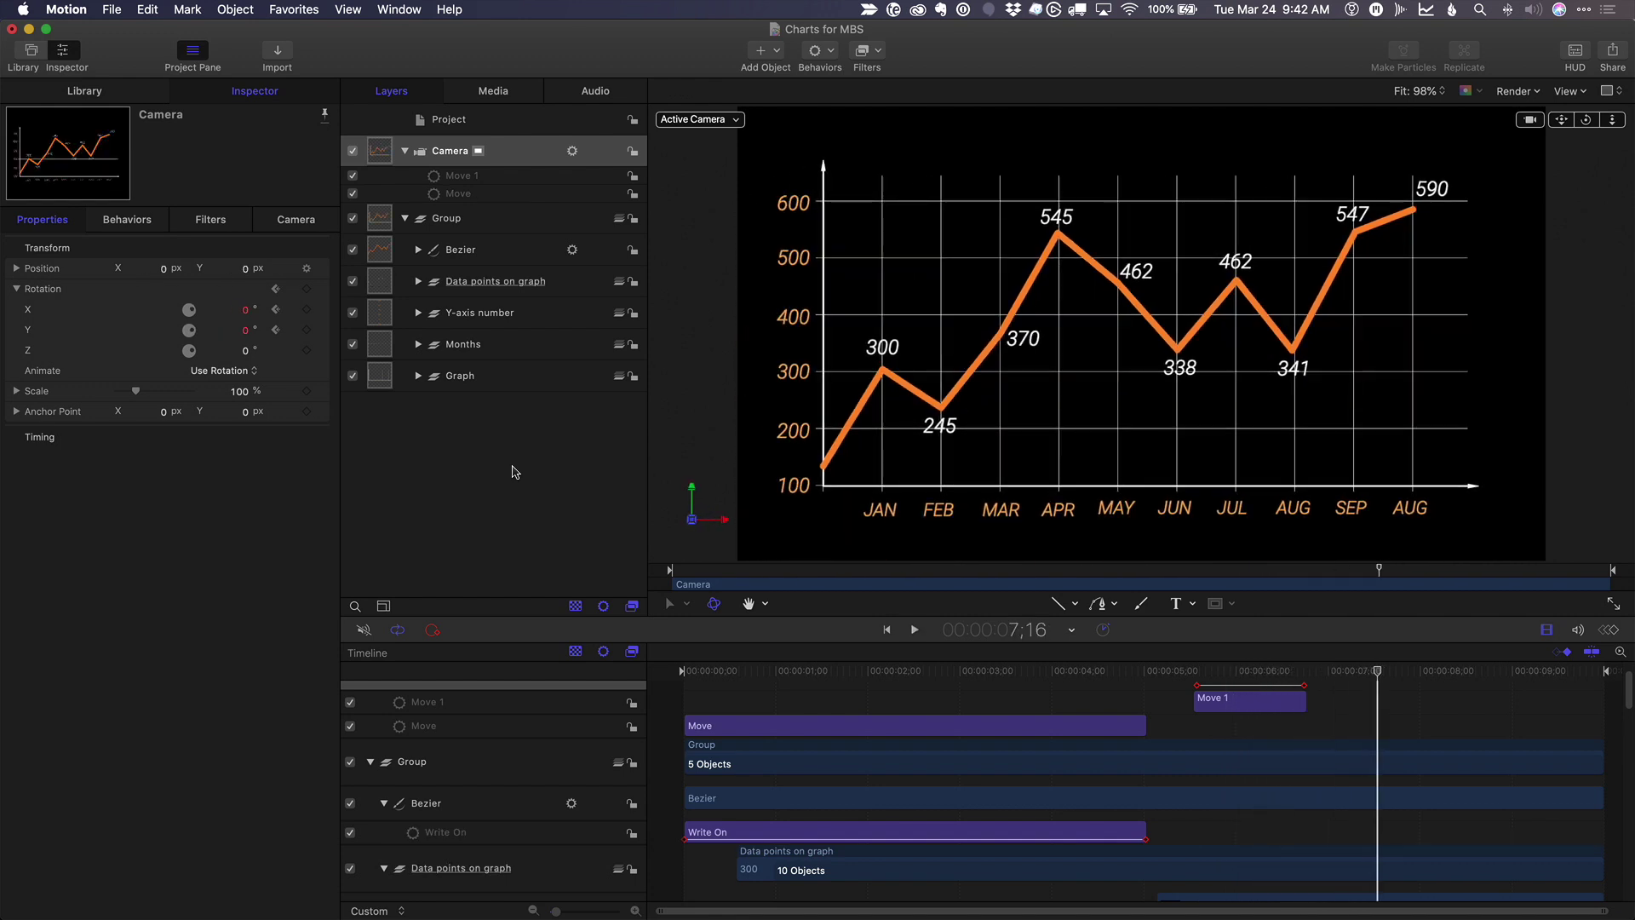